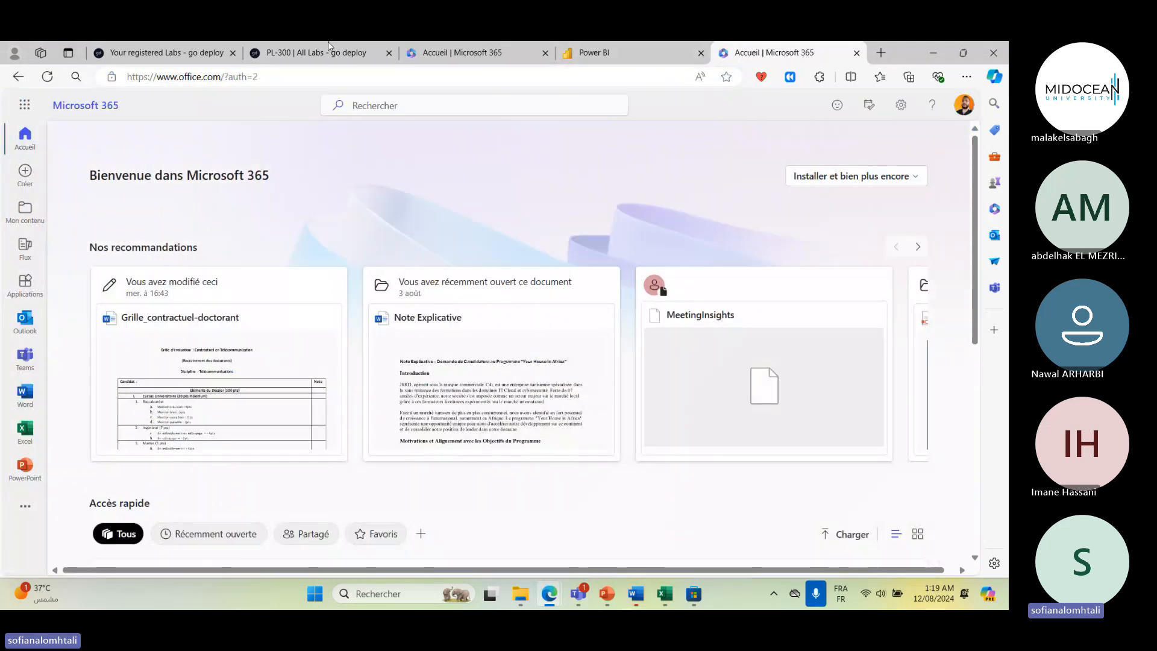
# - Search Microsoft 365 for power bi, open the Power BI app and sign in with the listed organisation account
pyautogui.click(399, 107)
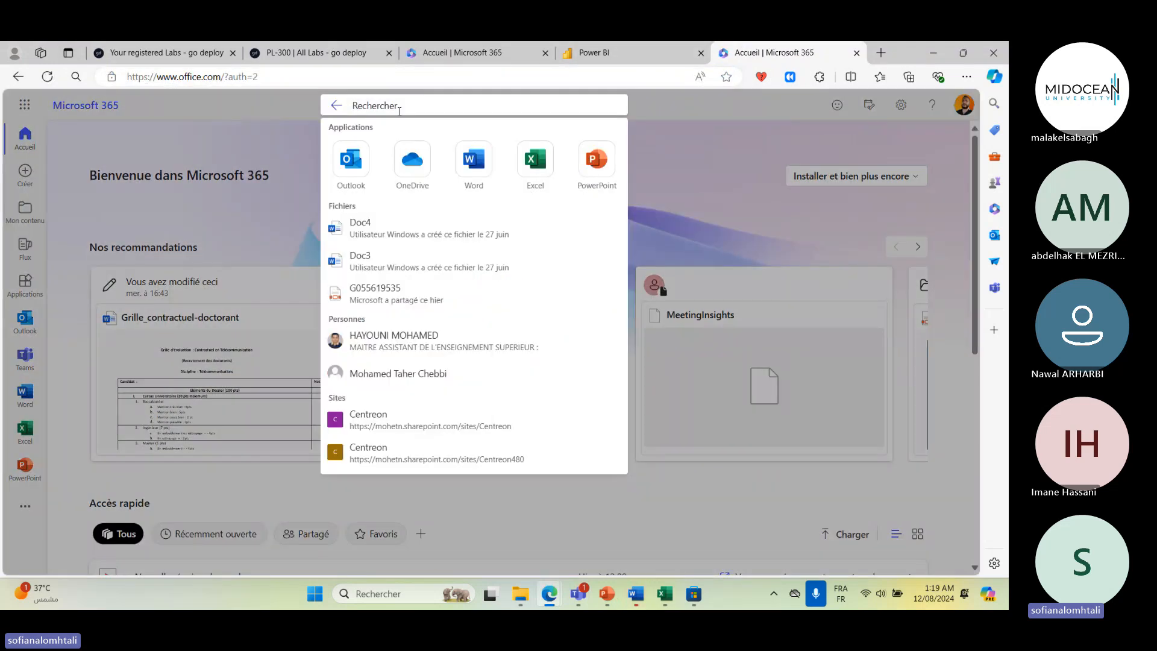
pyautogui.write('power bi')
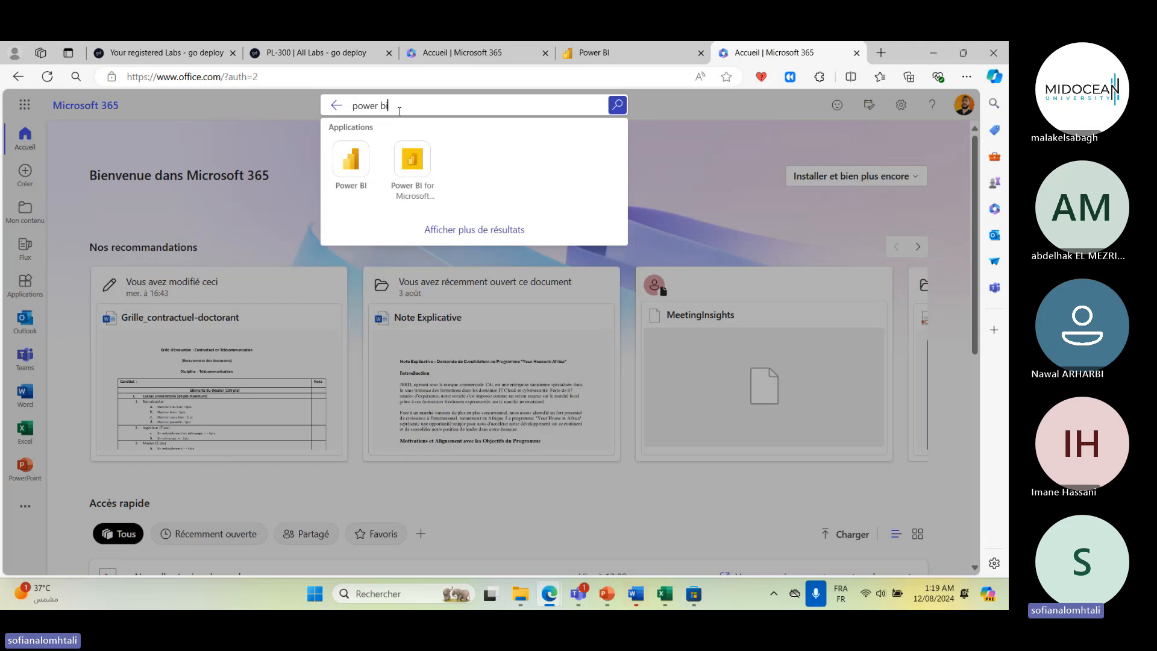
pyautogui.press('Return')
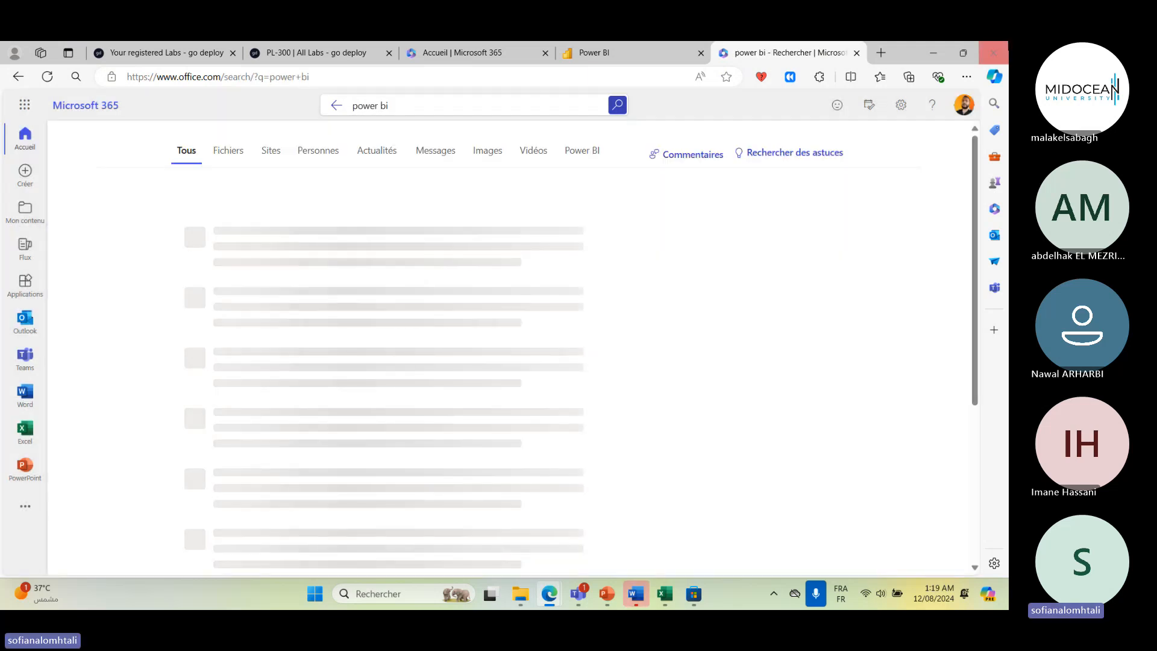
pyautogui.click(241, 225)
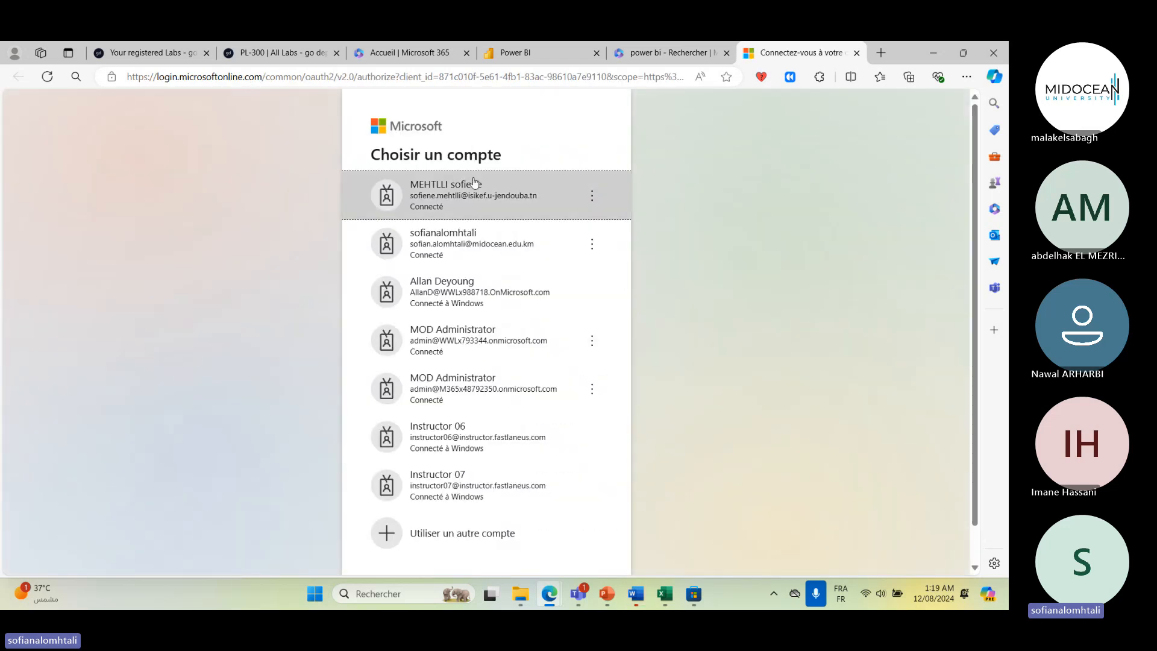
pyautogui.click(530, 241)
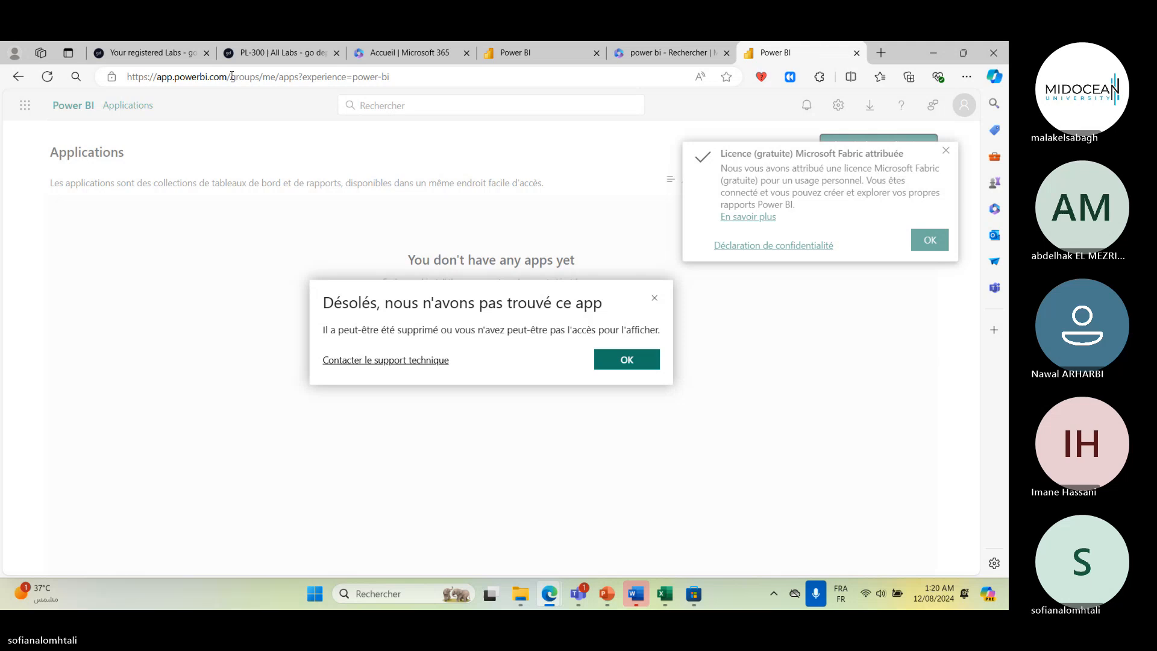
# - Switch to the Teams meeting and send the chat message Power BI
pyautogui.click(232, 76)
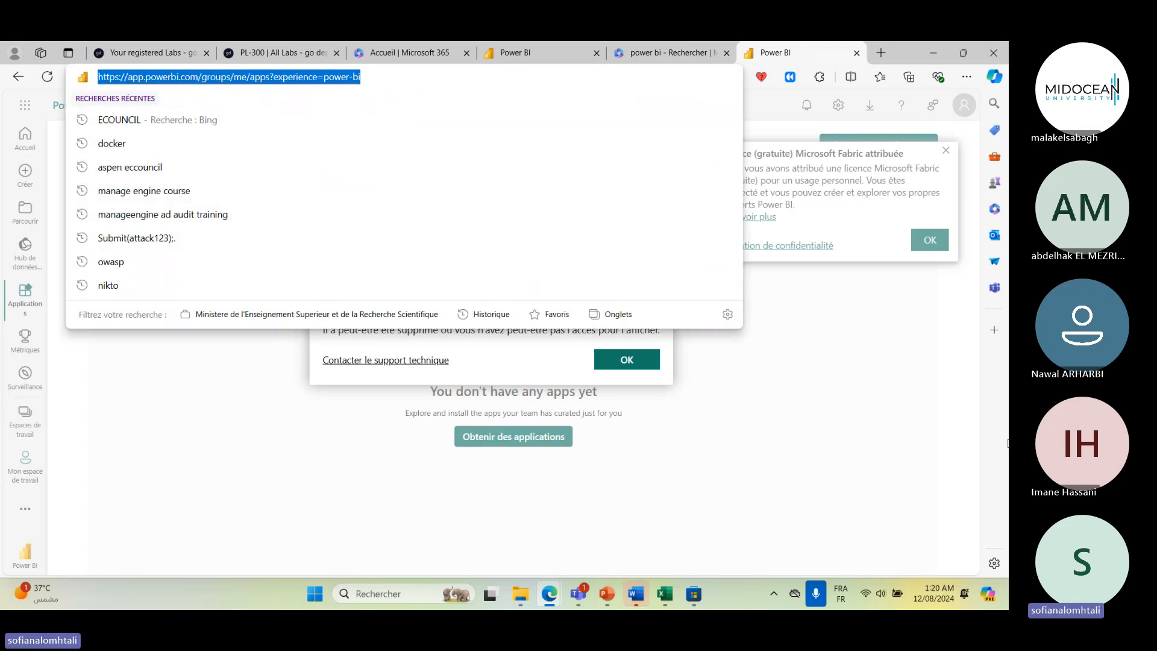
pyautogui.hotkey('alt', 'Tab')
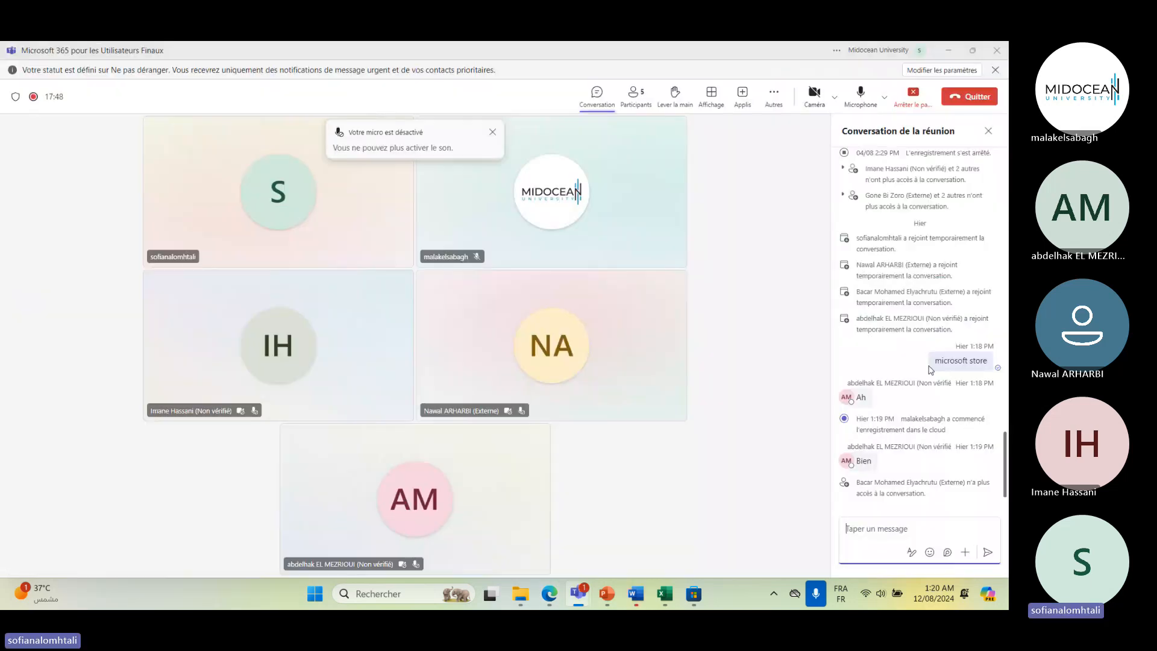
pyautogui.click(597, 95)
pyautogui.click(597, 95)
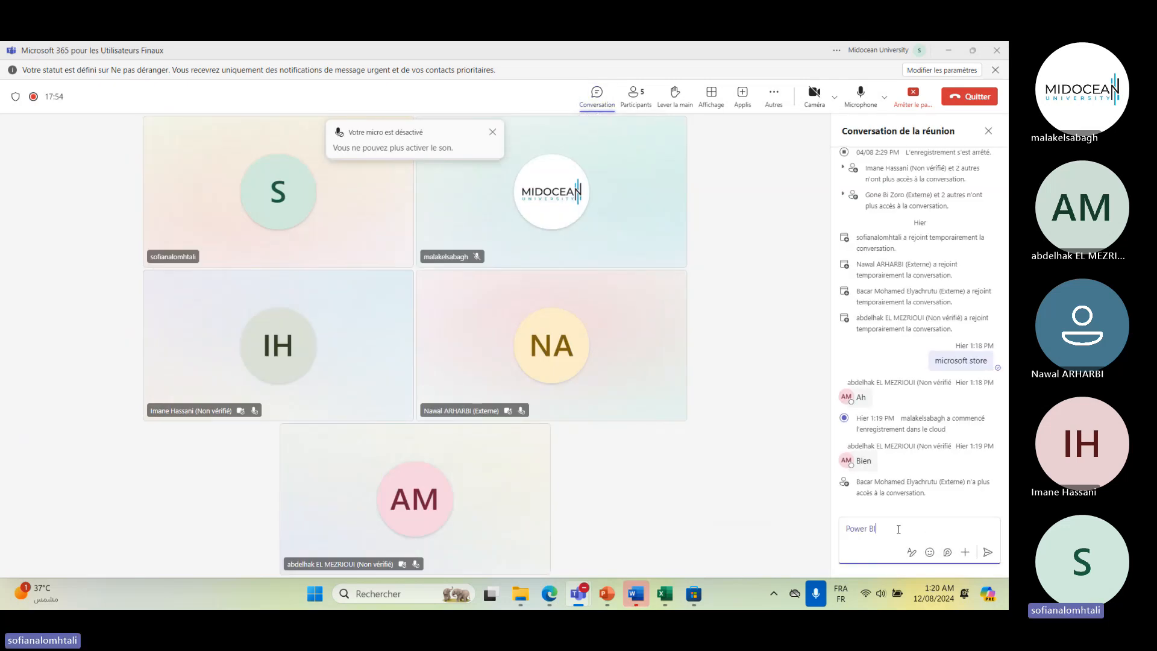
pyautogui.press('Return')
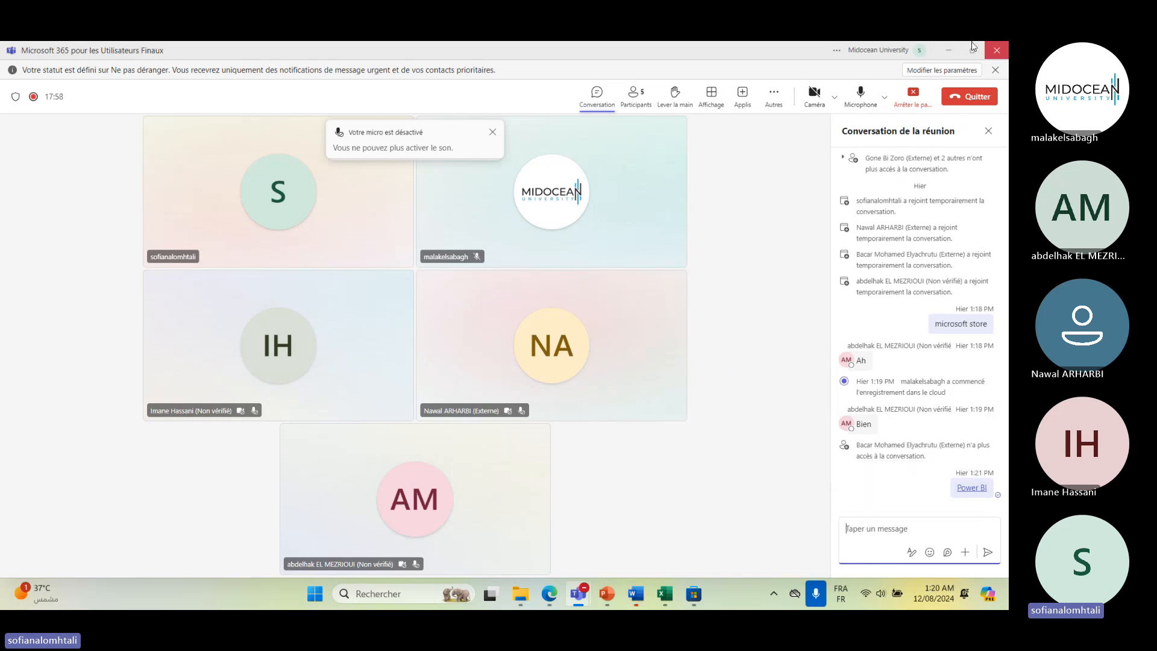
# - Return to Power BI and dismiss the app-not-found dialog, the licence notification and the preferences tip
pyautogui.click(949, 50)
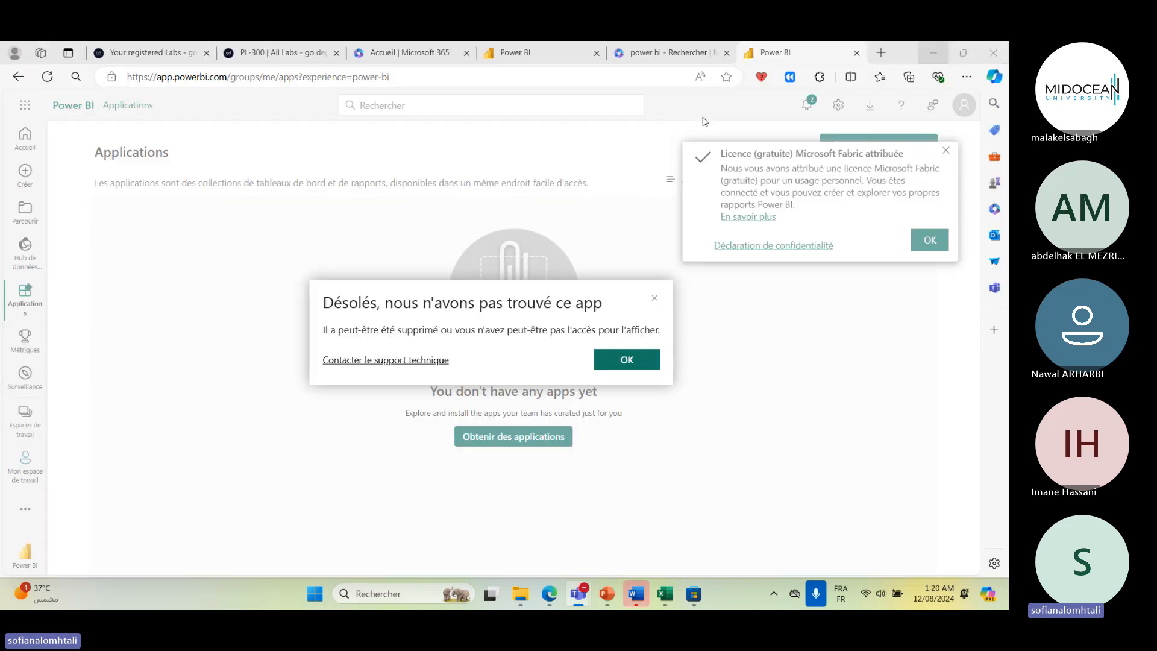
pyautogui.click(628, 363)
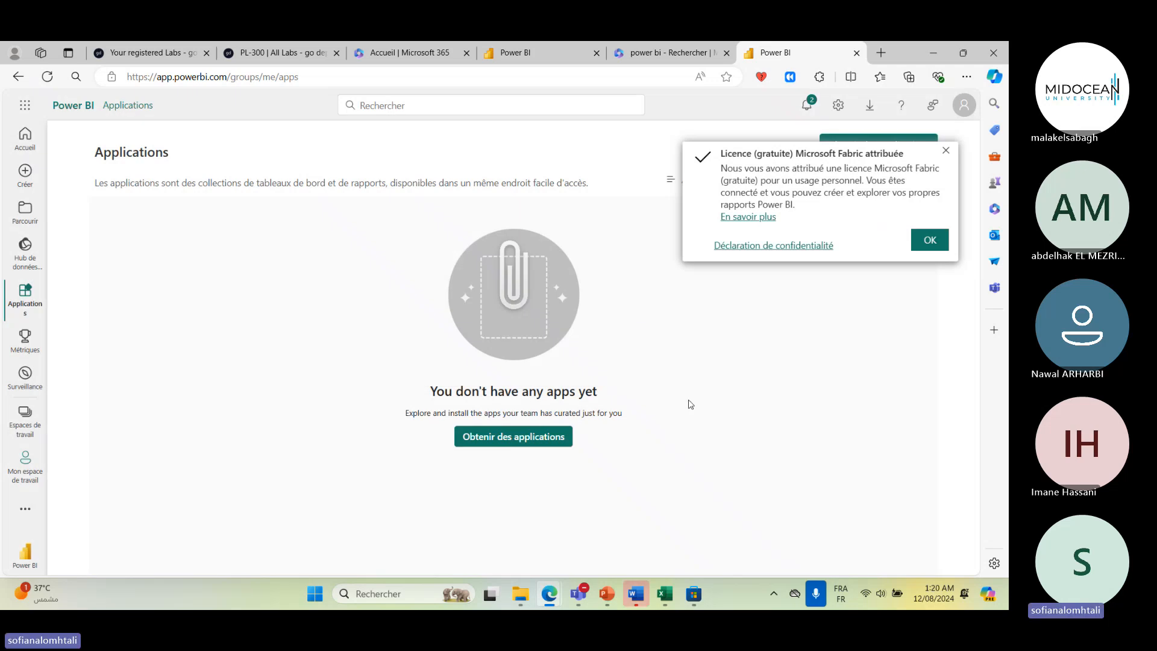
pyautogui.click(946, 151)
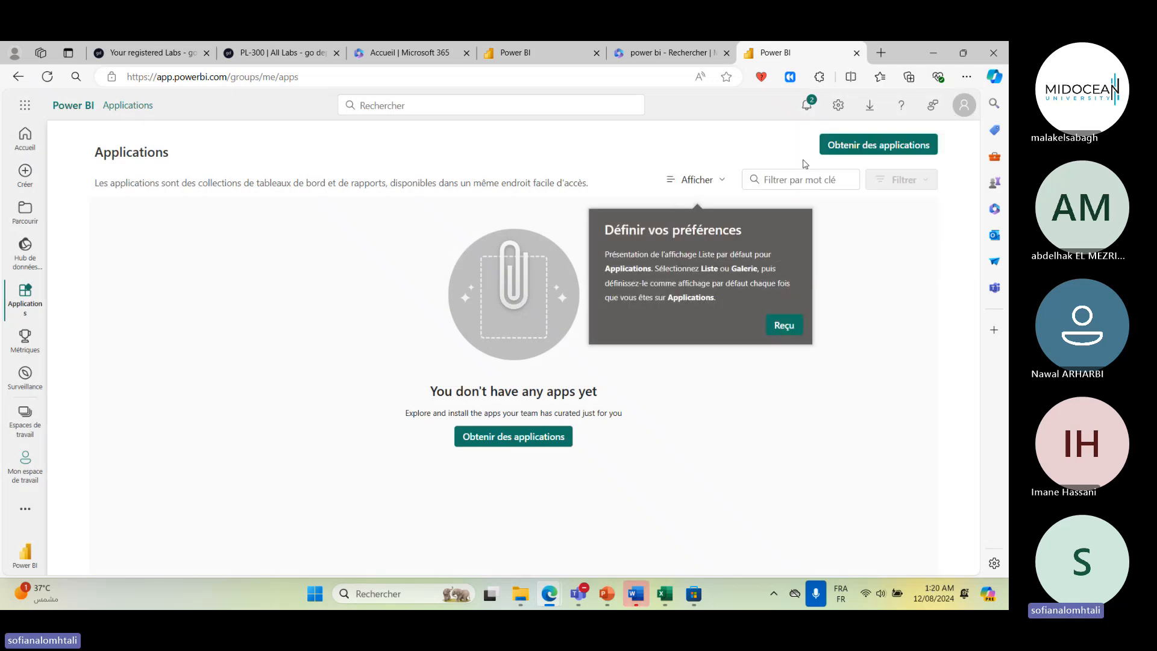
pyautogui.click(784, 324)
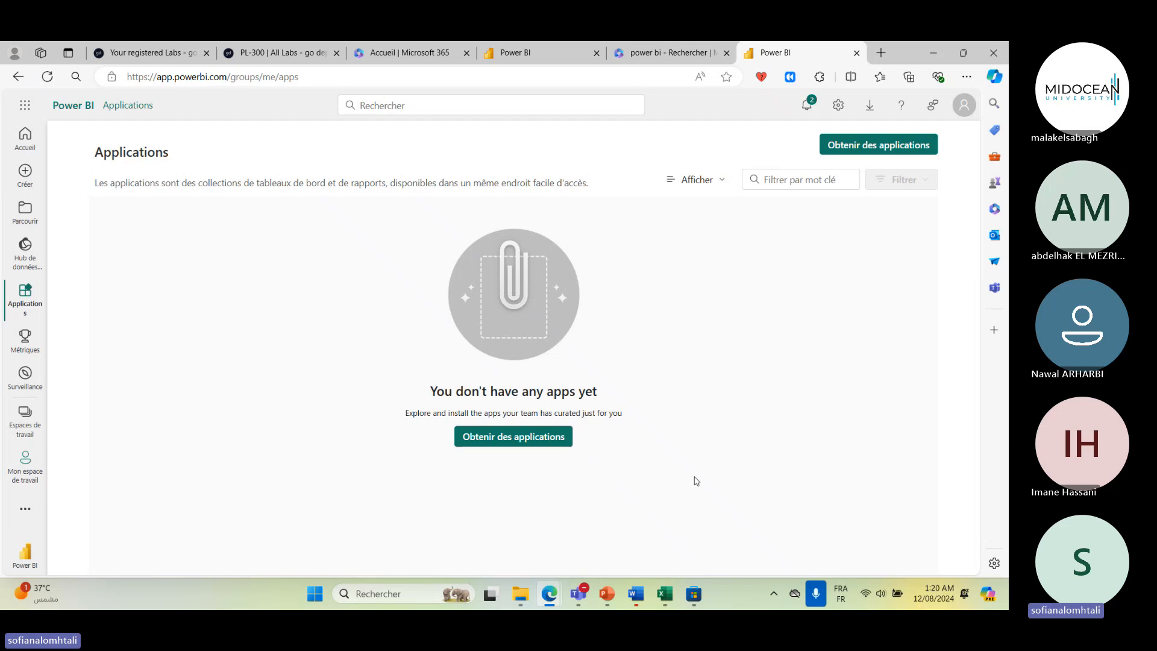
# - Open Microsoft Store from the Windows search
pyautogui.click(693, 594)
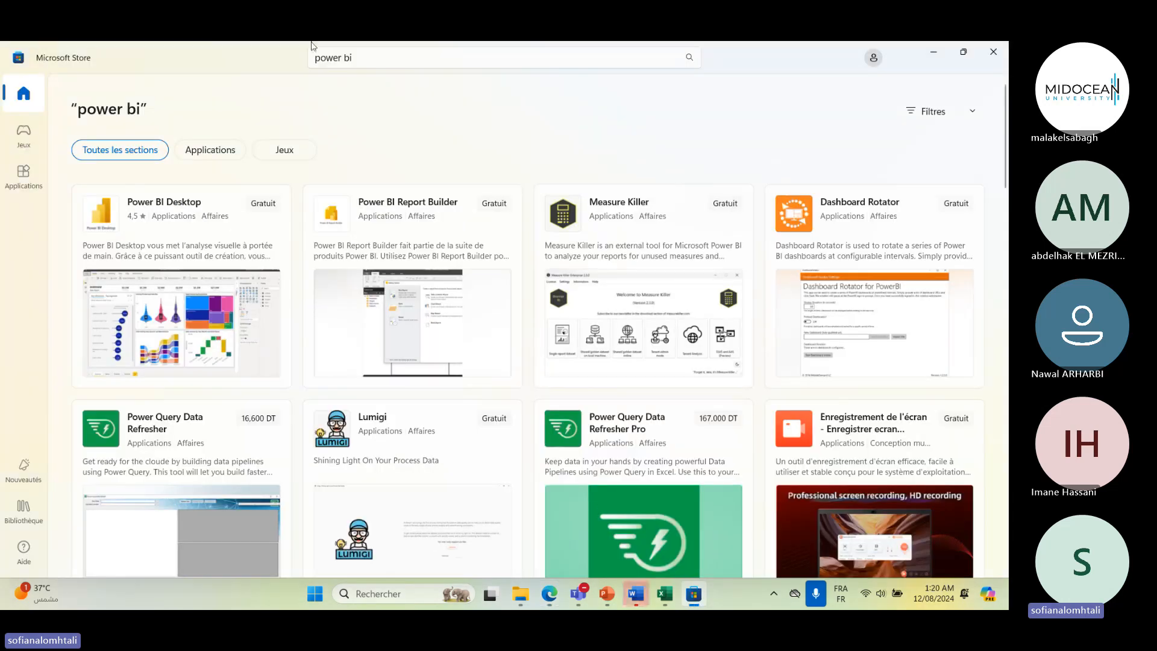
pyautogui.click(994, 50)
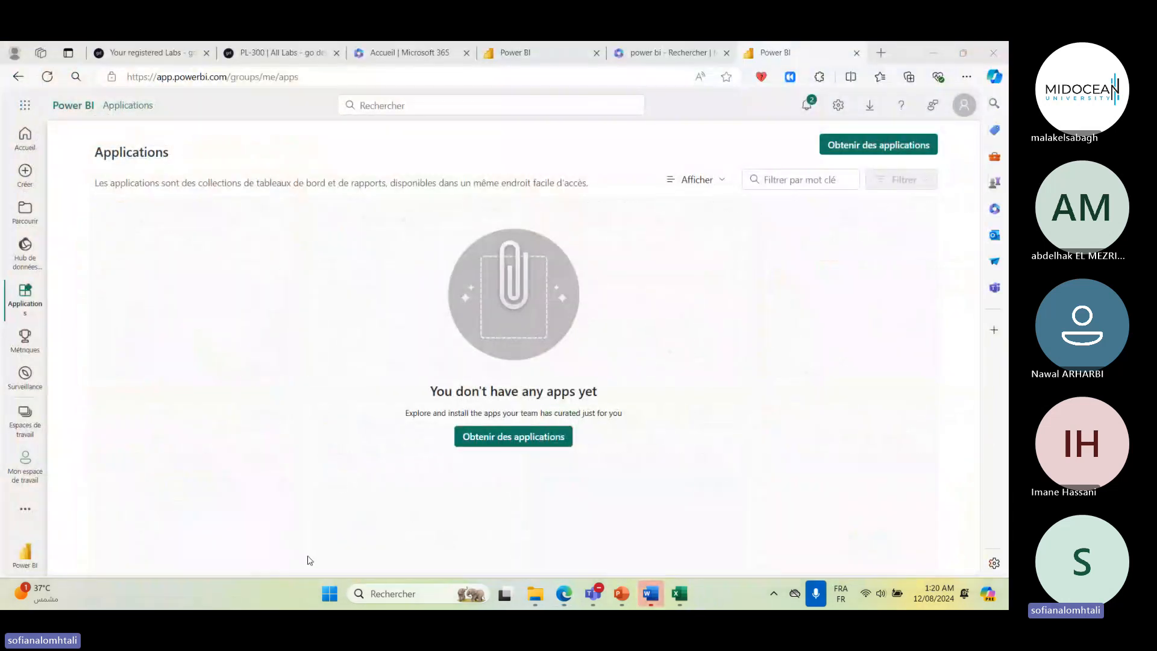
pyautogui.press('super')
pyautogui.write('sto')
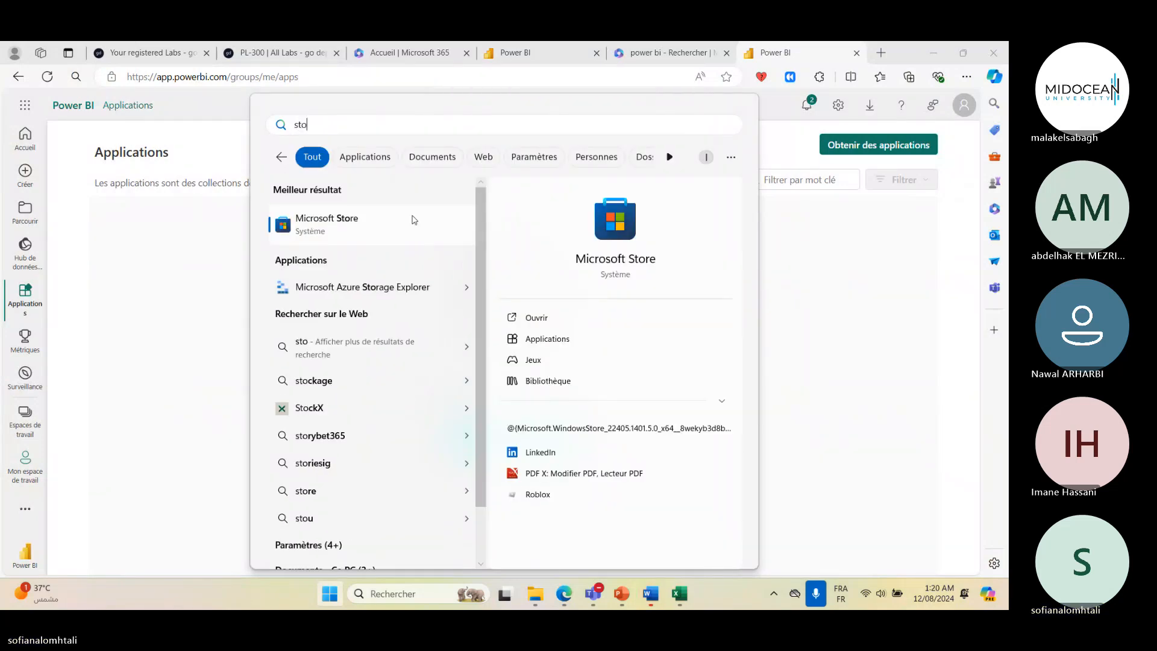
pyautogui.click(413, 220)
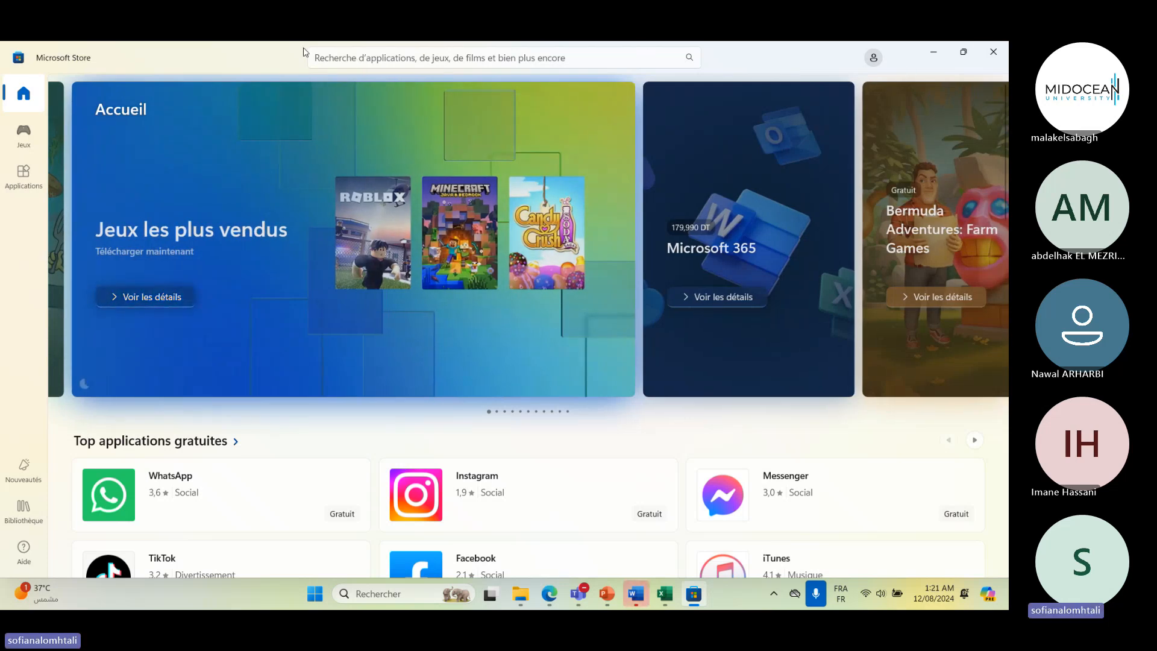
# - Search Microsoft Store for power bi and examine the Power BI Desktop and related app listings
pyautogui.click(472, 59)
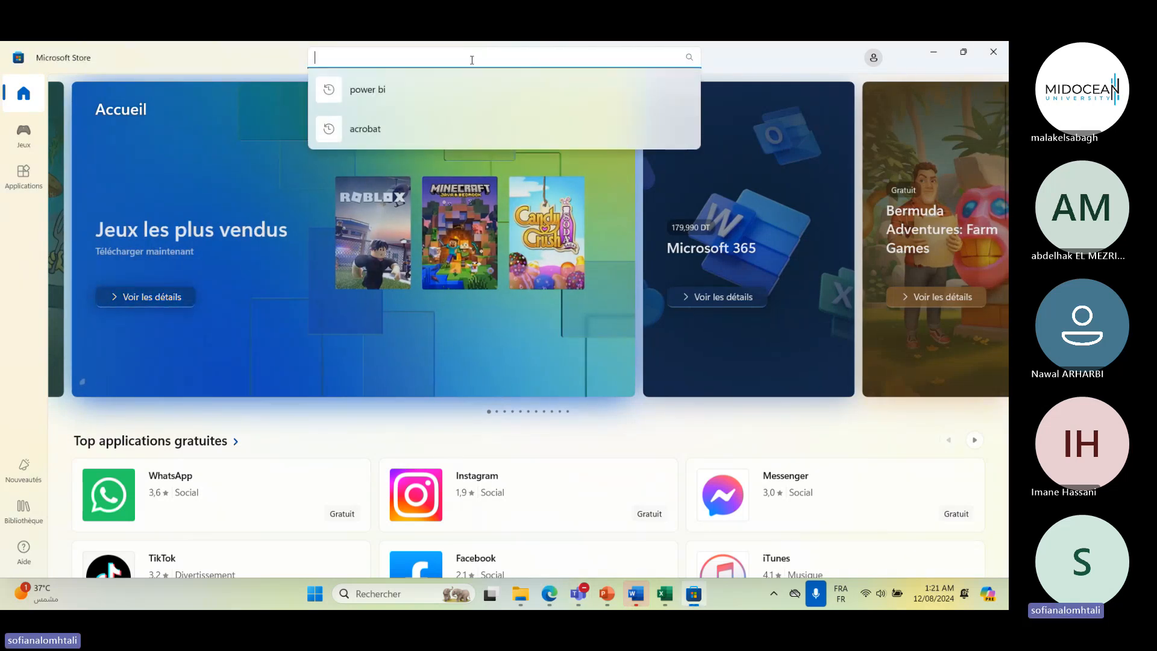
pyautogui.write('power bi')
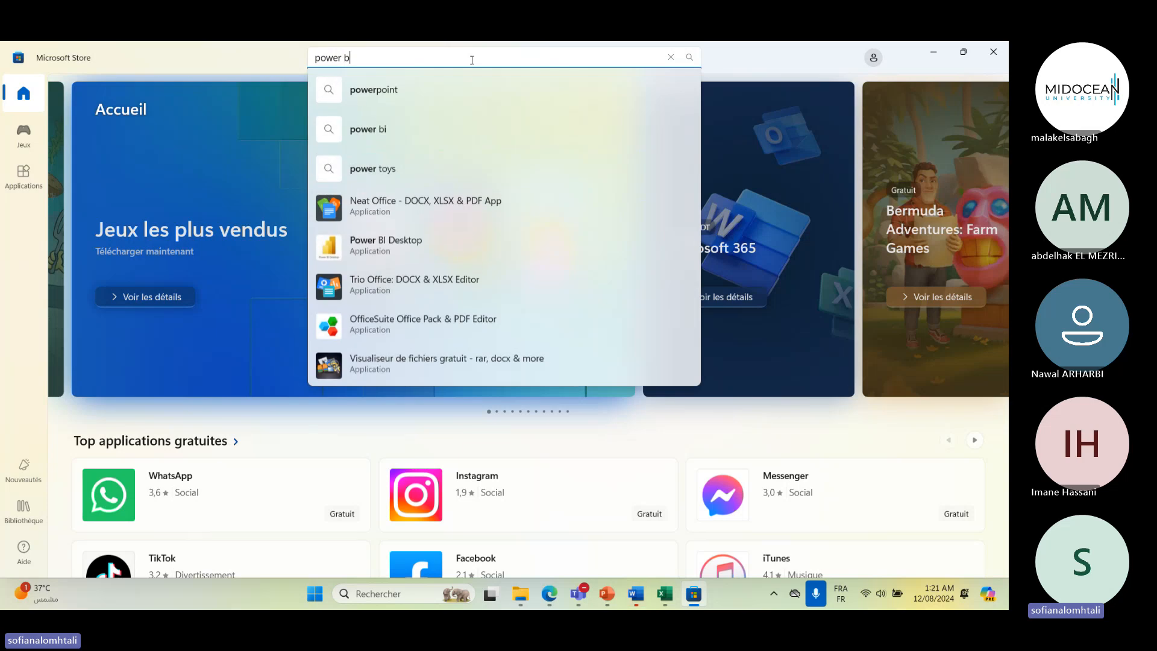
pyautogui.press('Return')
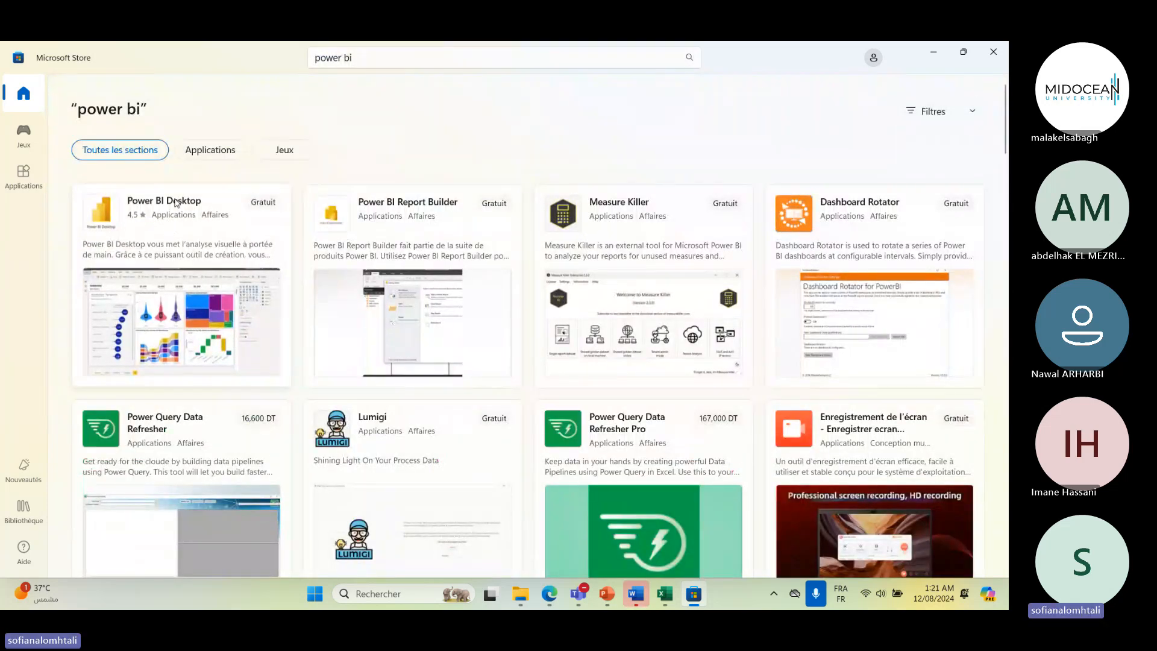
pyautogui.moveTo(284, 204)
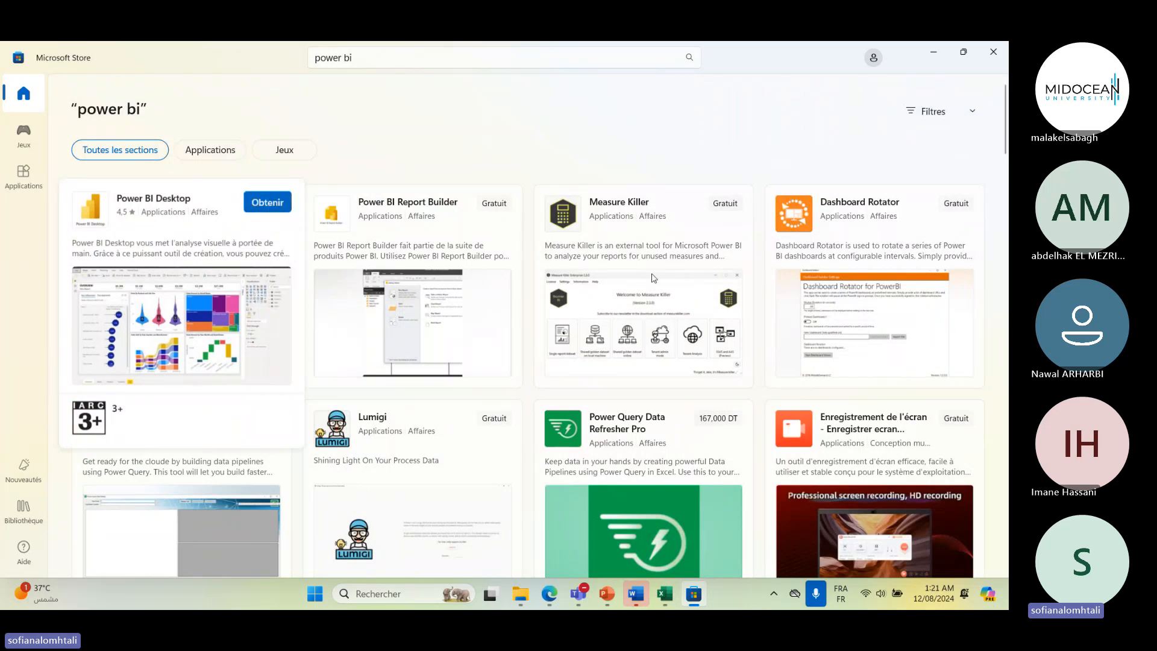
pyautogui.moveTo(584, 311)
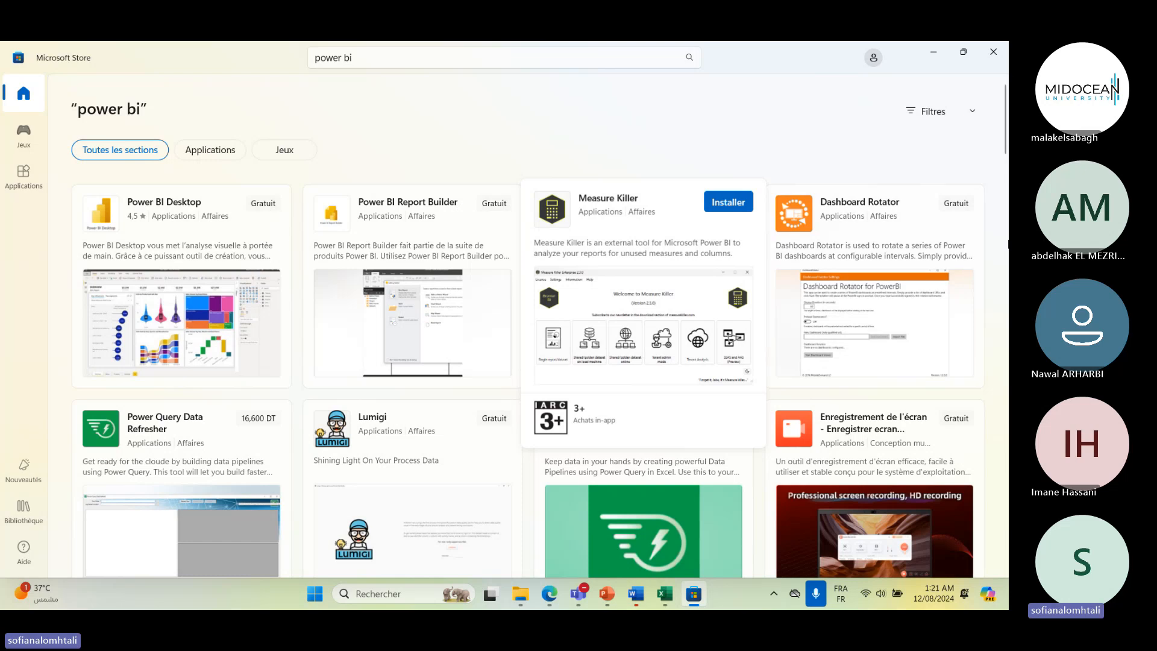
pyautogui.moveTo(480, 230)
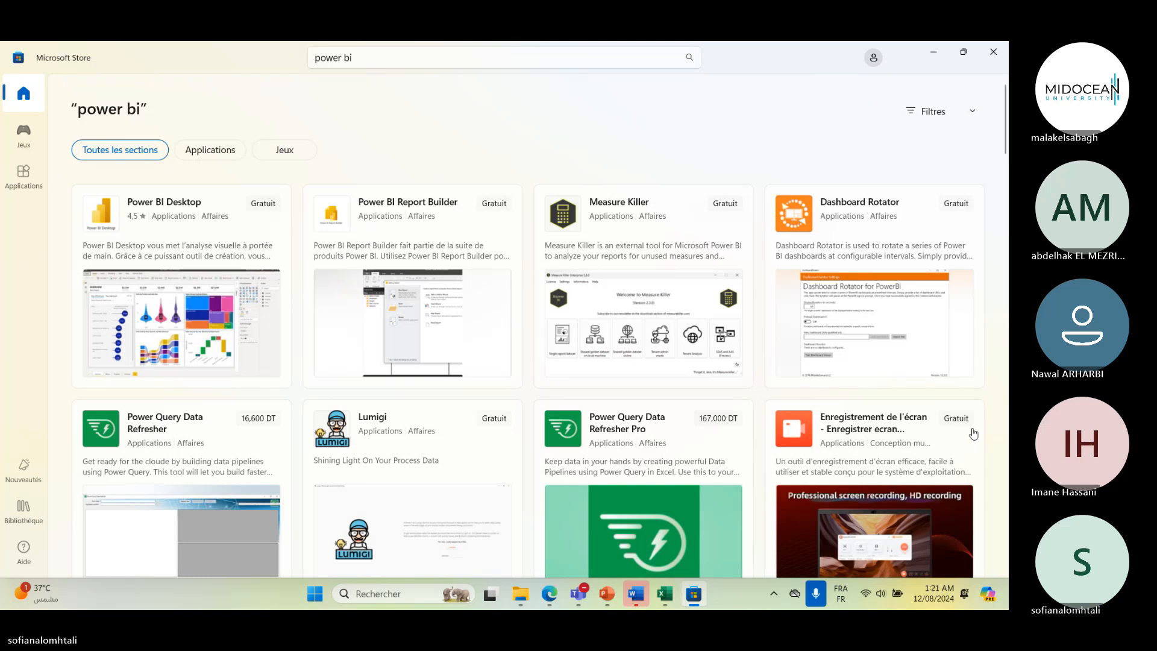
# - Switch to the Teams meeting and send the chat message store microsoft
pyautogui.hotkey('alt', 'Tab')
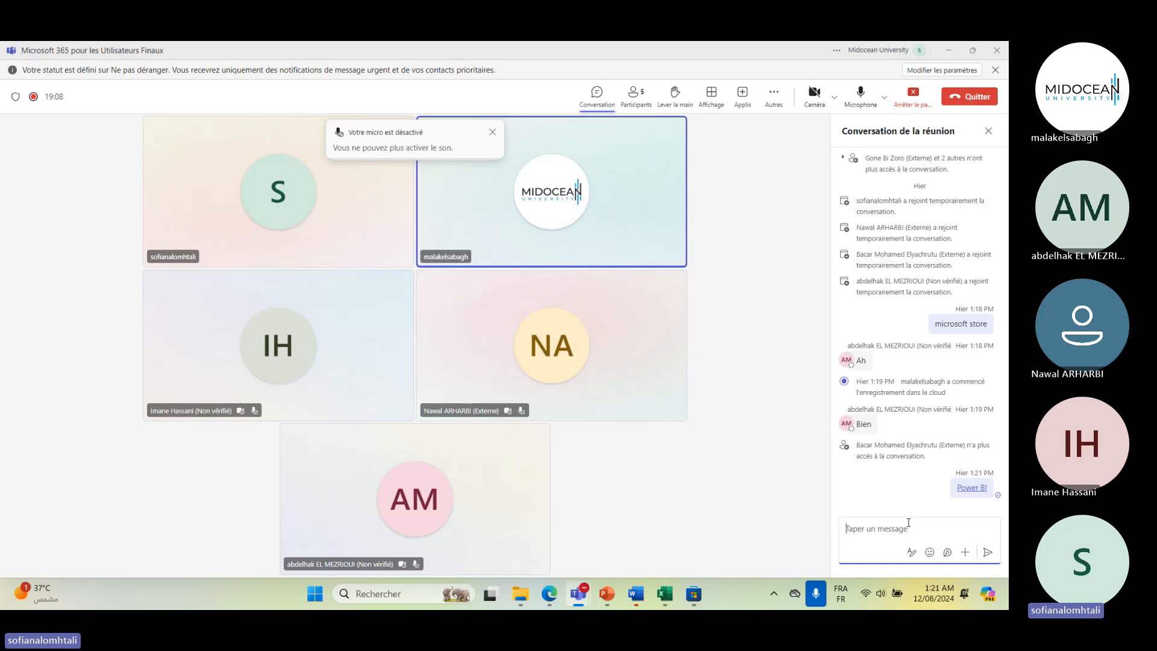
pyautogui.write('st')
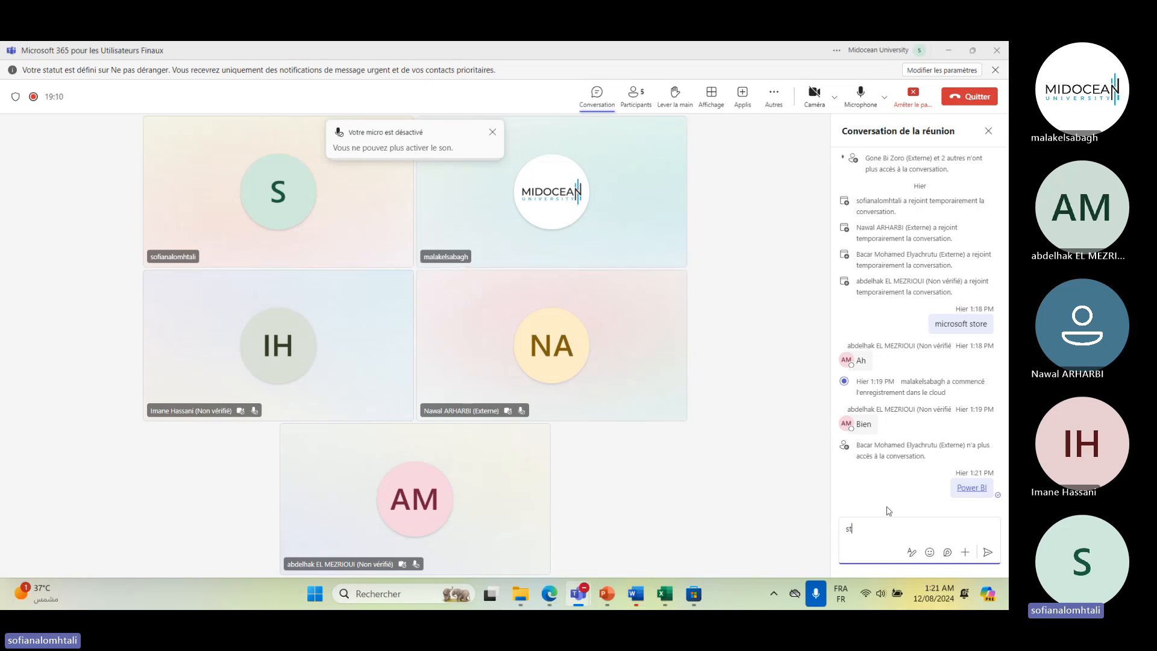
pyautogui.write('ore microsoft')
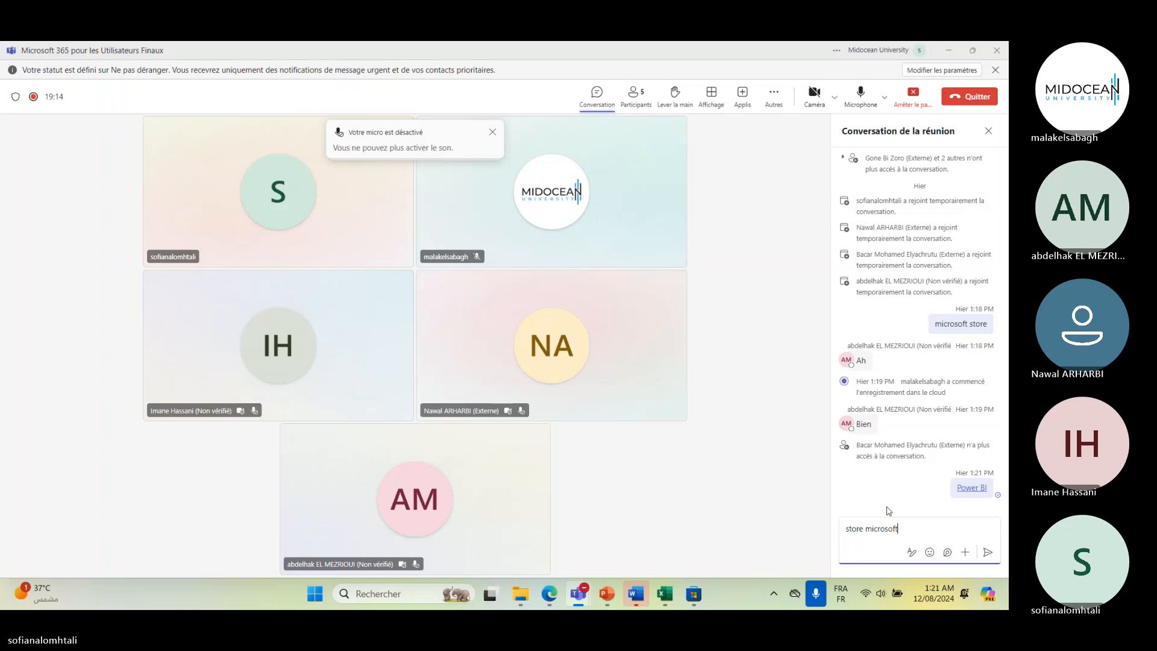
pyautogui.press('Return')
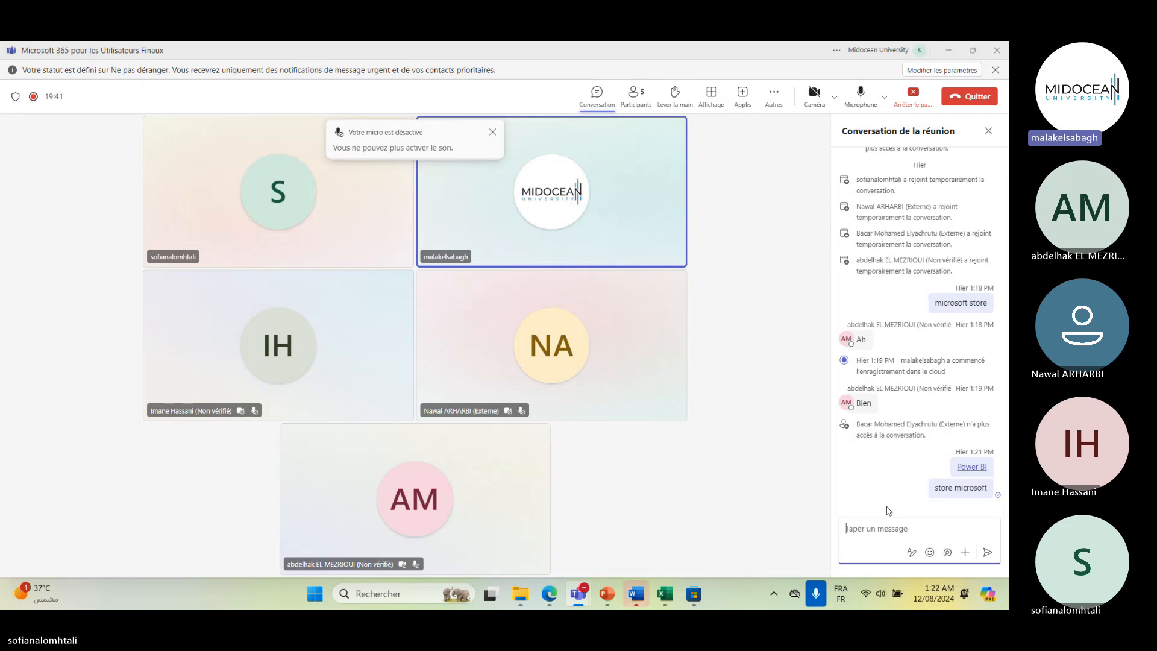
# - Open the PL-300 lab virtual machine and launch Windows PowerShell as administrator, approving the permission prompt
pyautogui.click(946, 51)
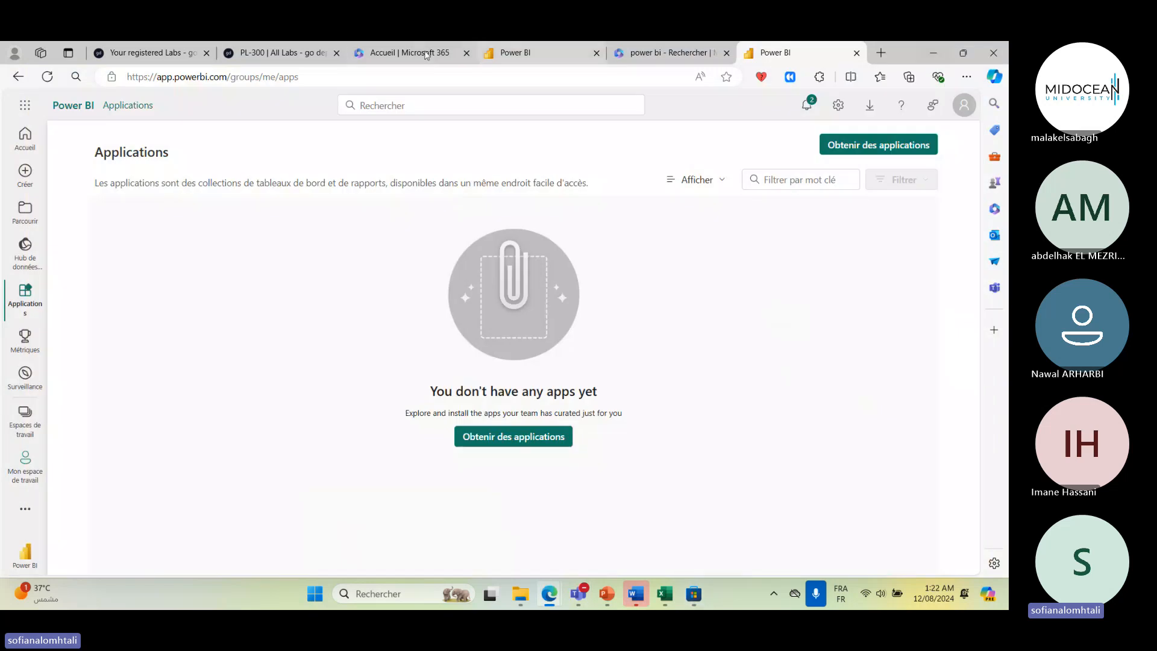
pyautogui.click(263, 55)
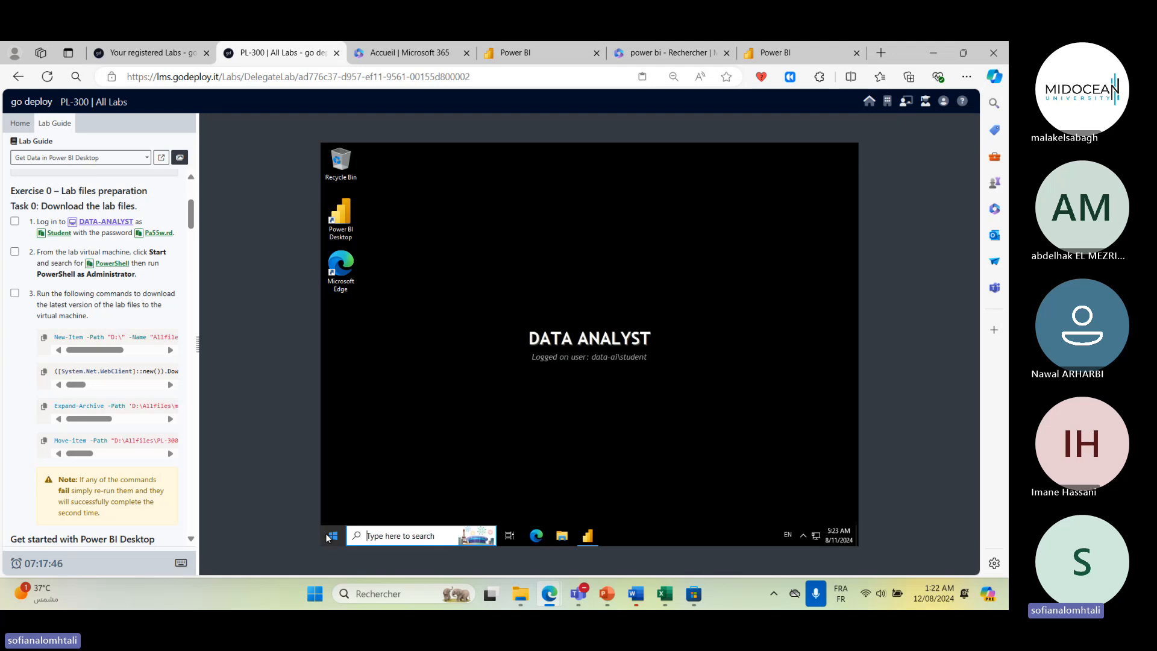
pyautogui.click(408, 542)
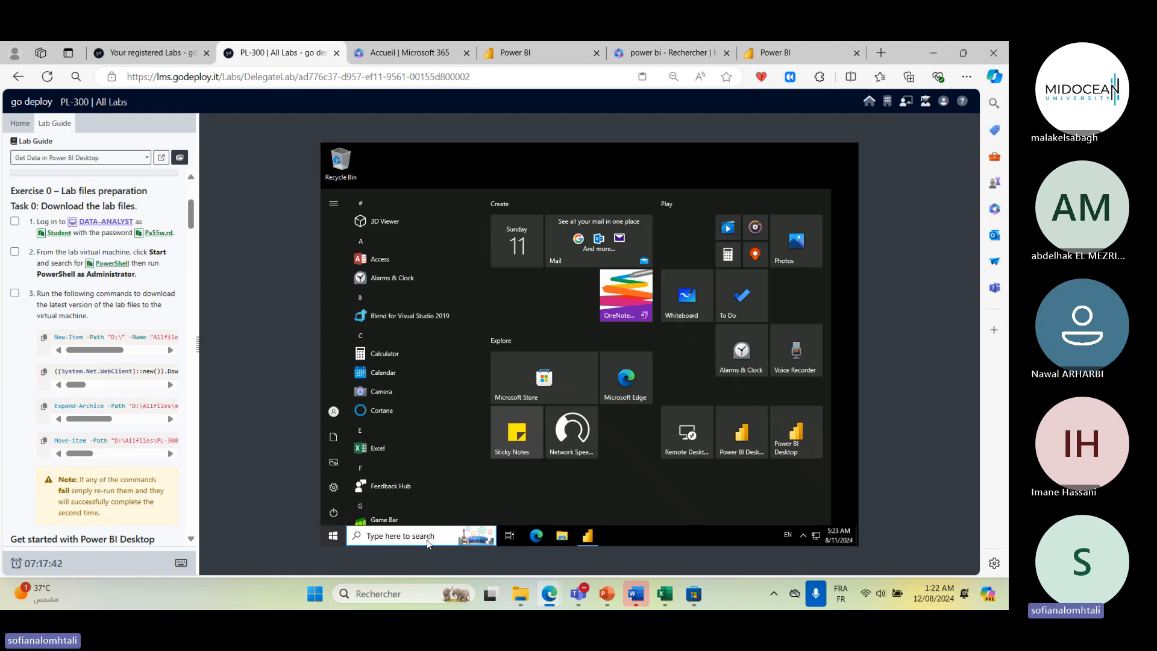
pyautogui.click(109, 263)
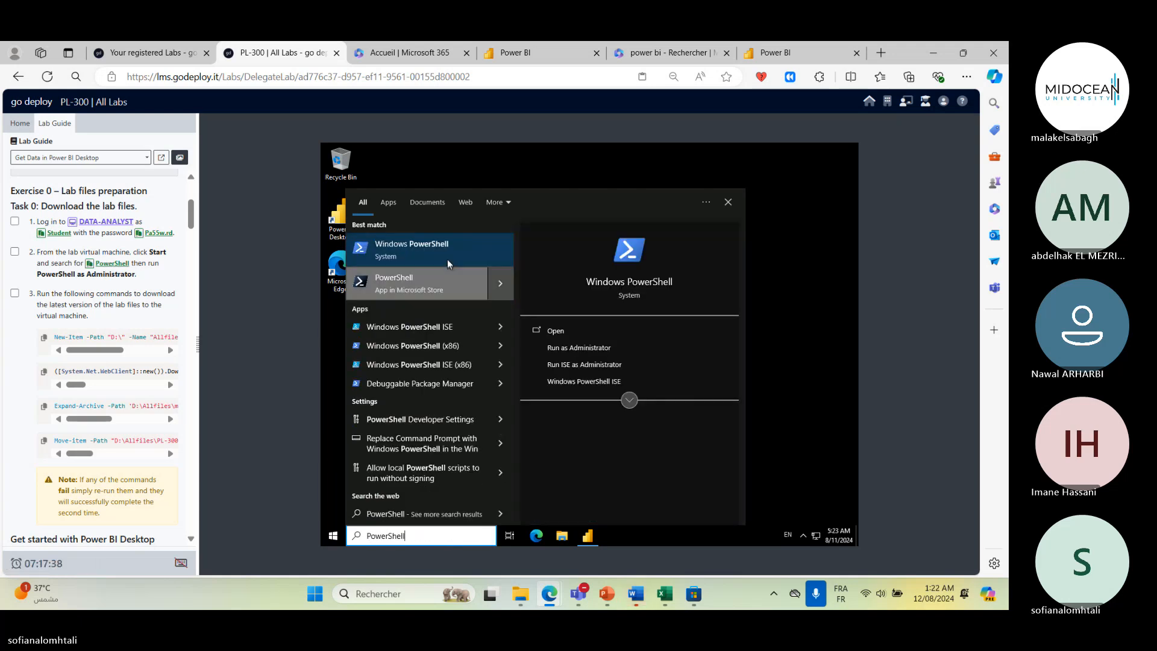
pyautogui.rightClick(446, 258)
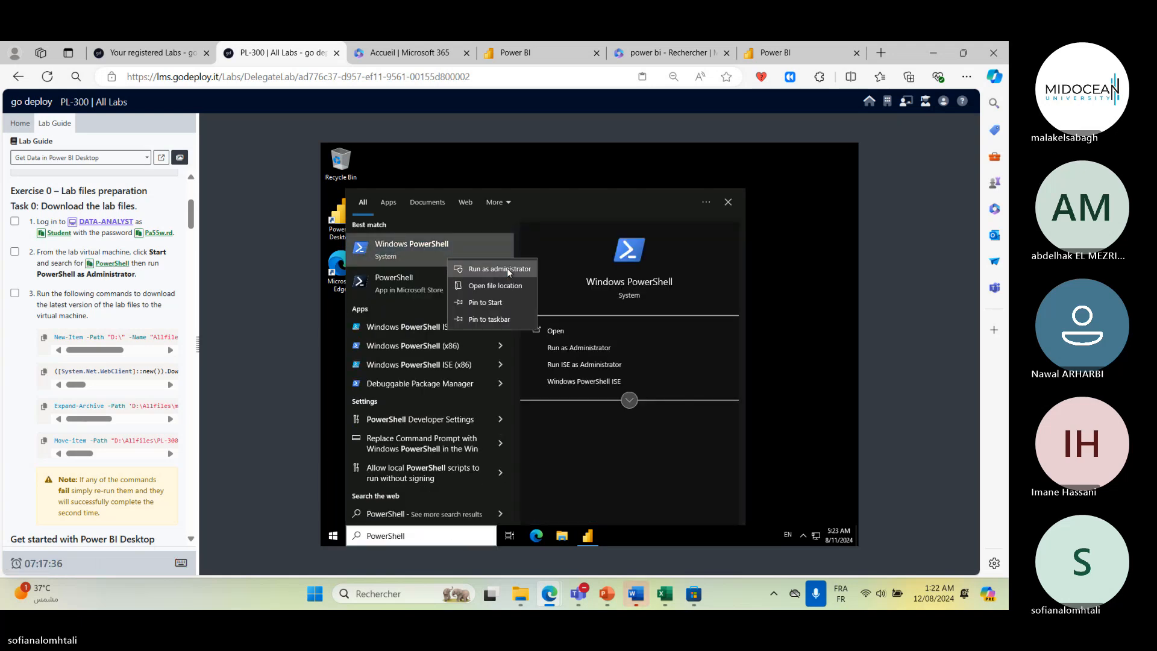
pyautogui.click(507, 270)
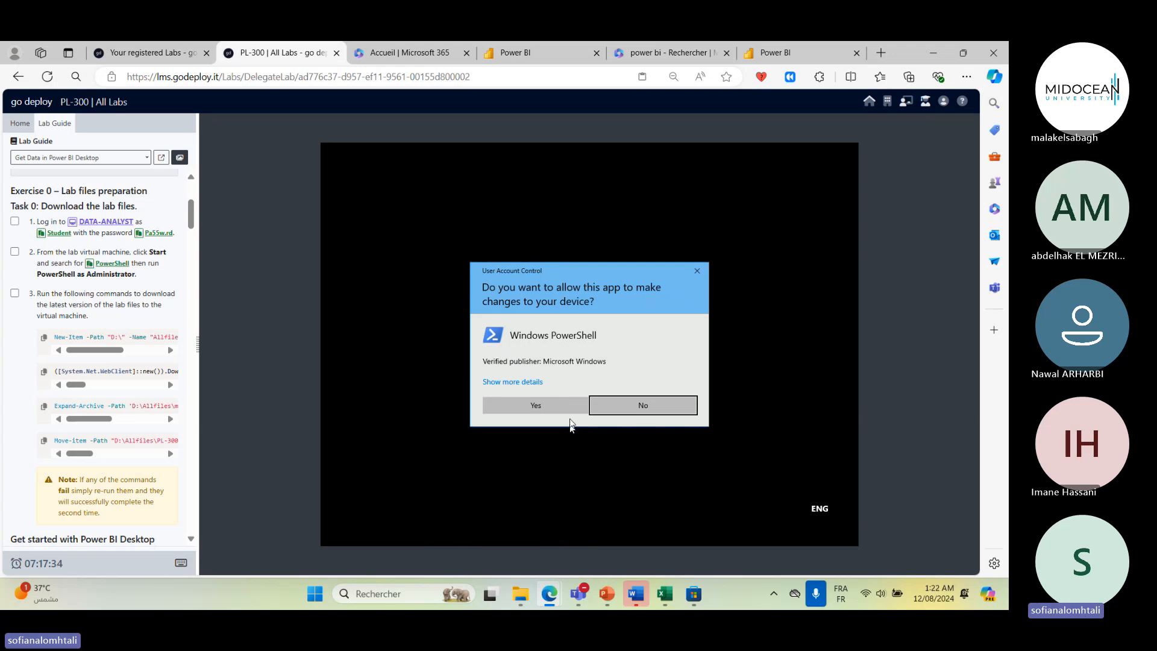
pyautogui.click(567, 406)
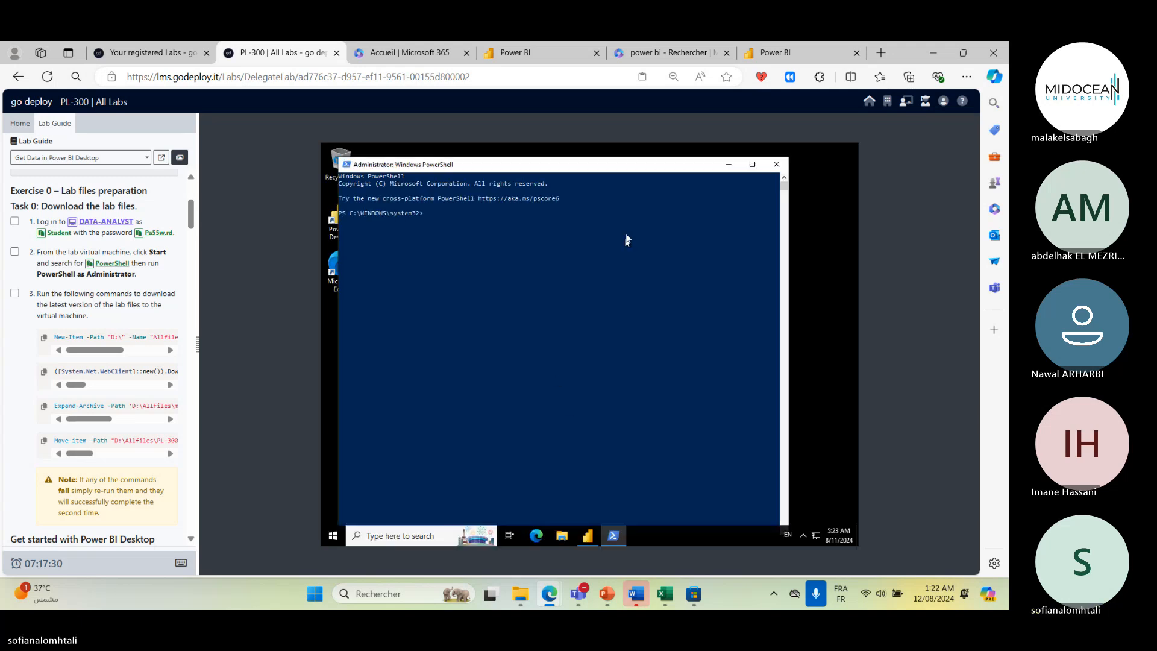
# - Run the lab guide's New-Item command in PowerShell to create the Allfiles directory on drive D
pyautogui.click(44, 338)
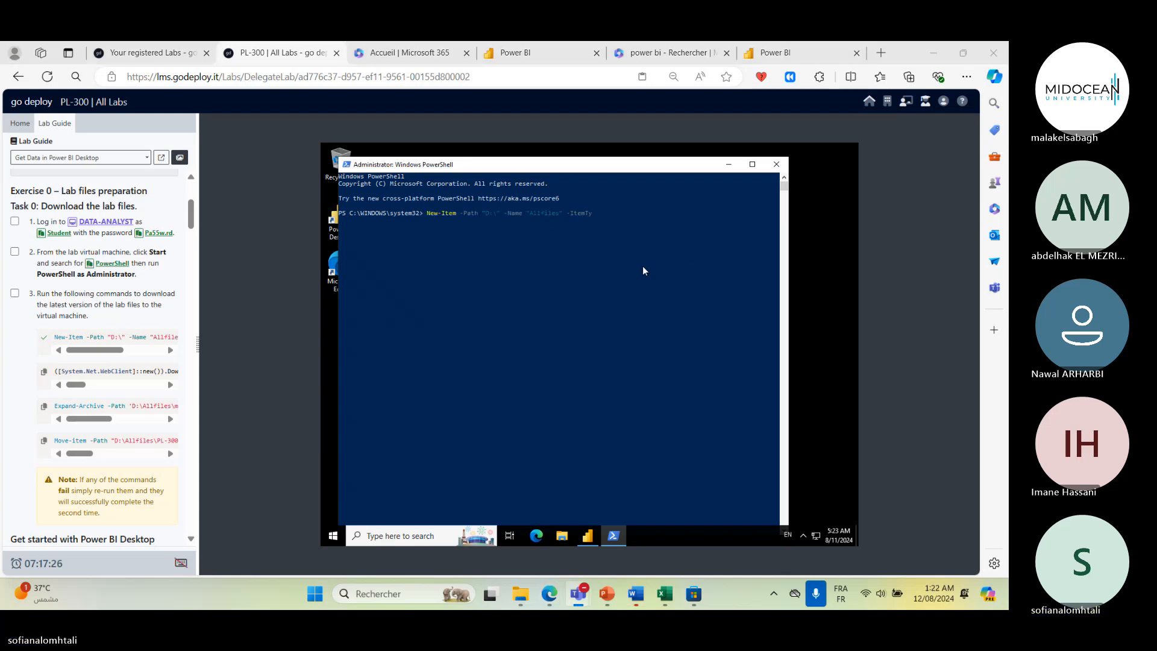
pyautogui.click(671, 242)
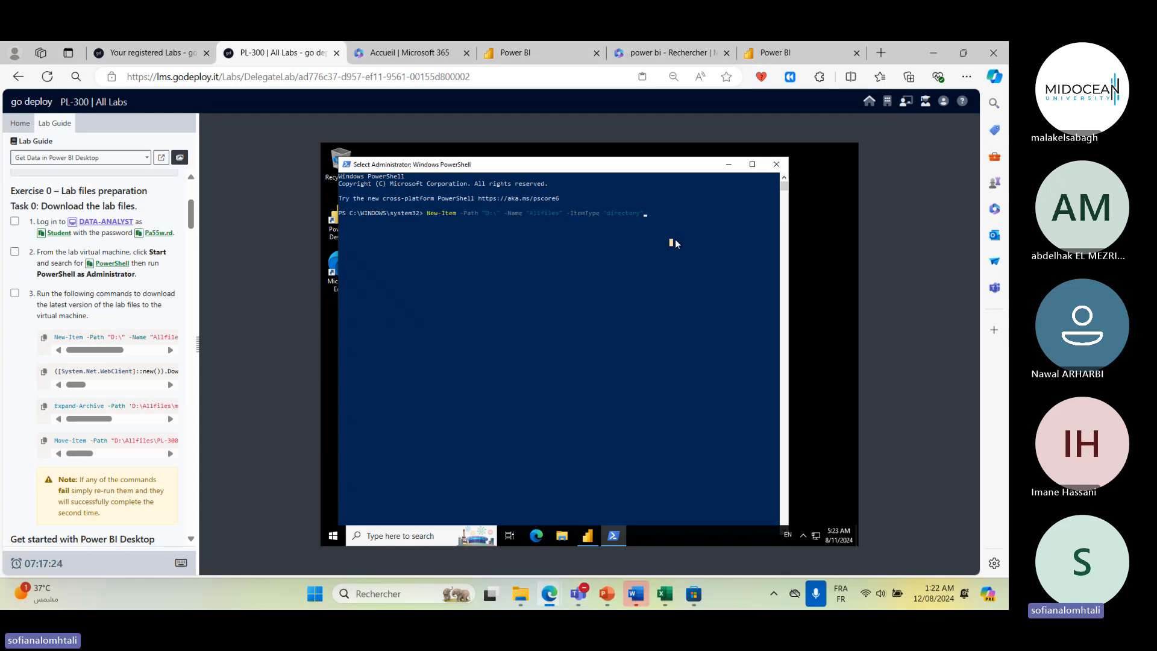
pyautogui.press('Return')
pyautogui.press('Return')
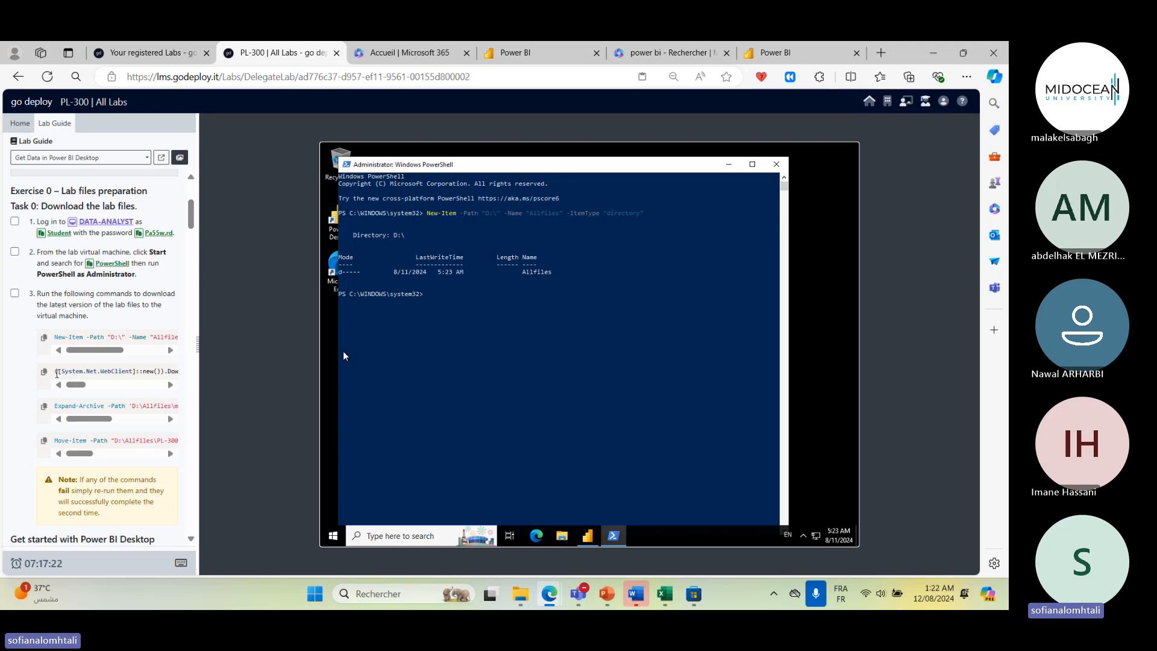
# - Run the DownloadFile and Expand-Archive commands to download main.zip into D:\Allfiles and extract it there
pyautogui.click(44, 371)
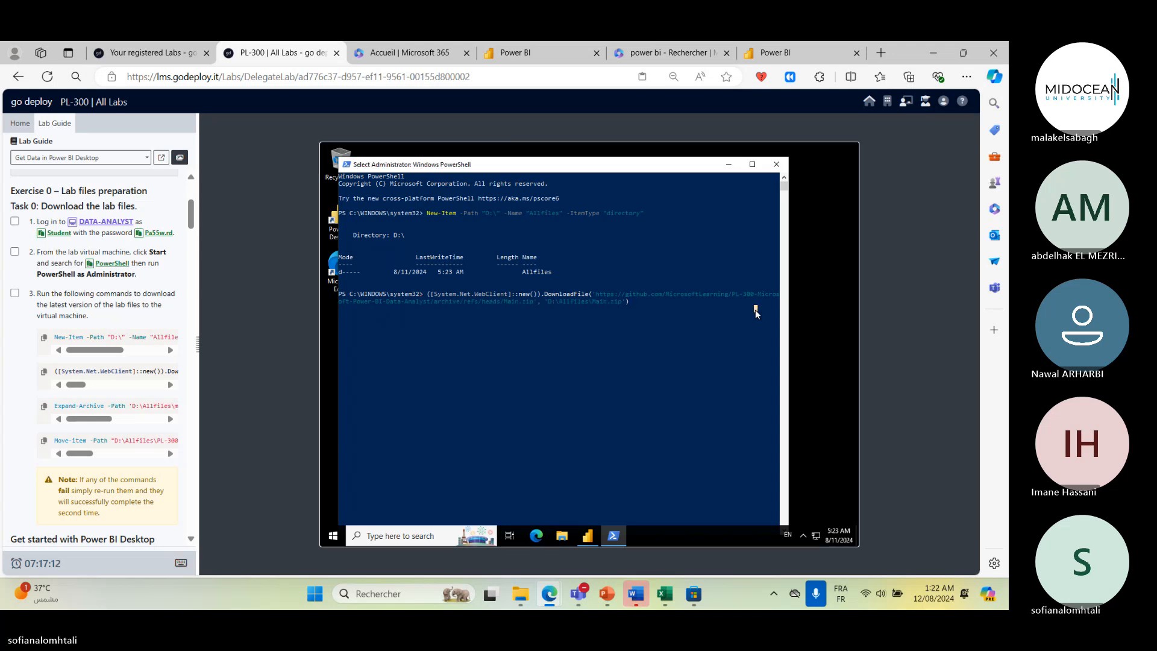
pyautogui.press('Return')
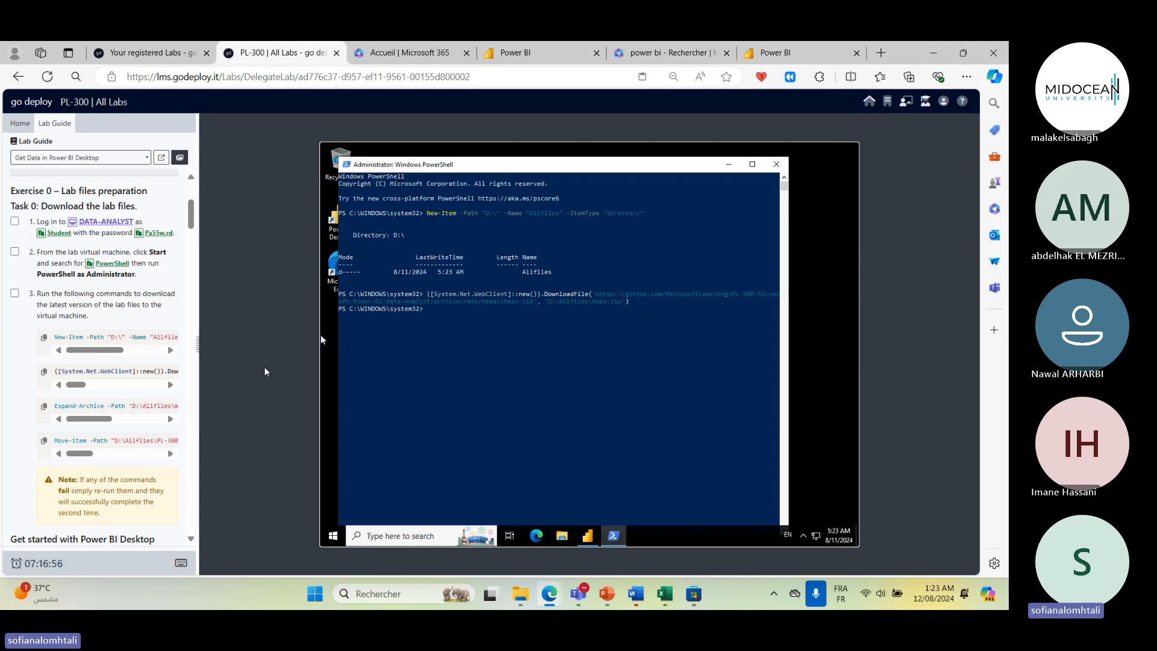
pyautogui.click(42, 407)
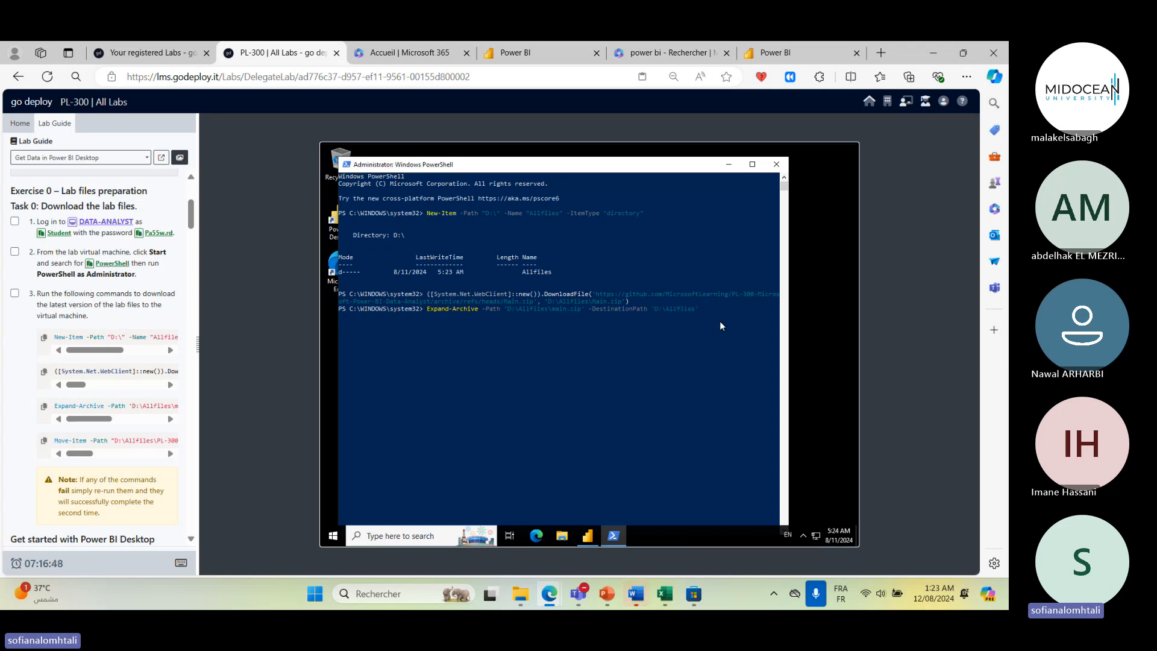
pyautogui.press('Return')
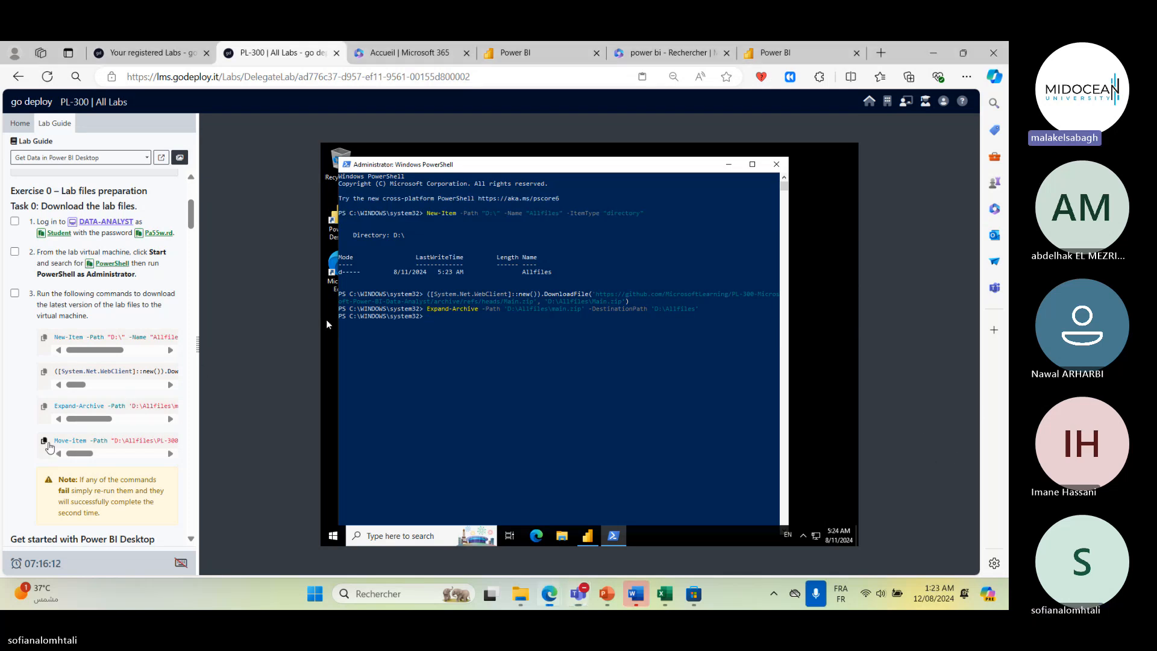
# - Run the Move-Item command to move the extracted PL-300 lab files into D:\Allfiles, re-running it once
pyautogui.click(44, 441)
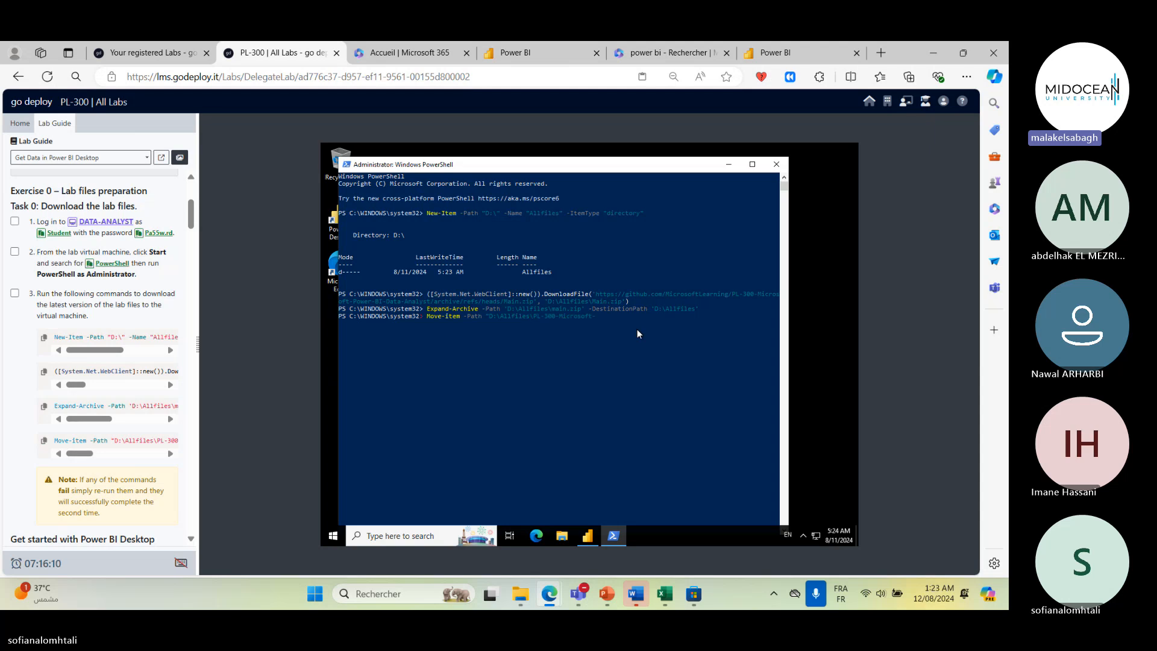
pyautogui.click(690, 327)
pyautogui.press('Return')
pyautogui.press('Return')
pyautogui.press('Return')
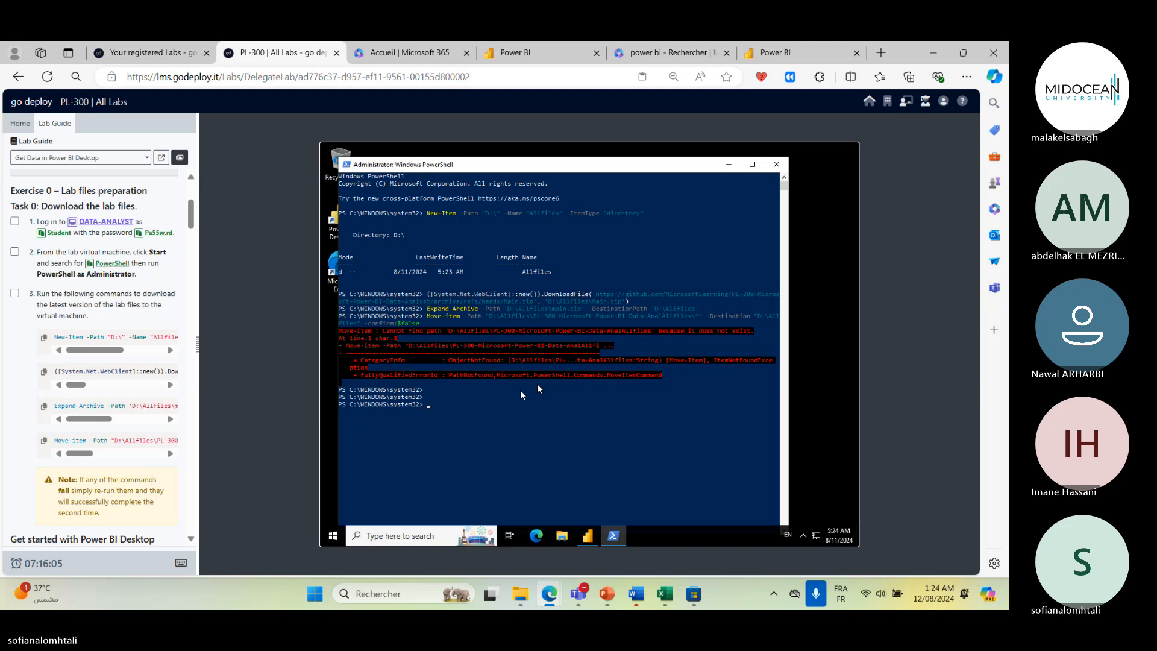
pyautogui.click(44, 439)
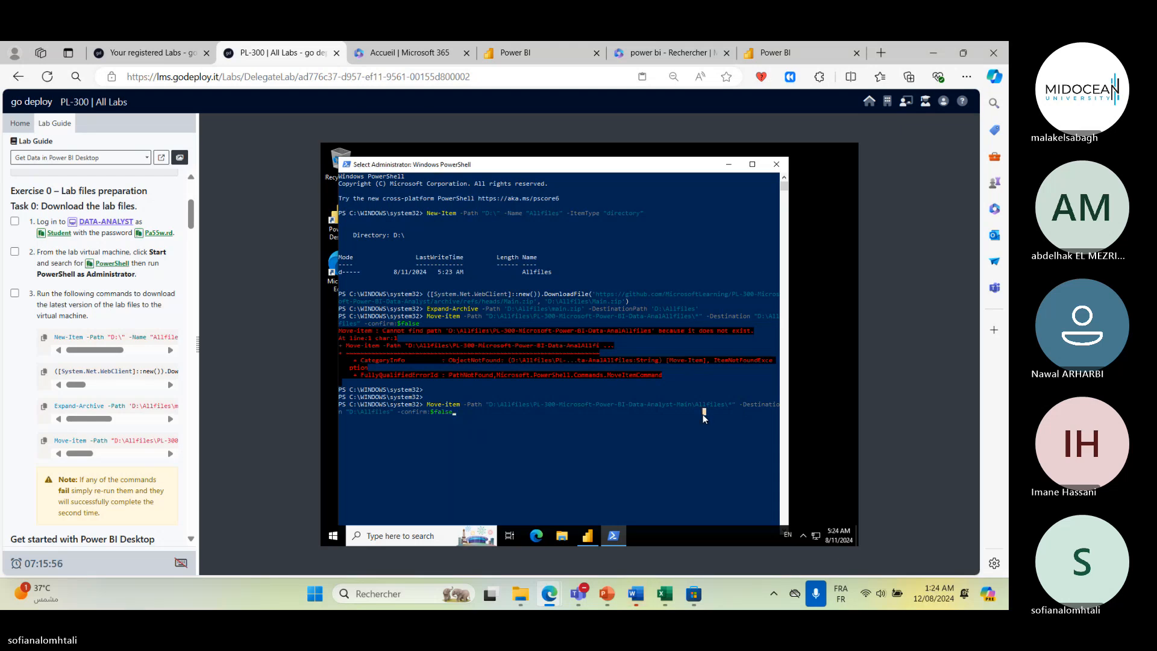
pyautogui.press('Return')
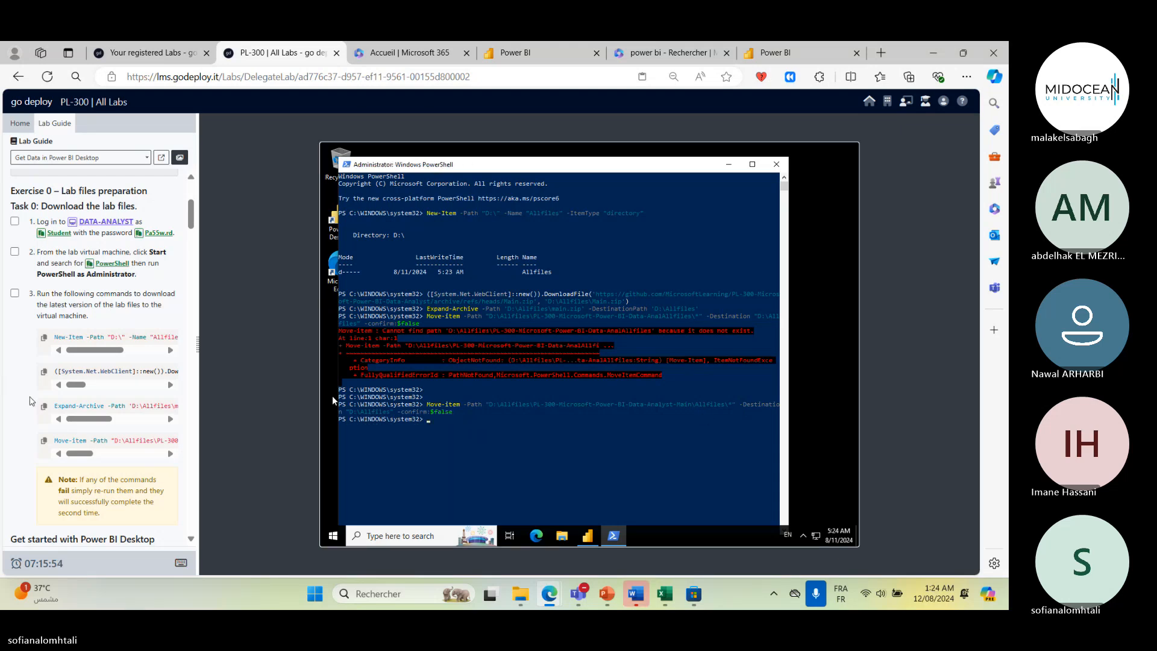
# - Copy the 01-prepare-data.zip URL from the lab guide and send it in the Teams meeting chat
pyautogui.scroll(-2, 31, 400)
pyautogui.scroll(-2, 32, 400)
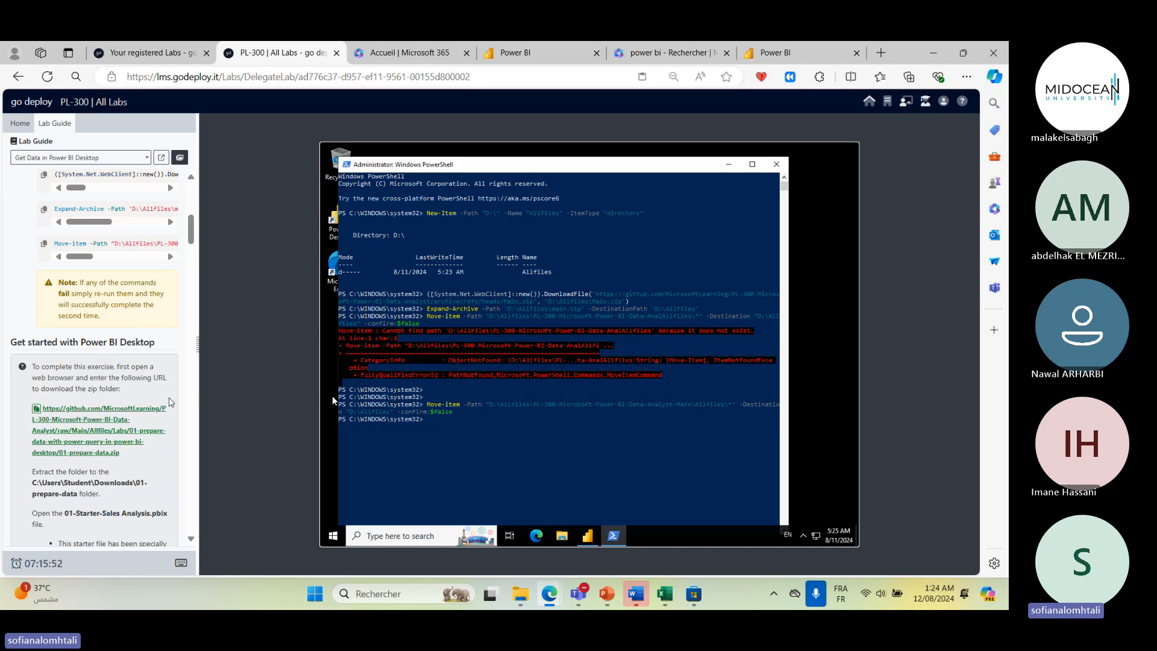
pyautogui.scroll(-5, 170, 402)
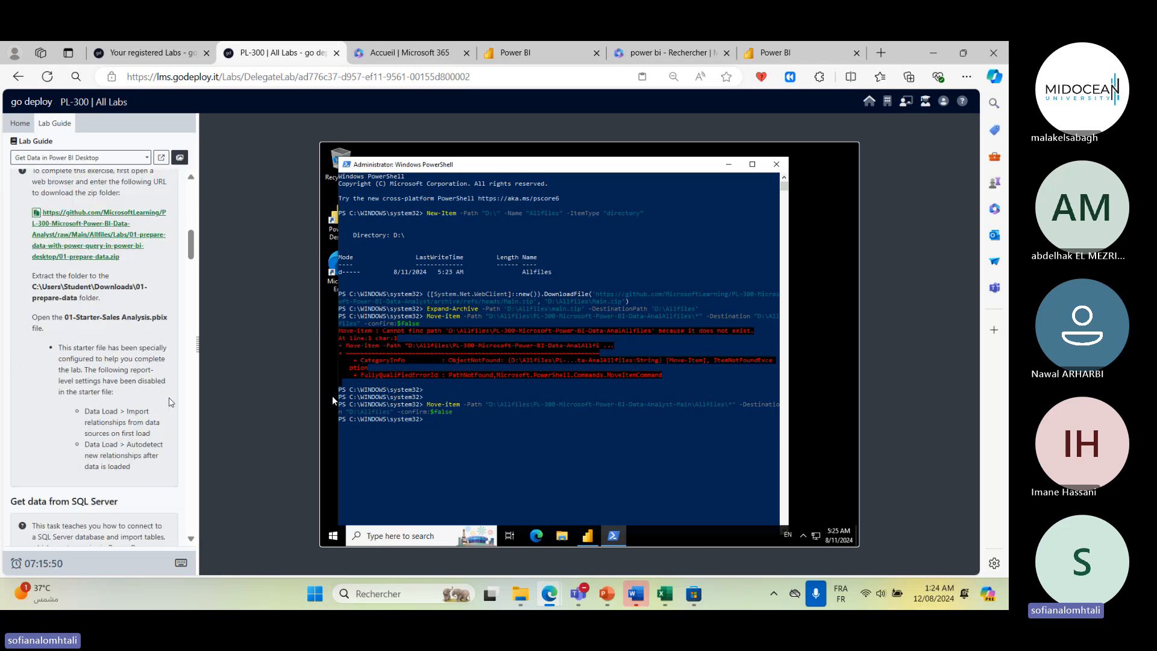
pyautogui.scroll(4, 118, 321)
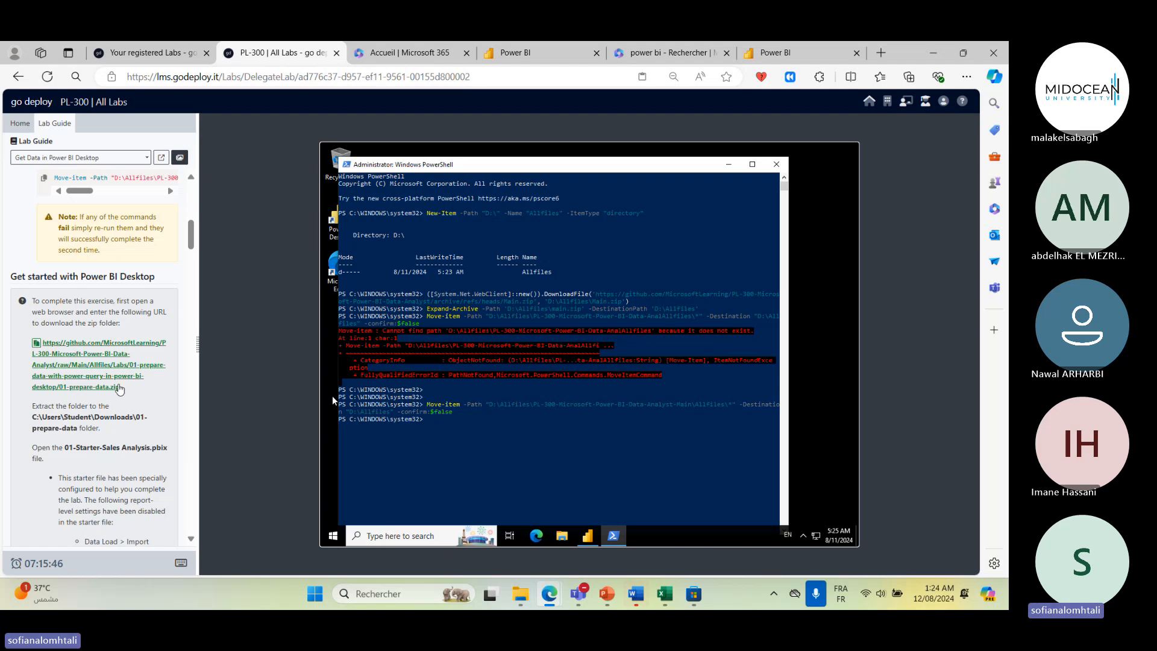
pyautogui.moveTo(122, 396); pyautogui.dragTo(36, 341)
pyautogui.hotkey('ctrl', 'c')
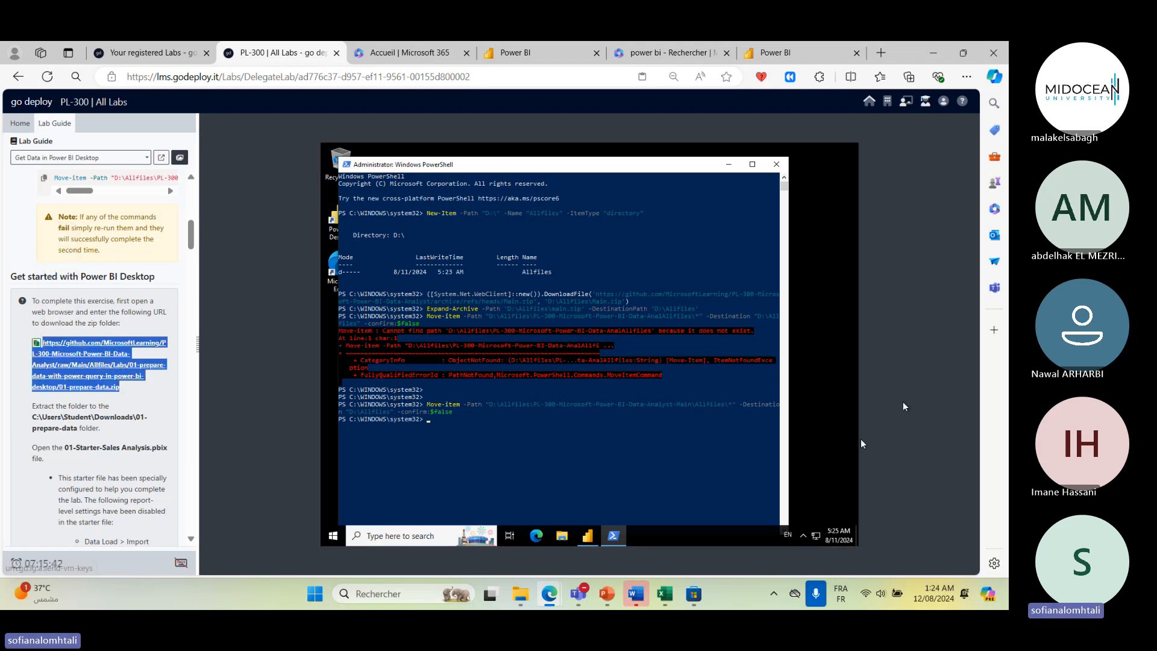
pyautogui.click(966, 427)
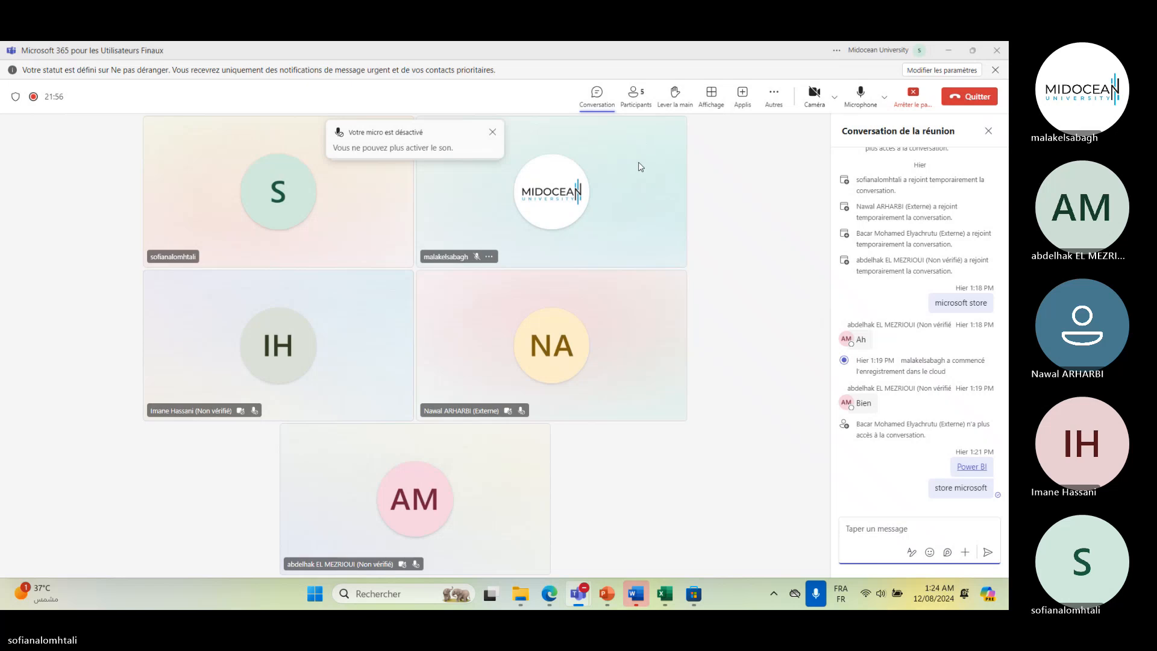
pyautogui.hotkey('ctrl', 'v')
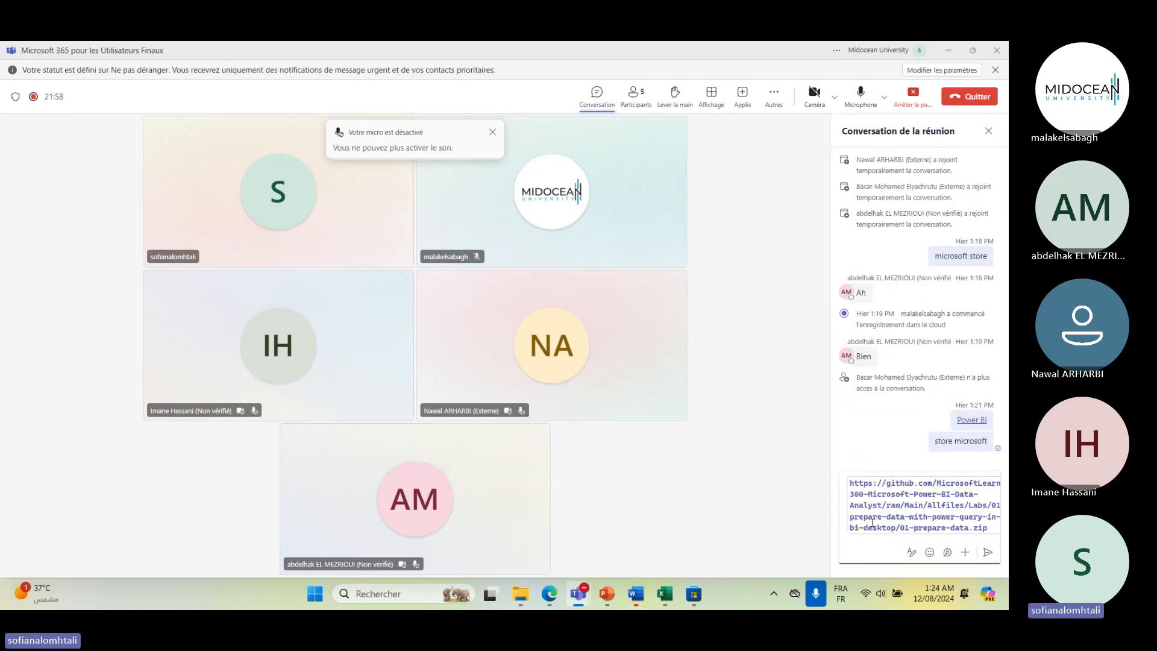
pyautogui.press('Return')
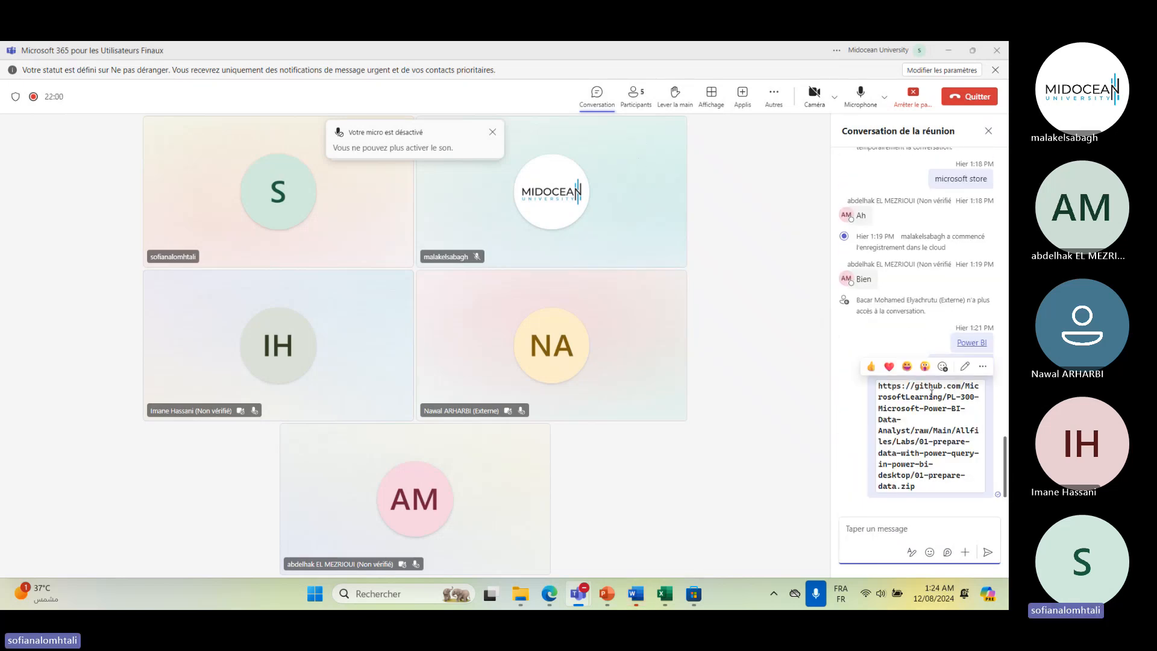
# - Return to the lab and open Microsoft Edge inside the virtual machine
pyautogui.click(949, 49)
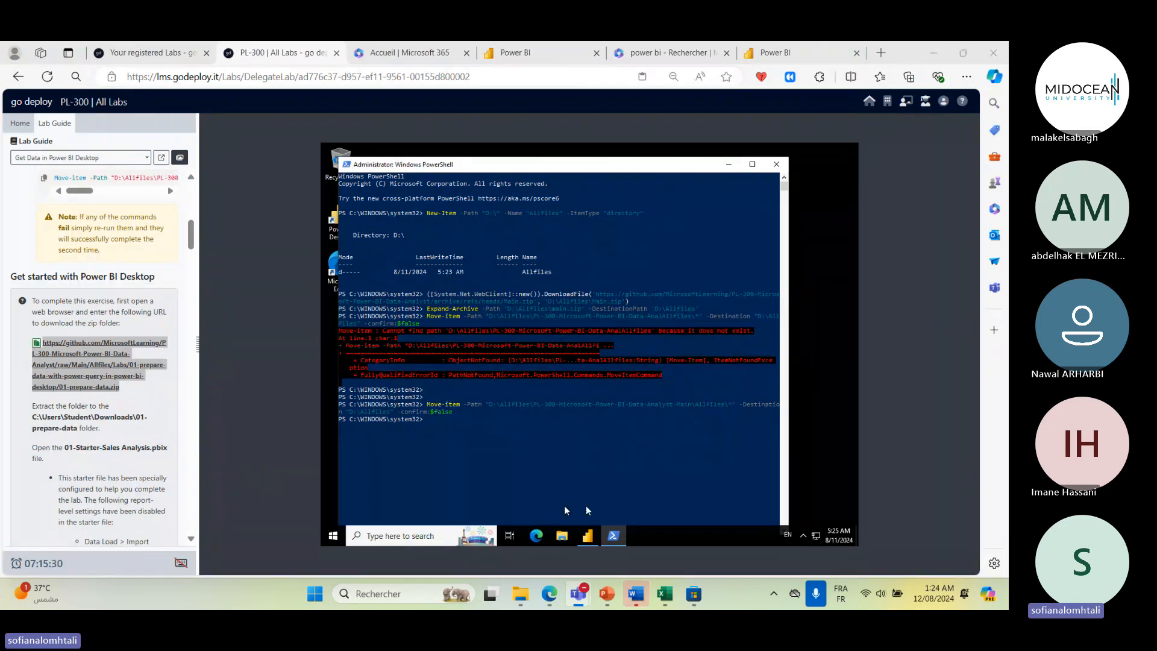
pyautogui.click(534, 536)
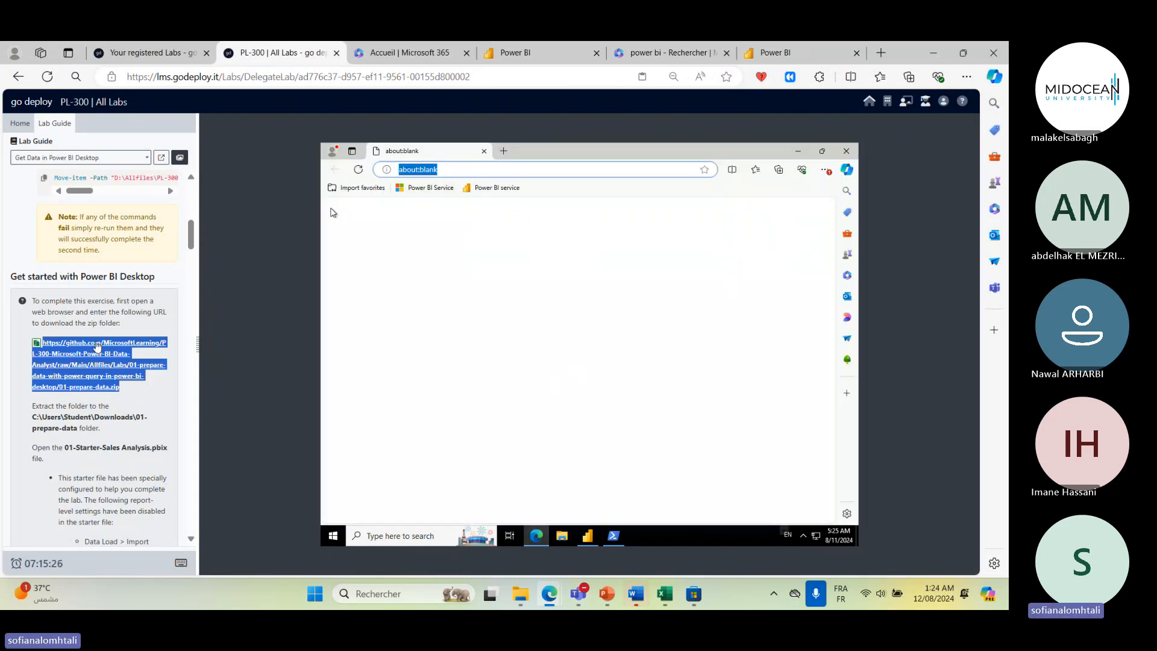
pyautogui.write('https://github.com/MicrosoftLea')
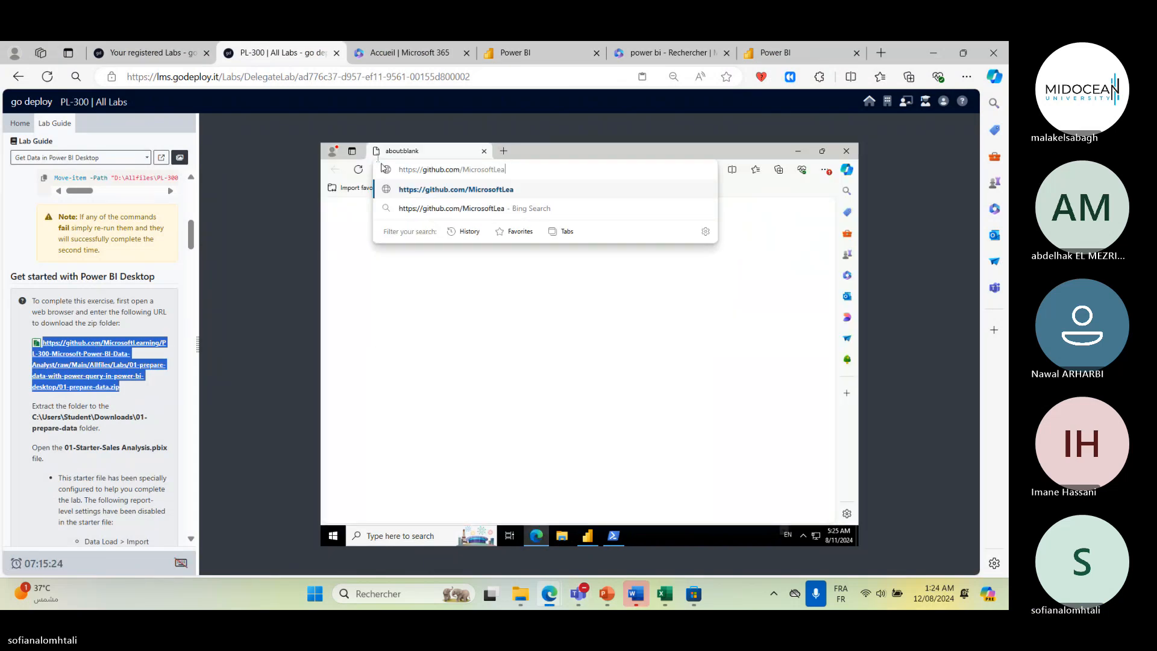
pyautogui.write('rning/PL-300-Microsoft-Power-BI-Data-Analyst/raw/Mai')
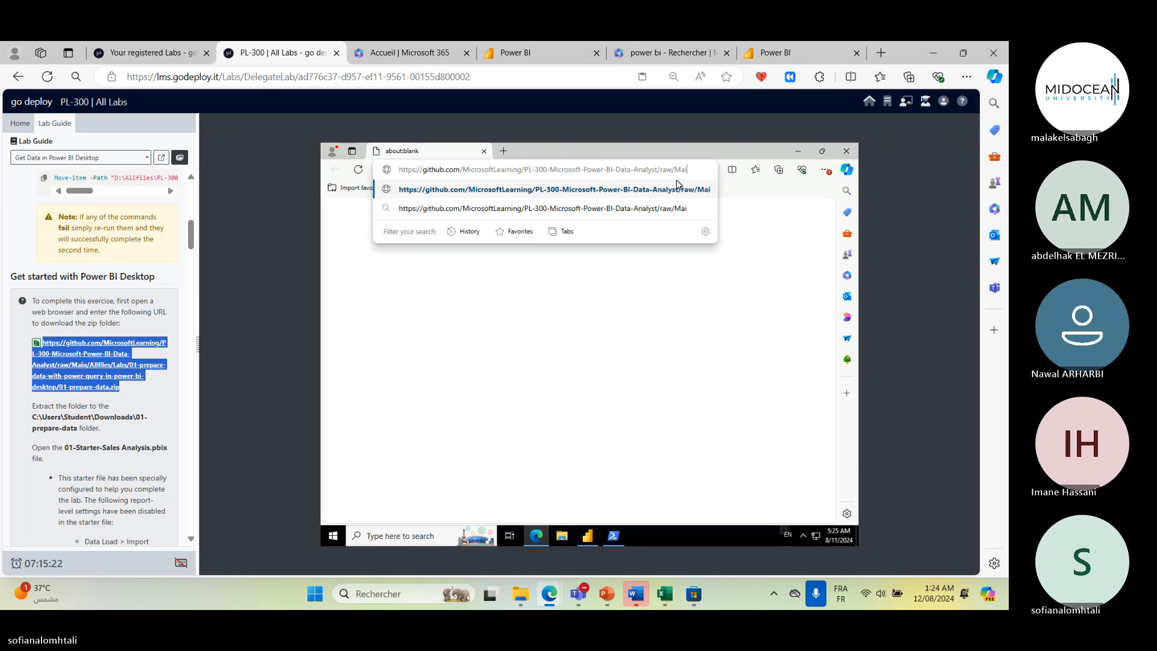
pyautogui.write('n/Allfiles/Labs/01-prepare-data-with-power-que')
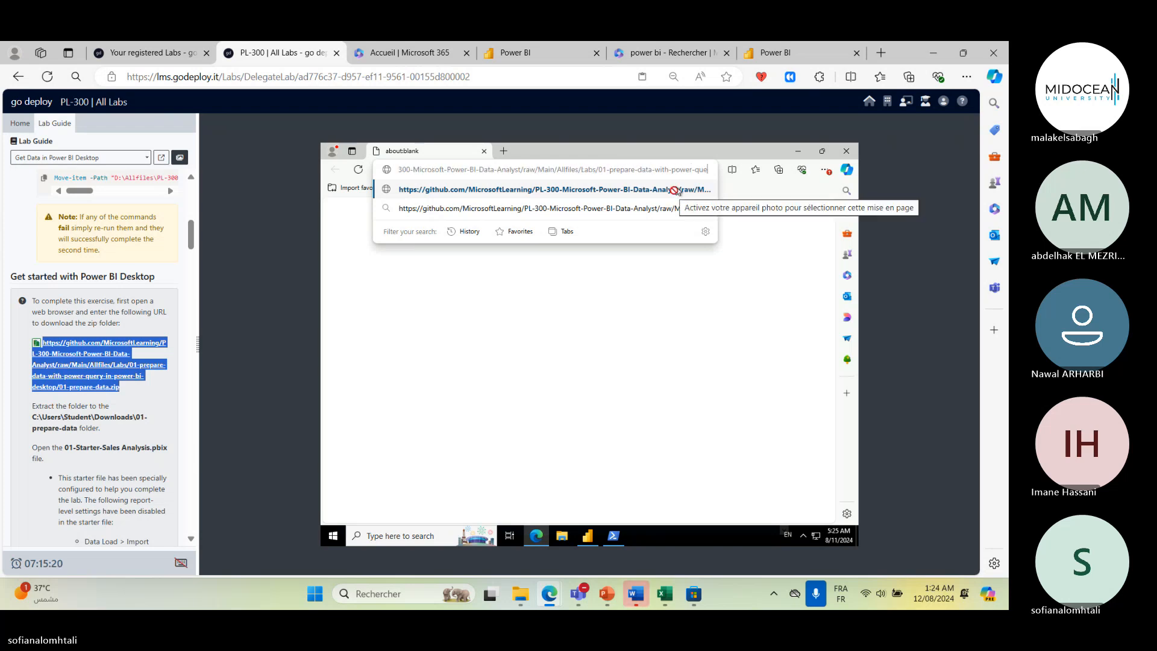
pyautogui.write('ry-in-power-bi-desktop/01-prepare-data.zip')
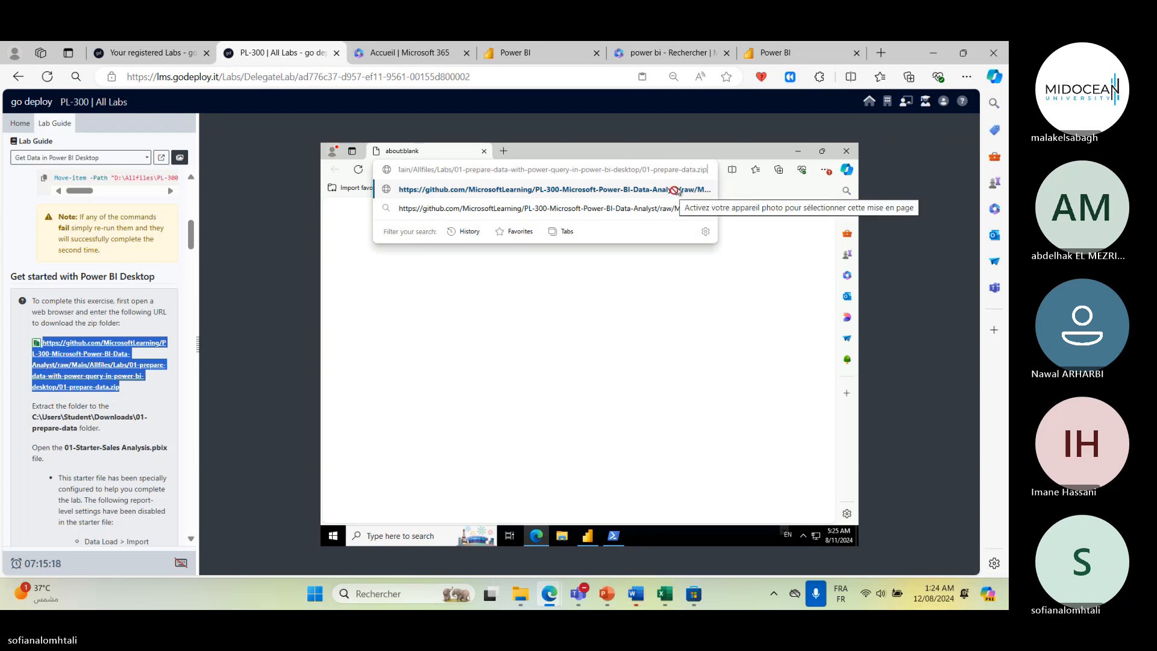
pyautogui.write('http')
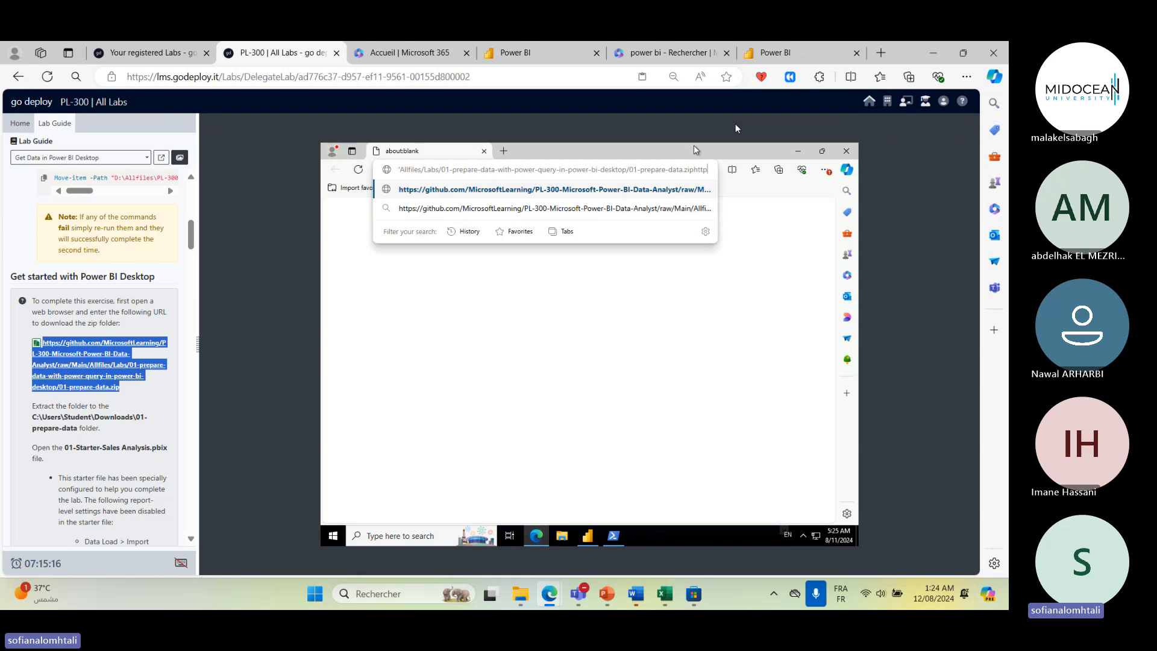
pyautogui.write('s://github.com/MicrosoftLearning/PL-300-Microsoft-Po')
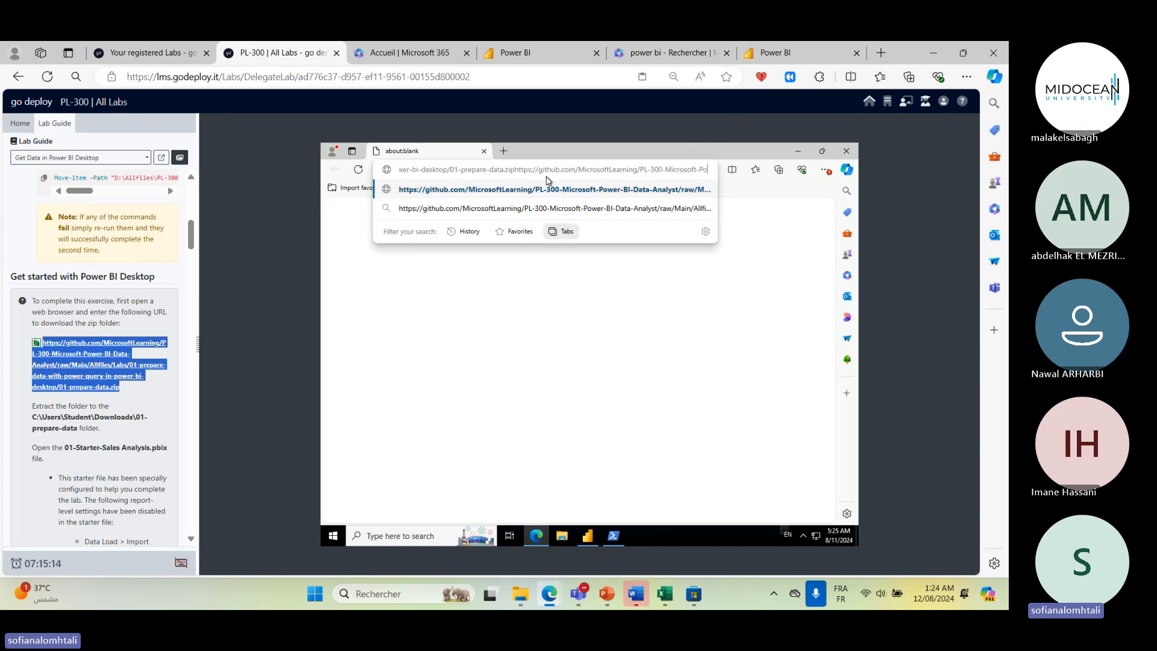
pyautogui.write('wer-BI-Data-Analyst/raw/Main/Allfiles/Labs/01-prepare')
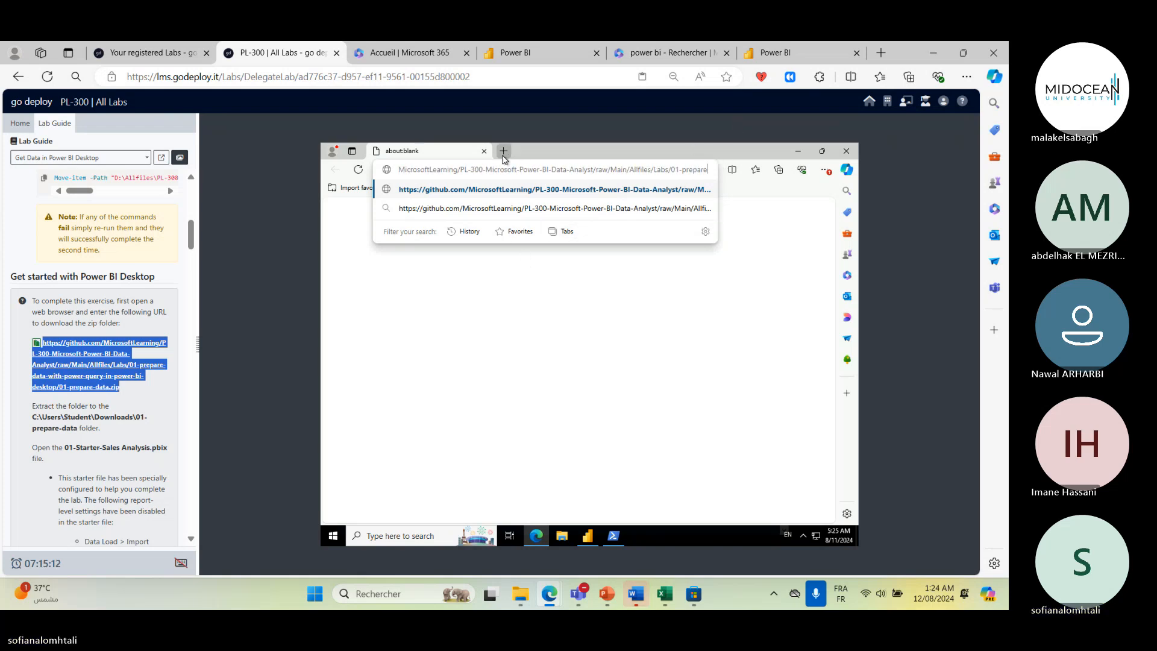
pyautogui.click(503, 151)
pyautogui.write('ower-query-in-power-bi-d')
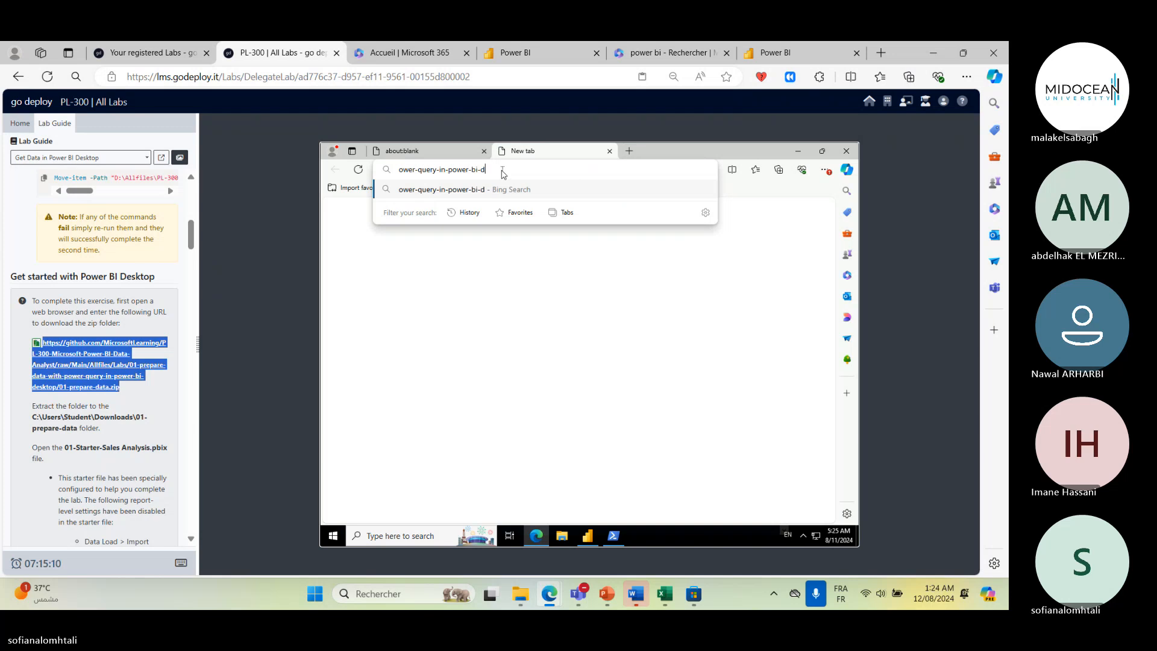
pyautogui.write('esktoprp/01-.ip')
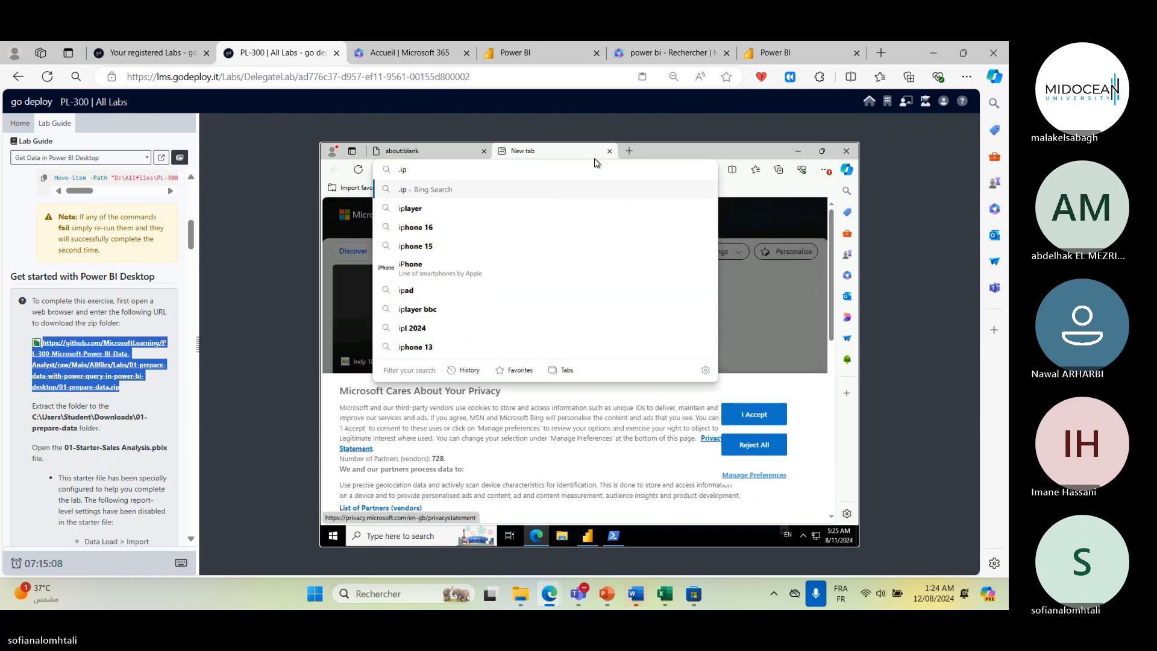
# - Open a new tab and go to the 01-prepare-data.zip GitHub URL to download the starter files
pyautogui.click(628, 155)
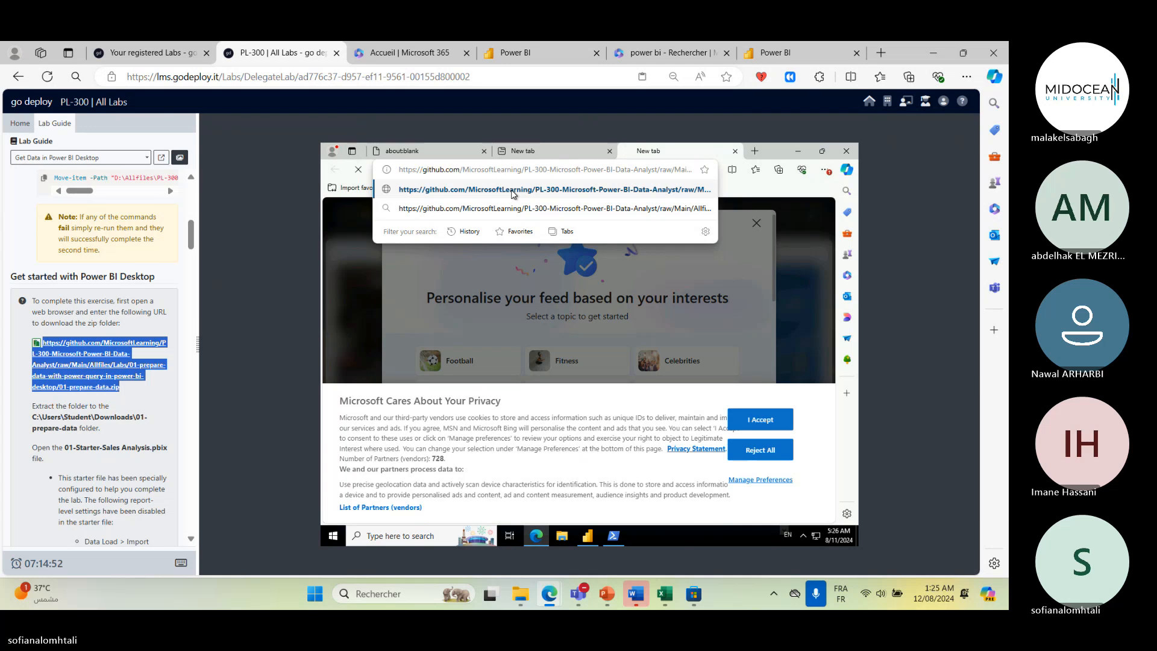
pyautogui.click(513, 193)
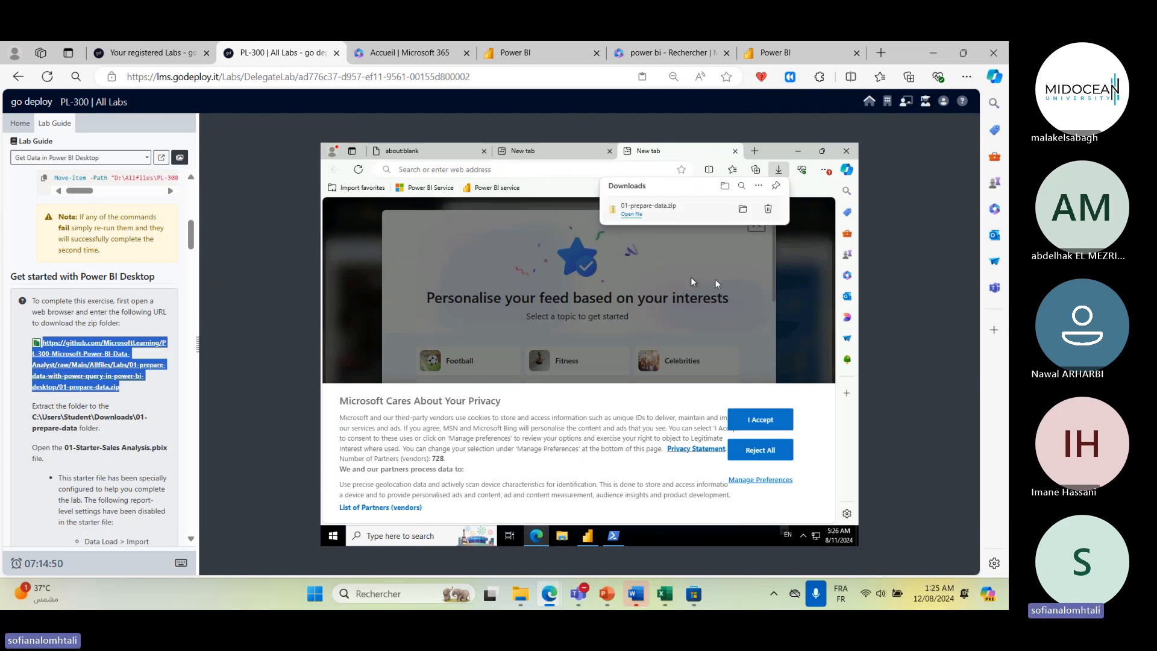
# - Open the downloaded 01-prepare-data.zip in its folder from the browser's downloads list
pyautogui.click(778, 170)
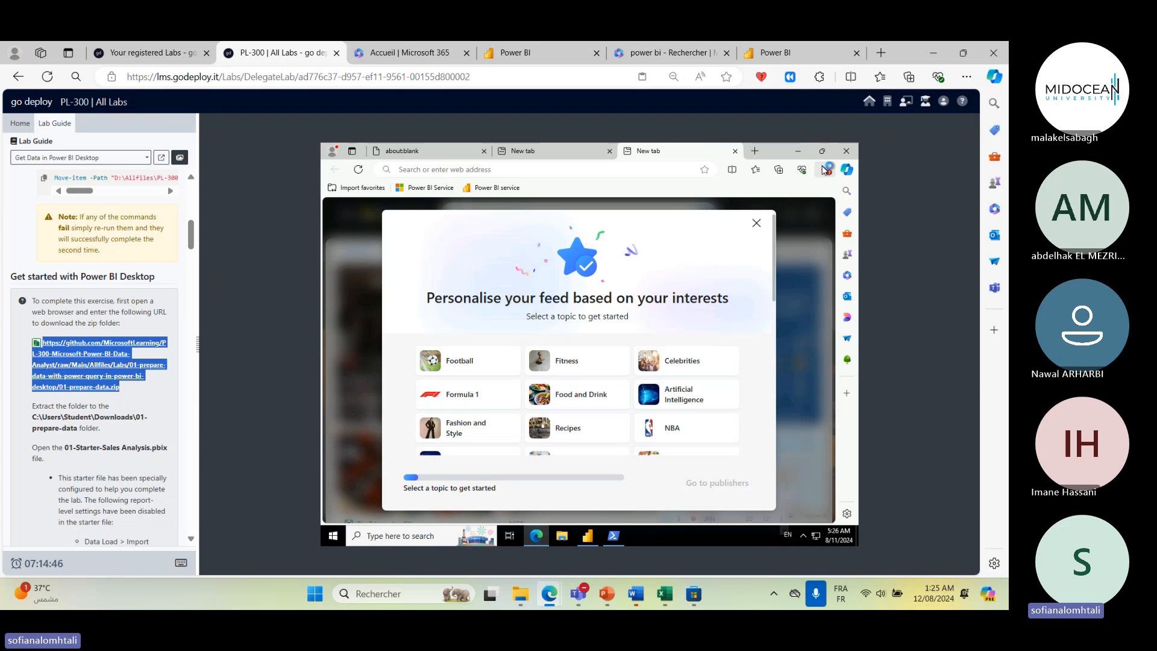
pyautogui.click(824, 171)
pyautogui.click(740, 310)
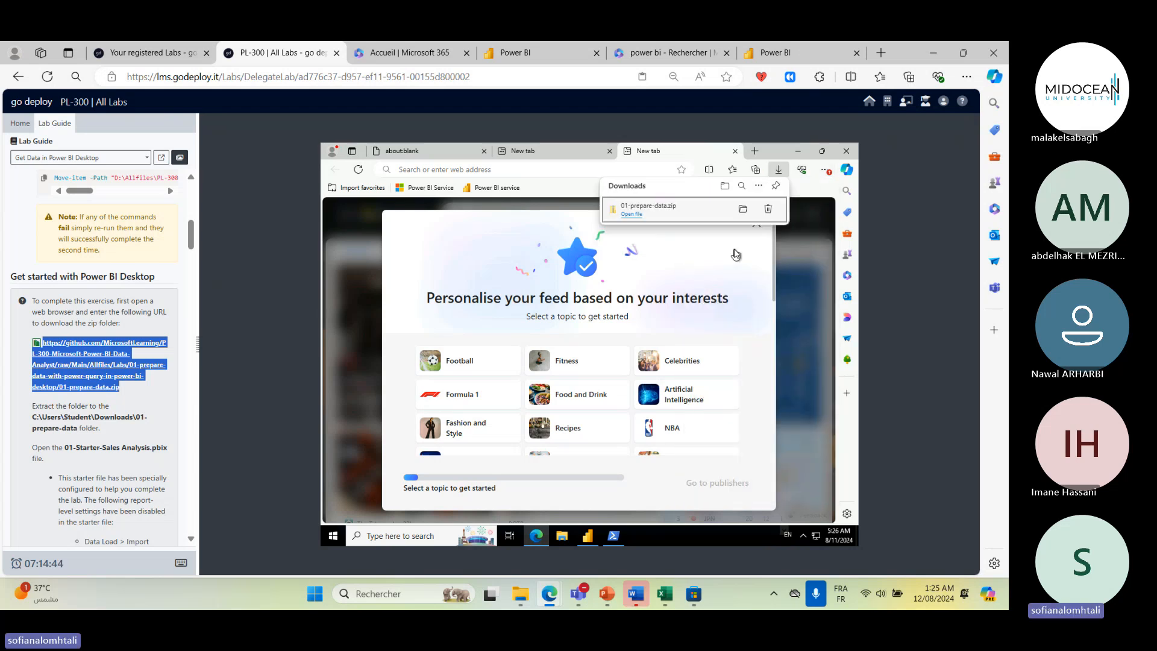
pyautogui.click(830, 190)
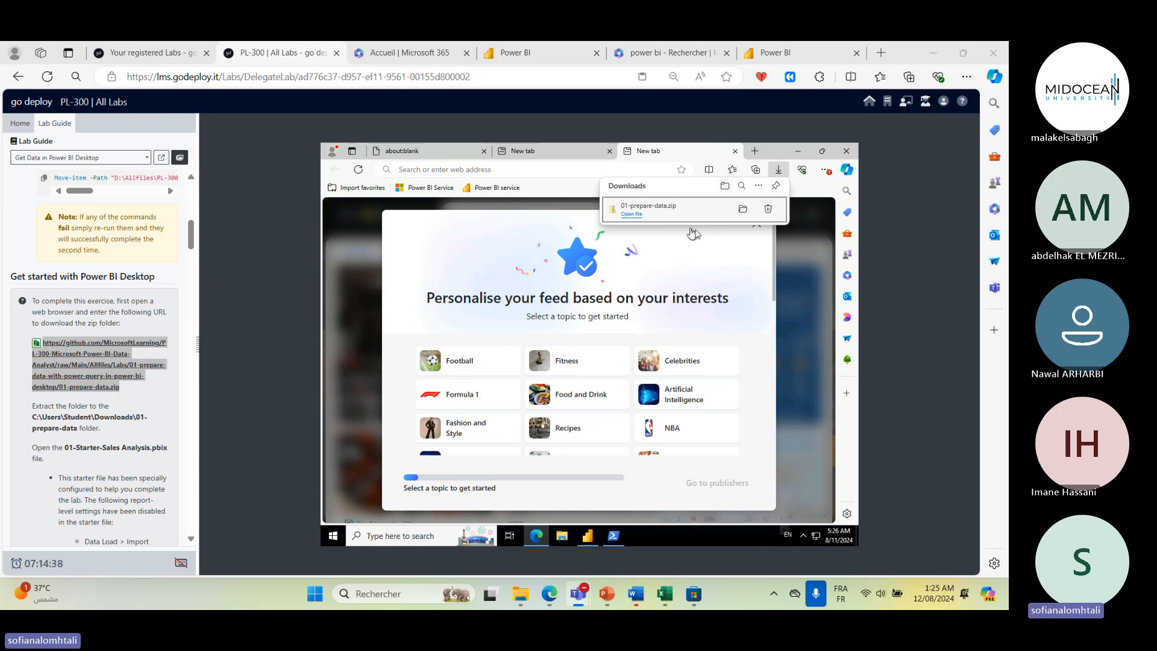
pyautogui.click(744, 210)
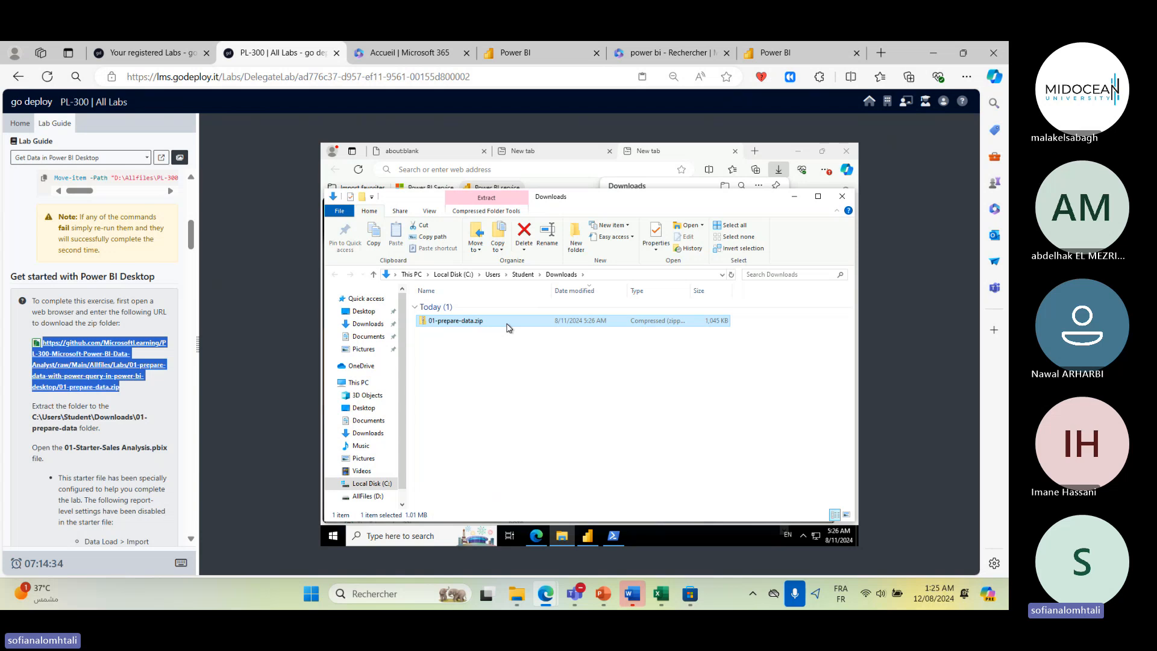
# - Extract 01-prepare-data.zip into C:\Users\Student\Downloads\01-prepare-data
pyautogui.doubleClick(506, 323)
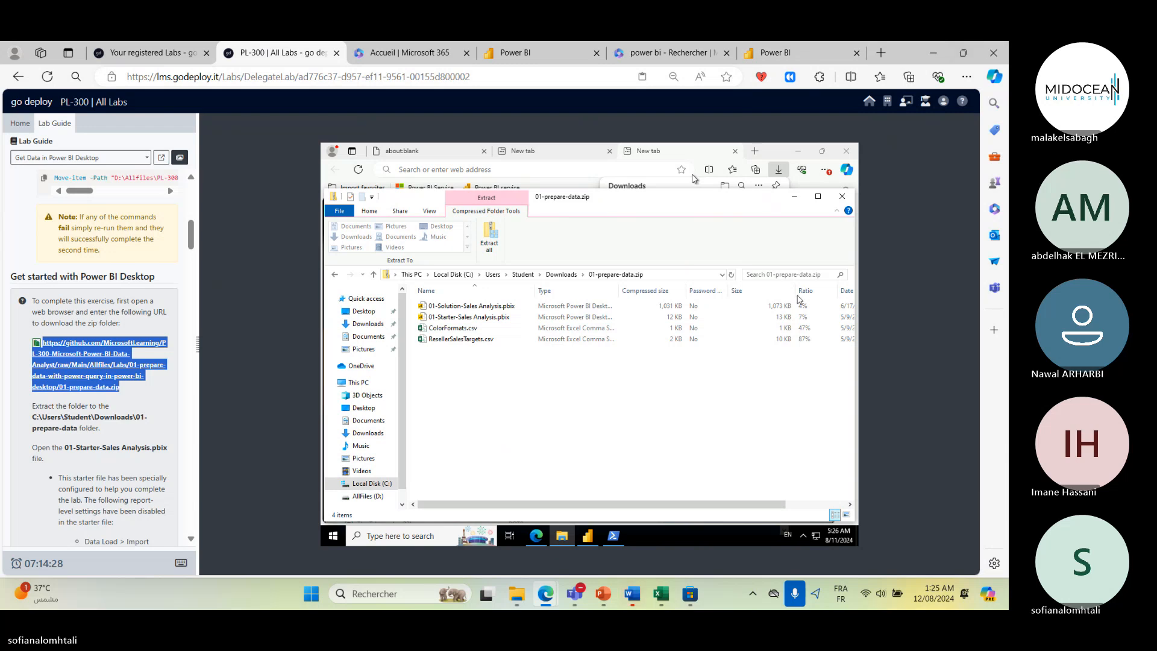
pyautogui.click(574, 276)
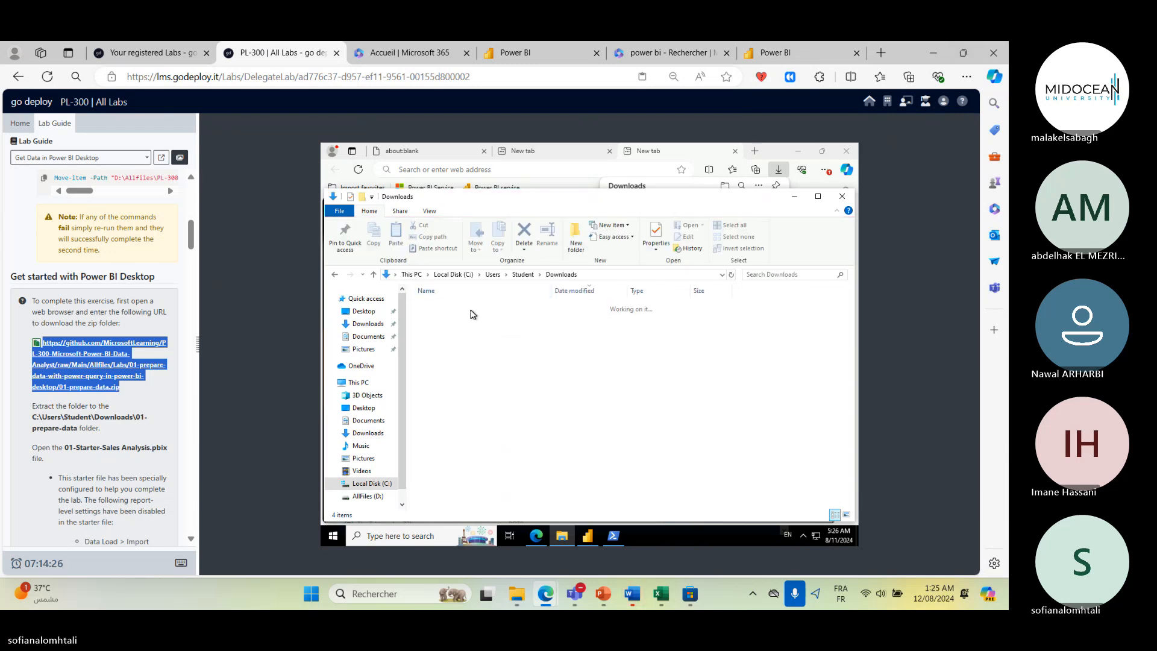
pyautogui.moveTo(461, 321); pyautogui.dragTo(463, 327)
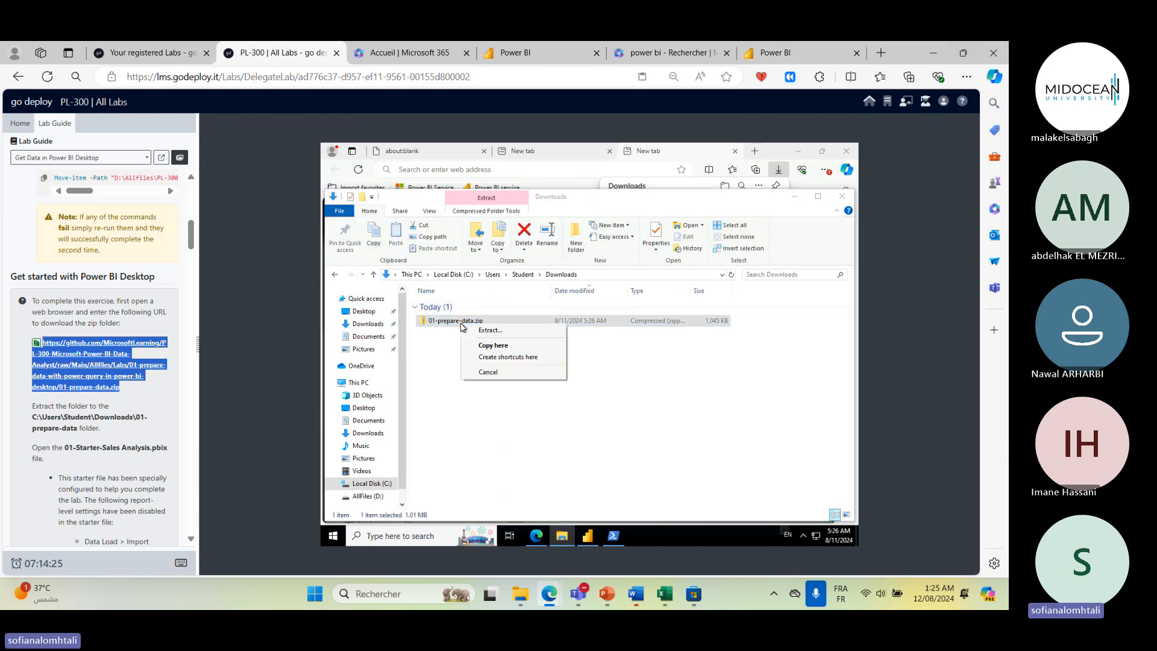
pyautogui.click(551, 330)
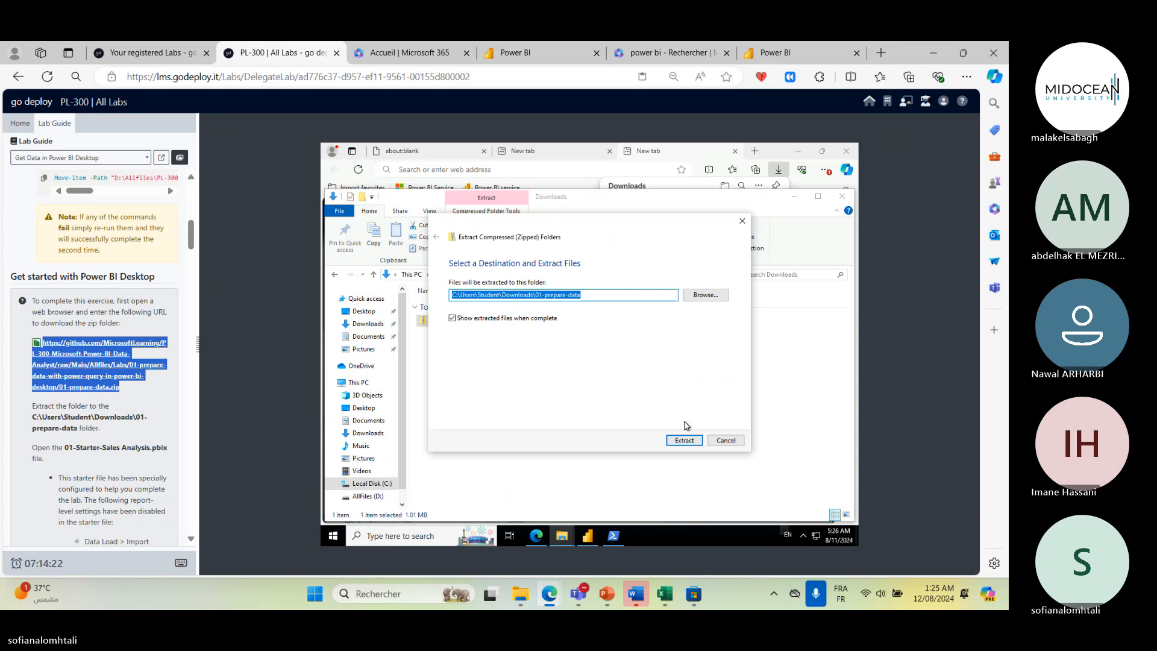
pyautogui.click(691, 440)
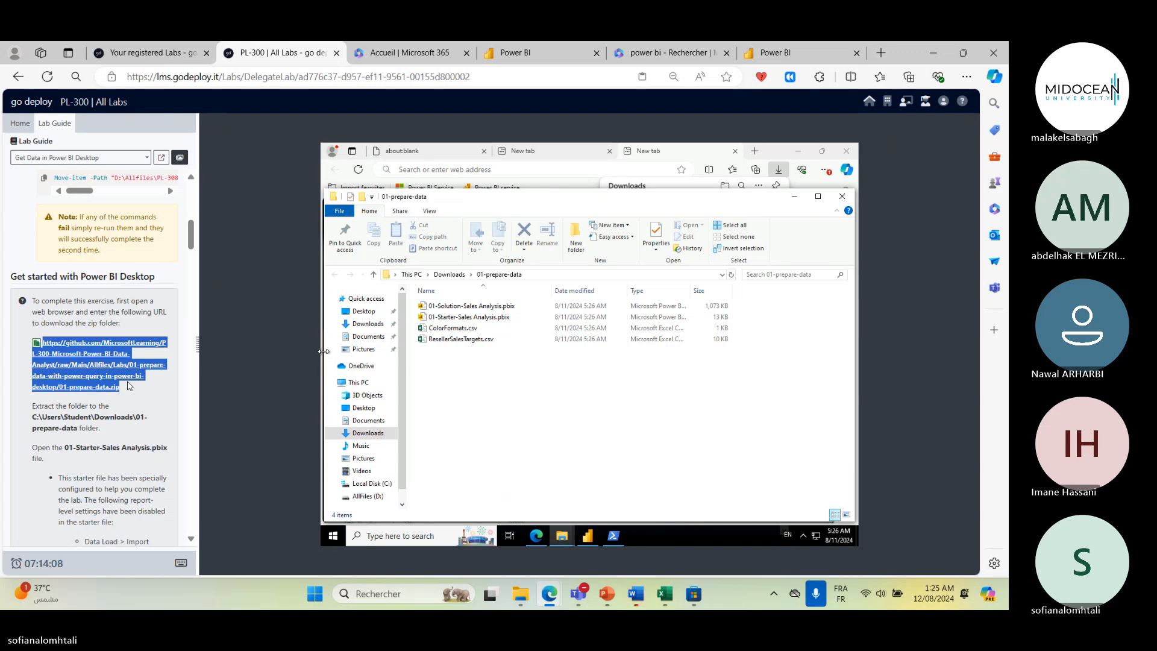
# - Read the lab guide's instructions for opening the starter file and getting data from SQL Server
pyautogui.scroll(-2, 128, 385)
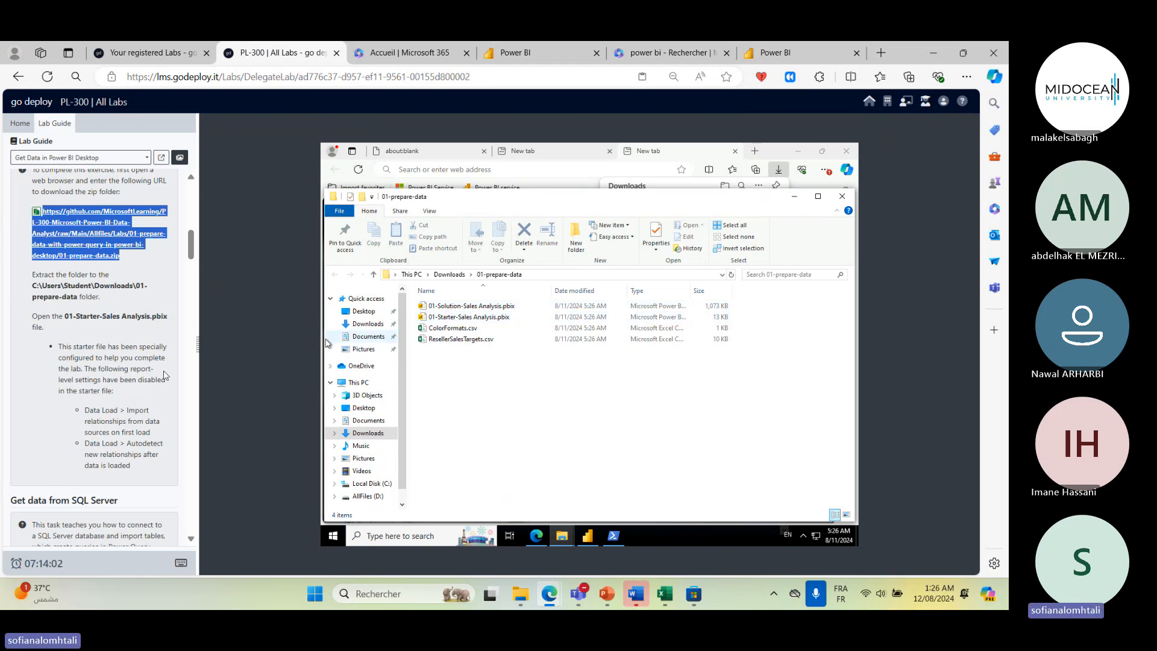
pyautogui.scroll(-2, 167, 366)
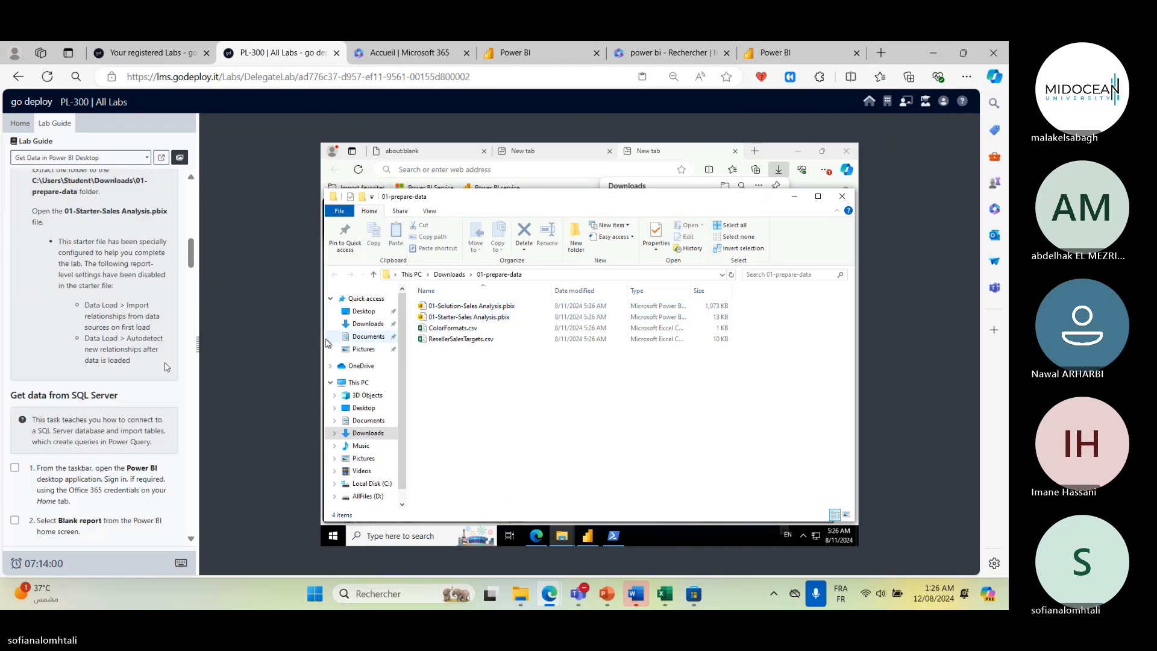
pyautogui.scroll(-1, 167, 366)
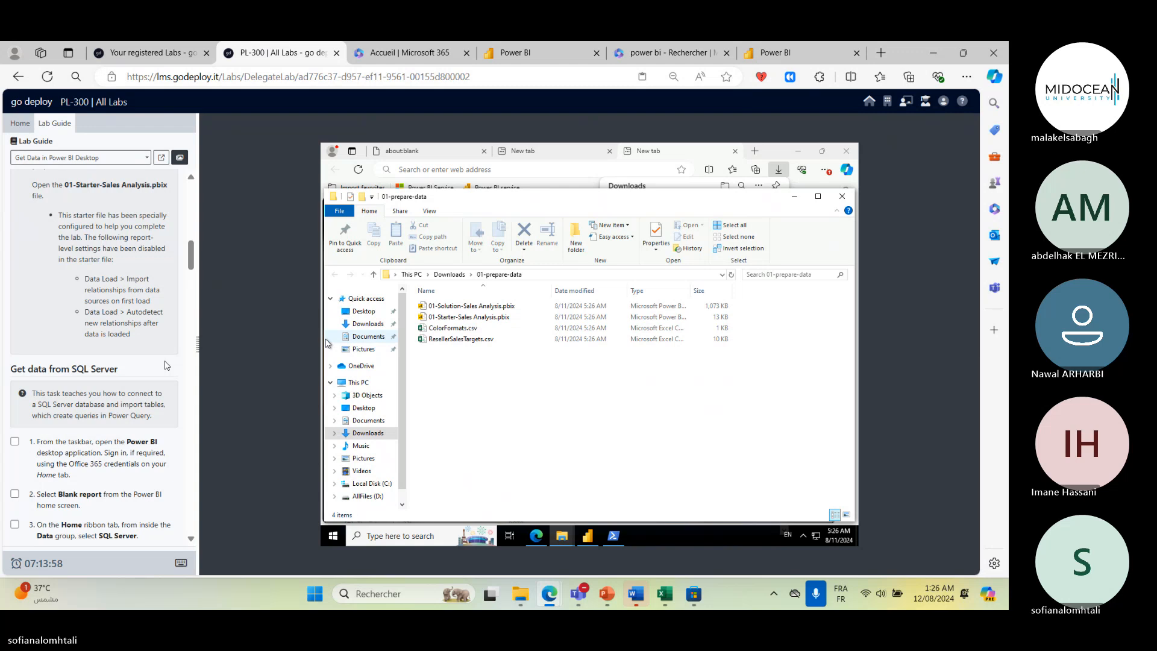
pyautogui.scroll(2, 167, 365)
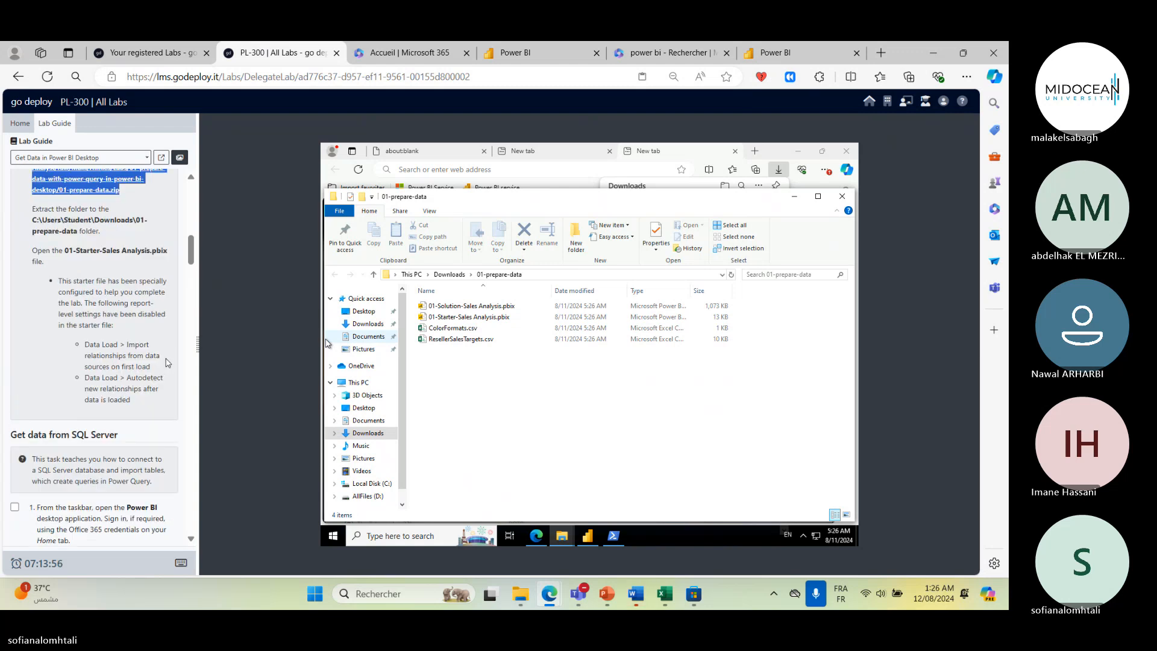
pyautogui.scroll(3, 167, 365)
pyautogui.scroll(-2, 168, 362)
pyautogui.scroll(-8, 169, 360)
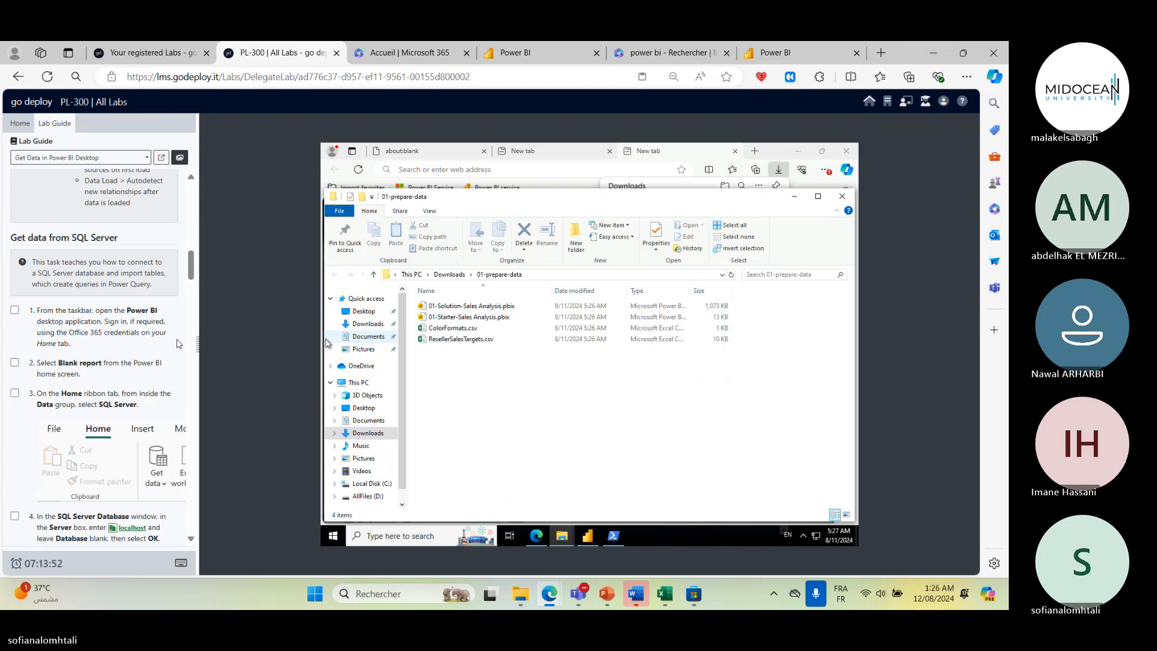
pyautogui.scroll(2, 178, 344)
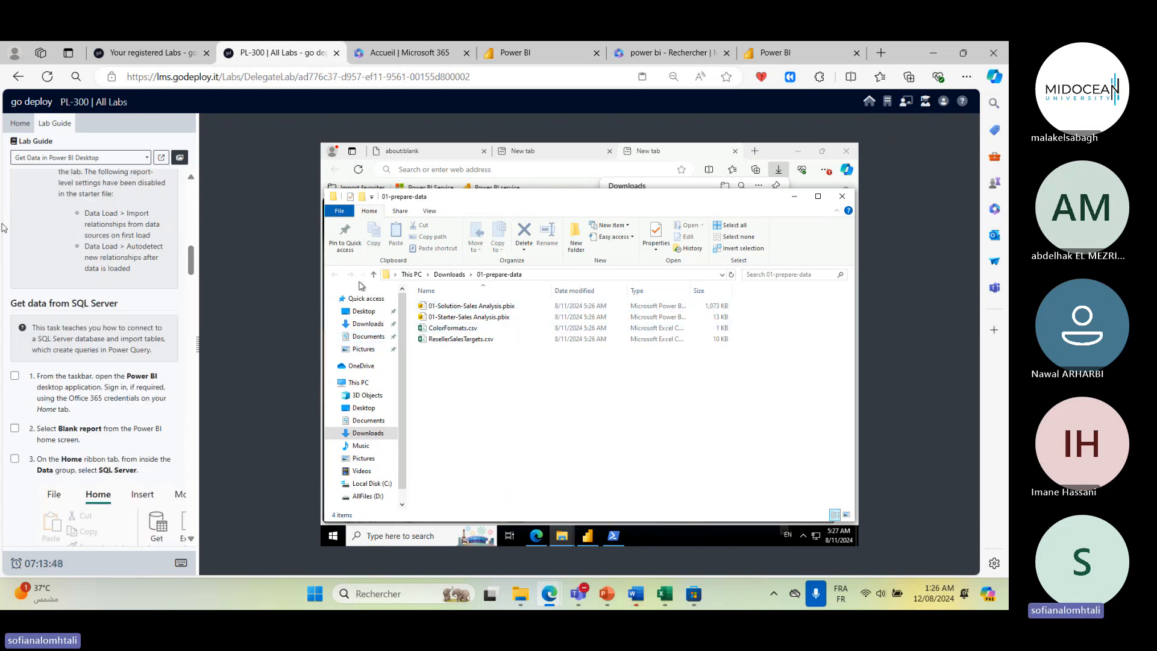
pyautogui.scroll(6, 149, 317)
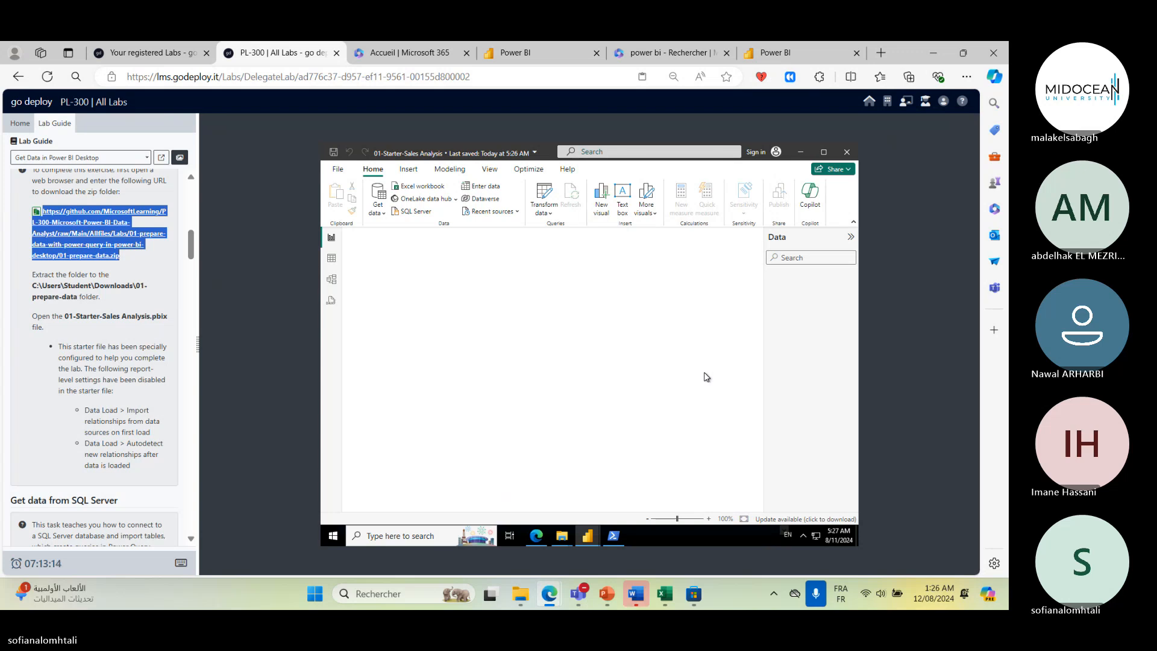
# - Minimize the starter report, File Explorer and PowerShell windows, and launch Power BI Desktop from the desktop
pyautogui.click(928, 447)
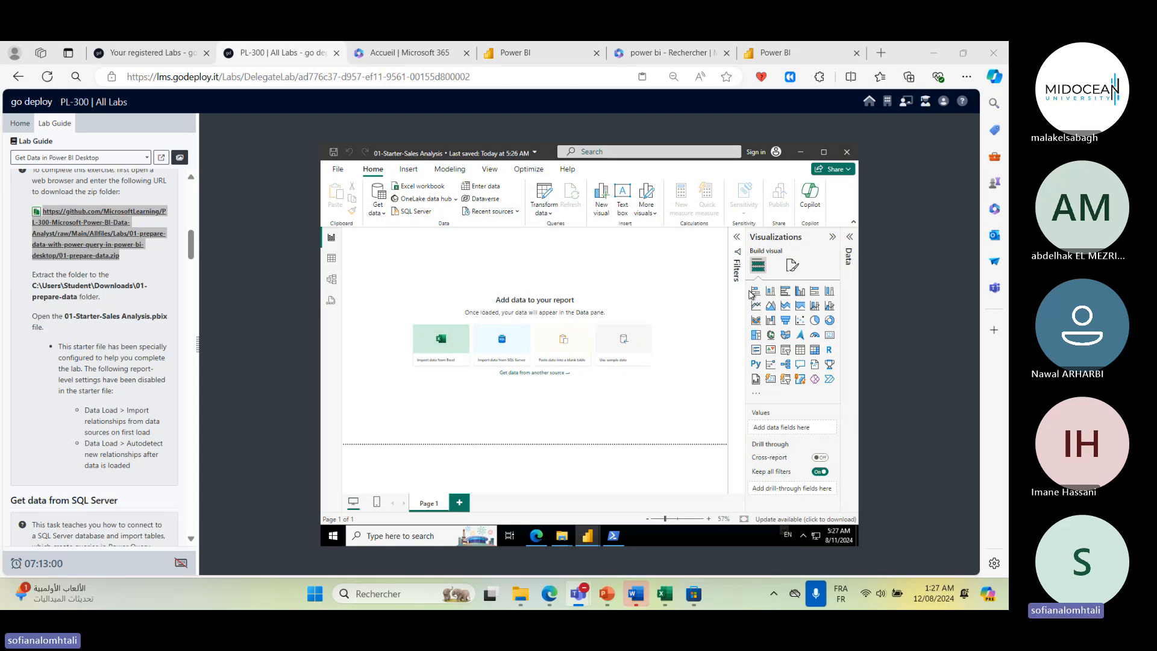
pyautogui.scroll(-3, 89, 342)
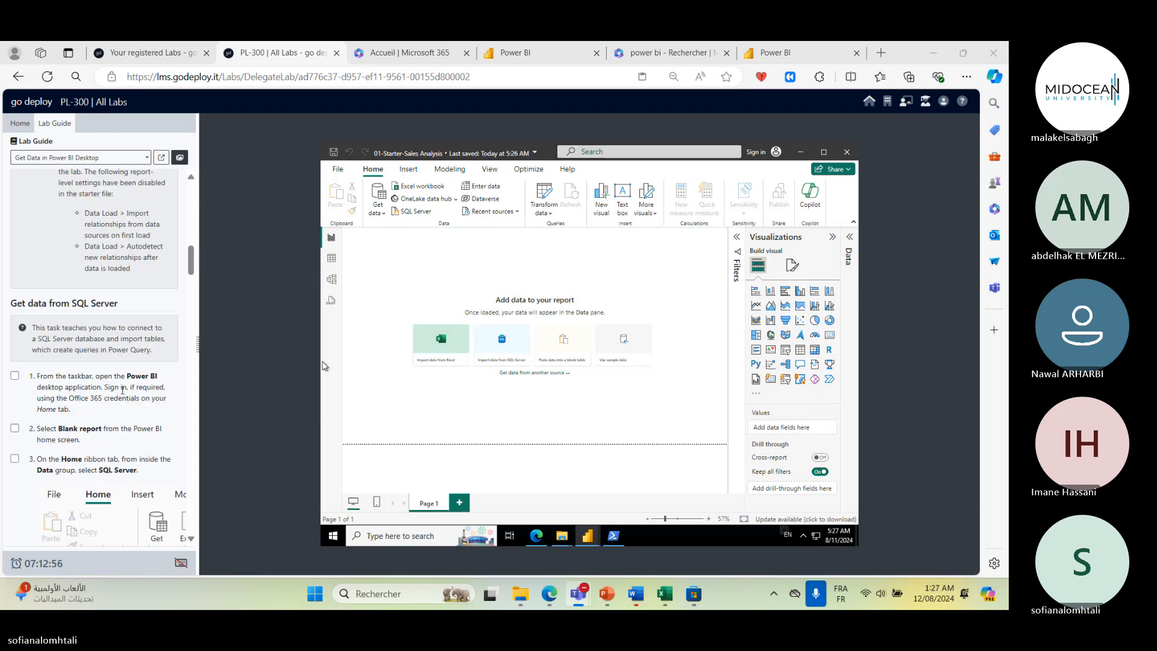
pyautogui.click(803, 153)
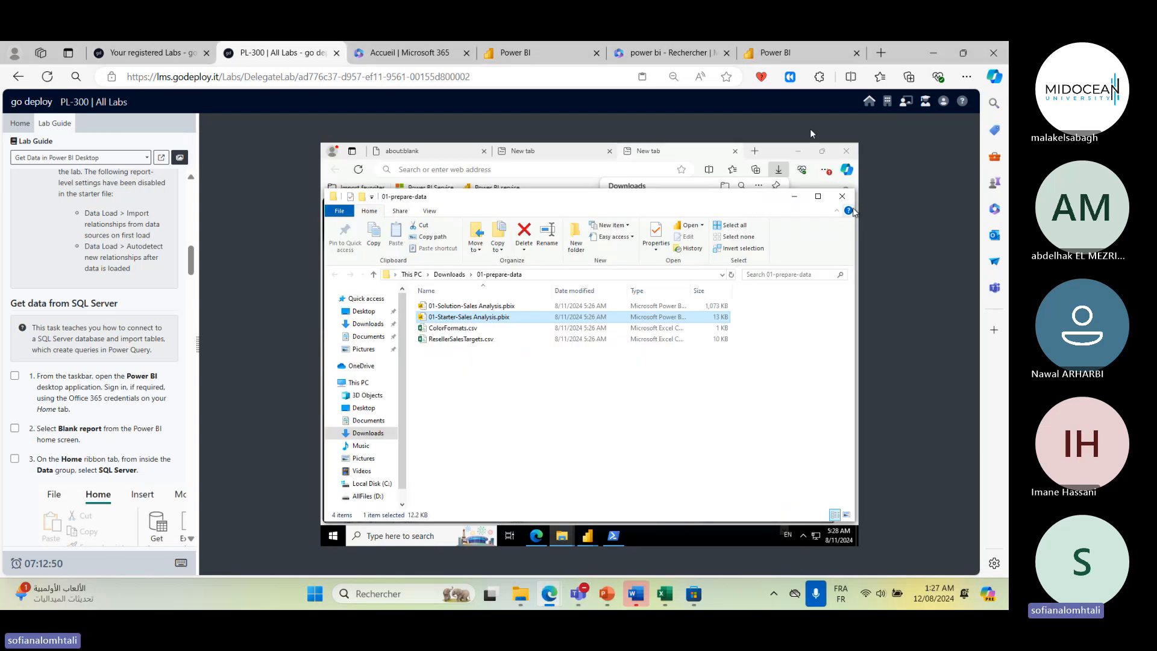
pyautogui.click(797, 151)
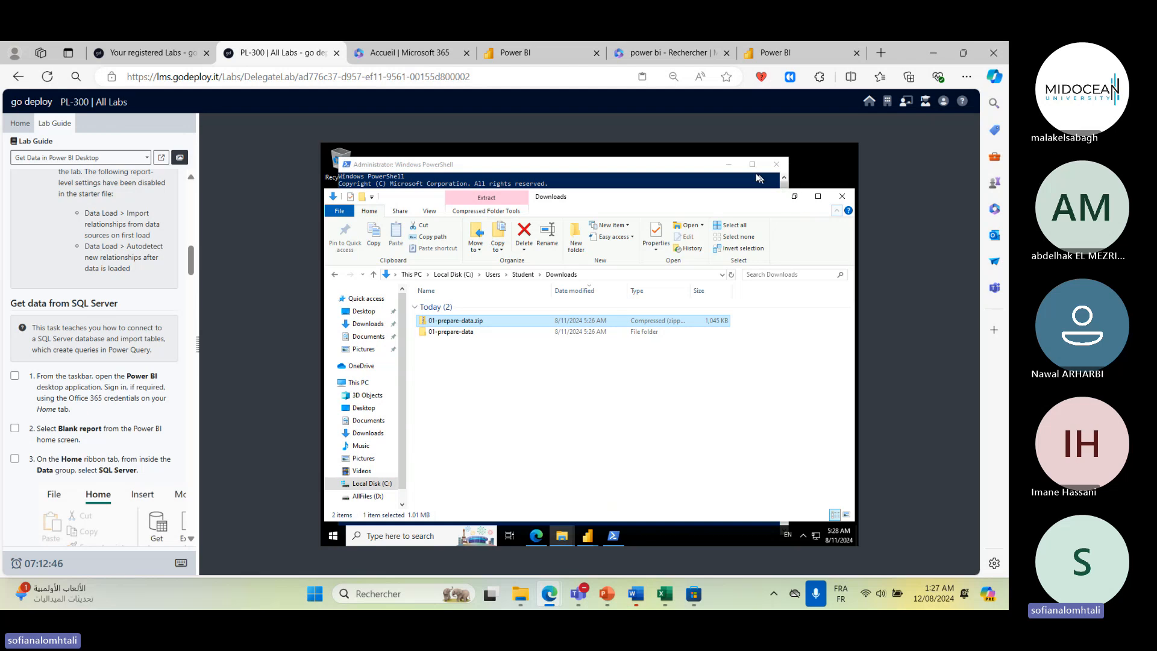
pyautogui.click(794, 196)
pyautogui.click(728, 164)
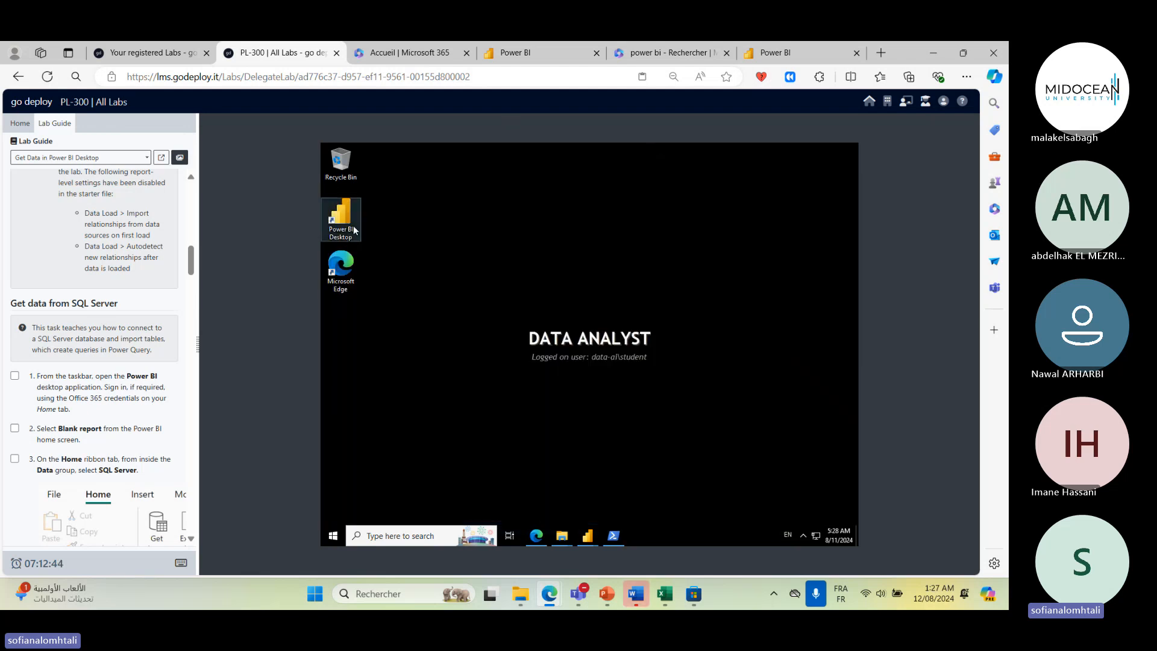
pyautogui.doubleClick(343, 208)
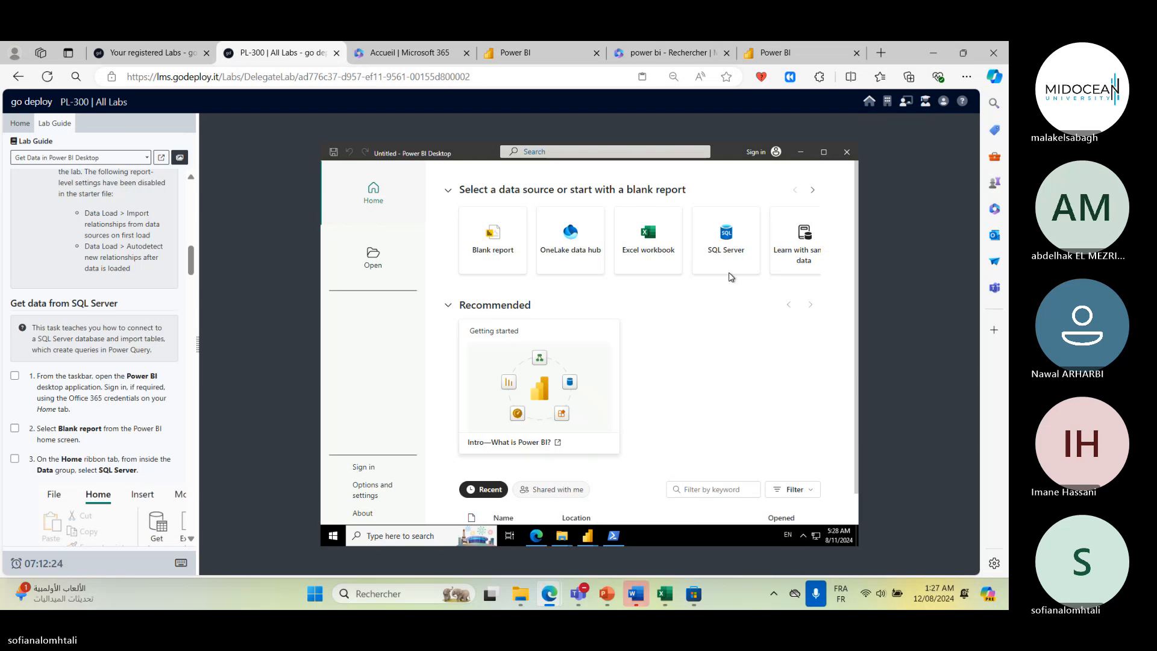
# - Try to sign in to Power BI Desktop with the Office 365 tenant username copied from the lab credentials
pyautogui.click(775, 154)
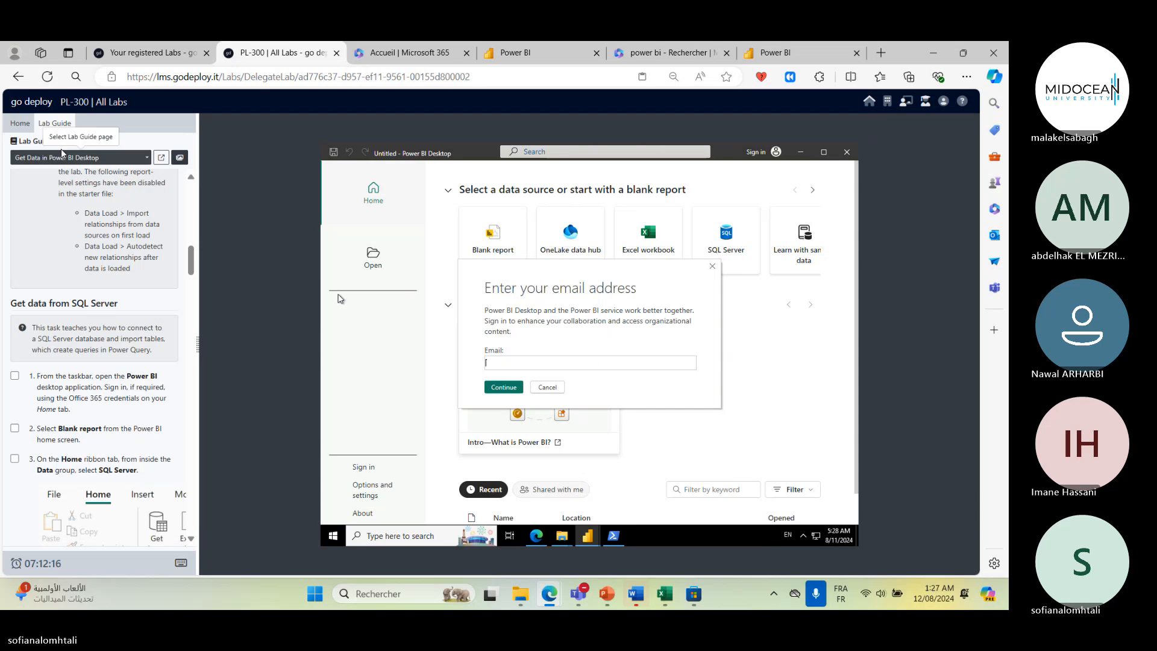
pyautogui.click(20, 123)
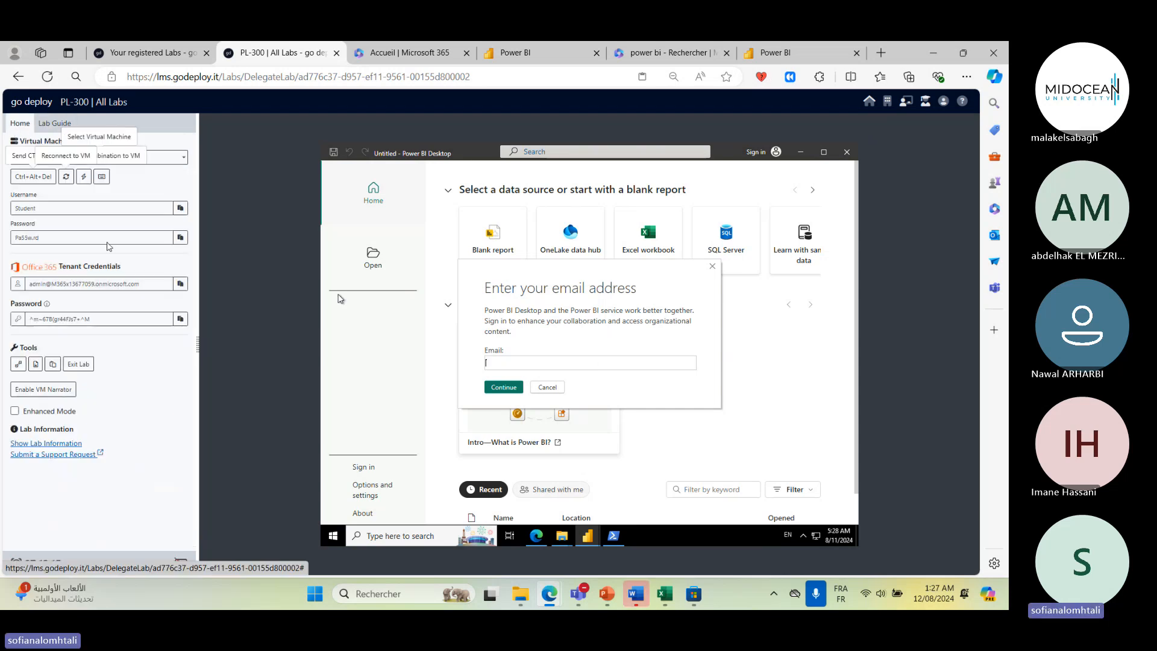
pyautogui.click(180, 284)
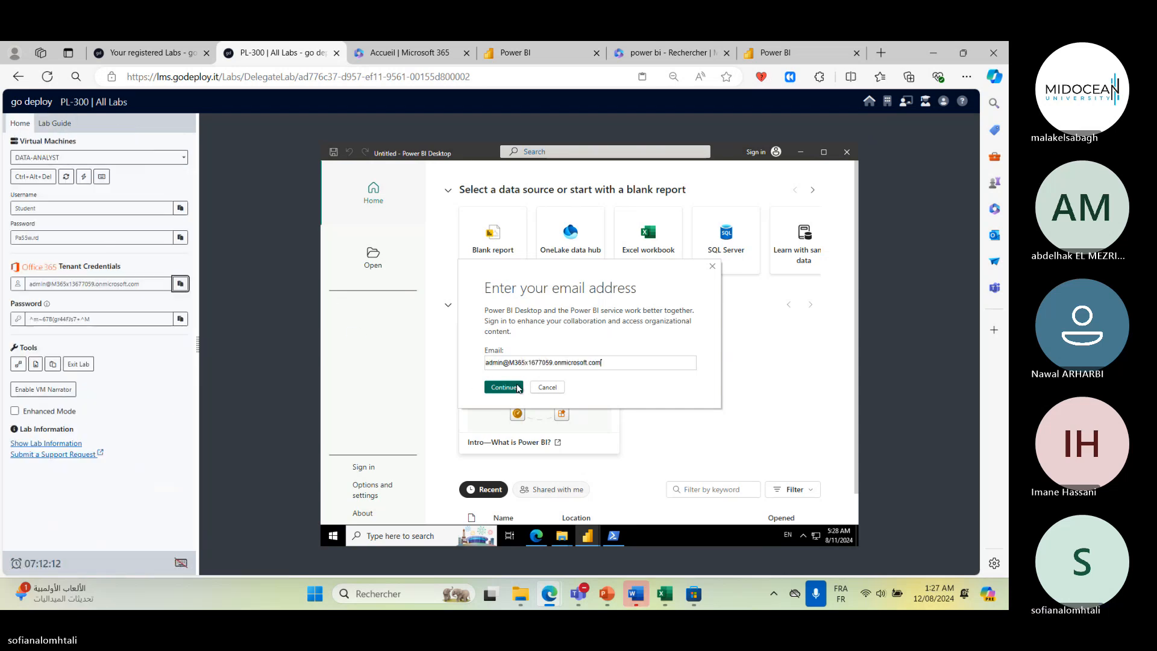
pyautogui.click(517, 388)
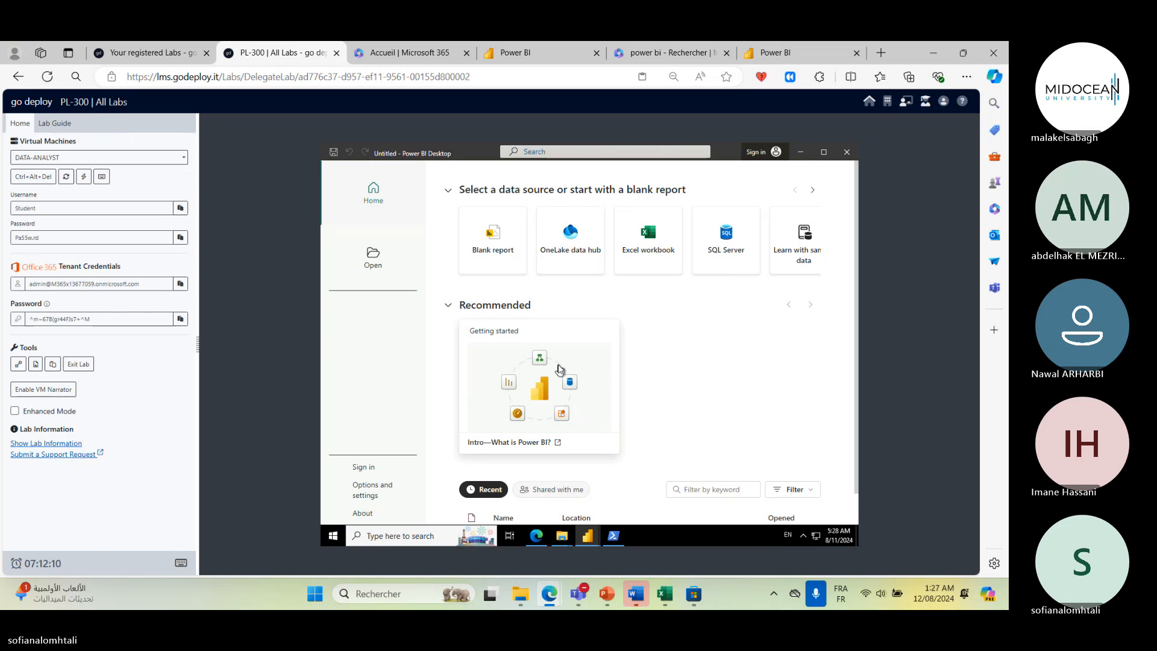
# - Continue the sign-in and open the sign-up link offered in the dialog's warning
pyautogui.scroll(-1, 578, 386)
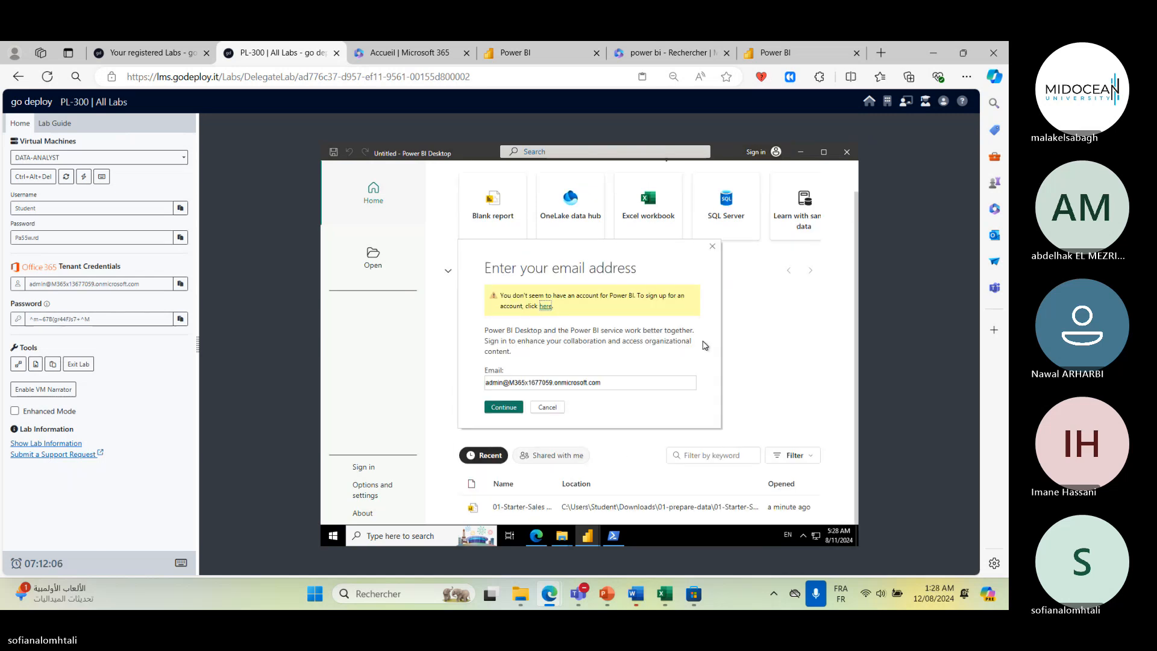
pyautogui.click(501, 406)
pyautogui.click(546, 306)
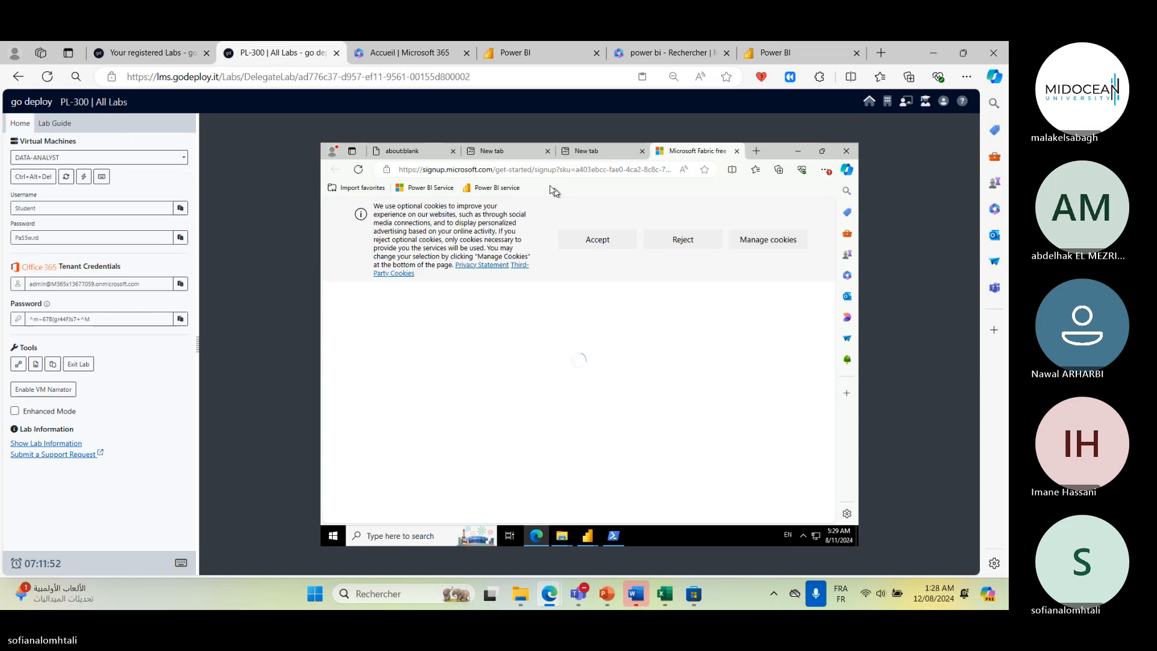
# - Accept cookies and continue the Microsoft Fabric free sign-up choosing I got it from my organization
pyautogui.click(607, 241)
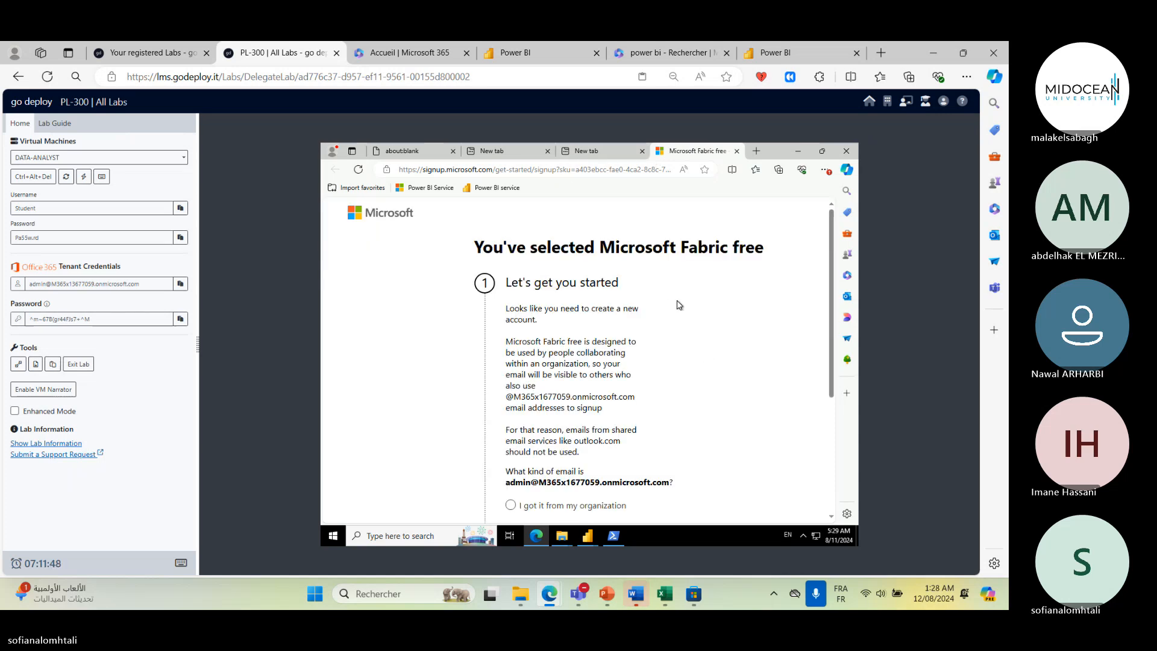
pyautogui.scroll(-3, 679, 306)
pyautogui.click(595, 309)
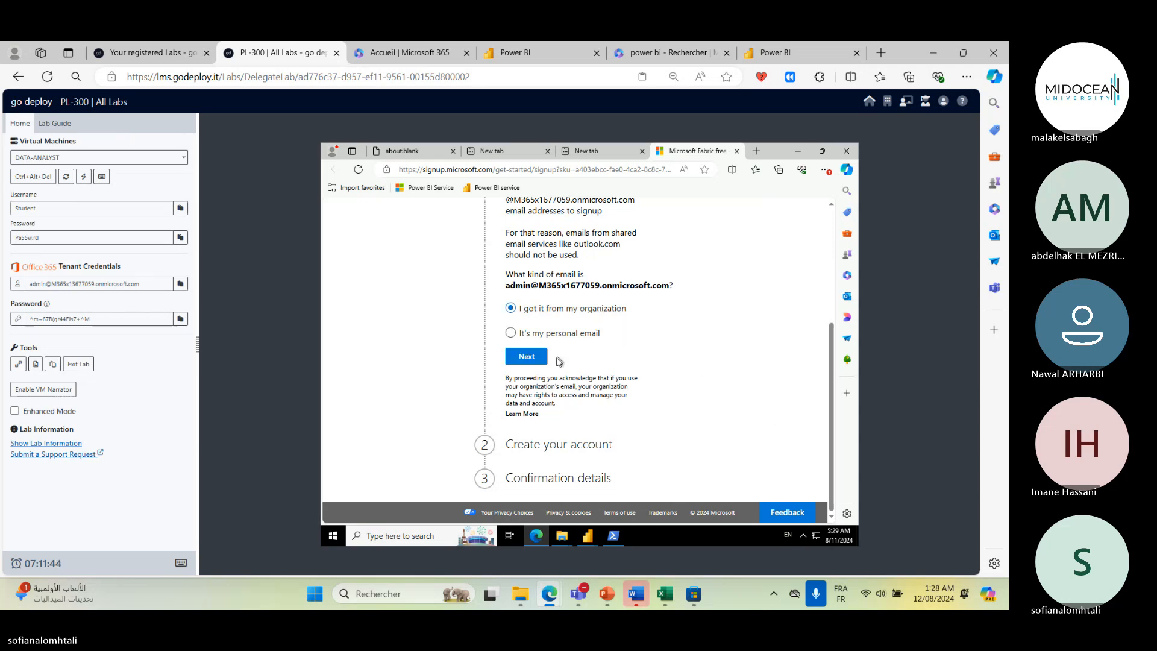
pyautogui.click(541, 362)
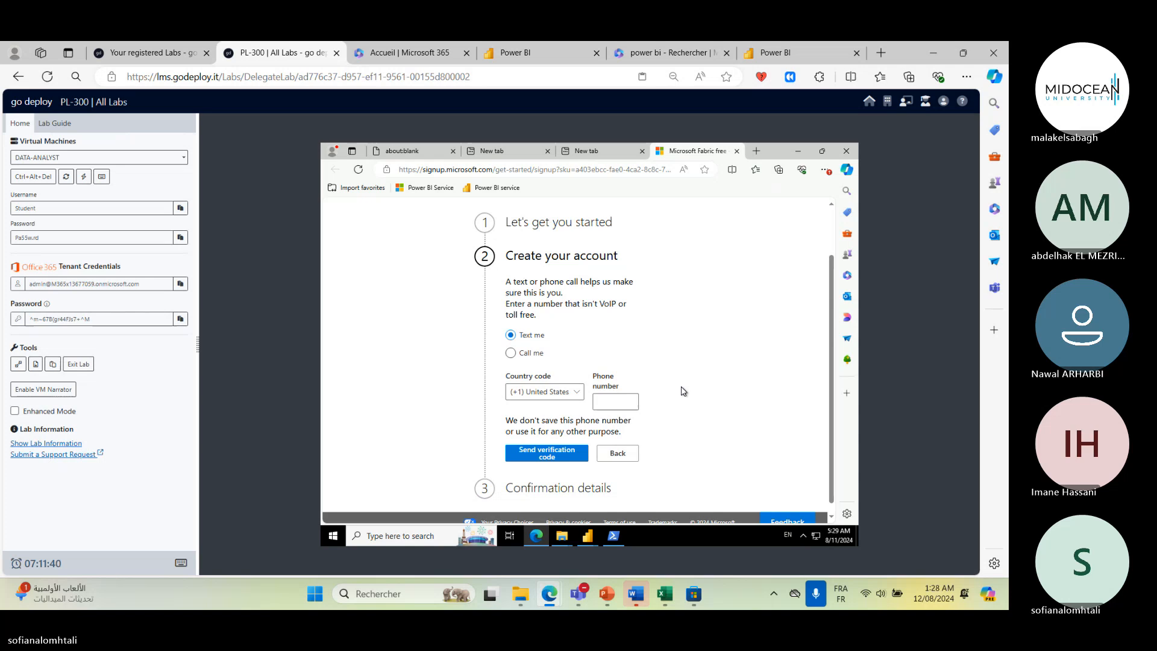
# - Return to the lab guide's SQL Server task and cancel the Power BI Desktop sign-in dialog
pyautogui.click(54, 123)
pyautogui.scroll(-2, 138, 306)
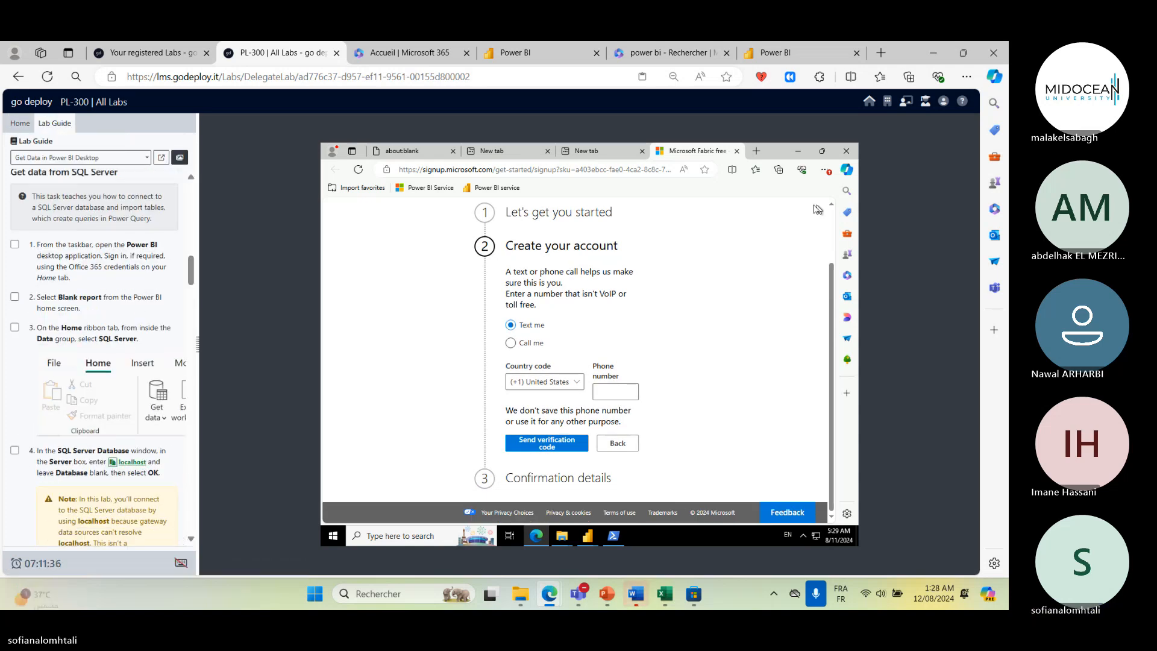
pyautogui.click(798, 151)
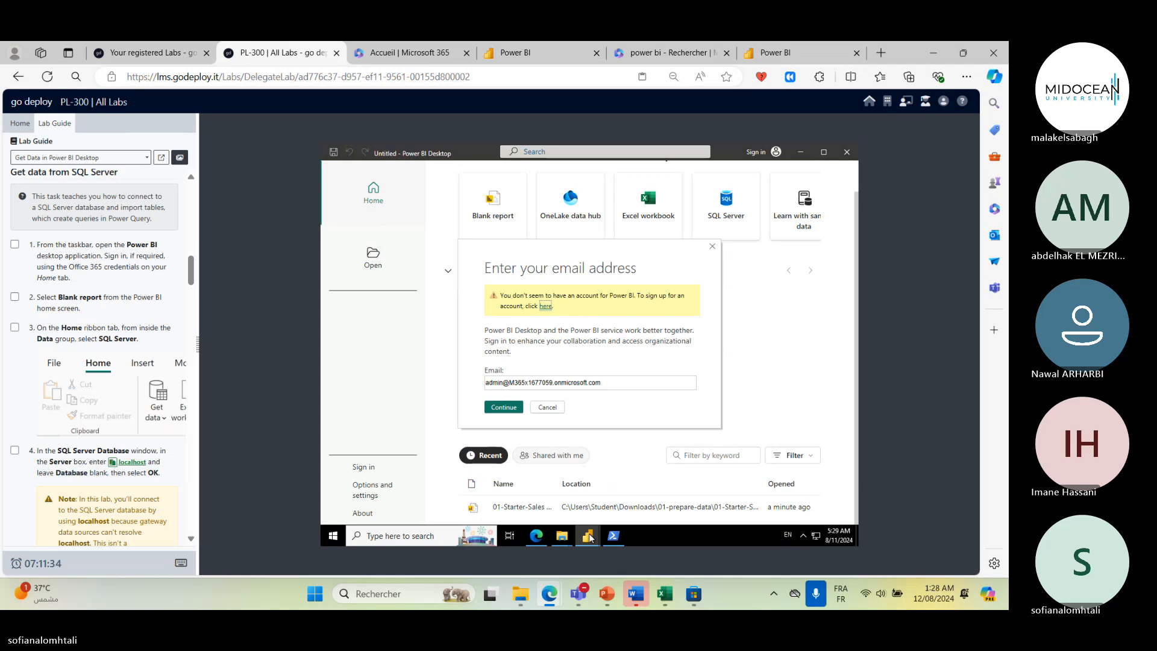
pyautogui.click(588, 535)
pyautogui.click(694, 471)
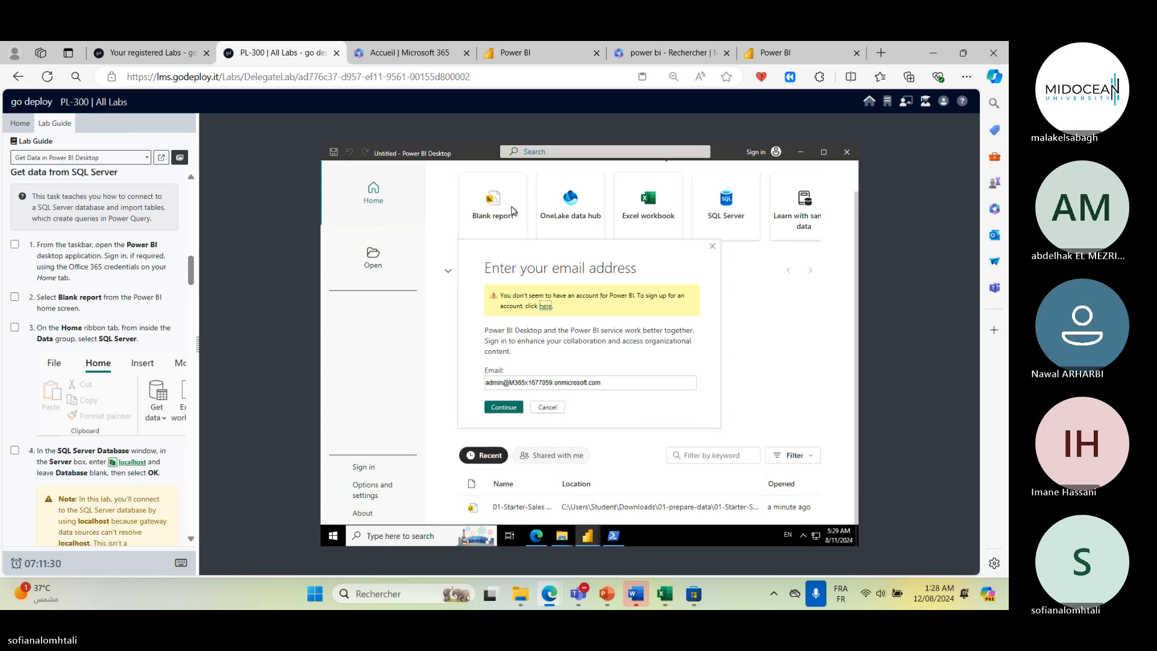
pyautogui.click(547, 407)
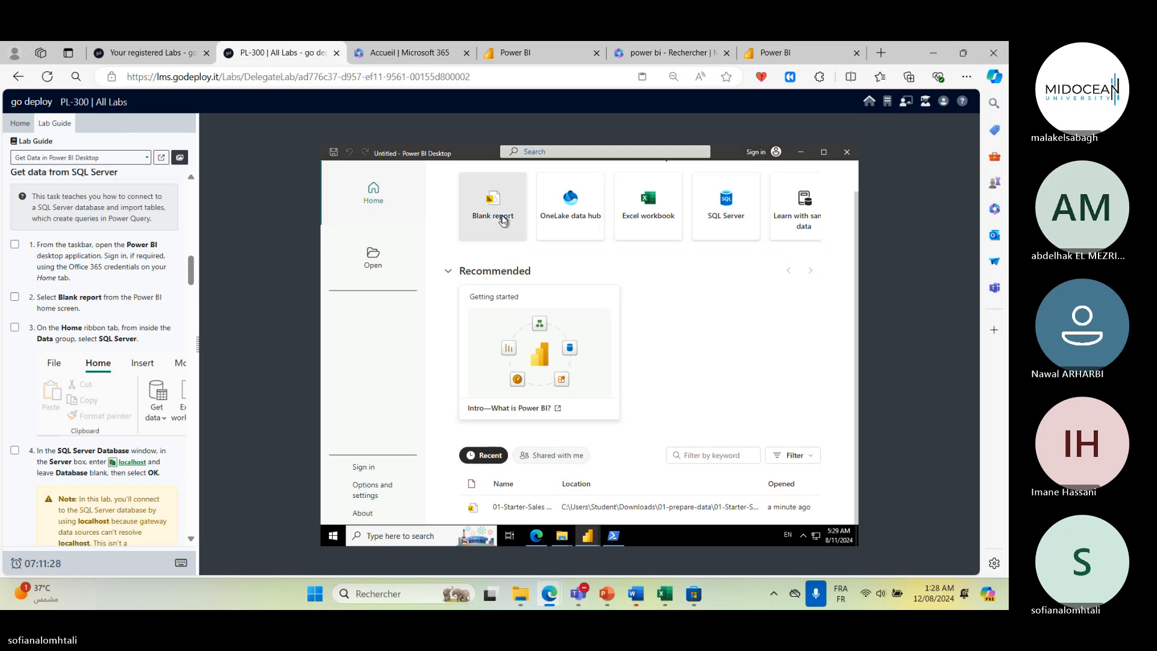
# - Start a blank report and look over the Insert, Modeling and View command sets
pyautogui.click(503, 221)
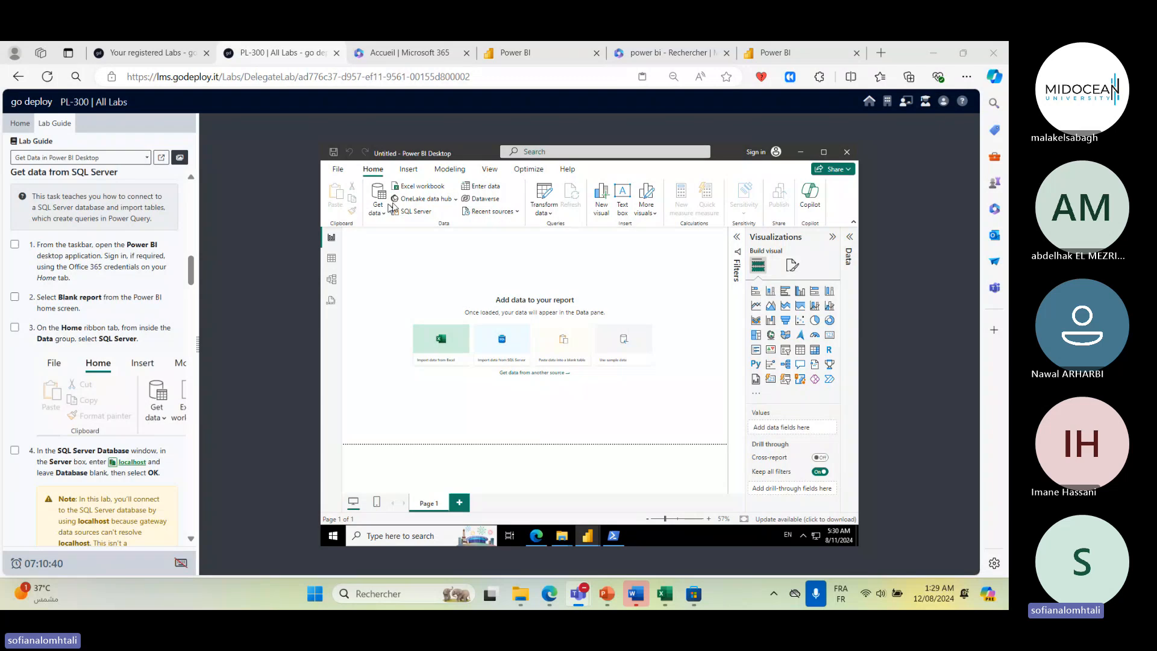
pyautogui.click(415, 172)
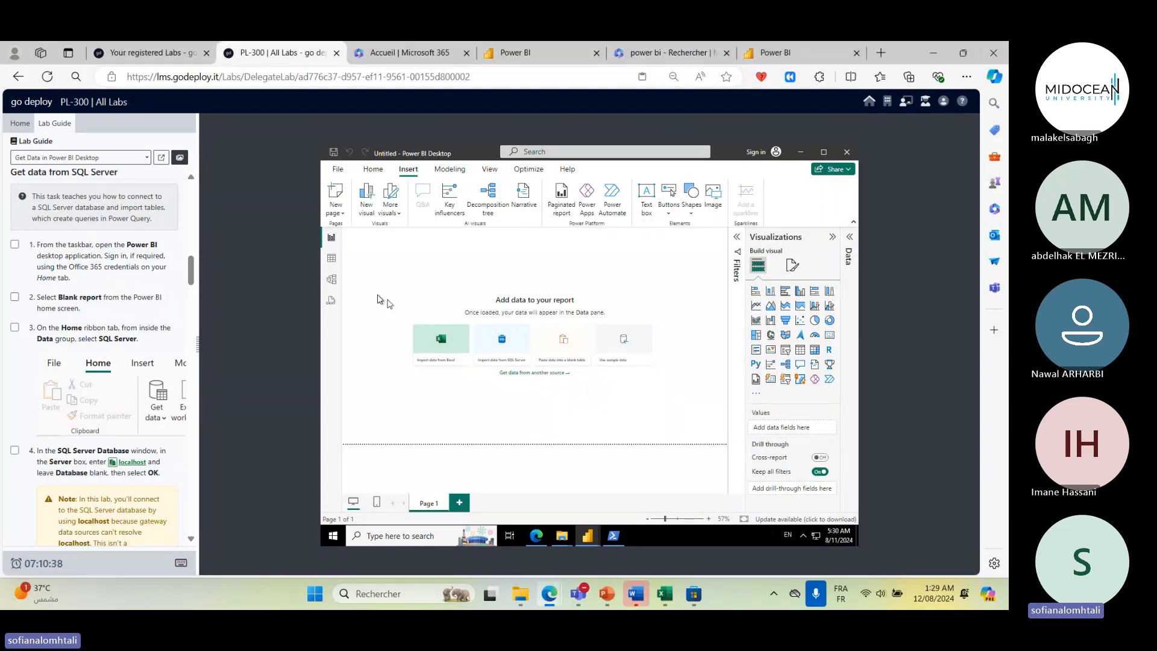
pyautogui.click(449, 170)
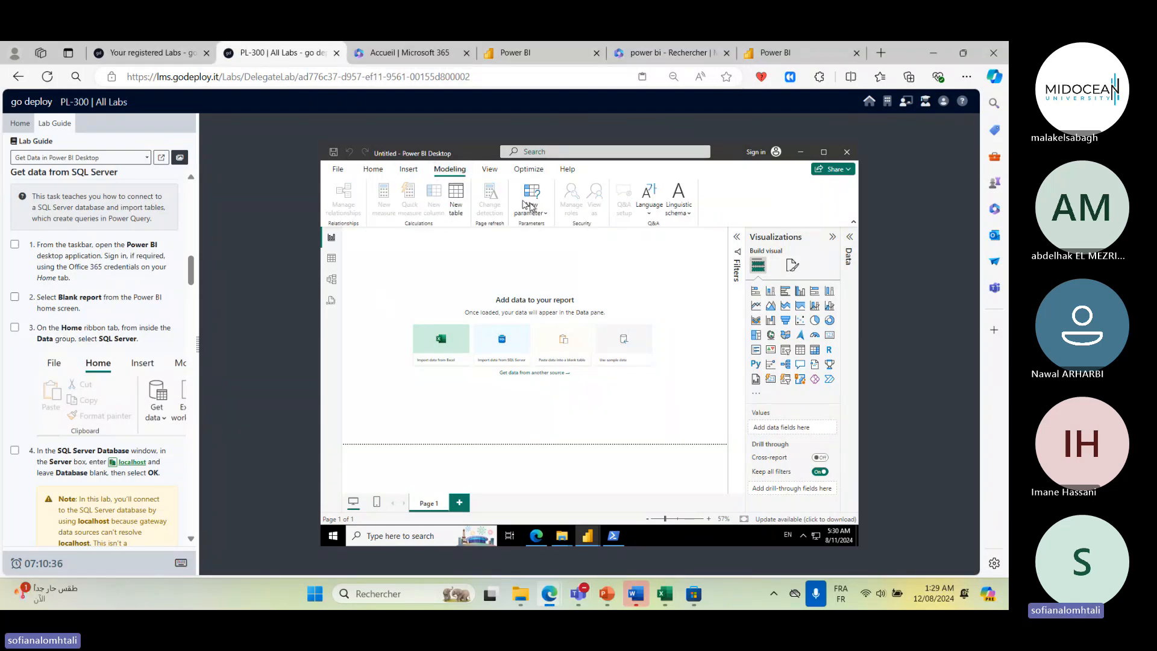
pyautogui.click(490, 169)
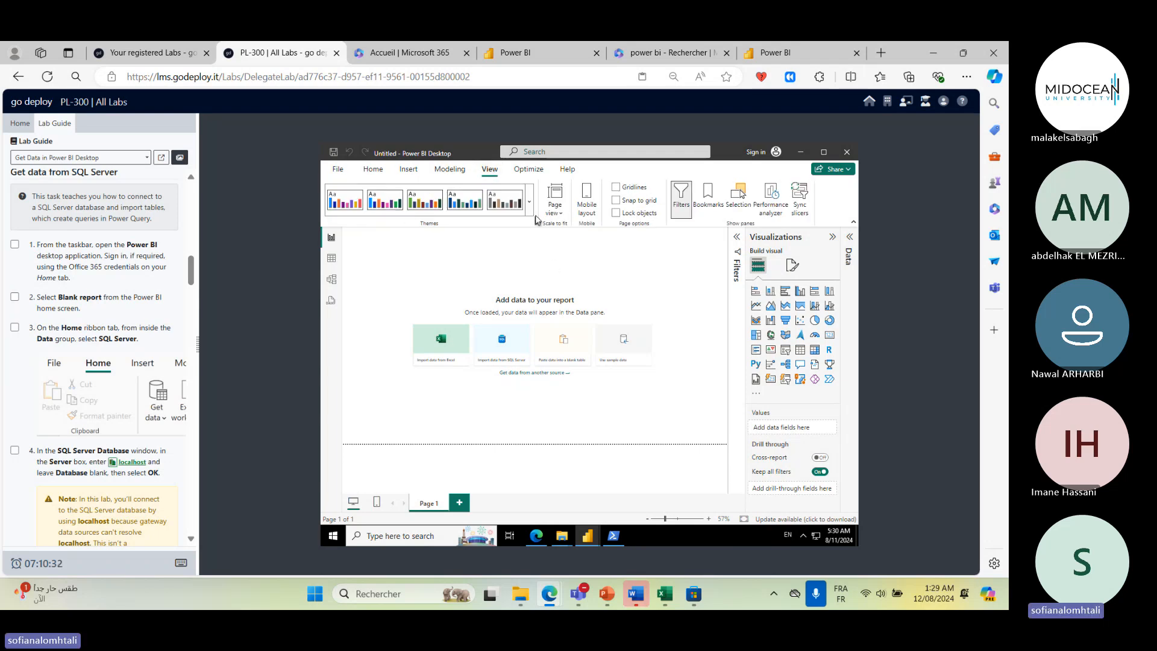
# - Connect to a SQL Server database with localhost as the server, leaving the database blank, and confirm
pyautogui.click(525, 171)
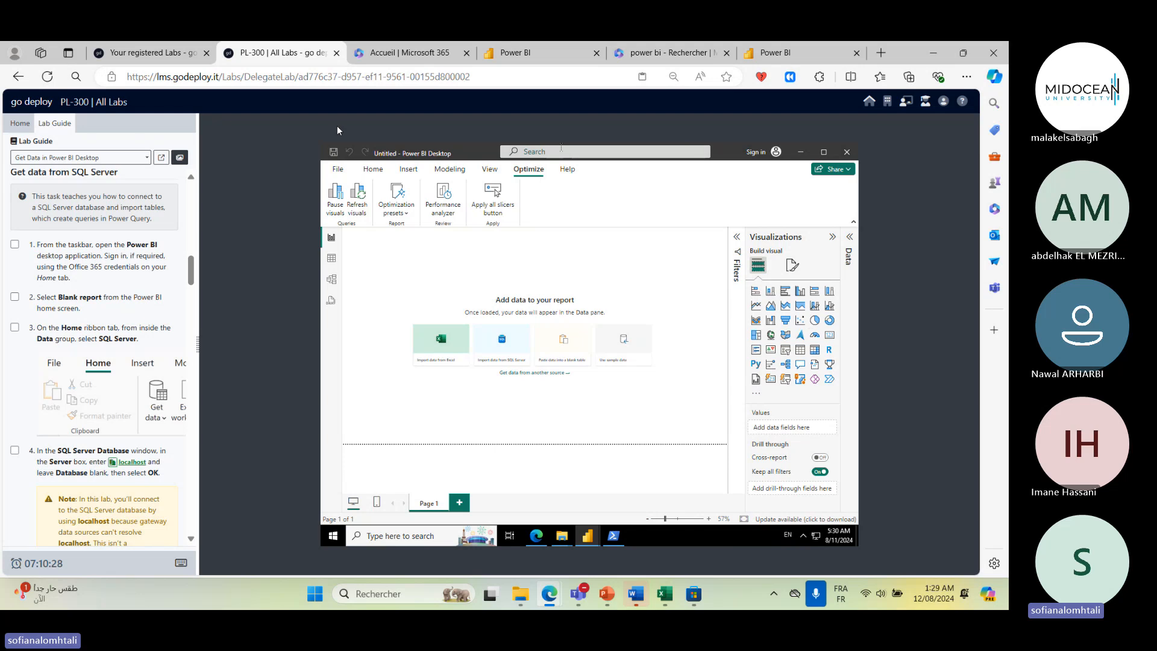
pyautogui.click(372, 172)
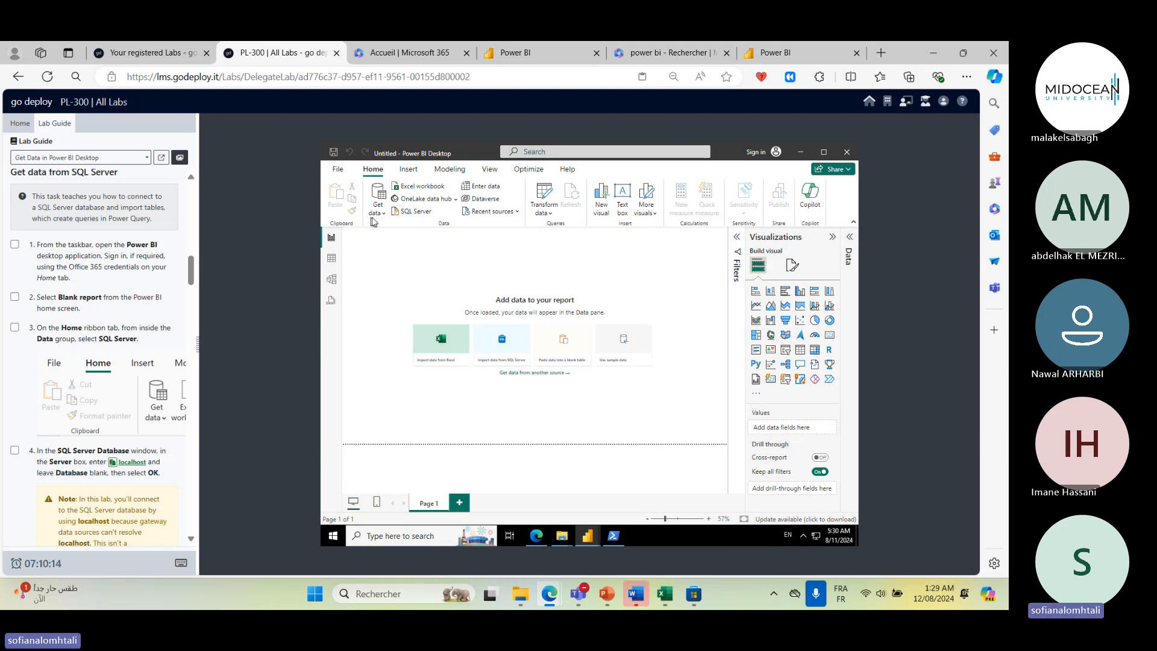
pyautogui.click(416, 217)
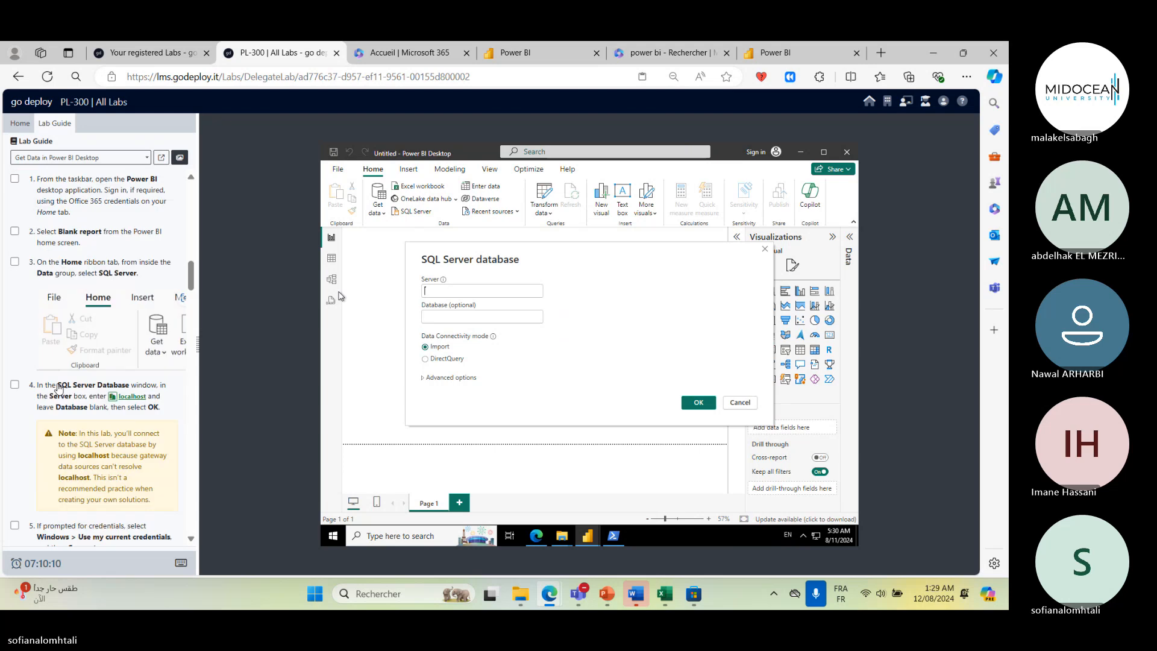
pyautogui.scroll(-1, 59, 388)
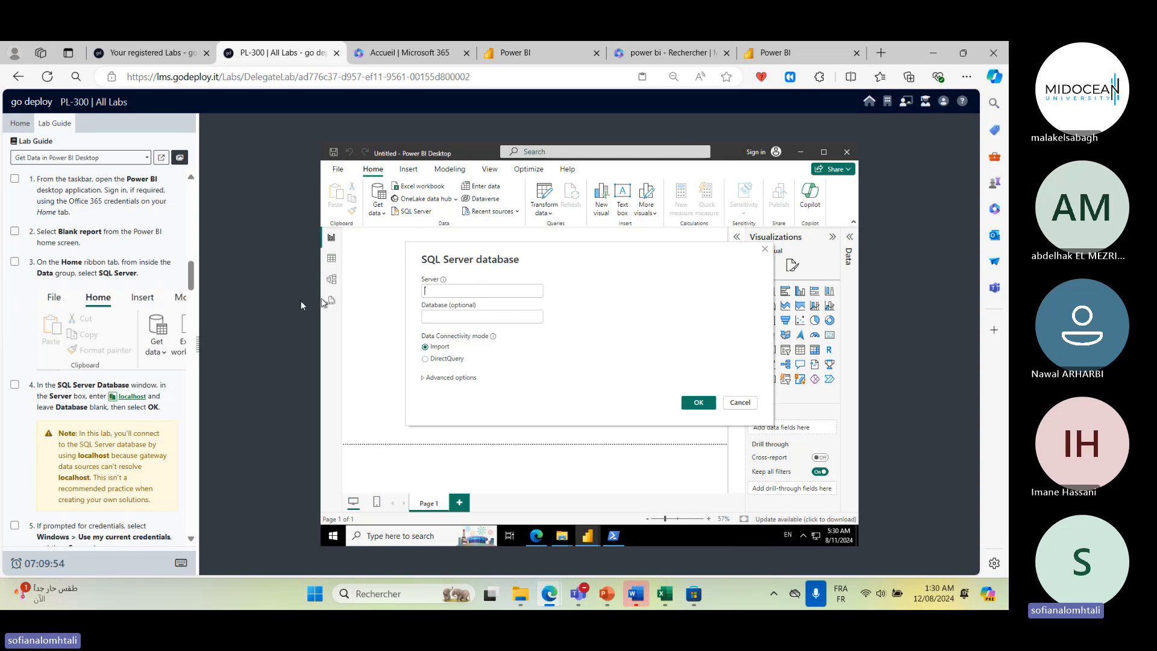
pyautogui.click(134, 398)
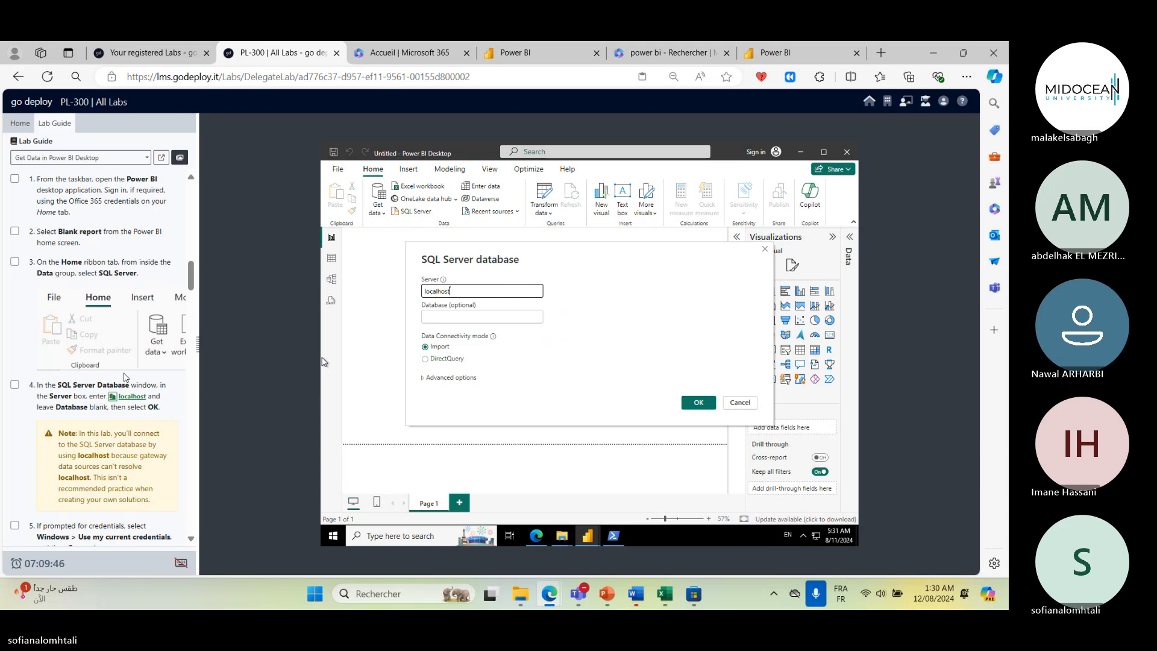
pyautogui.scroll(-1, 126, 377)
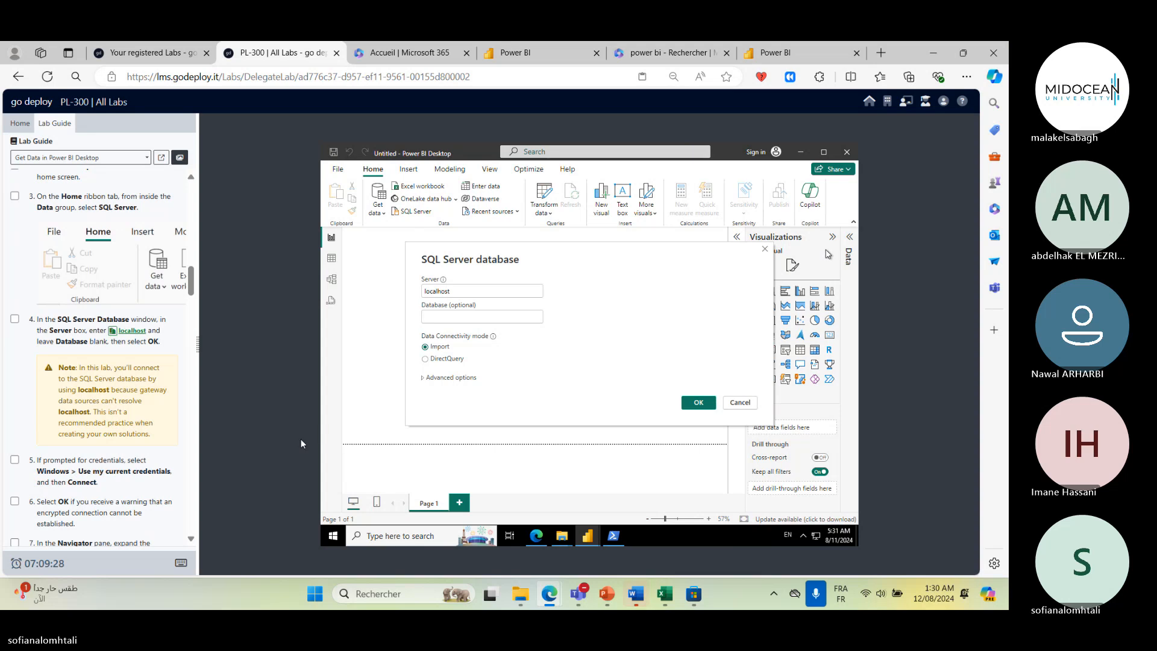
pyautogui.click(699, 403)
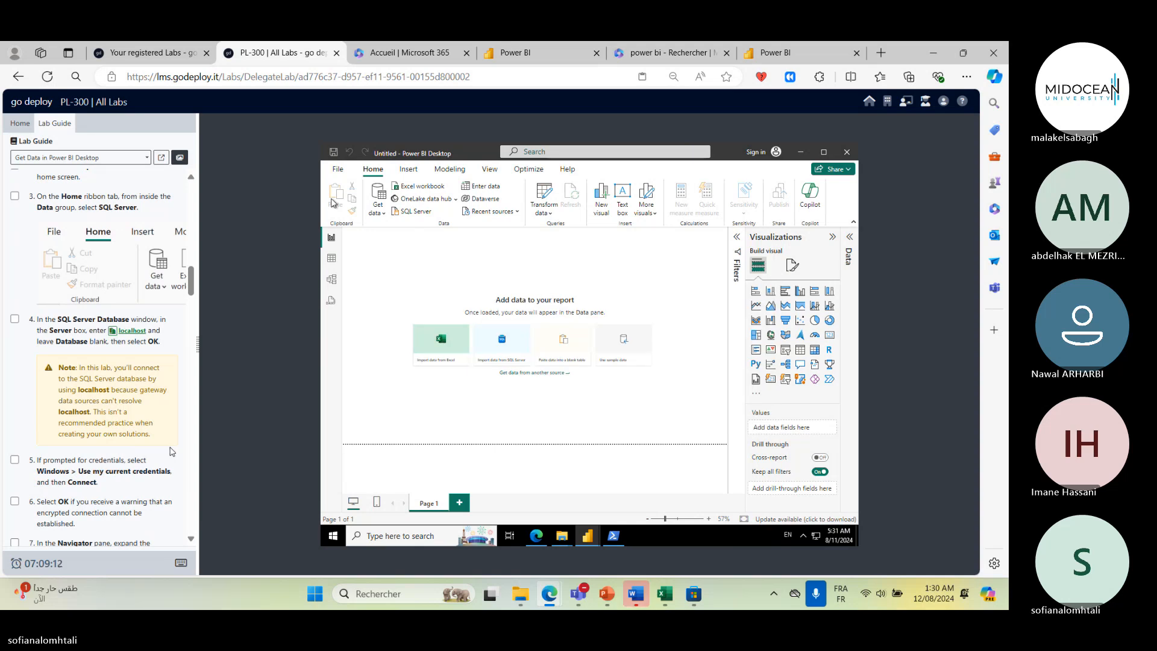
# - In the Navigator, expand AdventureWorksDW2020, check the DimEmployee table and open it for transforming in Power Query Editor
pyautogui.scroll(-2, 172, 451)
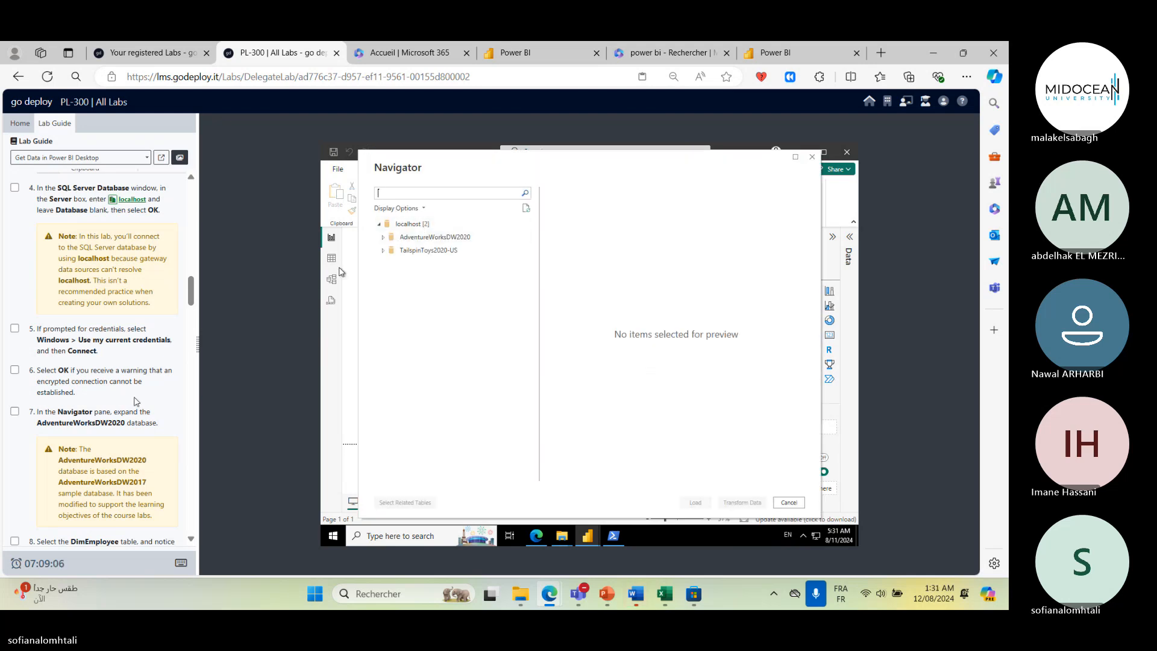
pyautogui.scroll(-2, 130, 404)
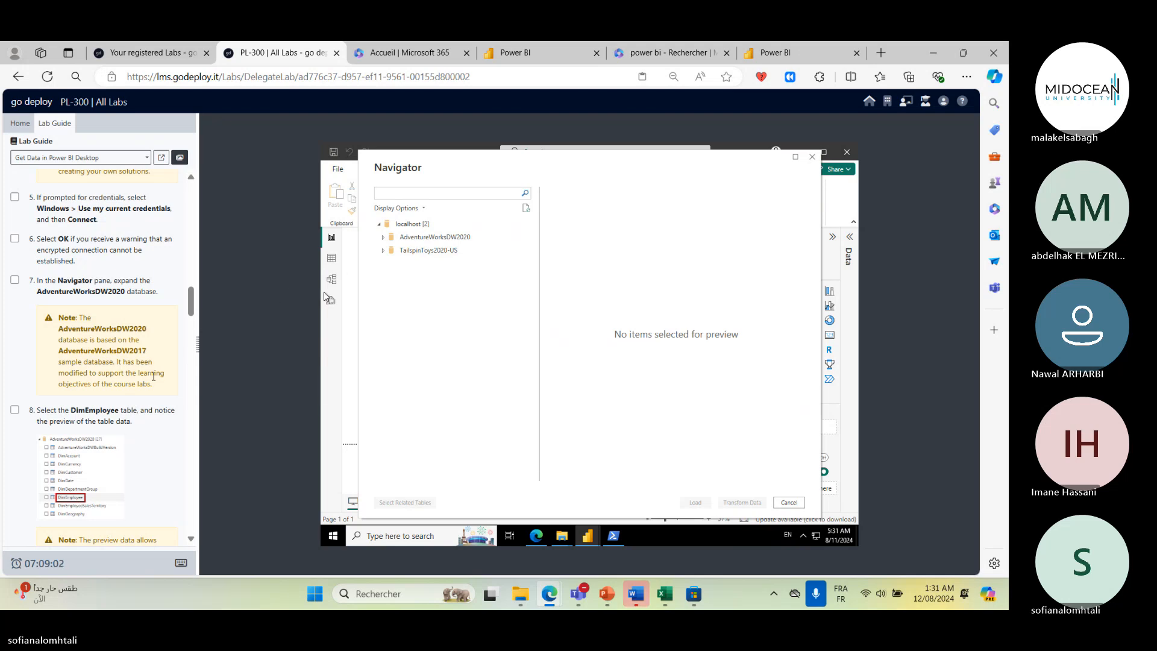
pyautogui.click(384, 238)
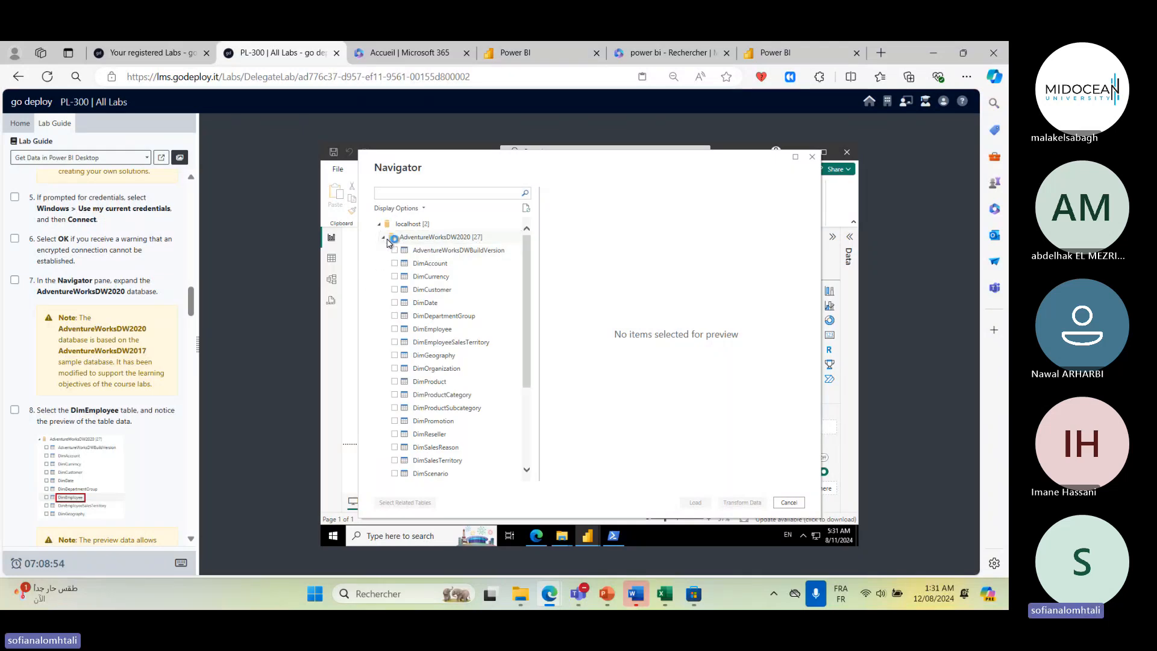
pyautogui.click(383, 237)
pyautogui.click(380, 226)
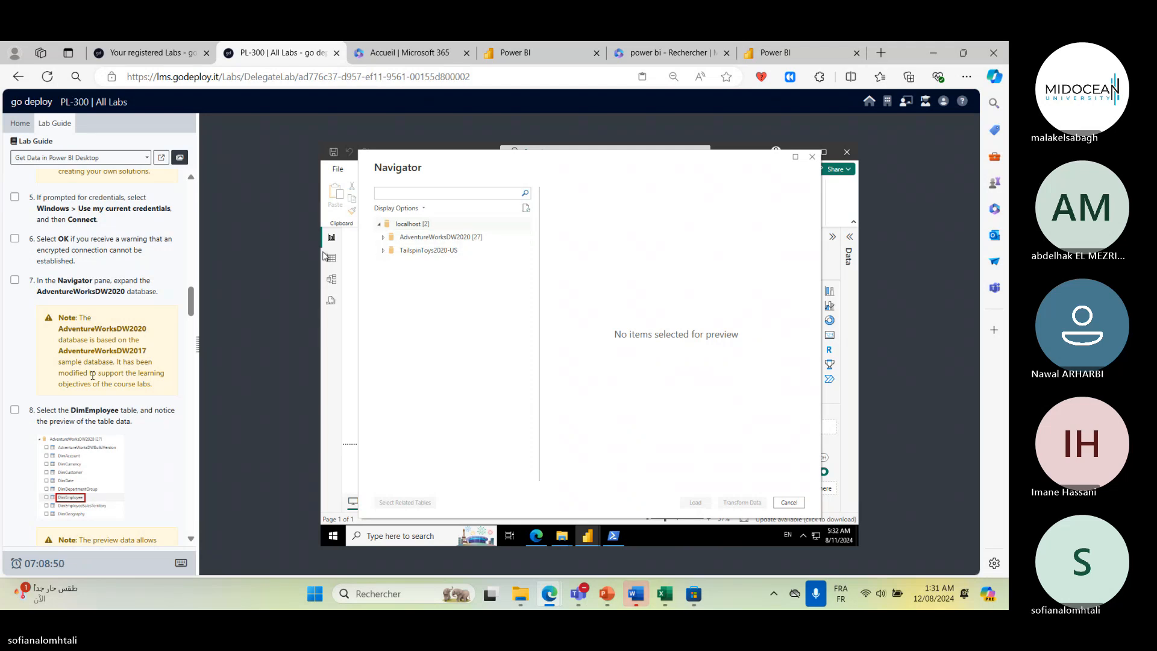
pyautogui.scroll(-3, 92, 375)
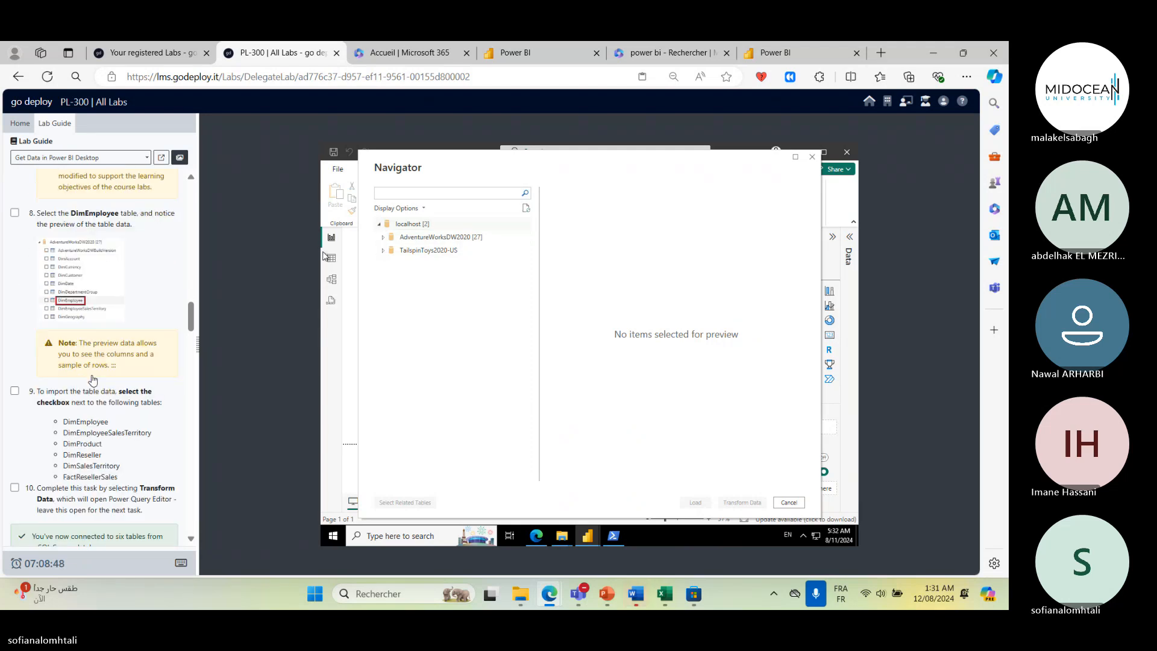
pyautogui.click(383, 238)
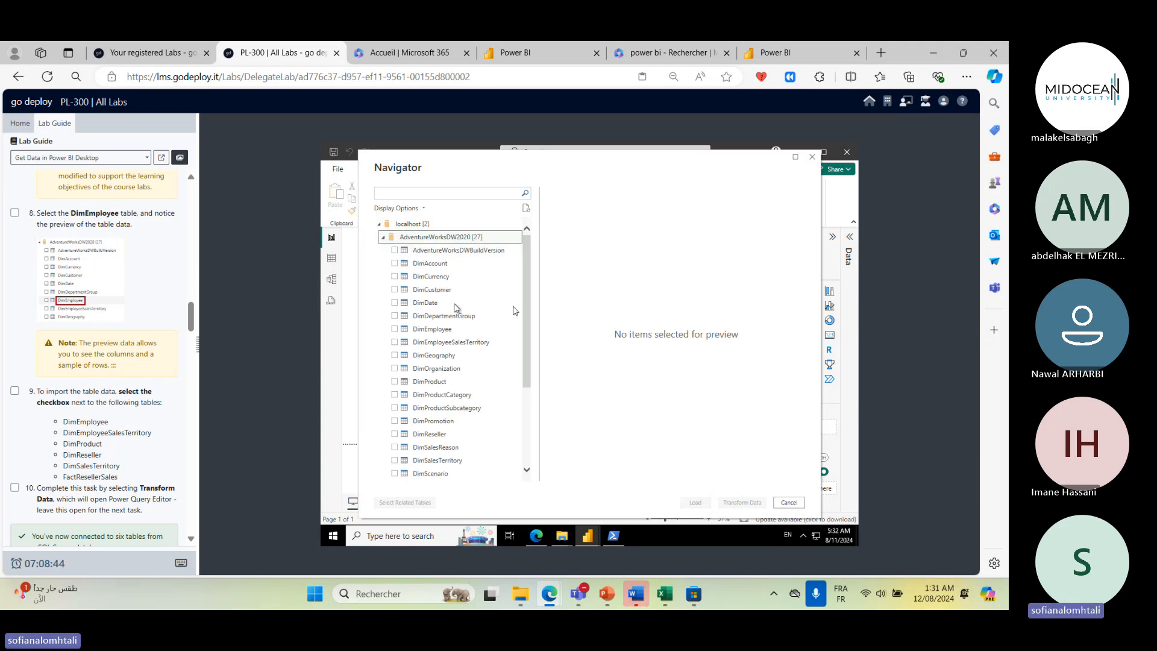
pyautogui.click(382, 238)
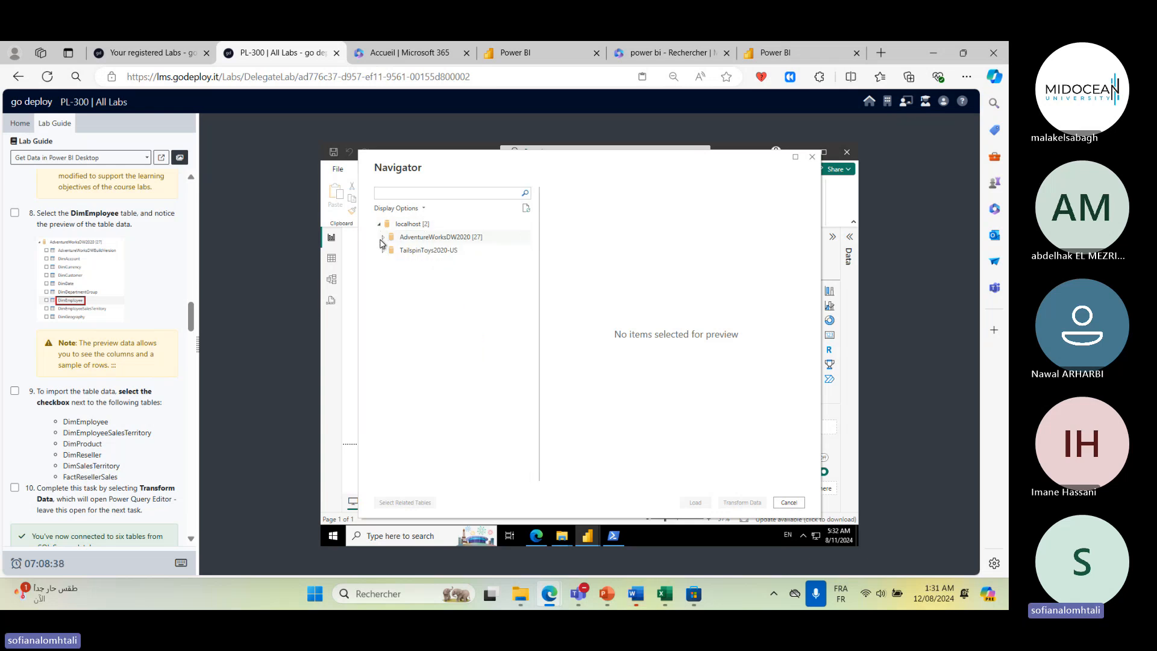
pyautogui.click(382, 239)
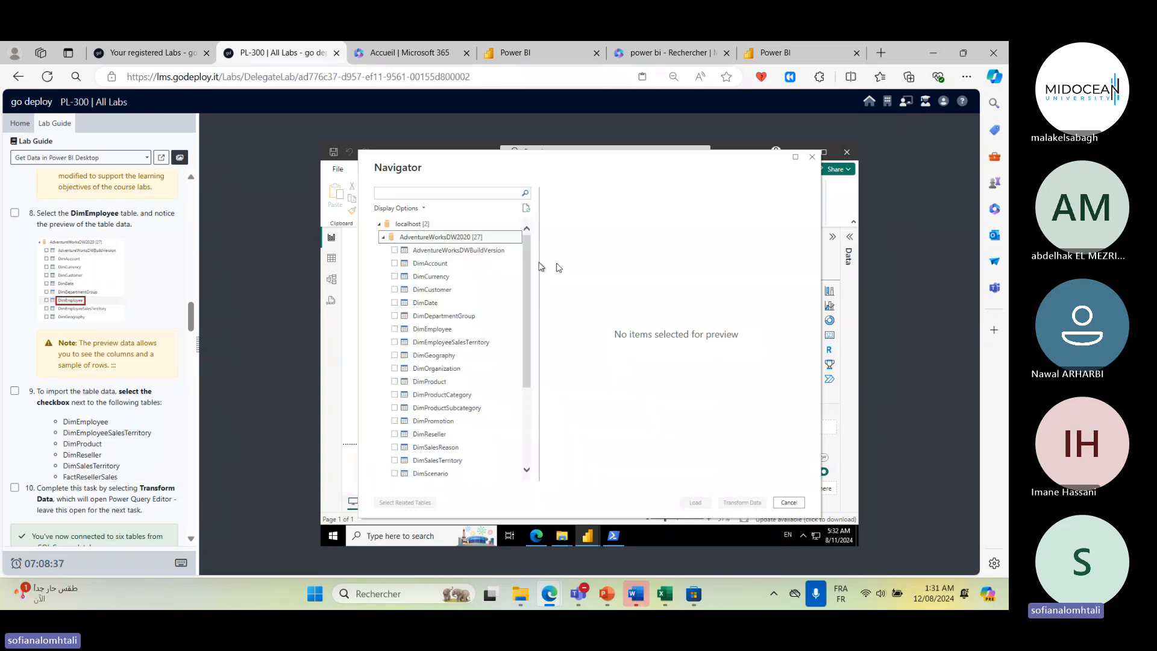
pyautogui.click(382, 237)
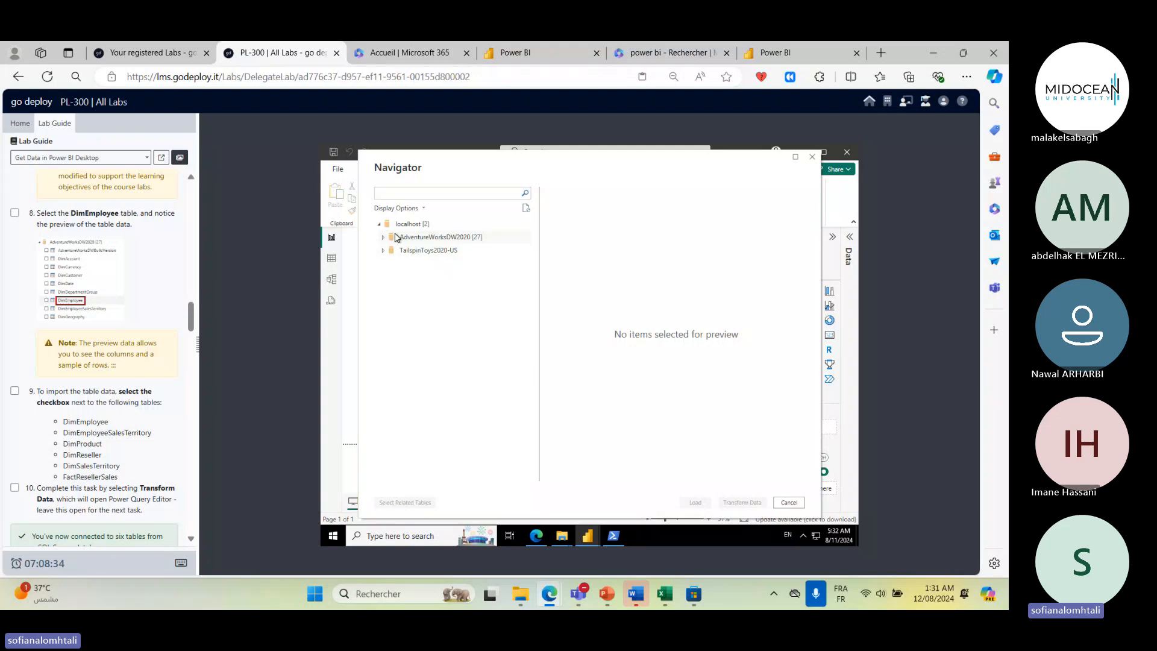
pyautogui.doubleClick(396, 237)
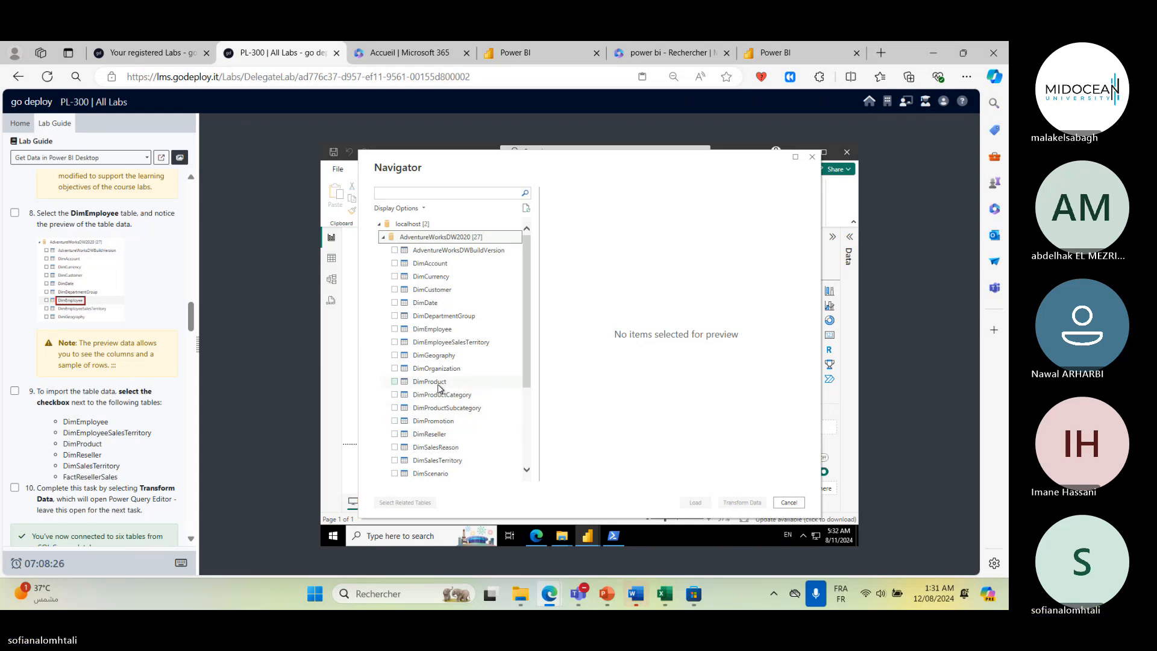
pyautogui.click(394, 329)
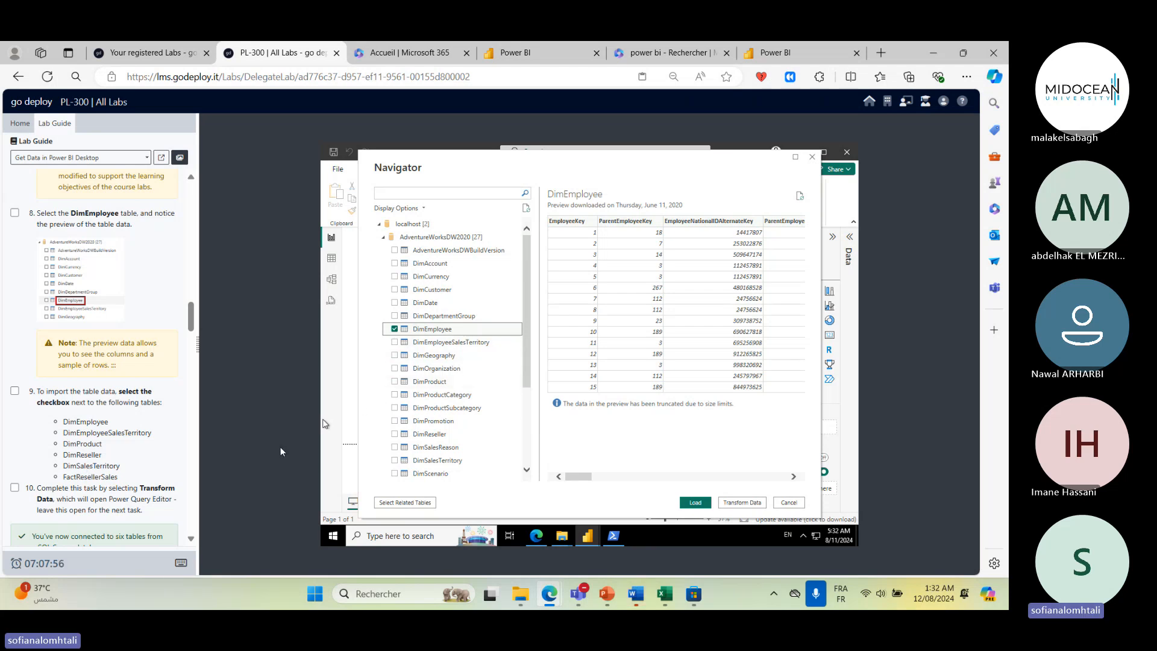
pyautogui.click(754, 504)
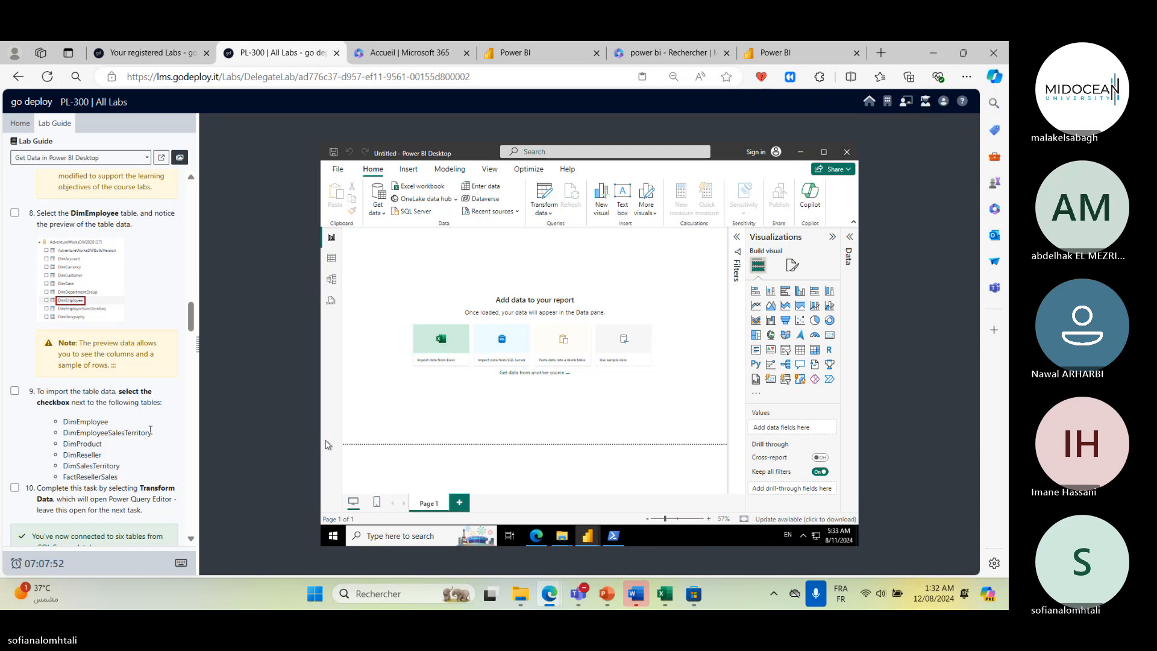
# - Mark lab task 10 as complete in the lab guide and maximize the Power Query Editor window
pyautogui.scroll(-2, 47, 393)
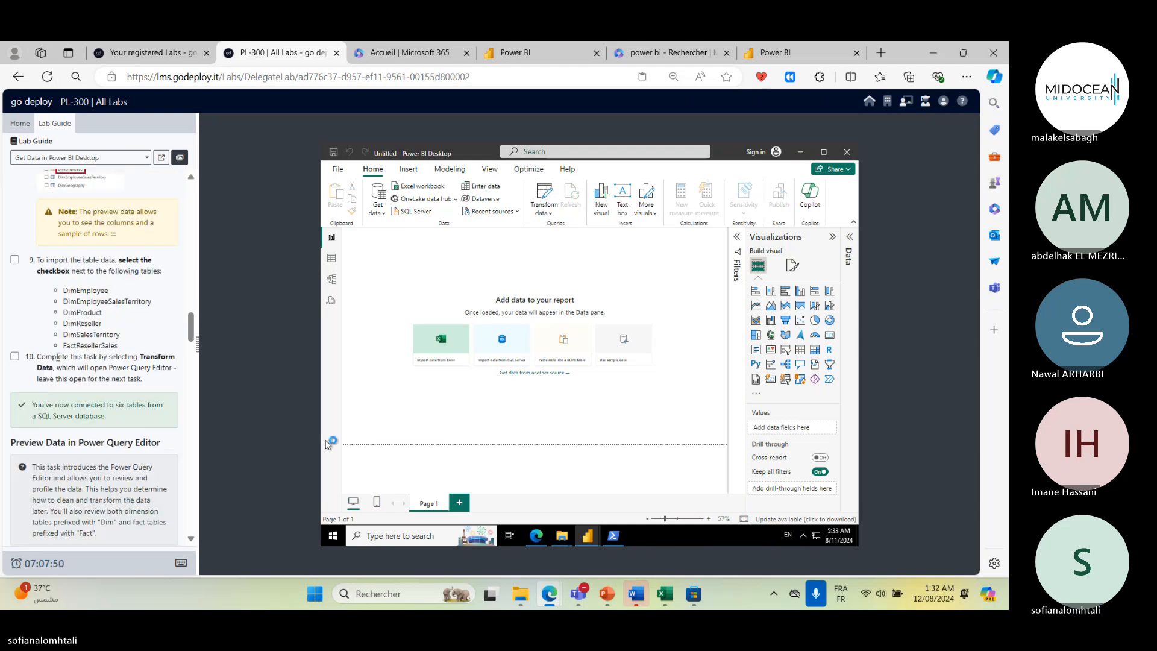
pyautogui.click(16, 356)
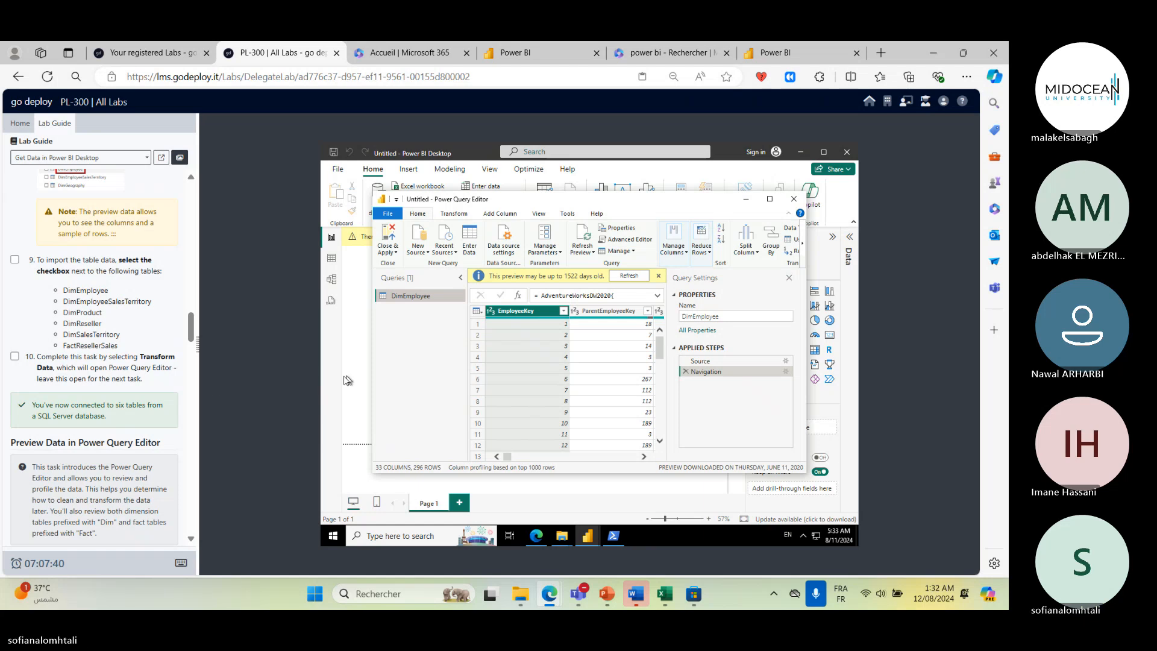
pyautogui.scroll(-3, 55, 397)
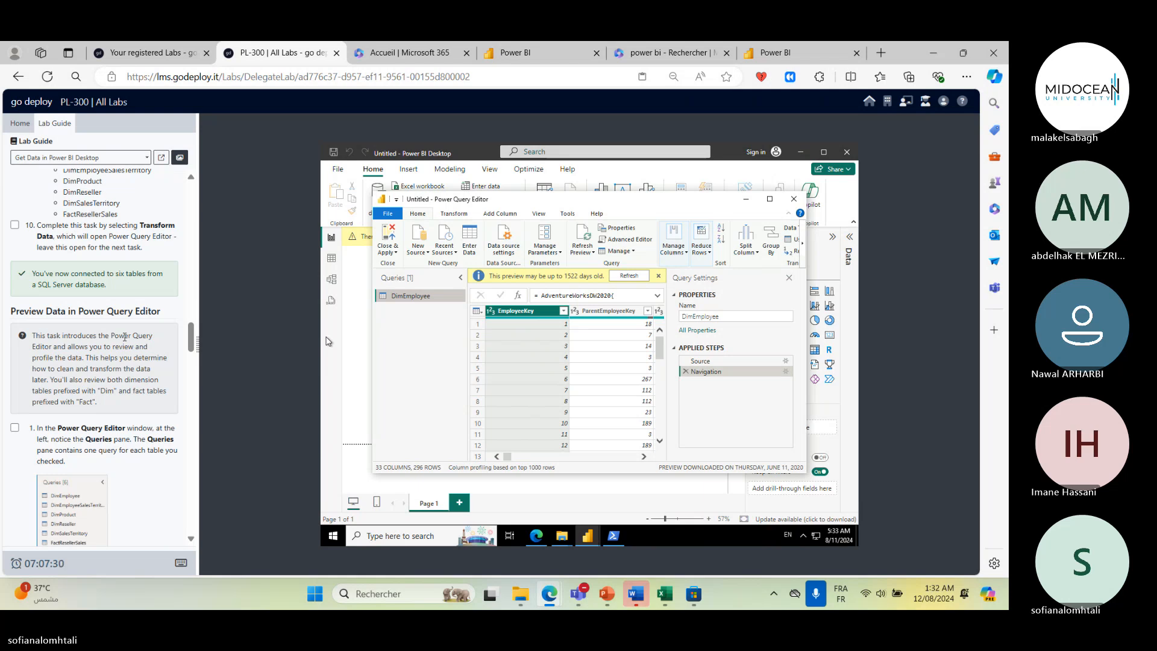
pyautogui.click(770, 199)
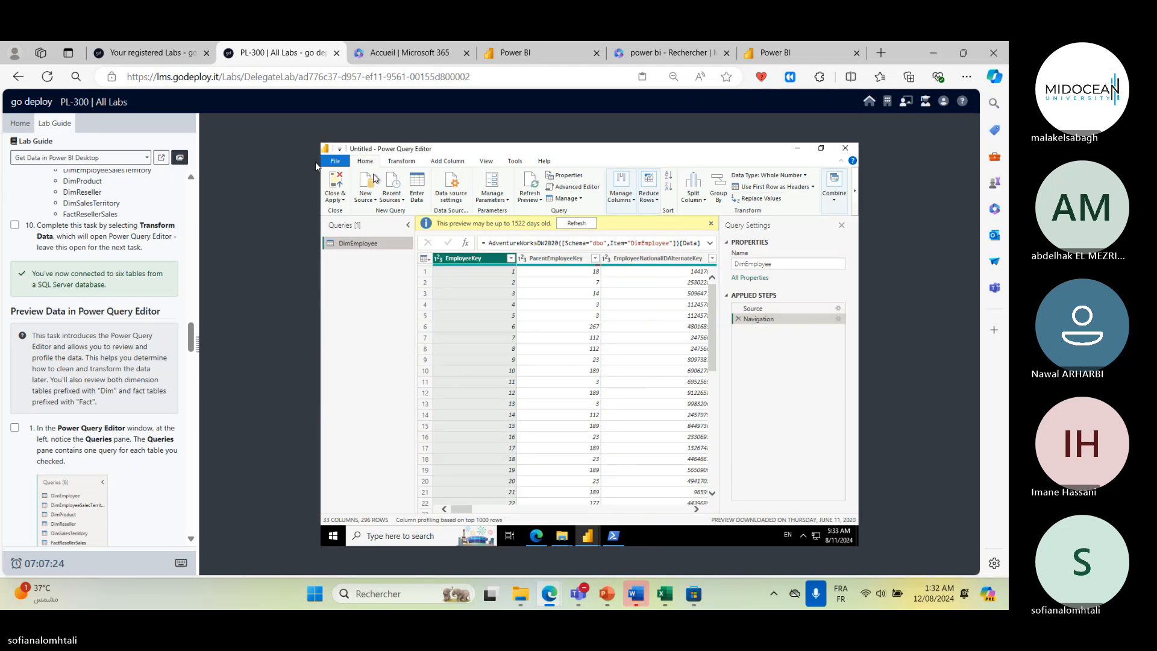
# - Scroll through the DimEmployee preview rows and across to its last columns
pyautogui.scroll(-1, 96, 284)
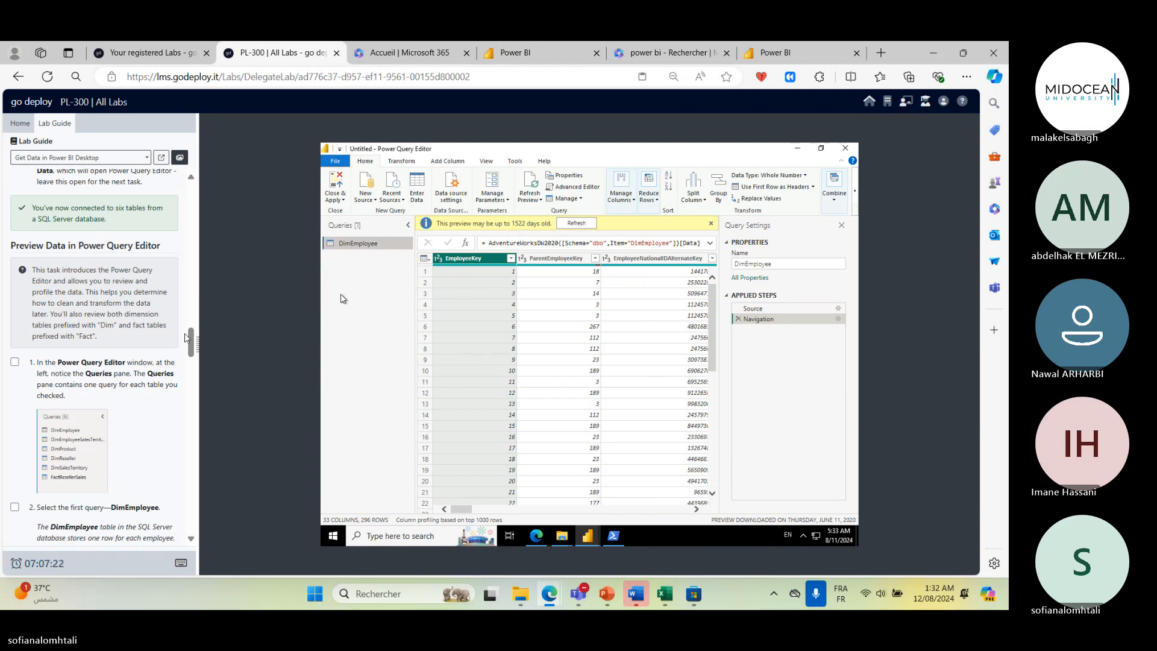
pyautogui.scroll(-3, 120, 374)
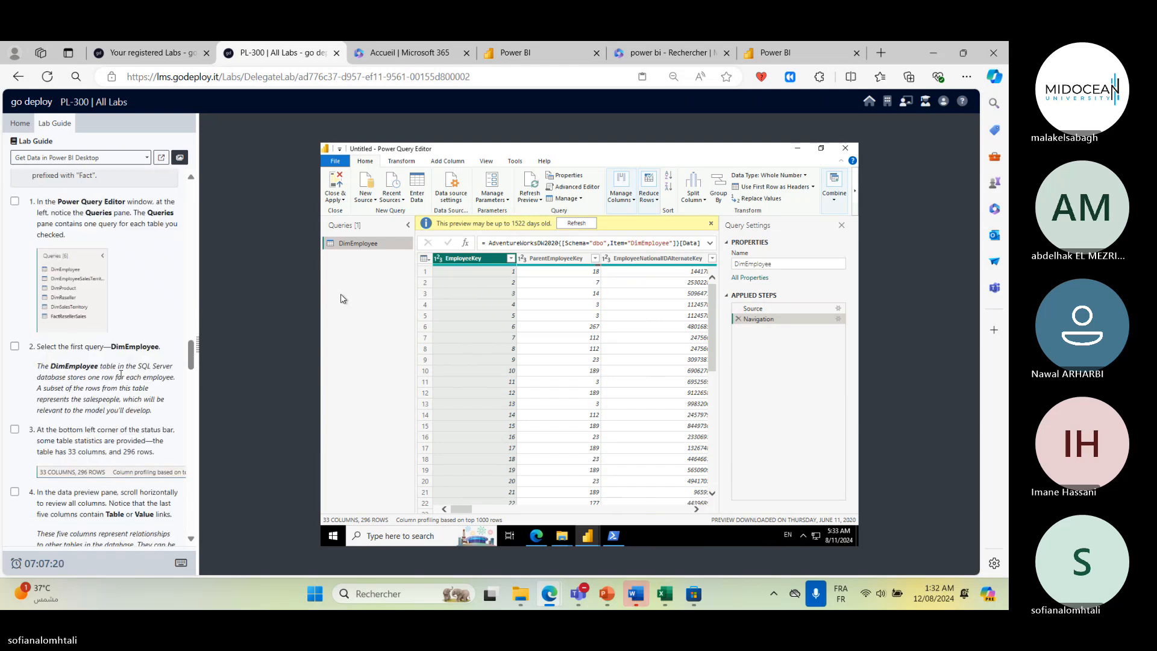
pyautogui.scroll(-3, 120, 374)
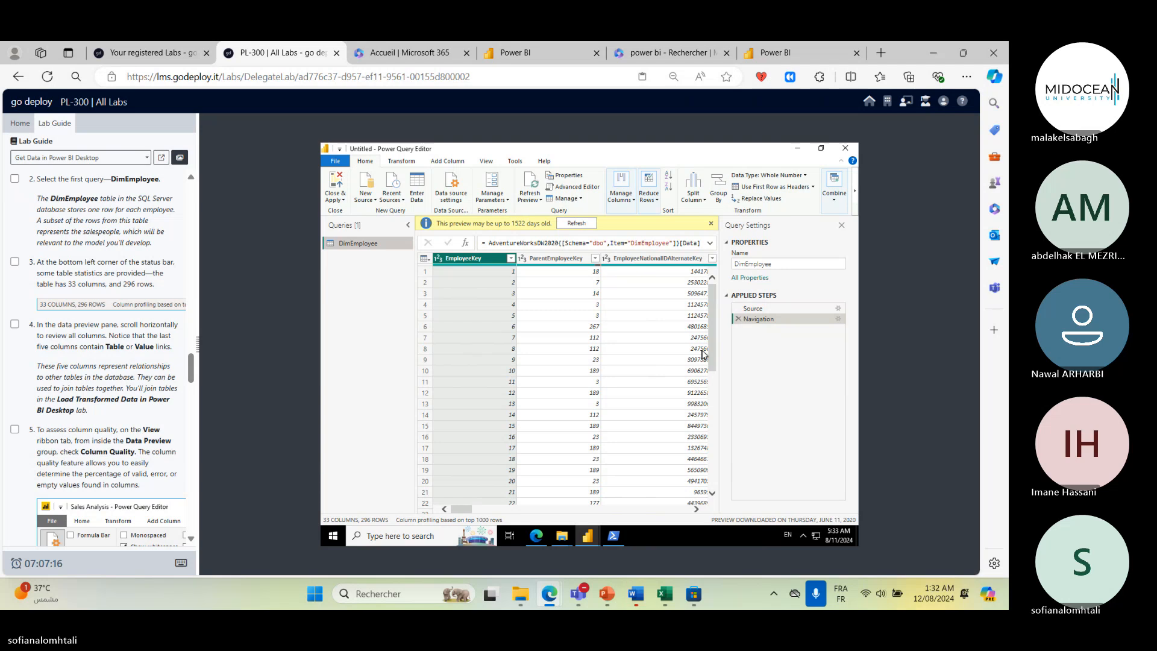
pyautogui.scroll(-2, 703, 355)
pyautogui.scroll(2, 703, 355)
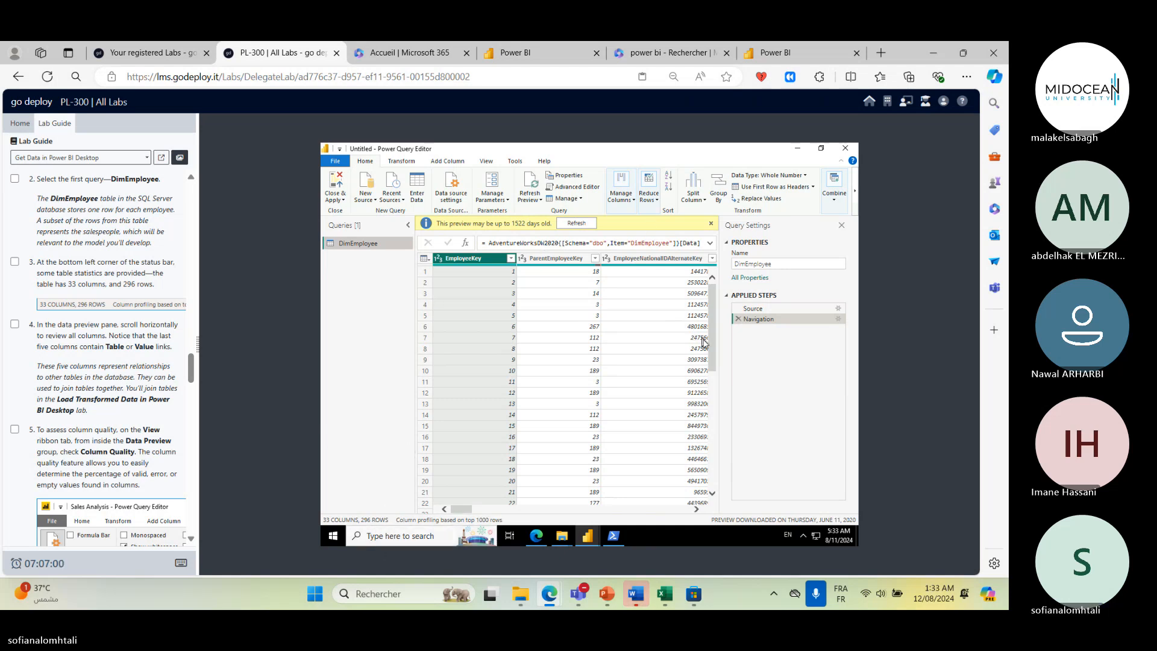
pyautogui.scroll(-7, 696, 462)
pyautogui.scroll(-18, 696, 462)
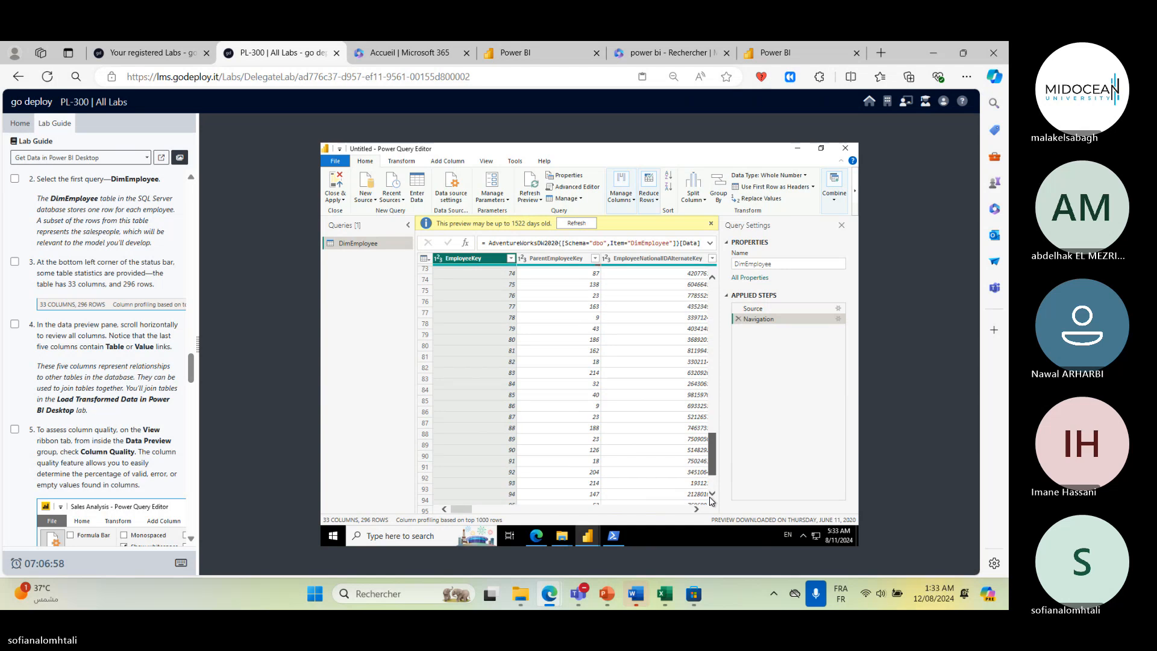
pyautogui.moveTo(472, 513); pyautogui.dragTo(431, 494)
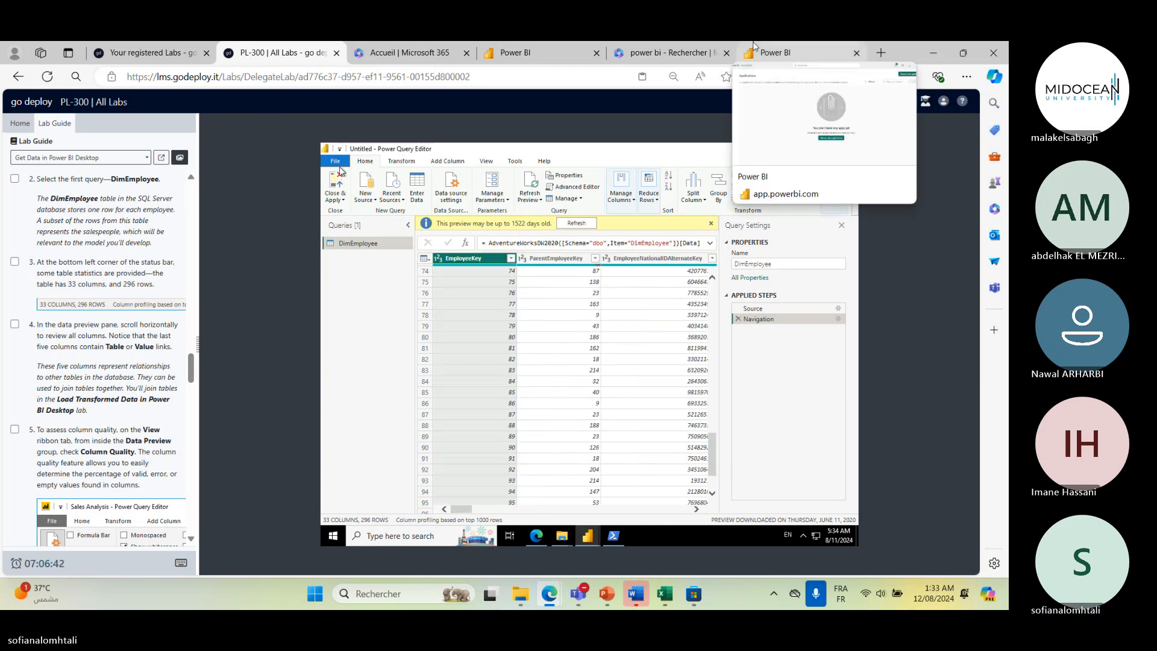
pyautogui.scroll(-2, 607, 294)
pyautogui.scroll(-3, 116, 328)
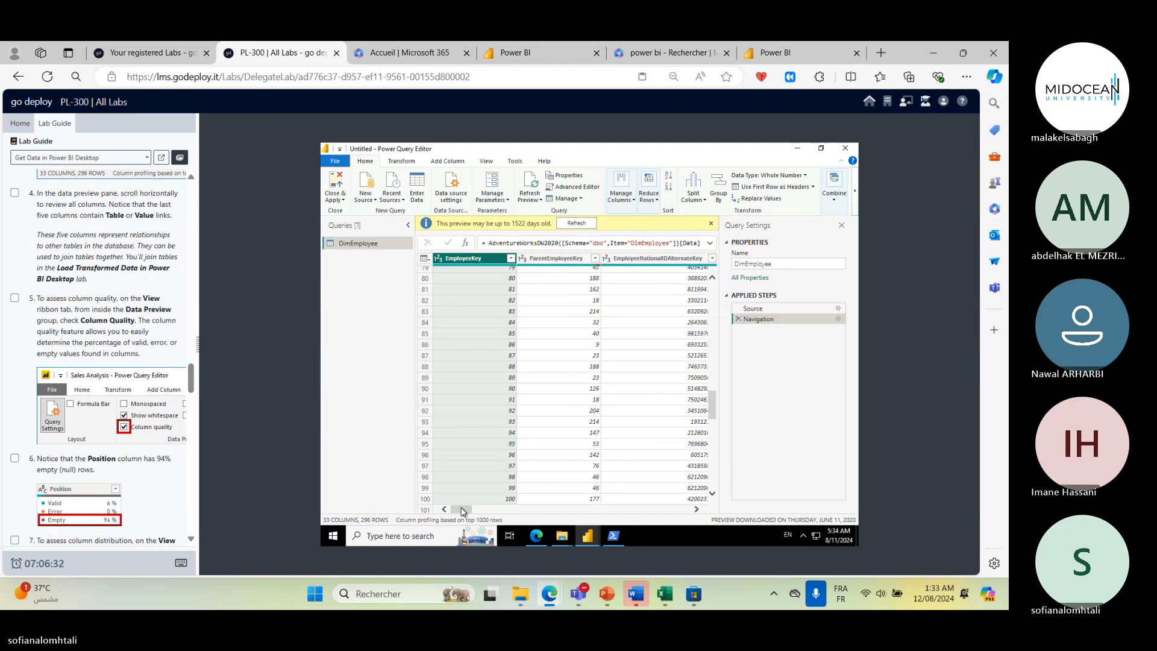
pyautogui.click(596, 509)
pyautogui.click(656, 510)
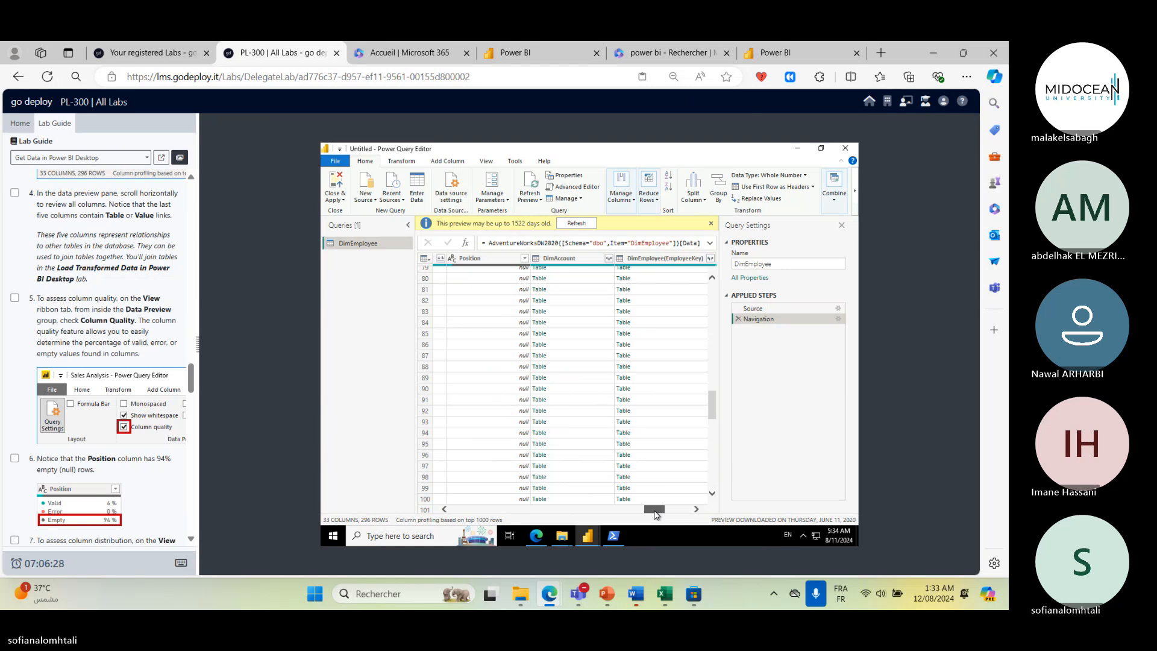
pyautogui.click(687, 511)
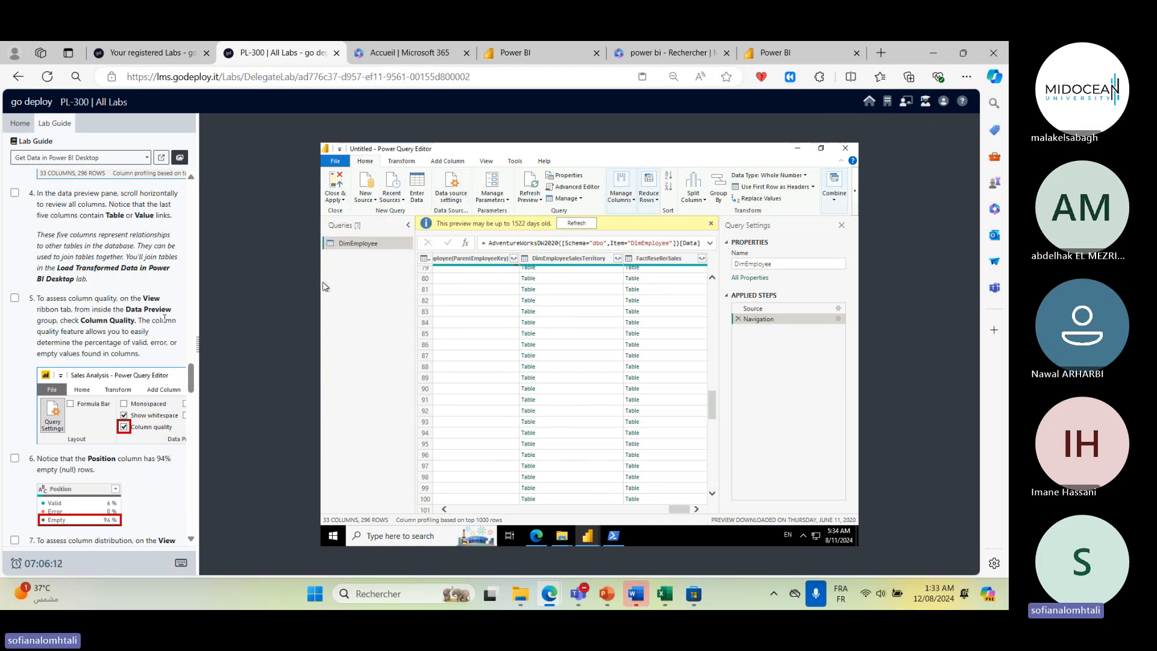
# - Turn on Column quality in the data preview options
pyautogui.click(487, 162)
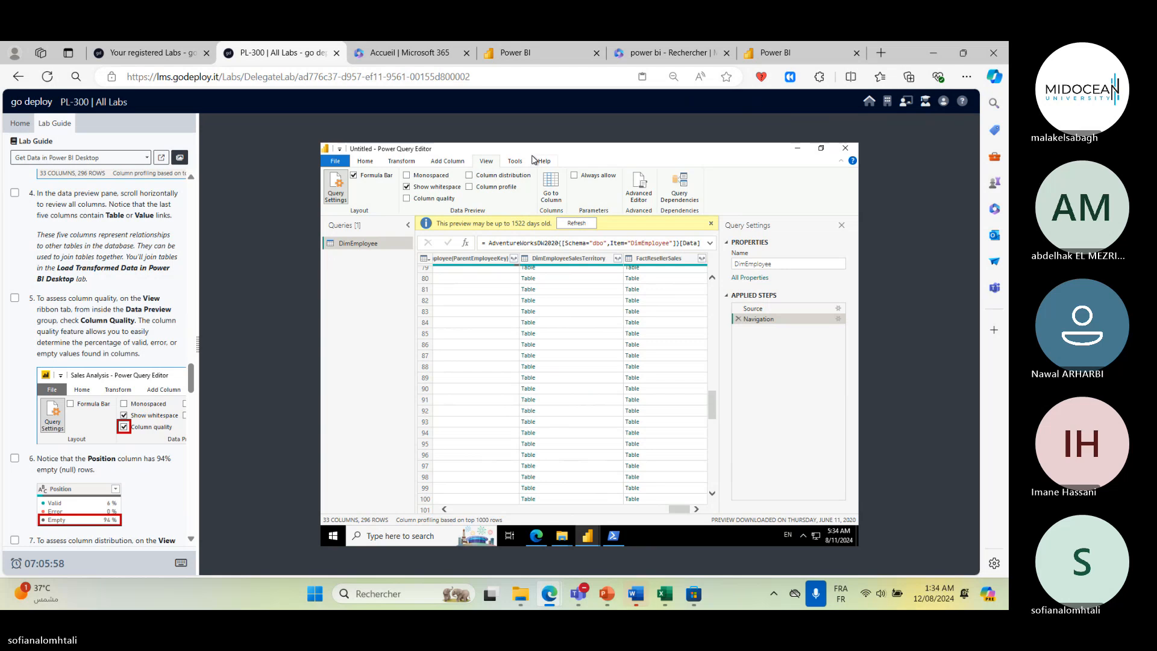
pyautogui.click(406, 199)
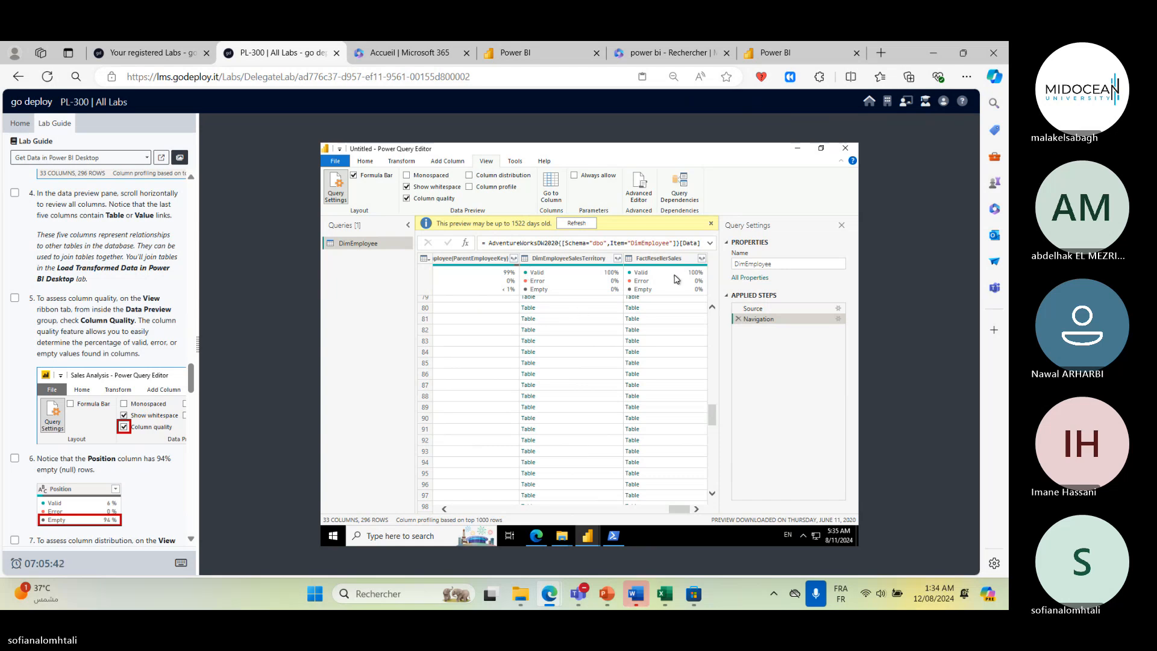
pyautogui.moveTo(676, 278)
pyautogui.scroll(-2, 693, 387)
pyautogui.scroll(20, 694, 387)
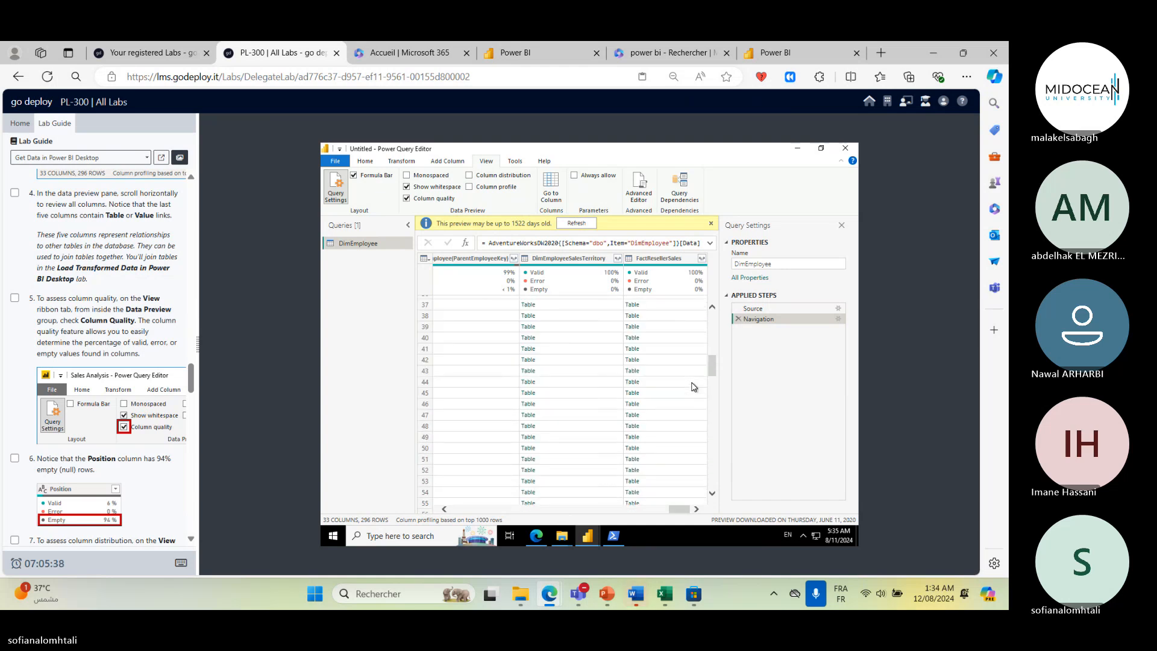
# - Scroll the data preview back left to the Position column's quality statistics
pyautogui.moveTo(530, 290)
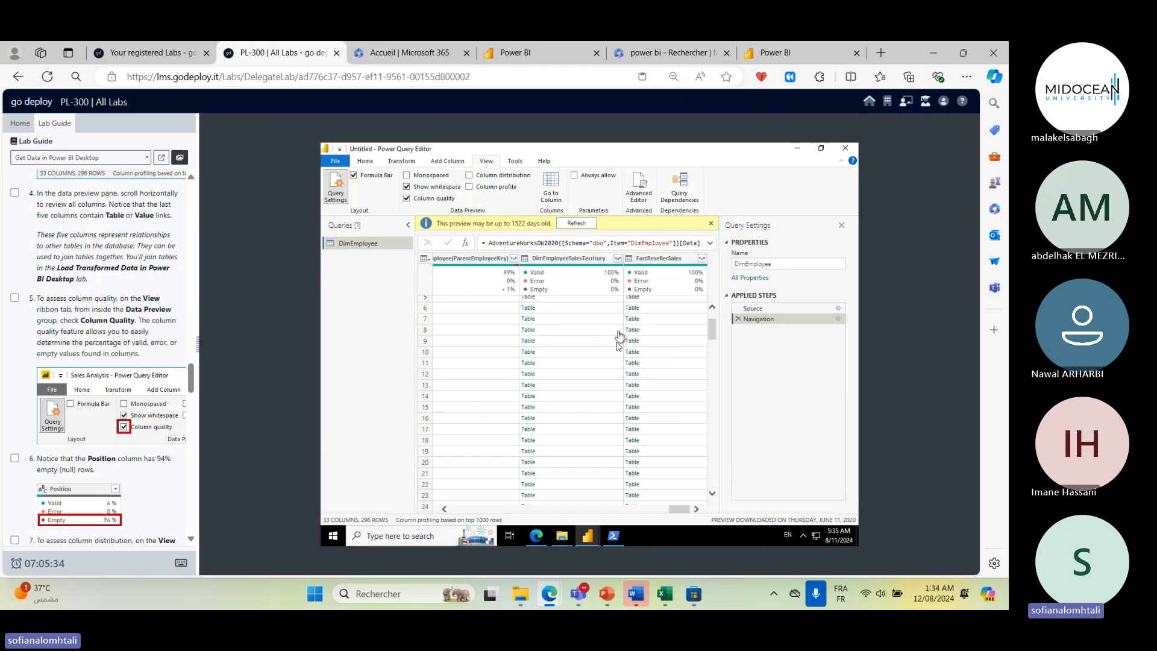
pyautogui.moveTo(621, 276)
pyautogui.moveTo(561, 280)
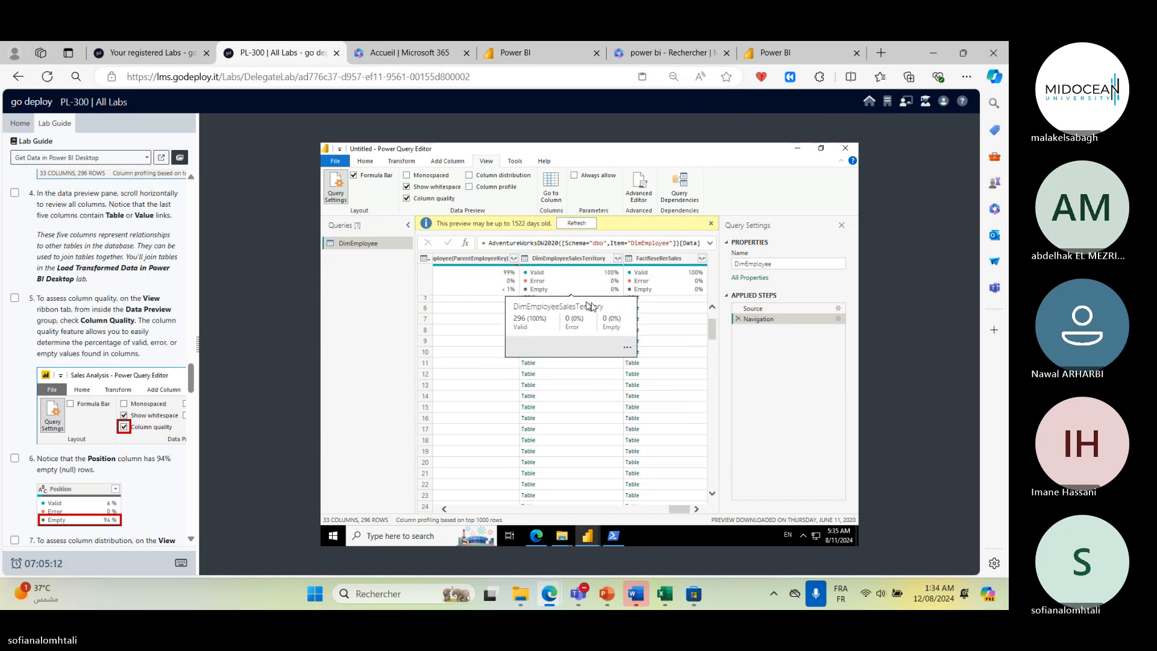
pyautogui.click(445, 510)
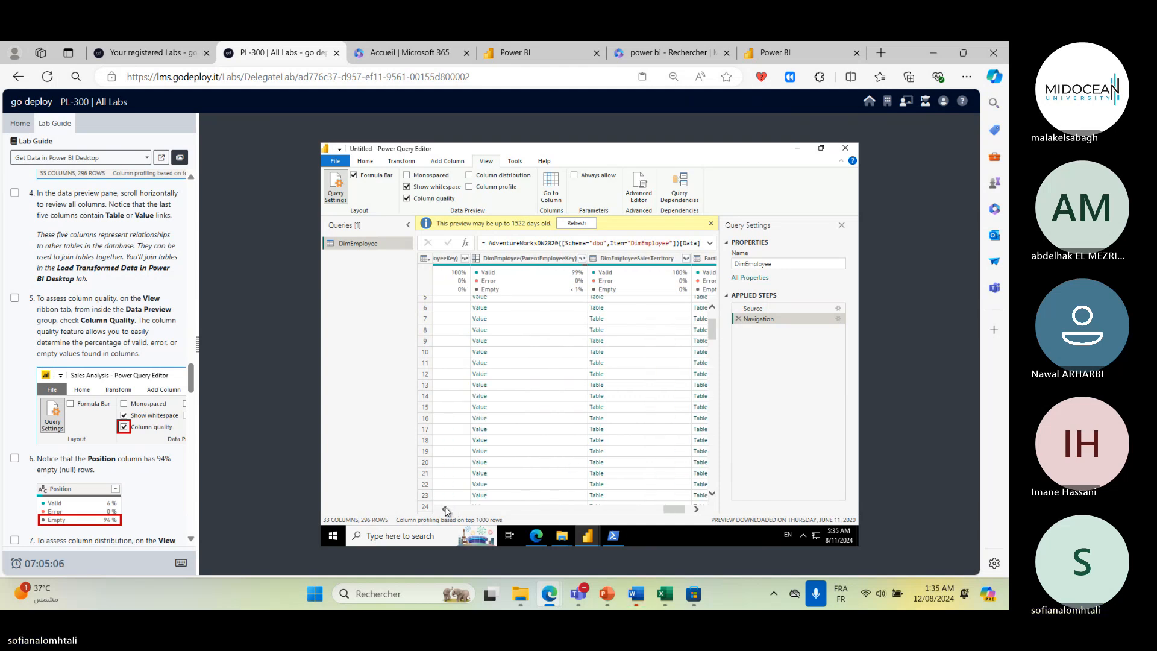
pyautogui.click(446, 509)
pyautogui.click(446, 510)
pyautogui.click(446, 509)
pyautogui.click(446, 510)
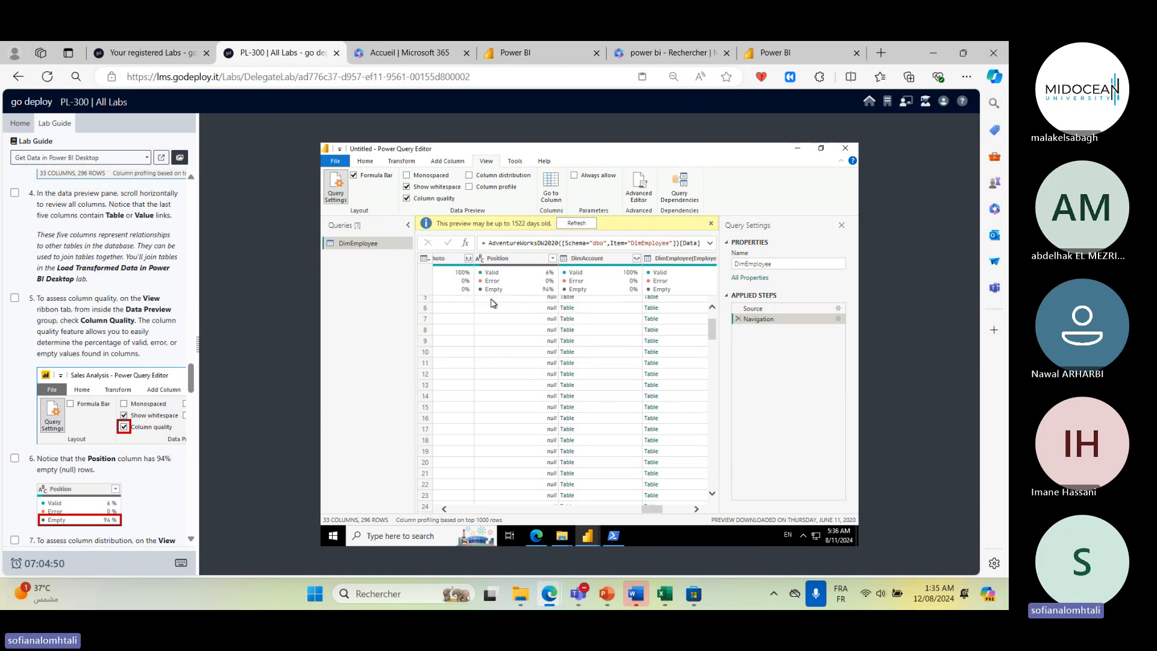
pyautogui.moveTo(487, 288)
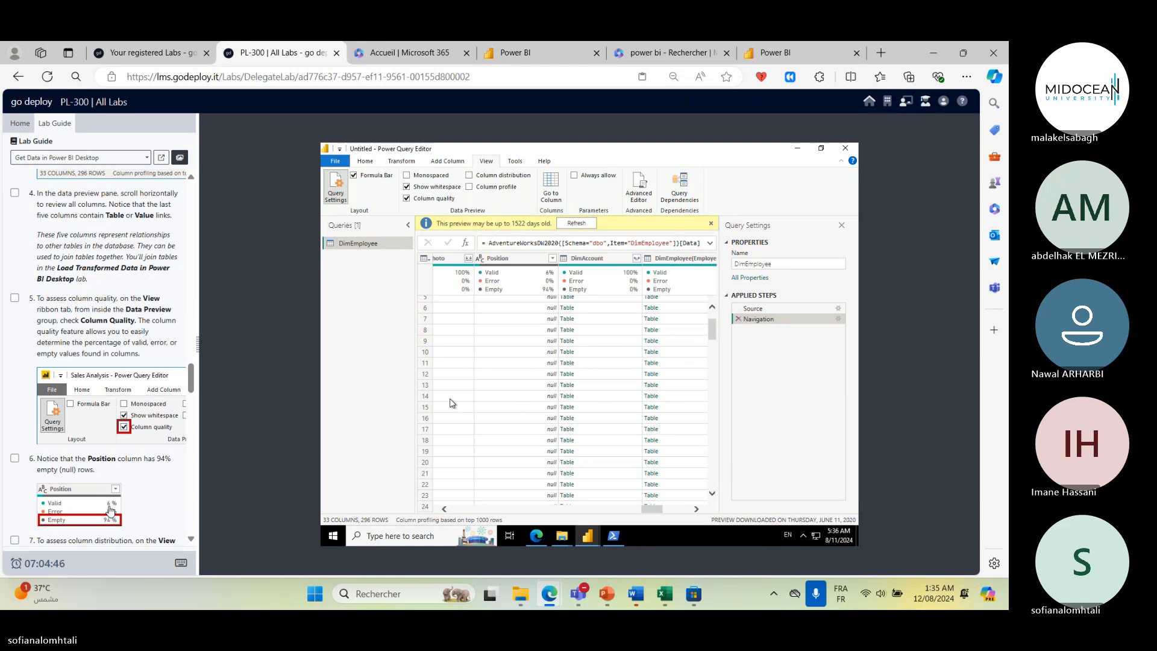
# - Turn on Column distribution in the data preview options
pyautogui.scroll(-2, 110, 510)
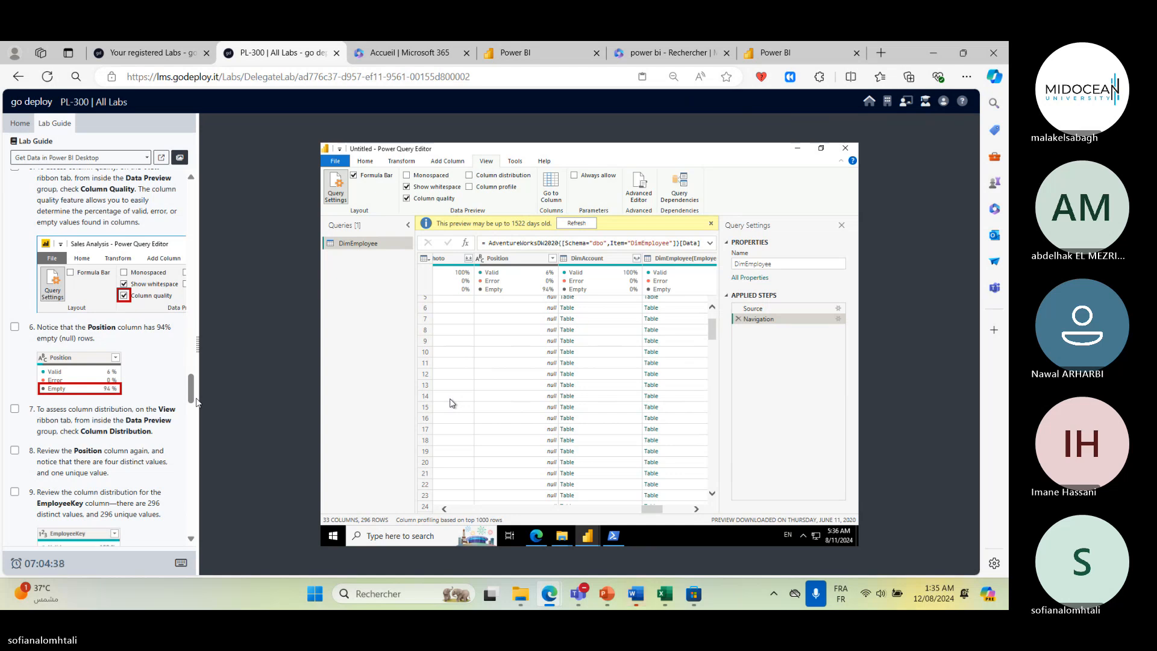
pyautogui.scroll(-2, 138, 464)
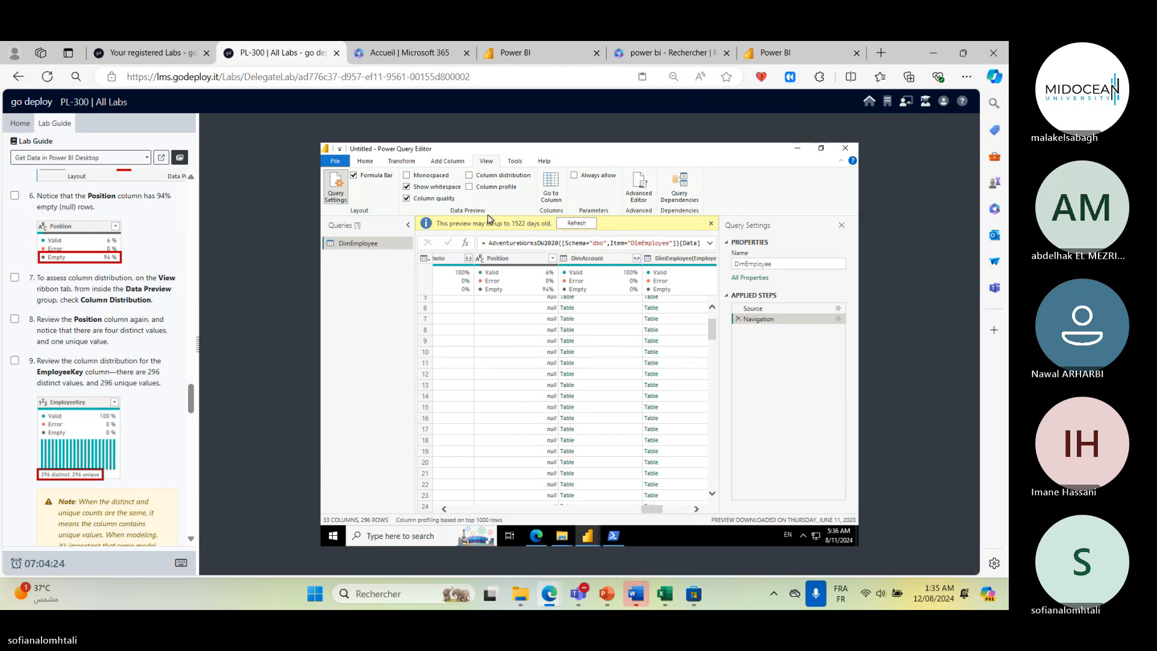
pyautogui.click(468, 175)
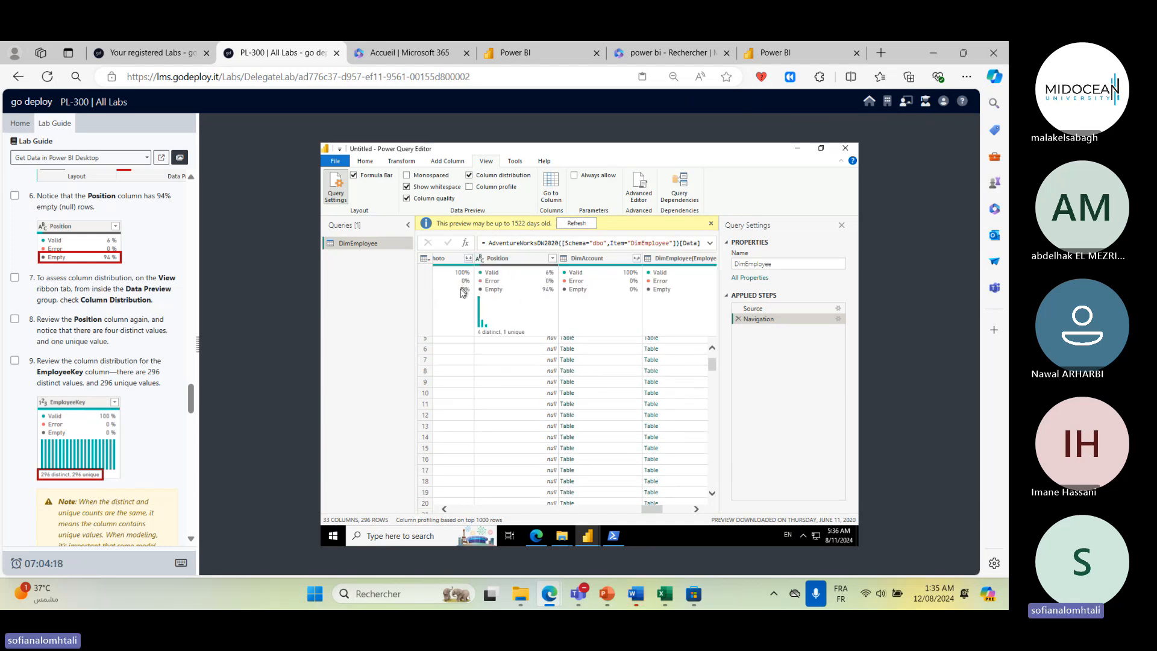
pyautogui.moveTo(489, 326)
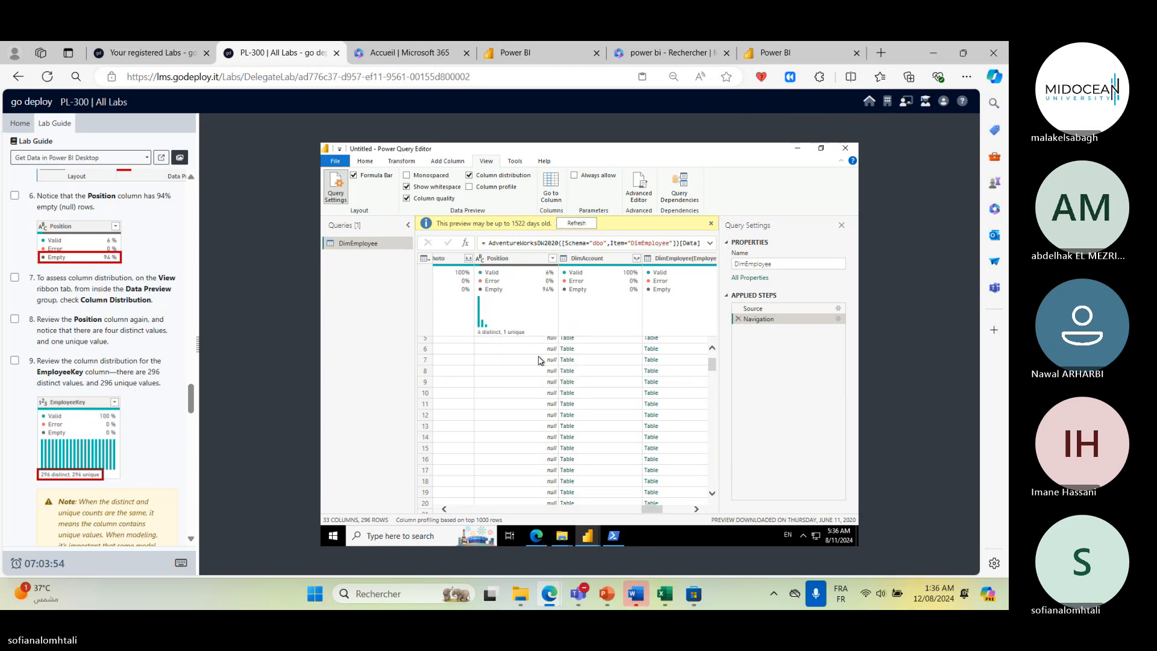
# - Scroll through the Position column's values down to the last rows and back up
pyautogui.scroll(-6, 543, 391)
pyautogui.scroll(8, 526, 477)
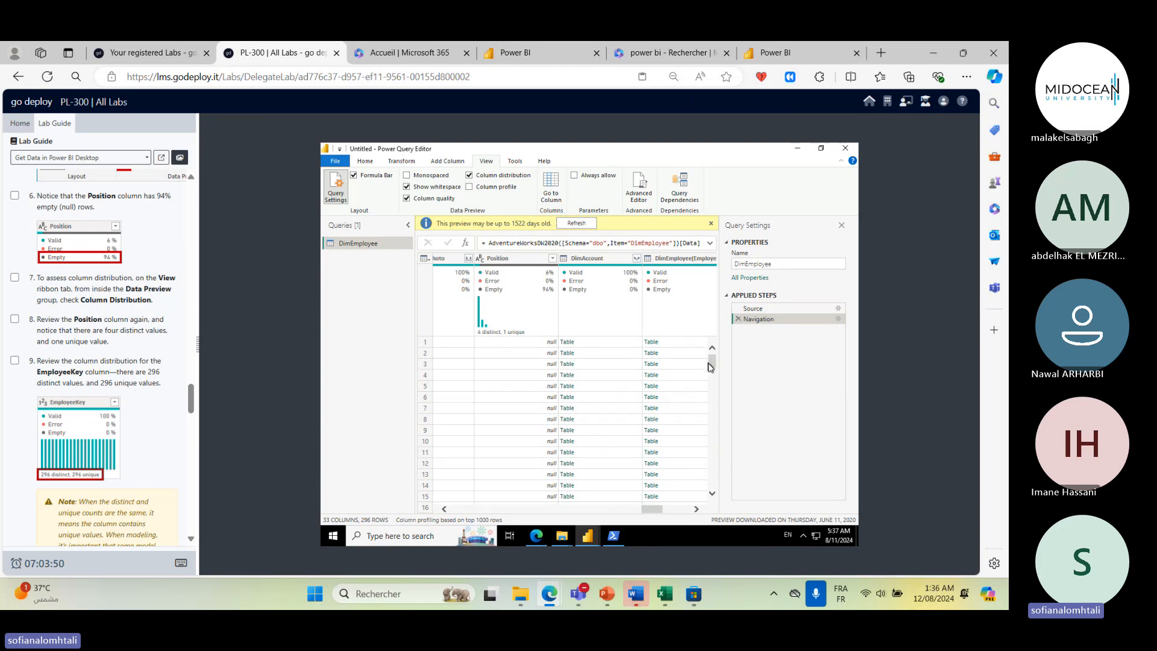
pyautogui.moveTo(710, 367); pyautogui.dragTo(711, 482)
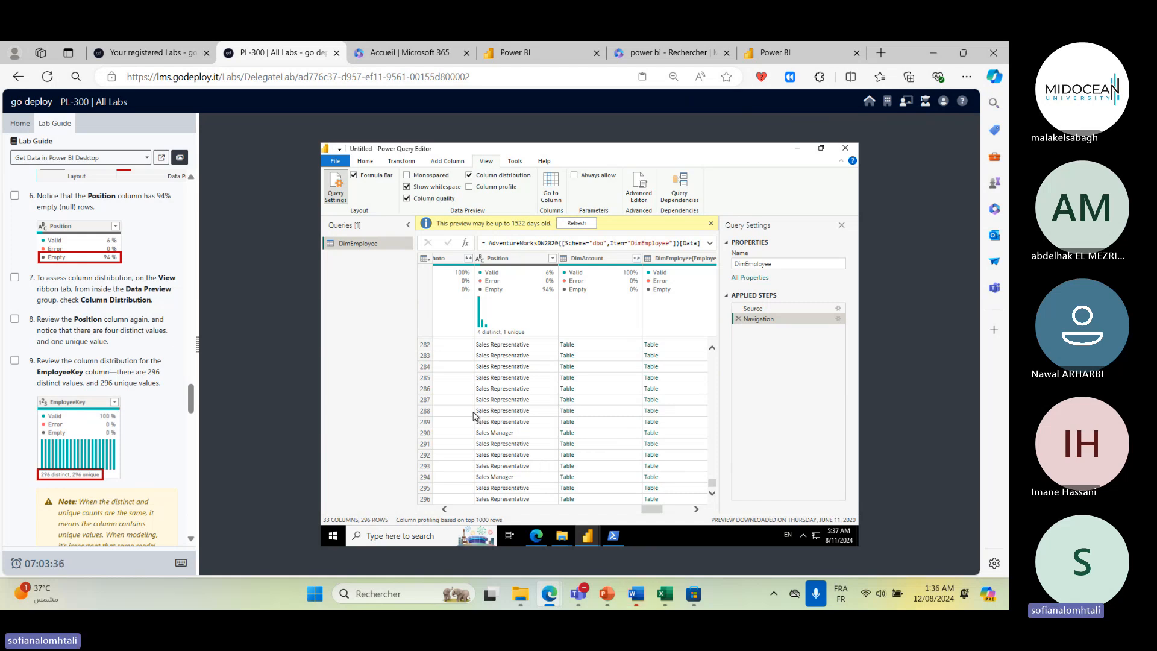
pyautogui.scroll(5, 473, 415)
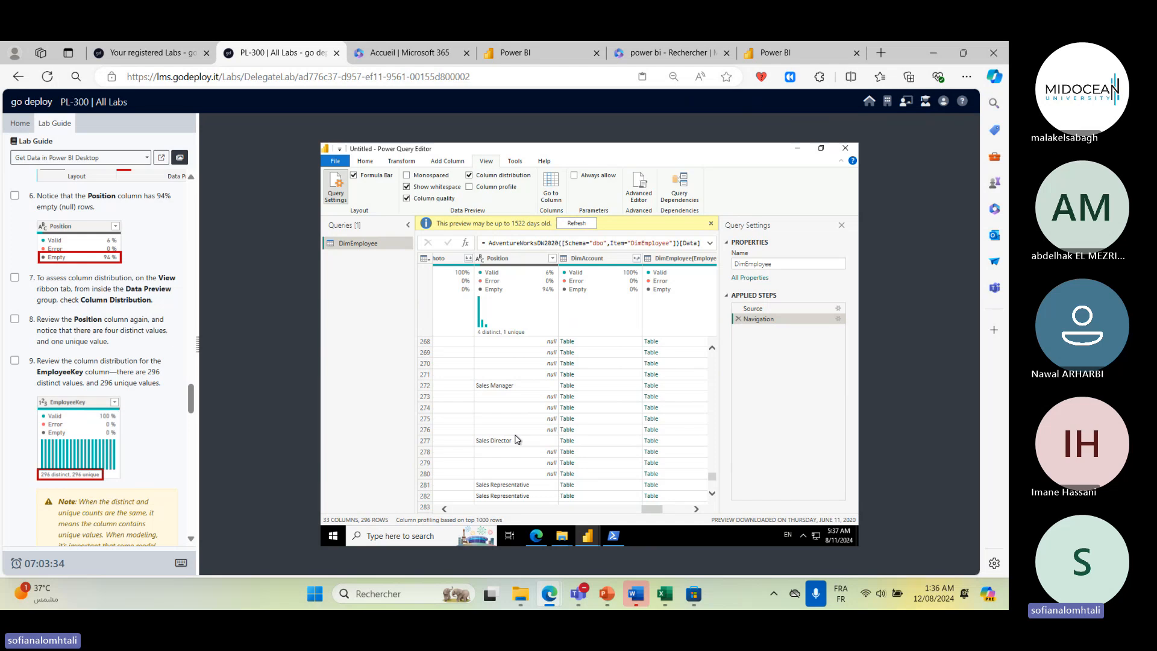
pyautogui.scroll(20, 517, 435)
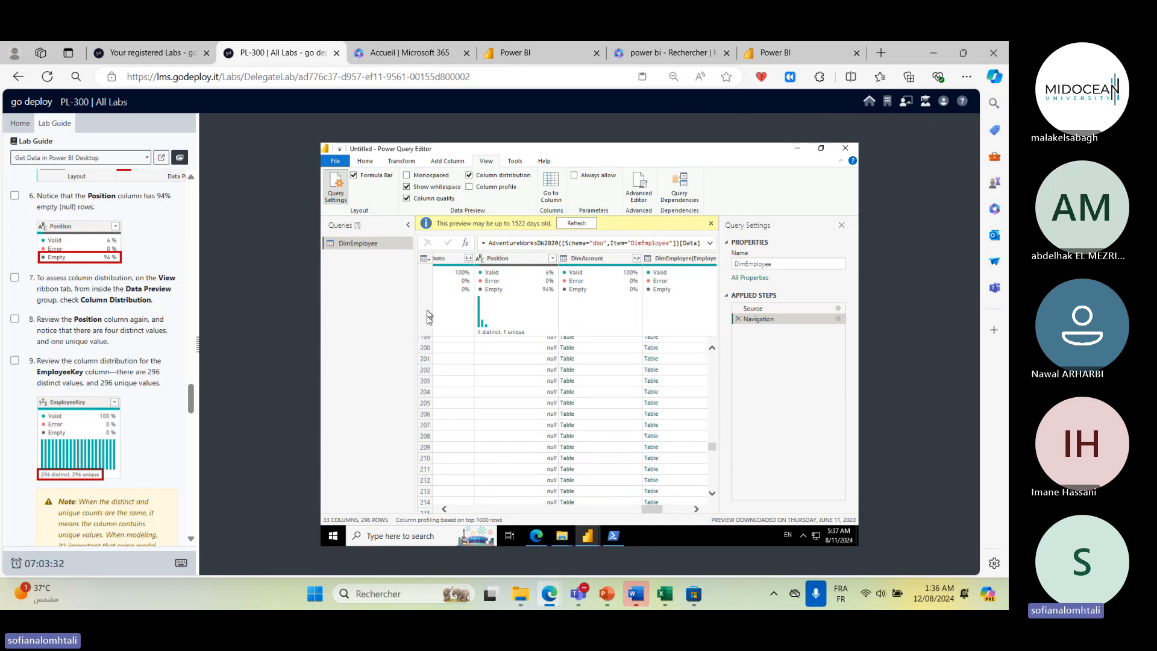
pyautogui.moveTo(571, 274)
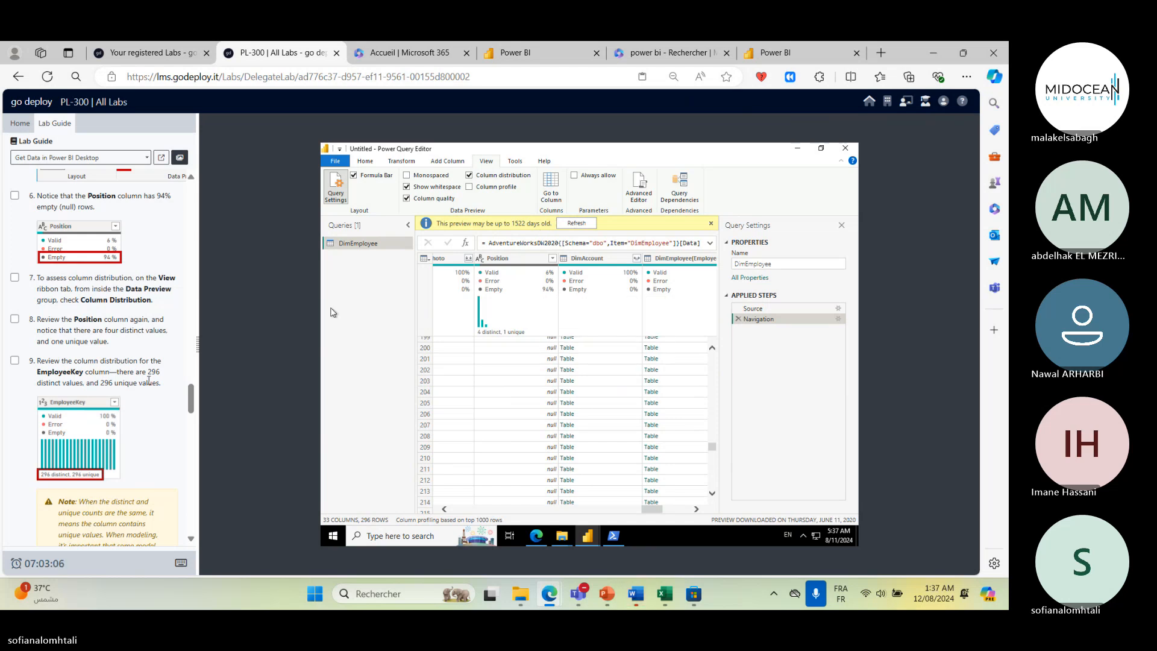
pyautogui.scroll(-1, 149, 384)
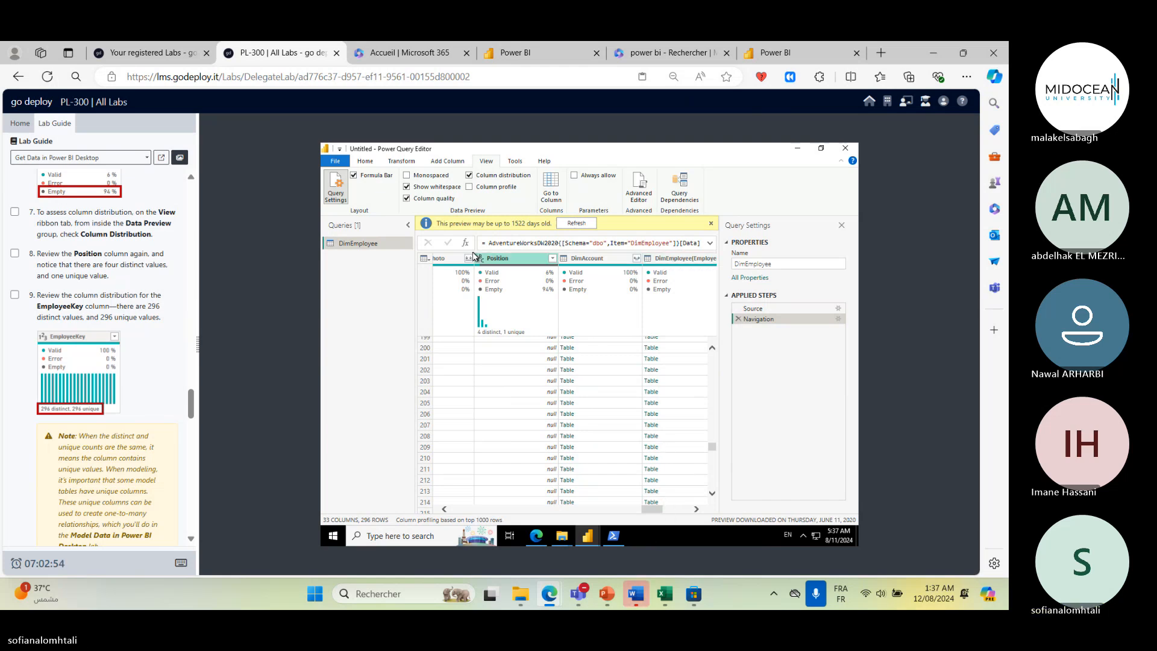
# - Scroll across and select the DimEmployee(EmployeeKey) column to review its distribution
pyautogui.moveTo(661, 509); pyautogui.dragTo(690, 509)
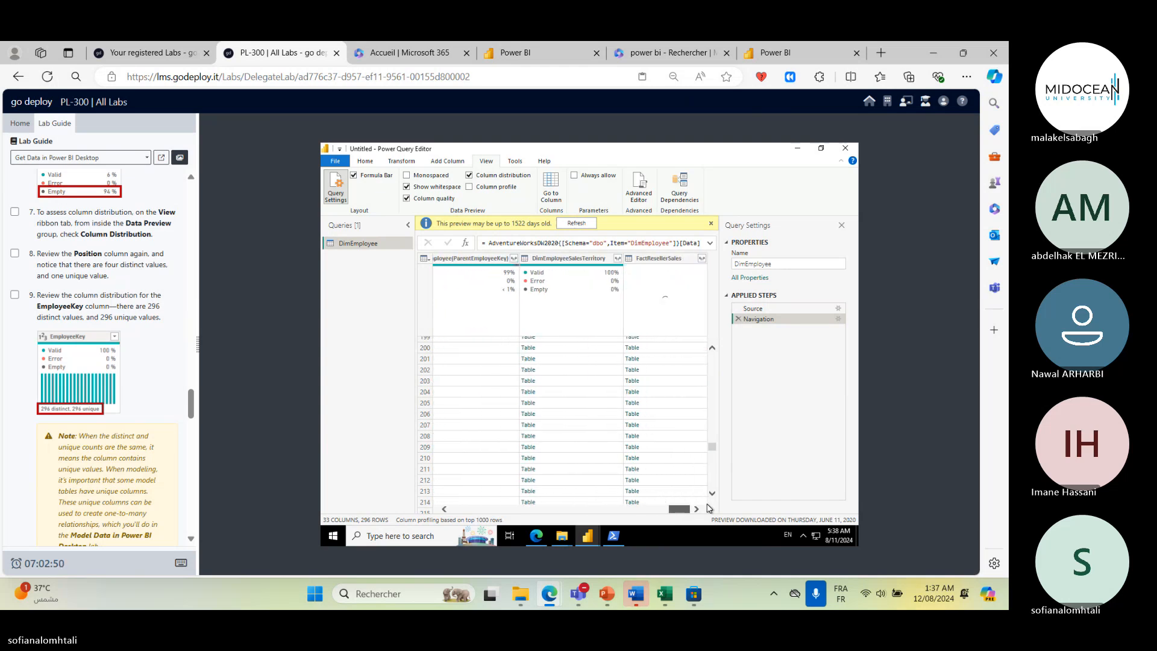
pyautogui.click(566, 261)
pyautogui.click(476, 259)
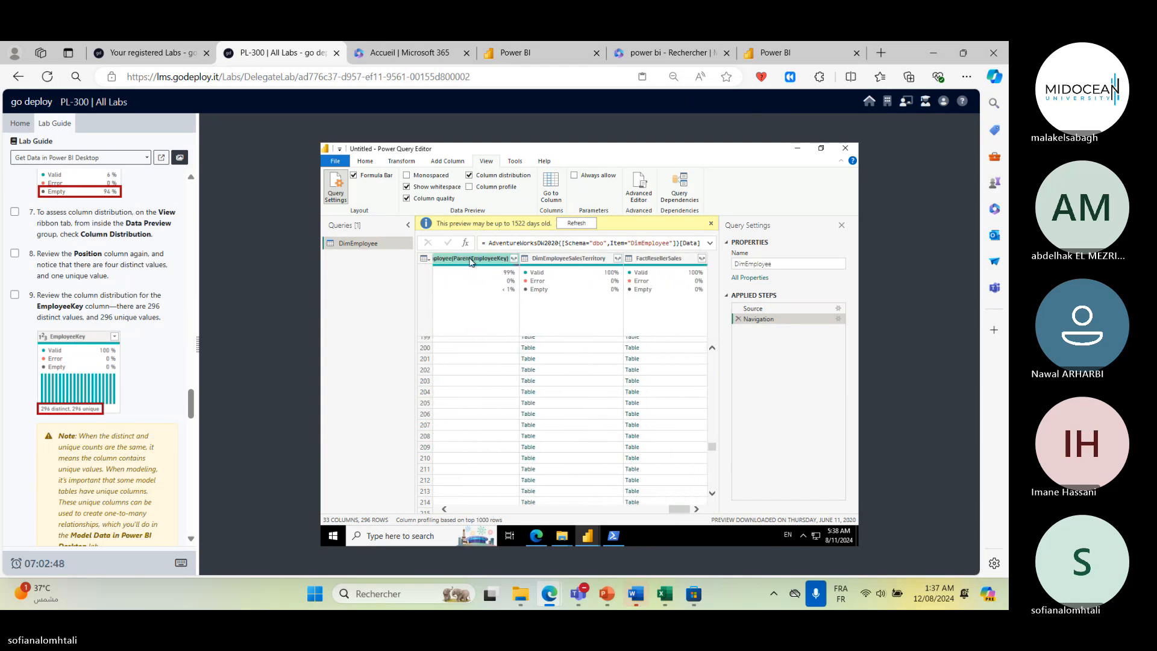
pyautogui.click(485, 176)
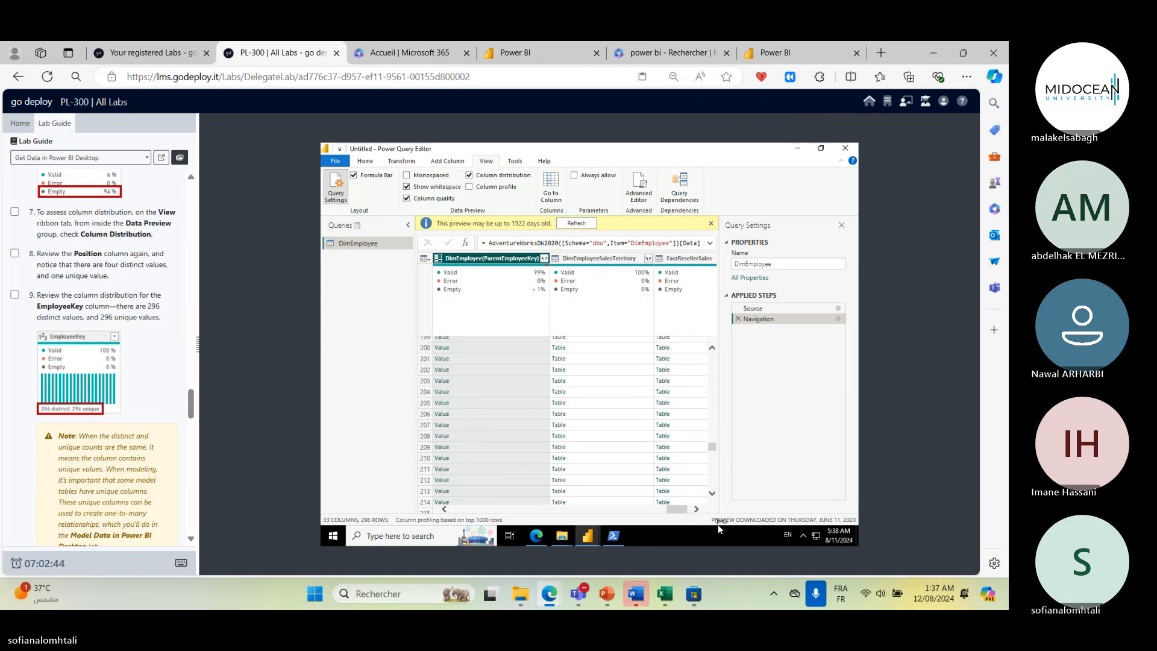
pyautogui.moveTo(672, 510); pyautogui.dragTo(659, 511)
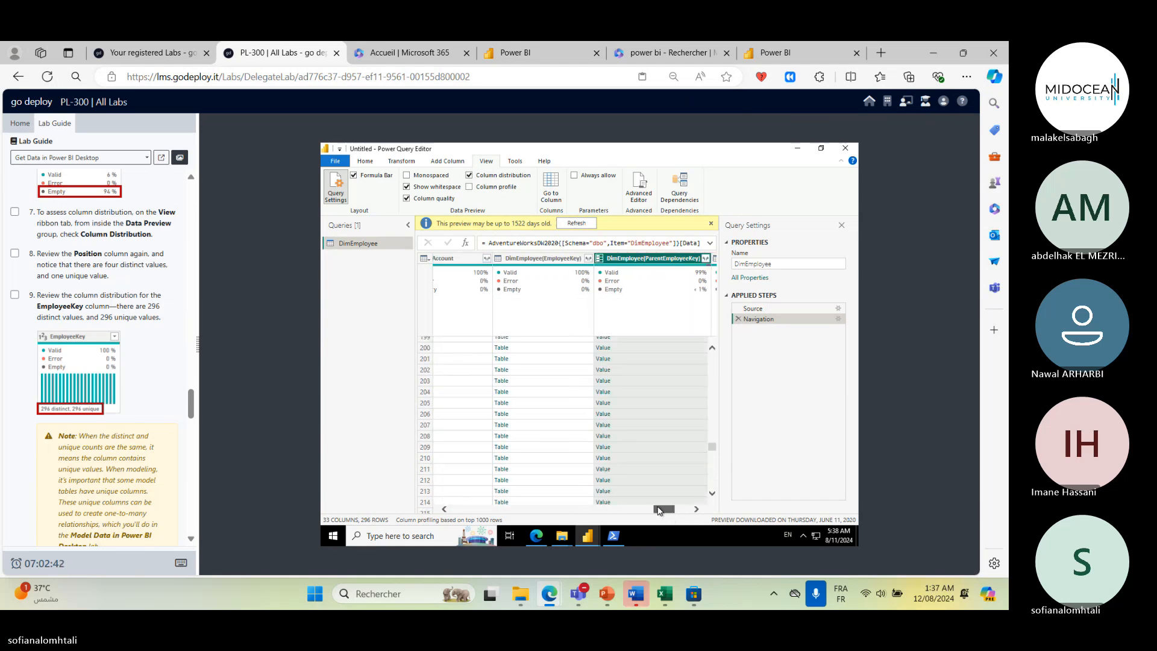
pyautogui.click(577, 315)
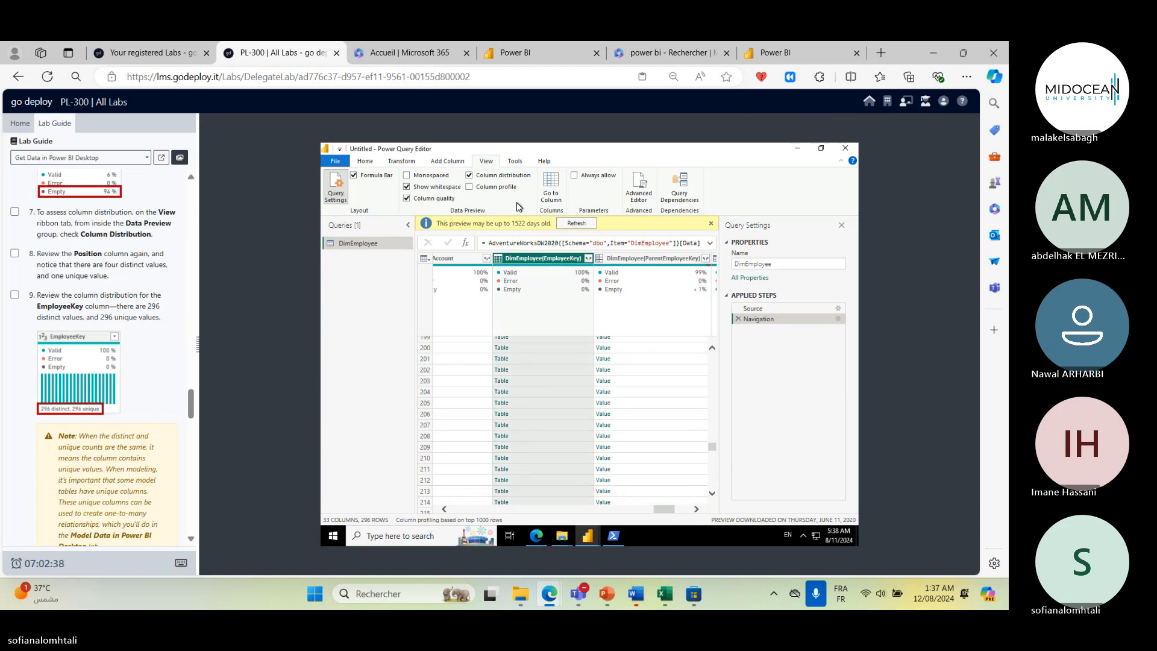
pyautogui.click(486, 187)
pyautogui.click(476, 187)
pyautogui.click(482, 175)
pyautogui.click(482, 178)
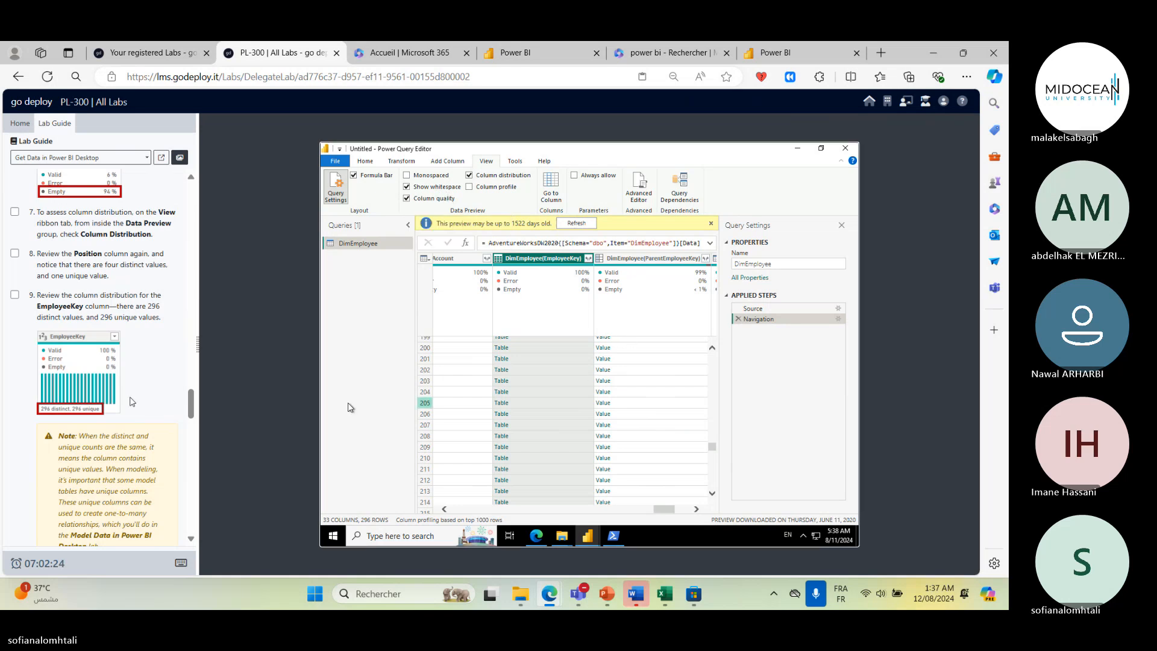
# - Read ahead in the lab guide to the Get data from a CSV file task
pyautogui.scroll(-4, 130, 398)
pyautogui.scroll(-1, 131, 398)
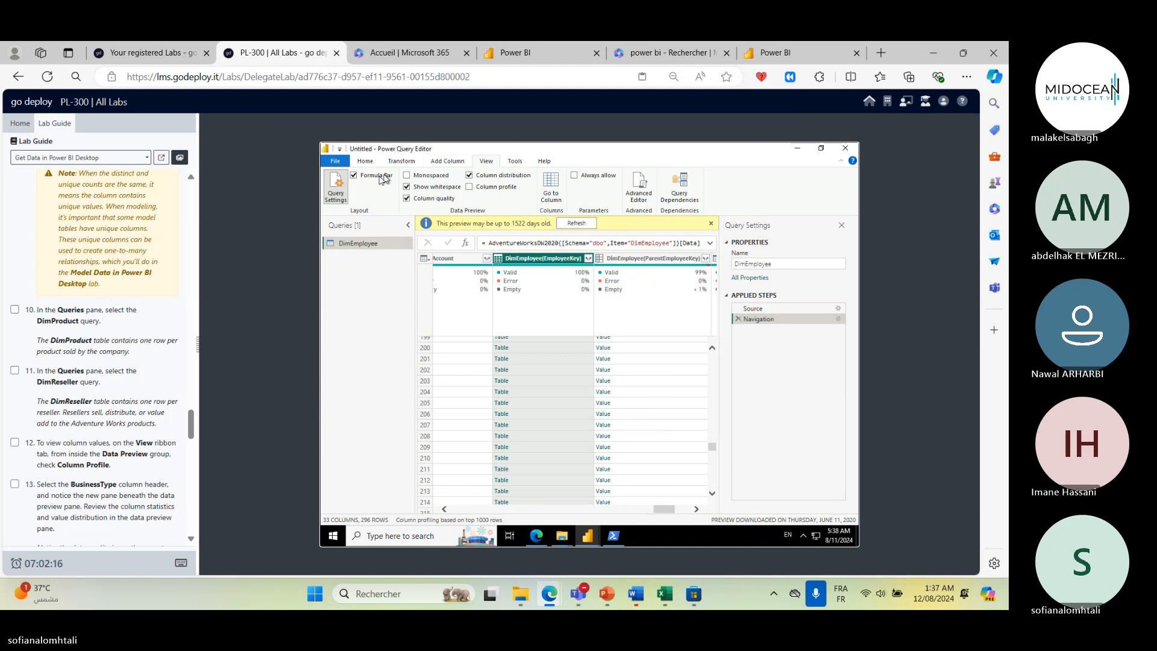
pyautogui.scroll(-1, 158, 337)
pyautogui.scroll(-3, 158, 337)
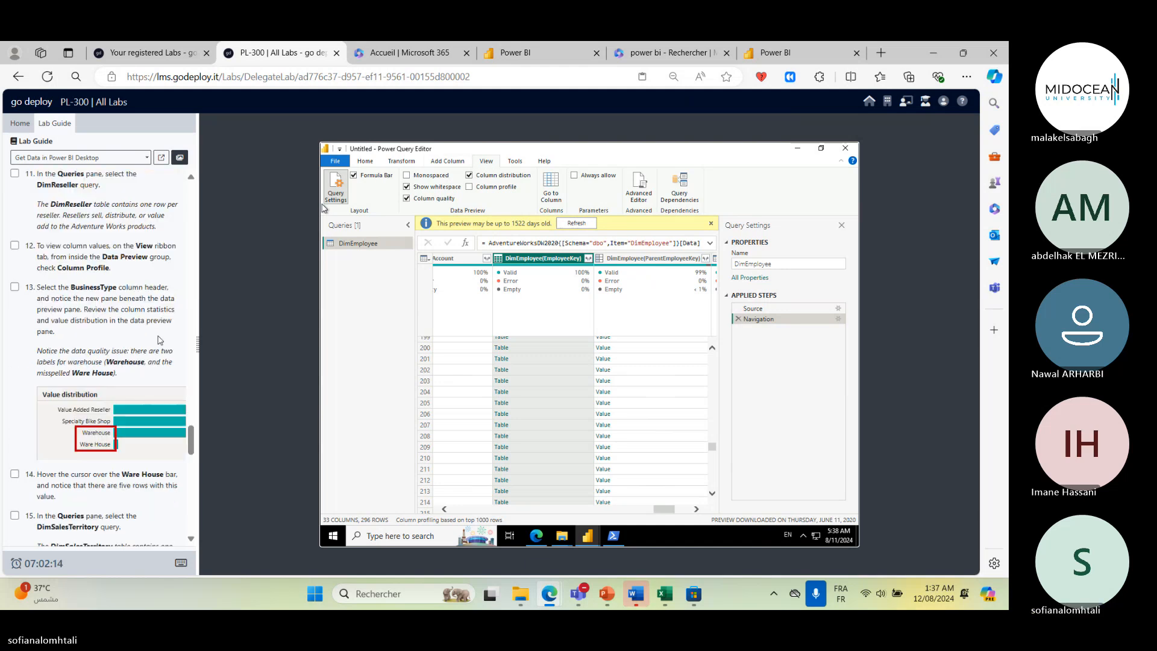
pyautogui.scroll(-7, 159, 340)
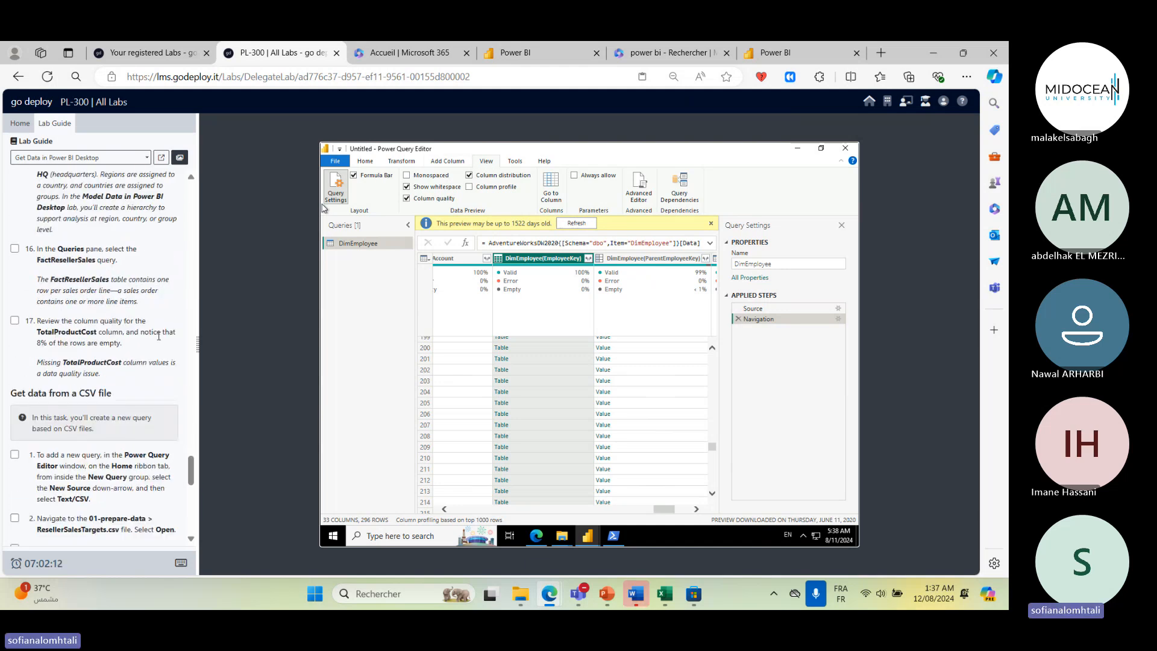
pyautogui.scroll(-3, 158, 336)
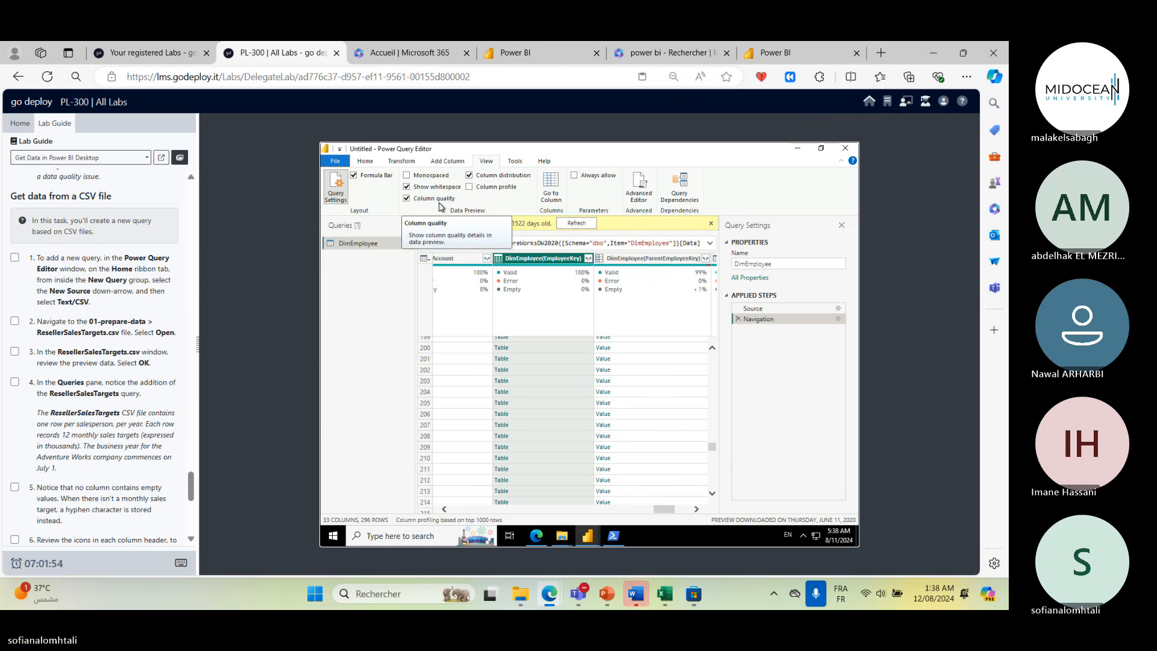
# - Add a new Text/CSV query from Downloads\01-prepare-data\ResellerSalesTargets.csv
pyautogui.click(365, 161)
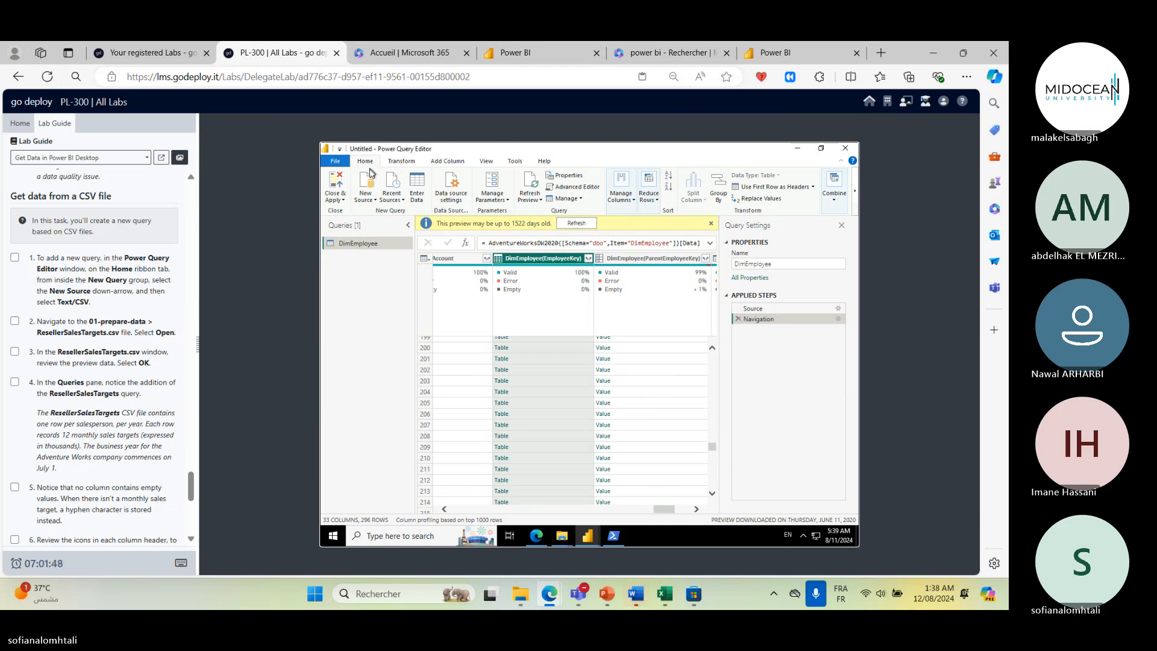
pyautogui.click(371, 200)
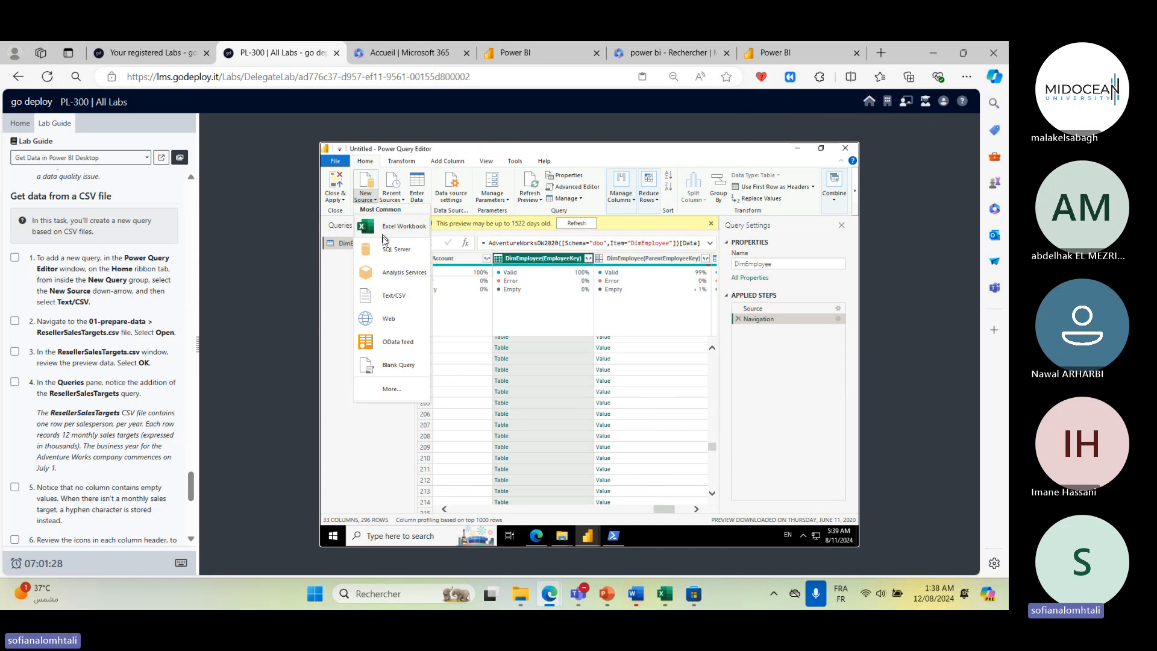
pyautogui.click(393, 296)
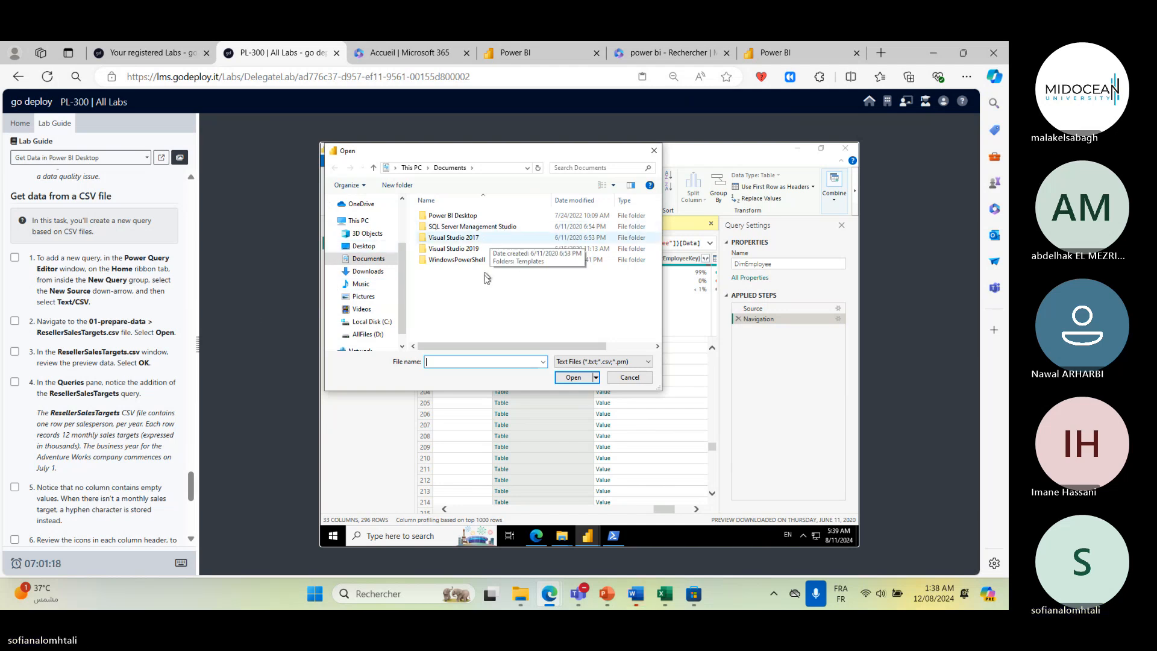
pyautogui.click(366, 271)
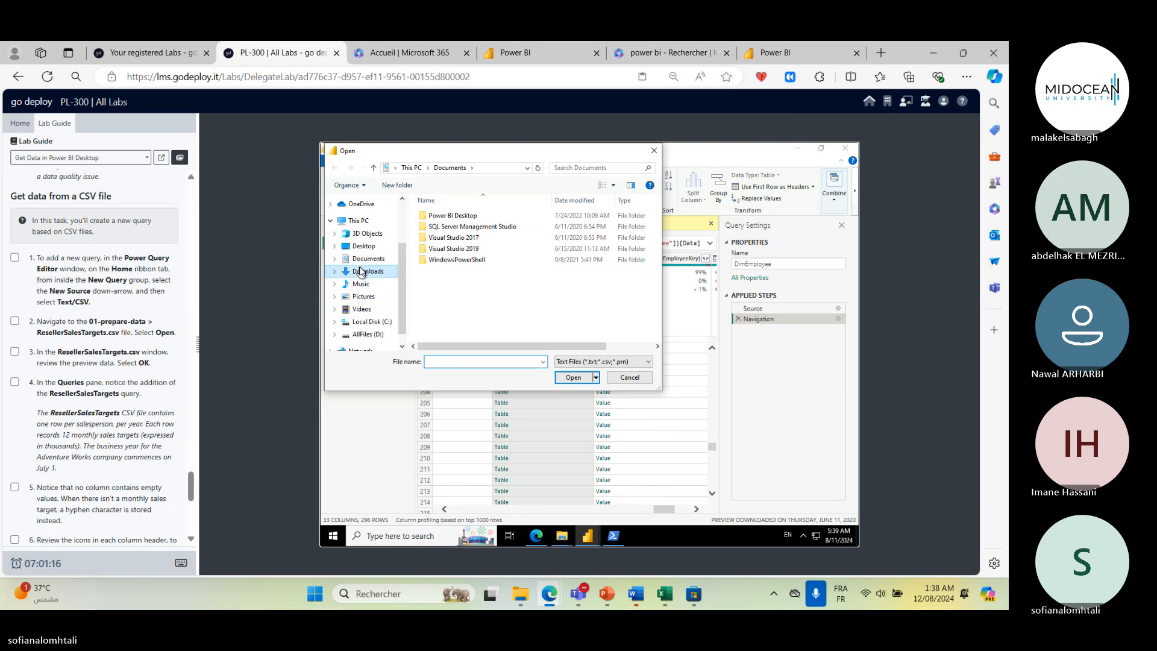
pyautogui.click(482, 233)
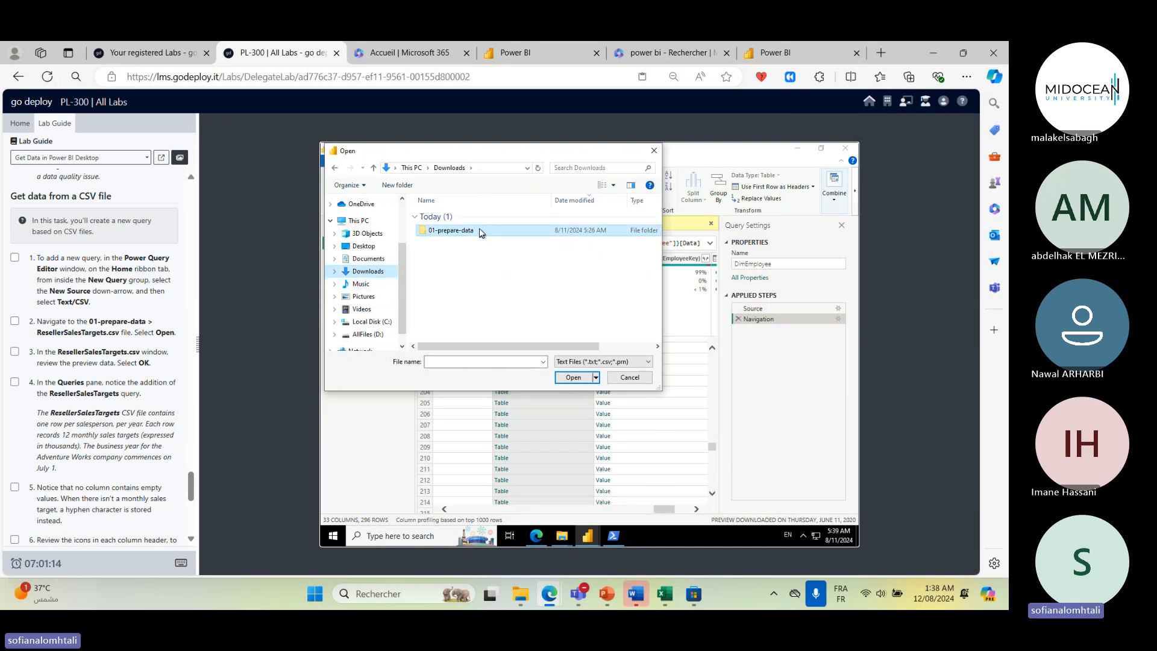
pyautogui.doubleClick(481, 231)
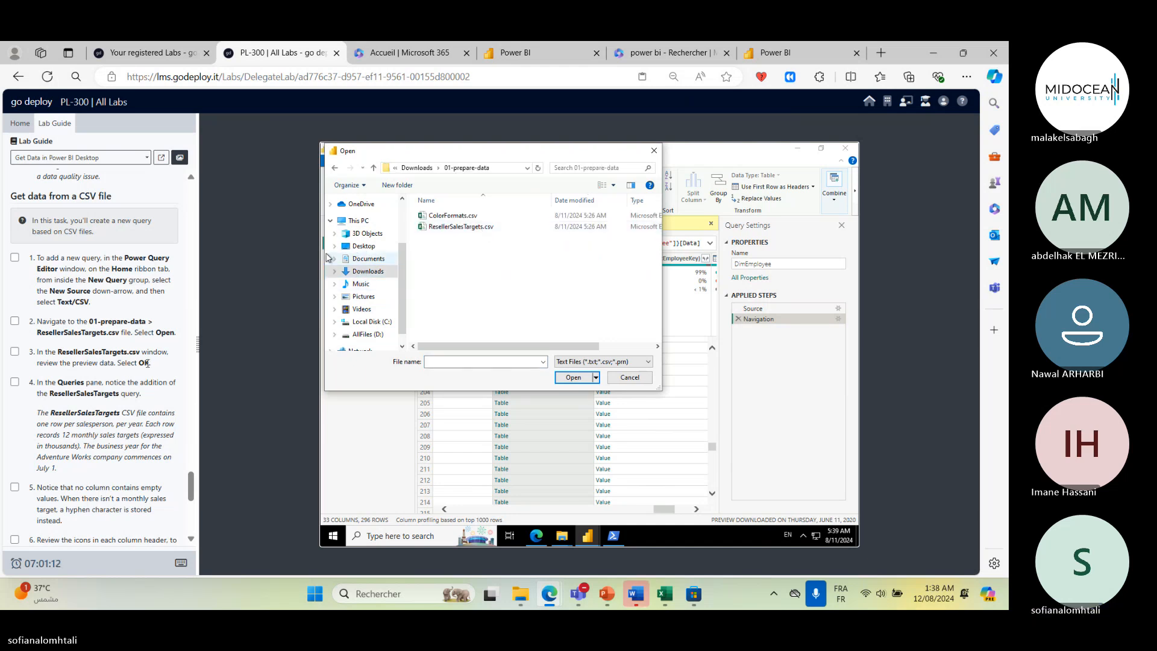
pyautogui.doubleClick(482, 228)
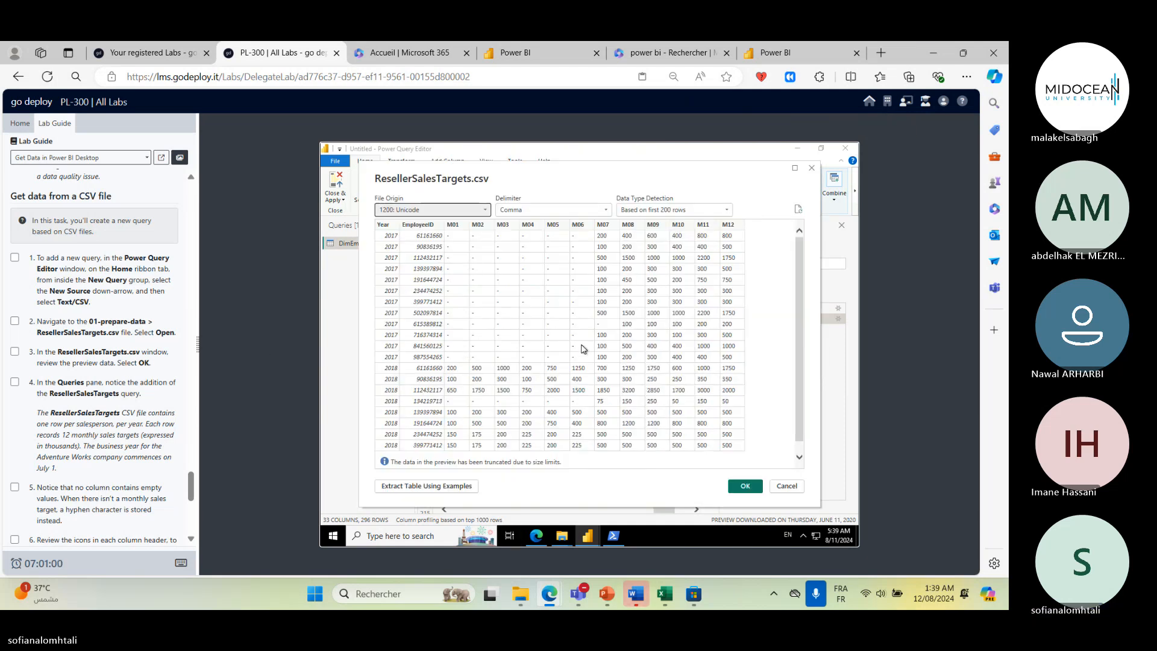
pyautogui.scroll(-1, 582, 348)
pyautogui.scroll(1, 582, 348)
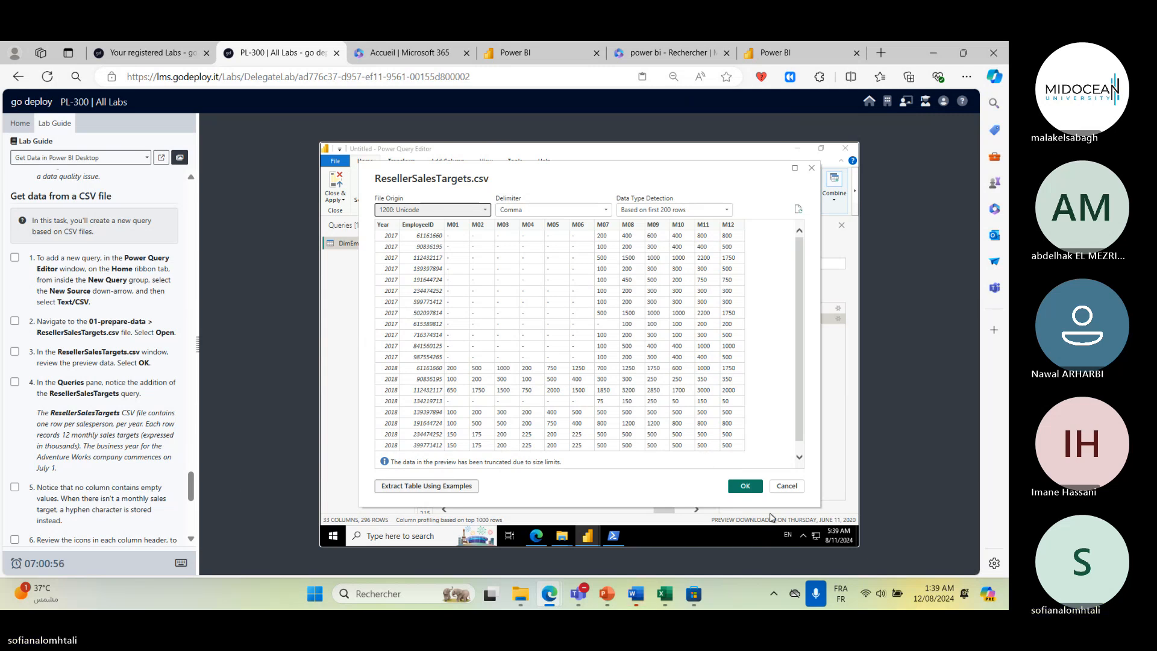
pyautogui.click(745, 498)
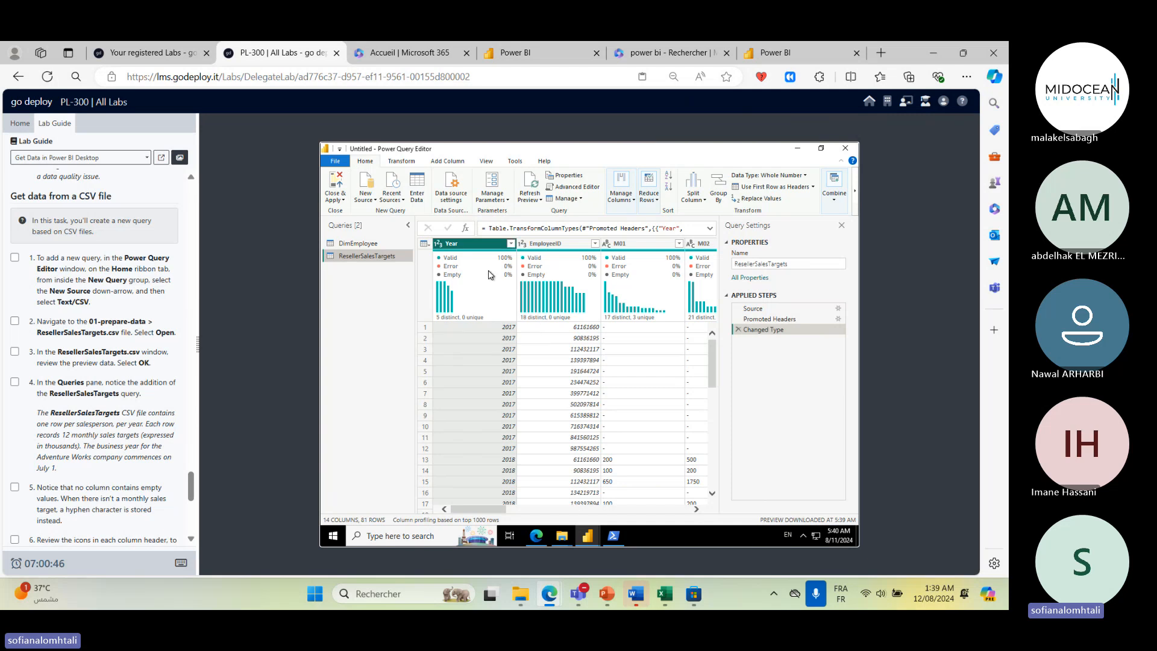
# - Scroll through the ResellerSalesTargets preview rows and across to the monthly M10–M12 columns
pyautogui.scroll(-3, 515, 393)
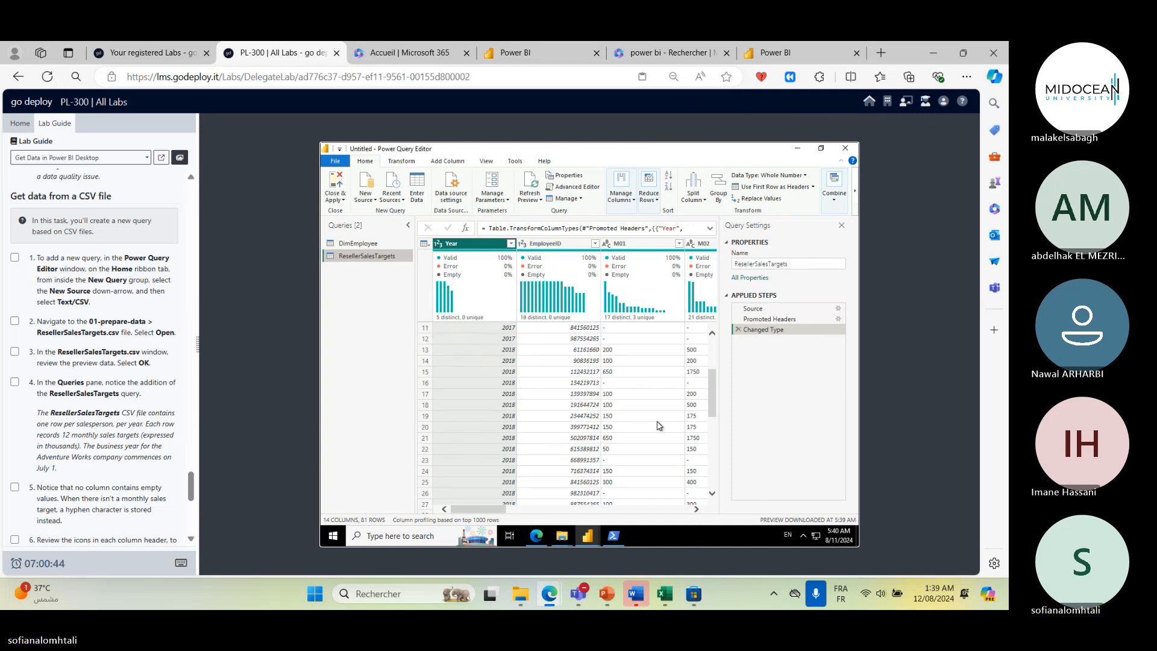
pyautogui.moveTo(709, 399); pyautogui.dragTo(709, 479)
pyautogui.moveTo(694, 518); pyautogui.dragTo(681, 270)
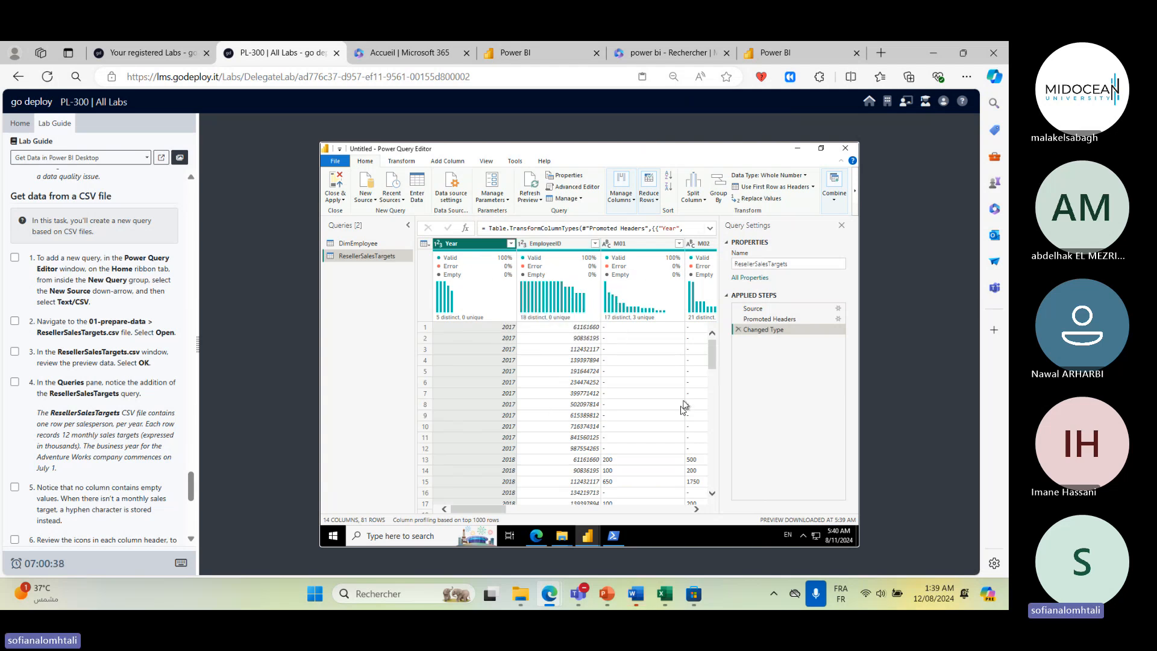
pyautogui.moveTo(501, 513); pyautogui.dragTo(468, 492)
pyautogui.moveTo(473, 511); pyautogui.dragTo(659, 514)
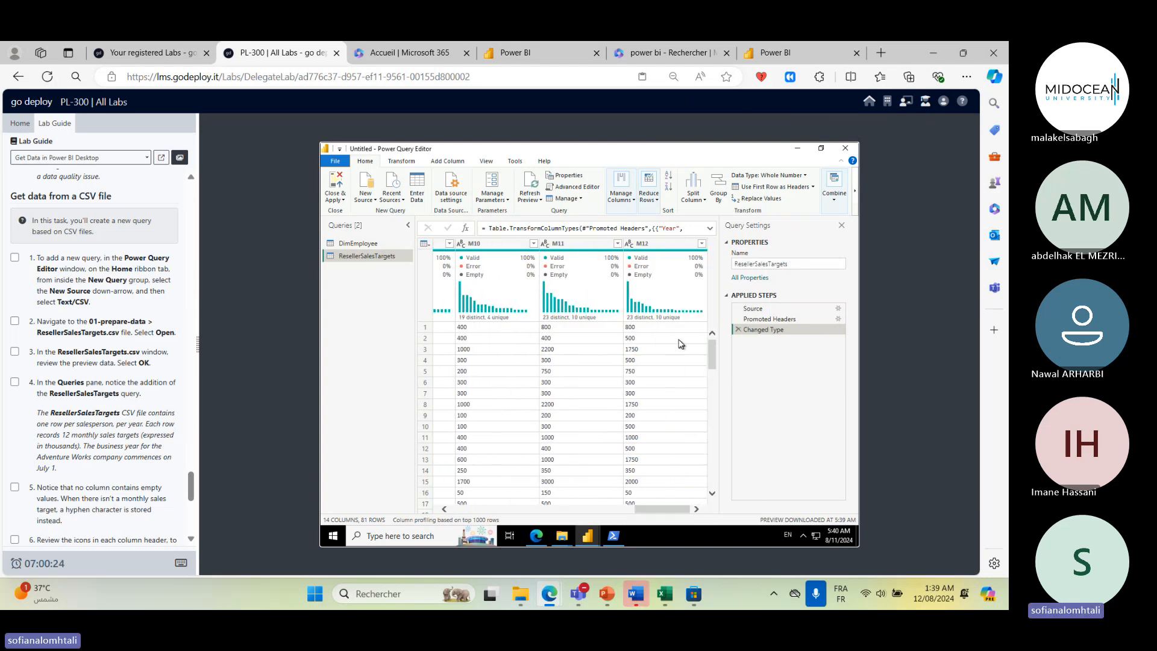
# - Scroll back to the first ResellerSalesTargets columns and read the lab guide's remaining steps on column icons and ColorFormats
pyautogui.scroll(-3, 678, 342)
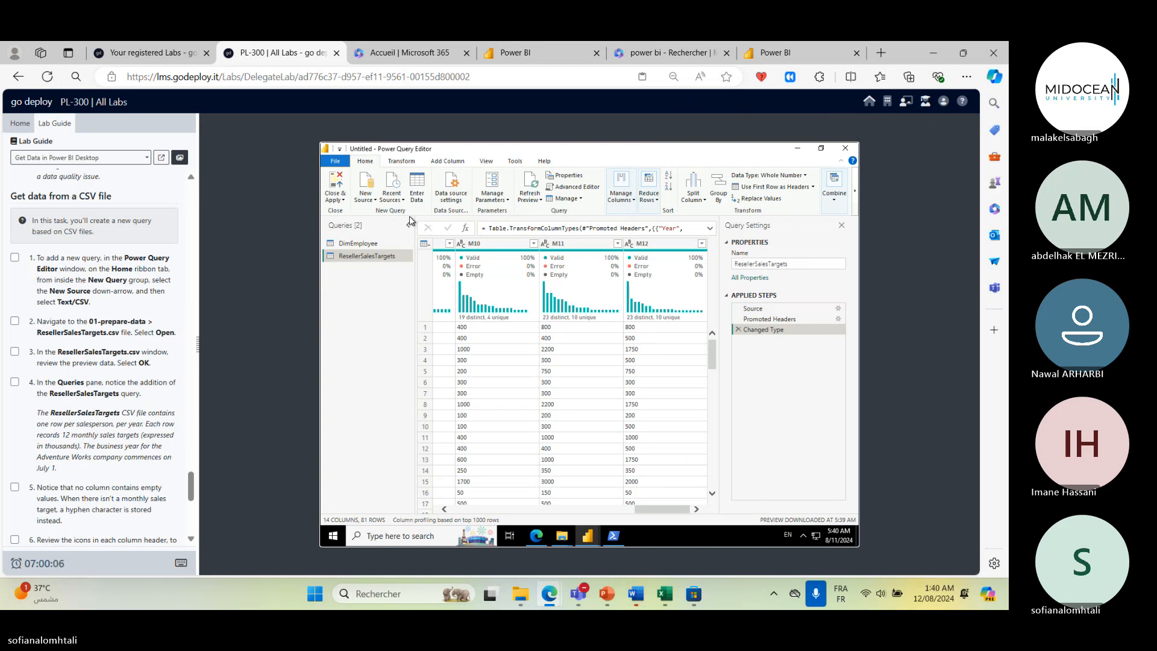
pyautogui.click(579, 199)
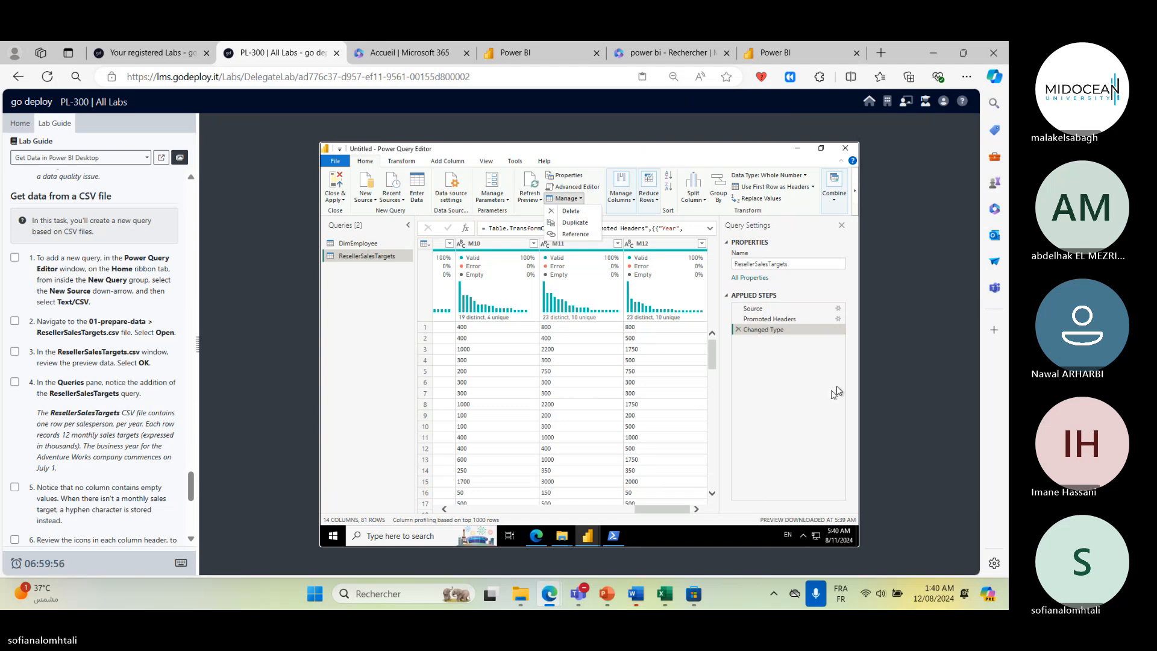
pyautogui.scroll(-4, 145, 470)
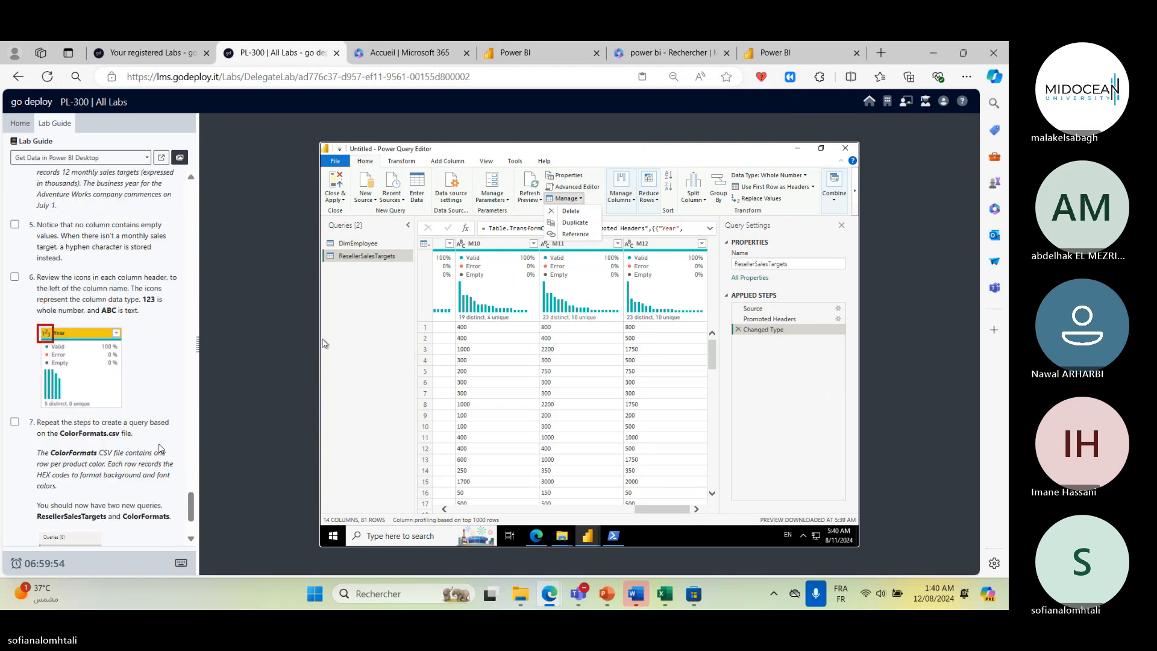
pyautogui.click(642, 512)
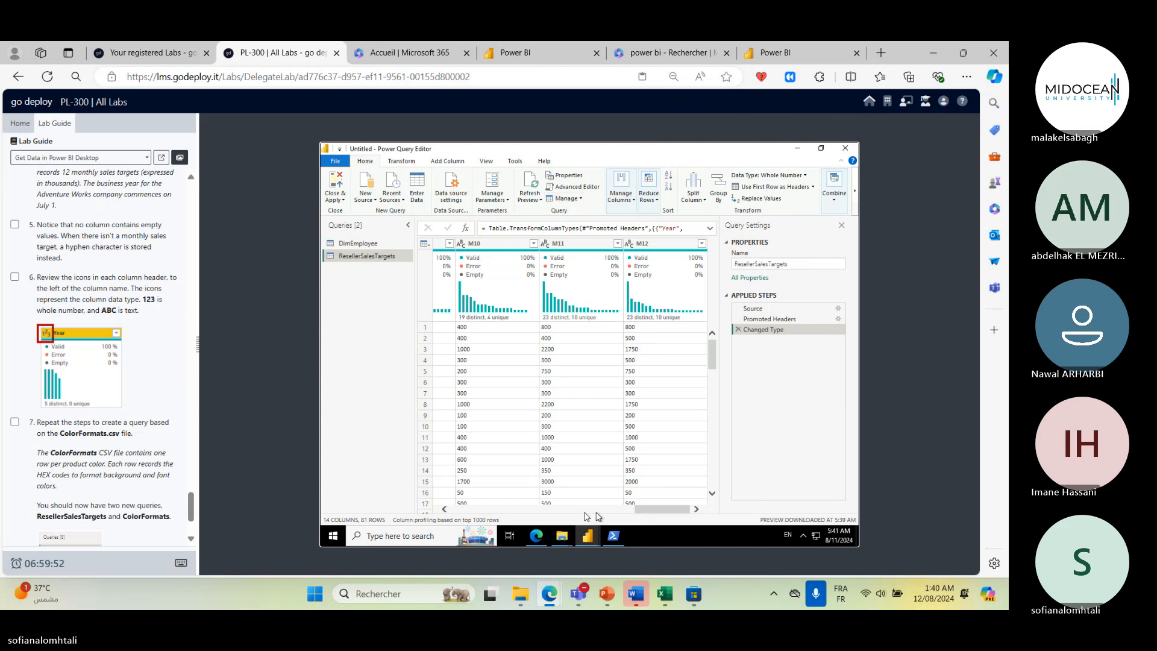
pyautogui.click(535, 509)
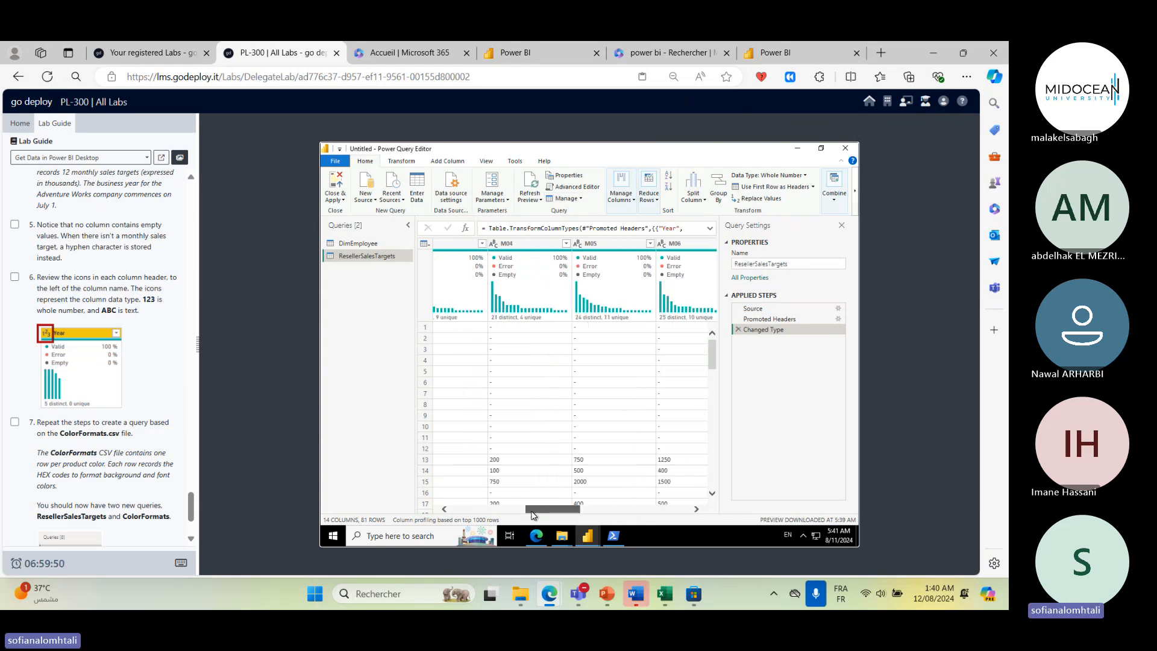
pyautogui.click(512, 510)
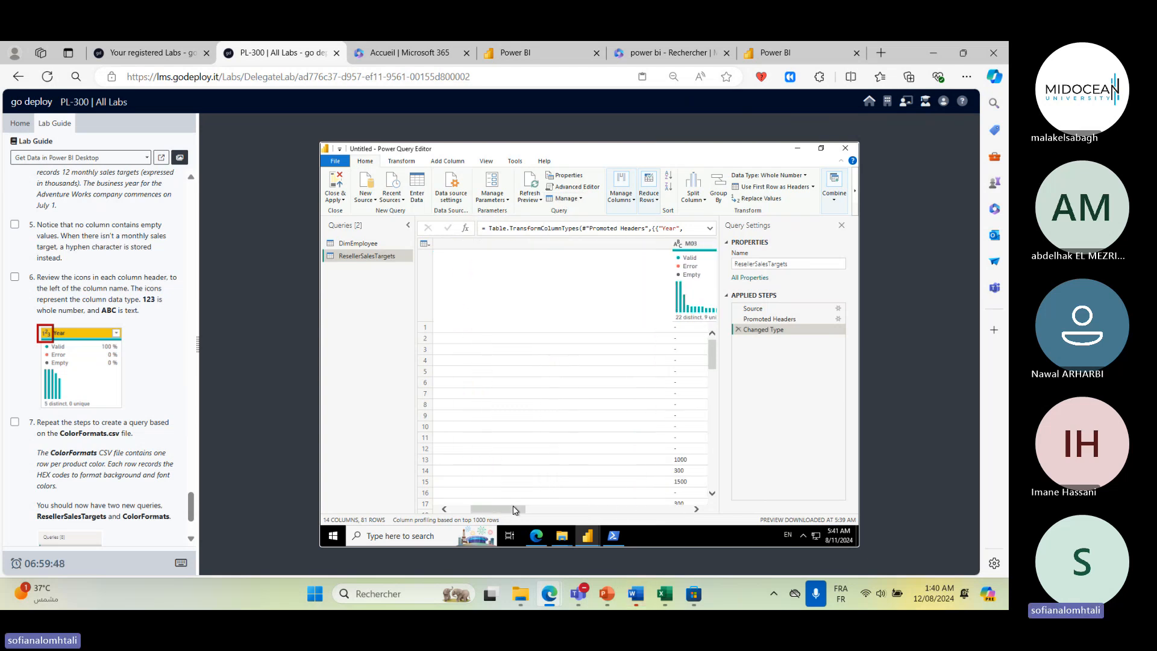
pyautogui.scroll(-2, 105, 416)
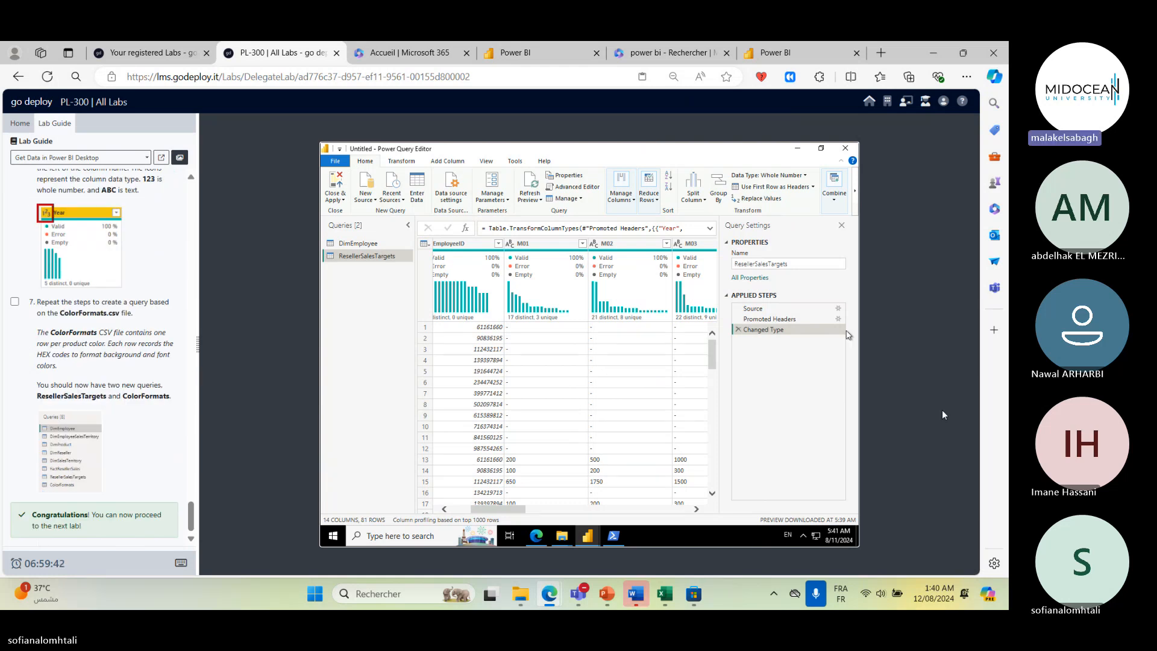
# - Minimize the Power Query Editor to return to the Power BI Desktop report view
pyautogui.click(908, 444)
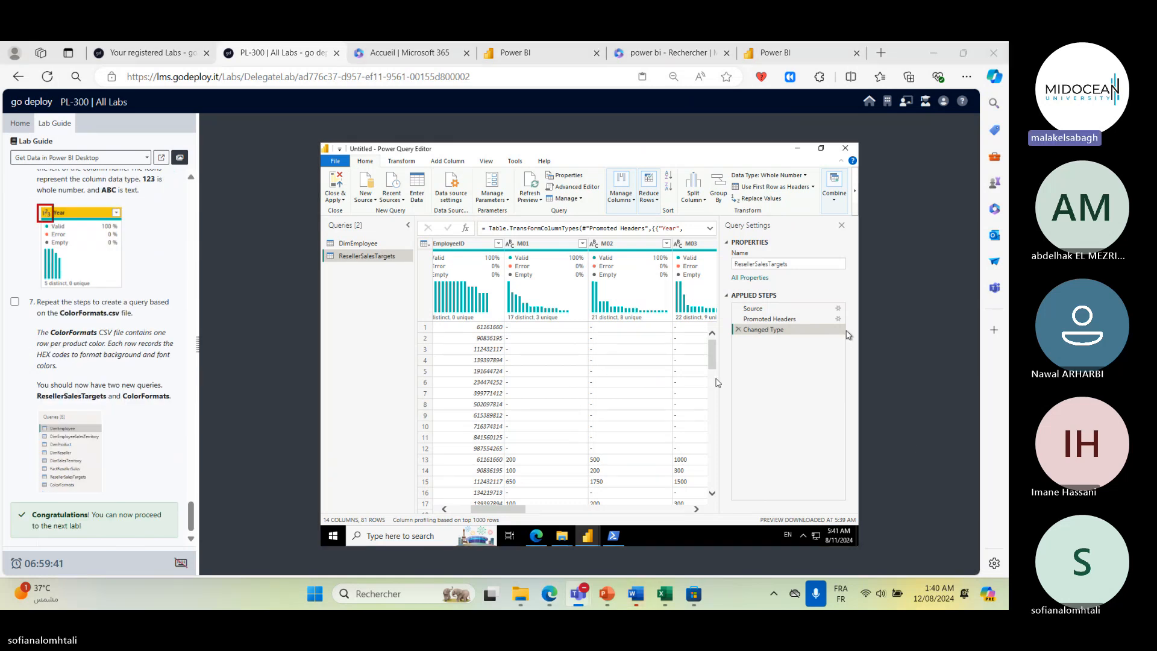
pyautogui.click(812, 388)
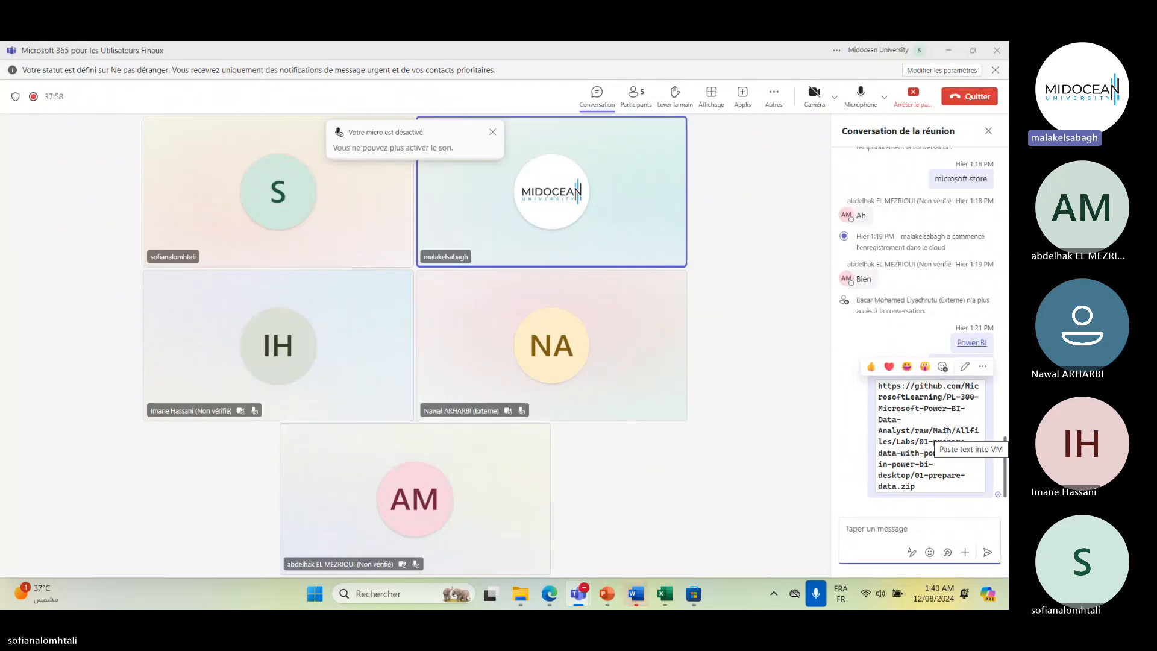
pyautogui.click(948, 51)
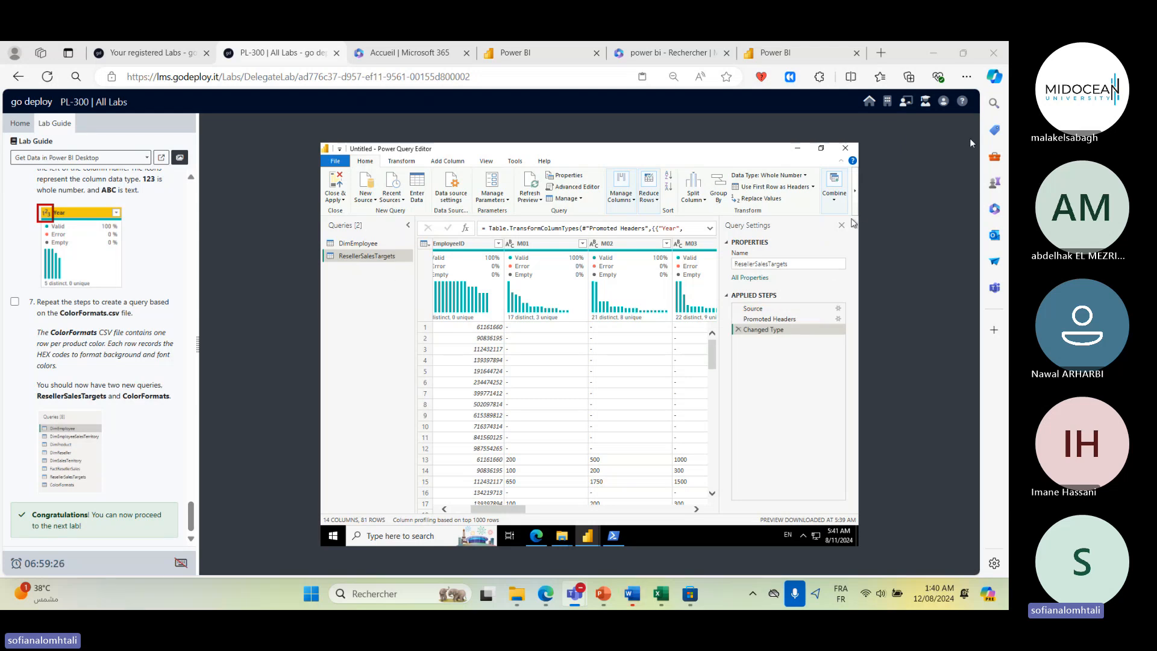
pyautogui.click(799, 150)
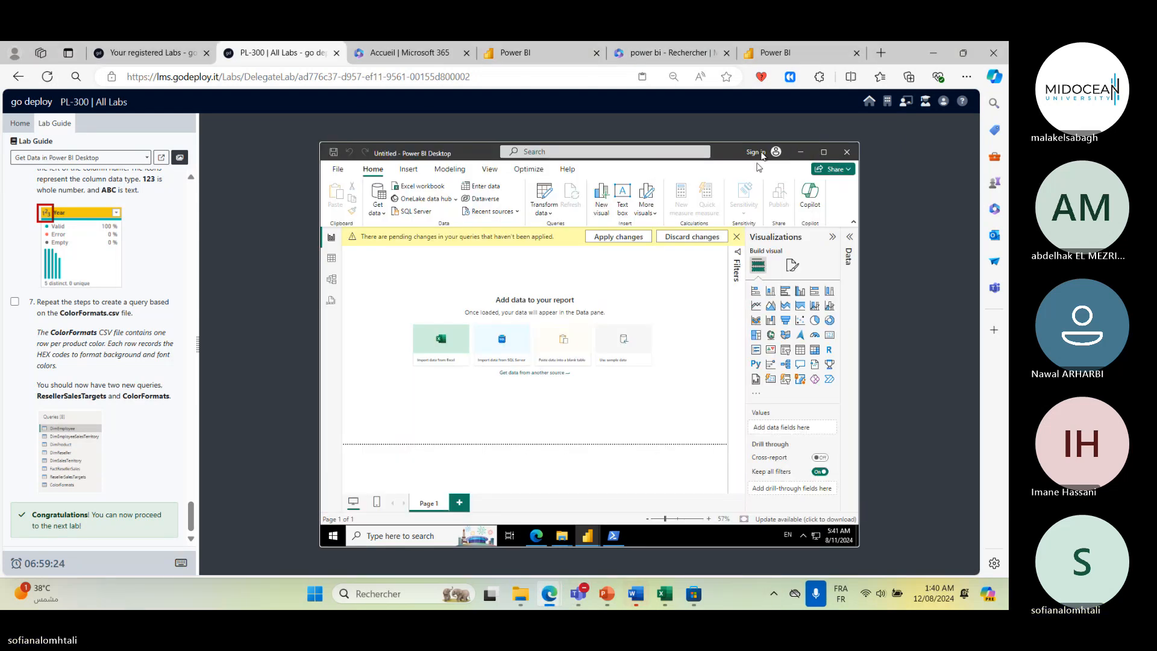
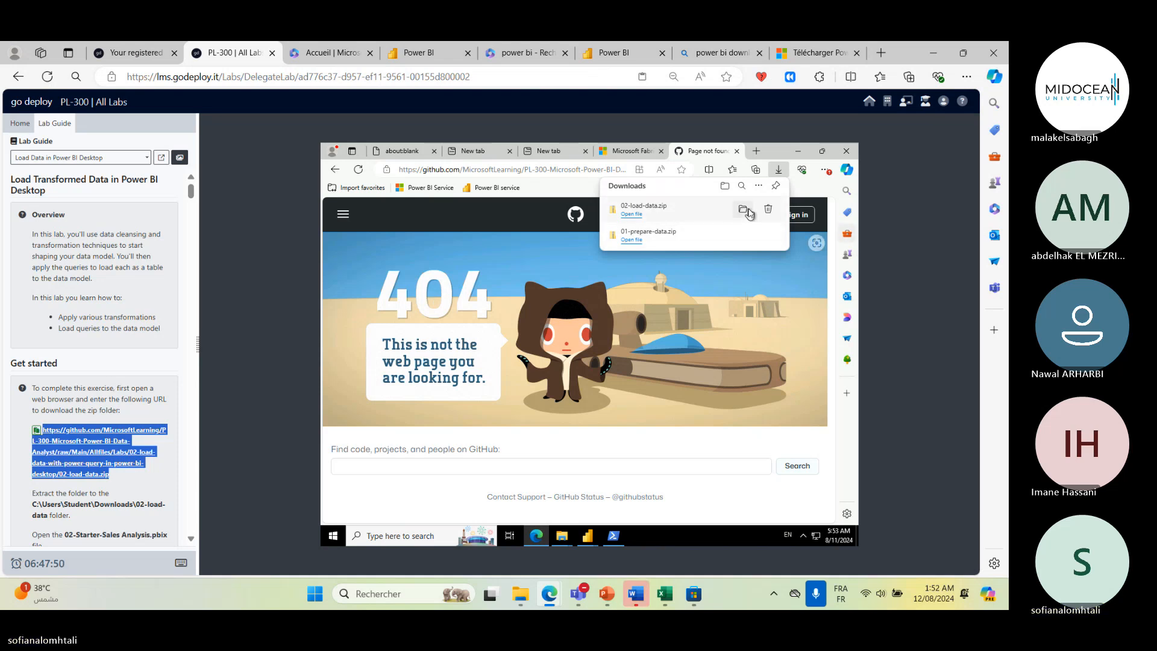
# - Extract 02-load-data.zip from the Downloads folder into C:\Users\Student\Downloads\02-load-data
pyautogui.click(745, 208)
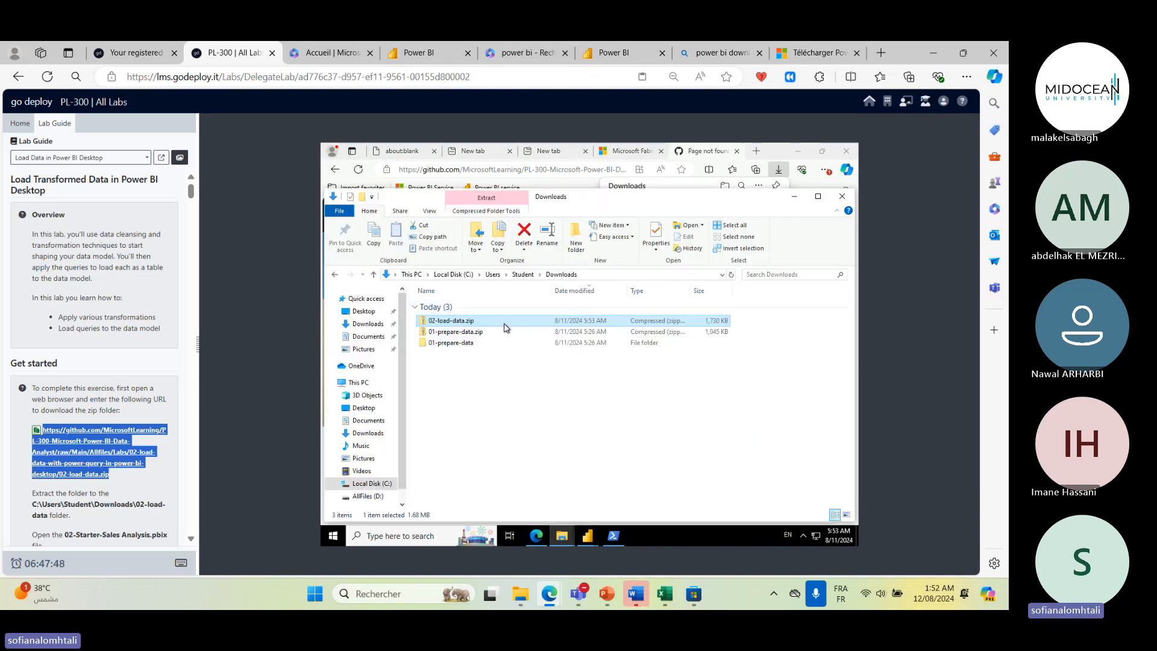
pyautogui.rightClick(504, 315)
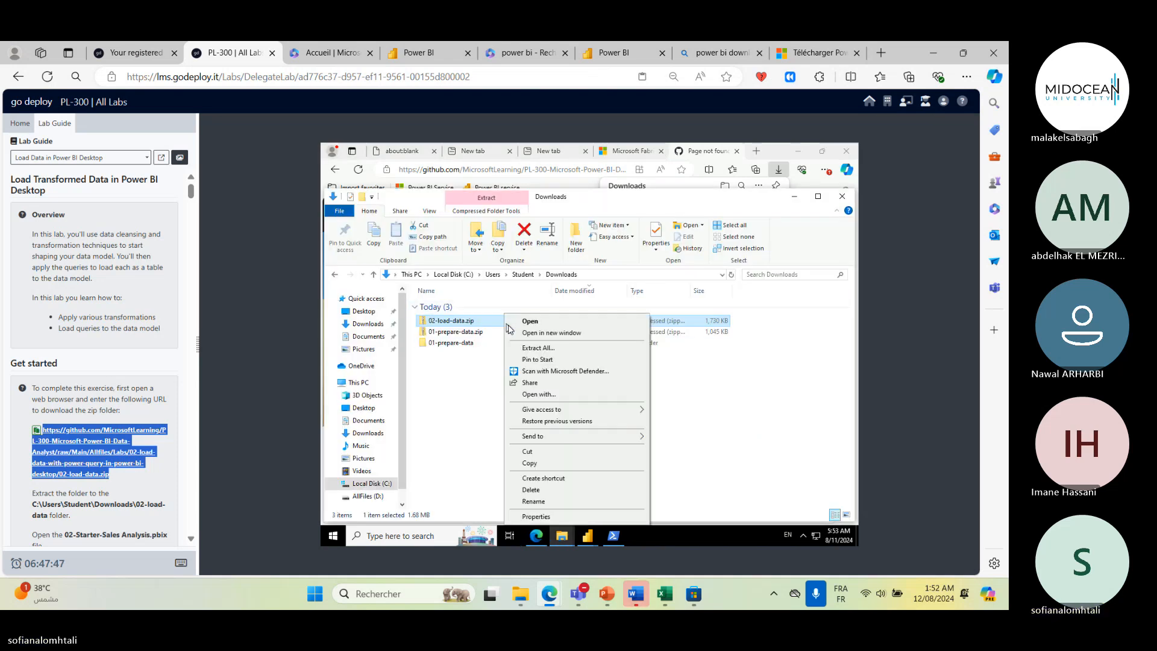
pyautogui.click(582, 348)
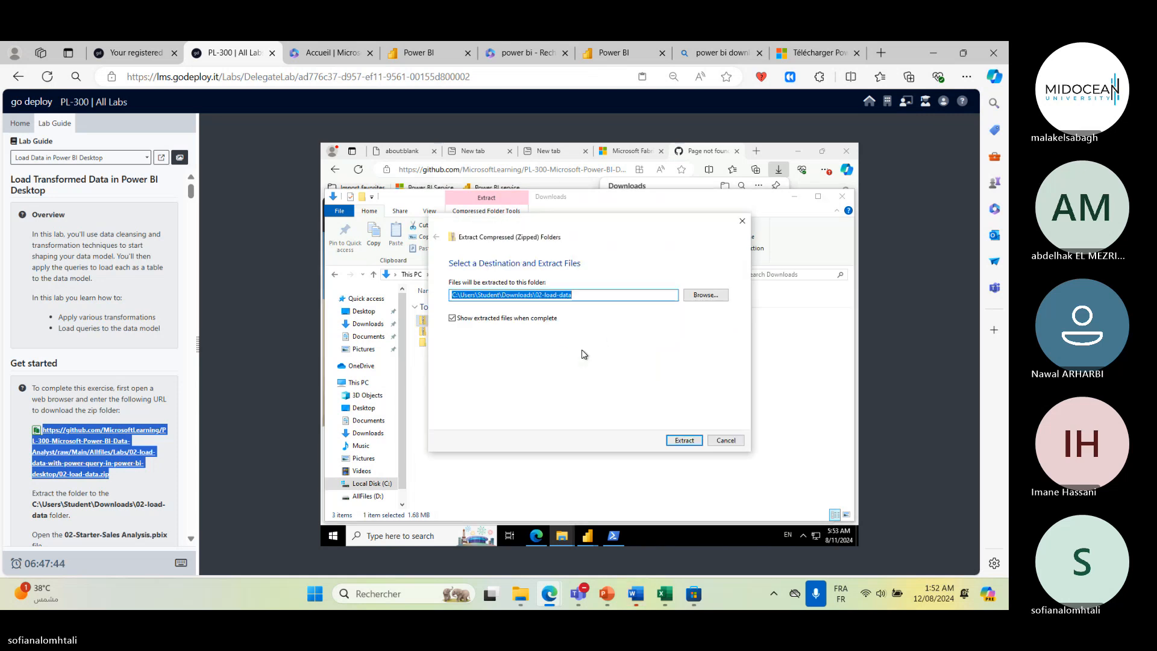
pyautogui.click(680, 436)
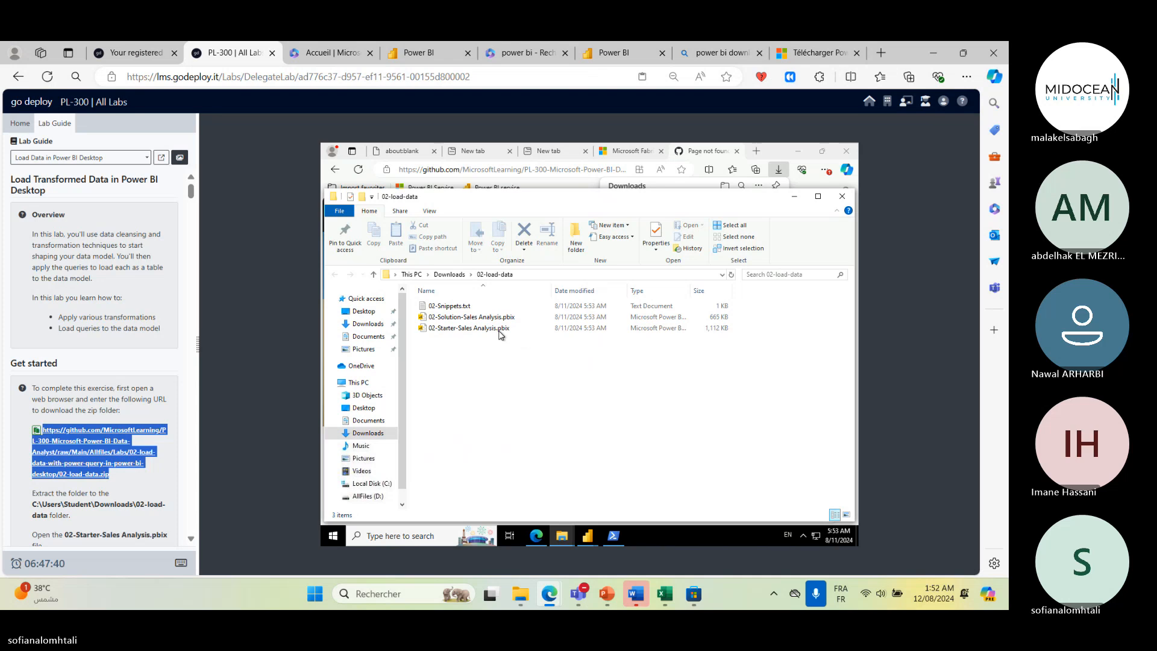
# - Open 02-Starter-Sales Analysis.pbix from the extracted 02-load-data folder
pyautogui.scroll(-3, 114, 461)
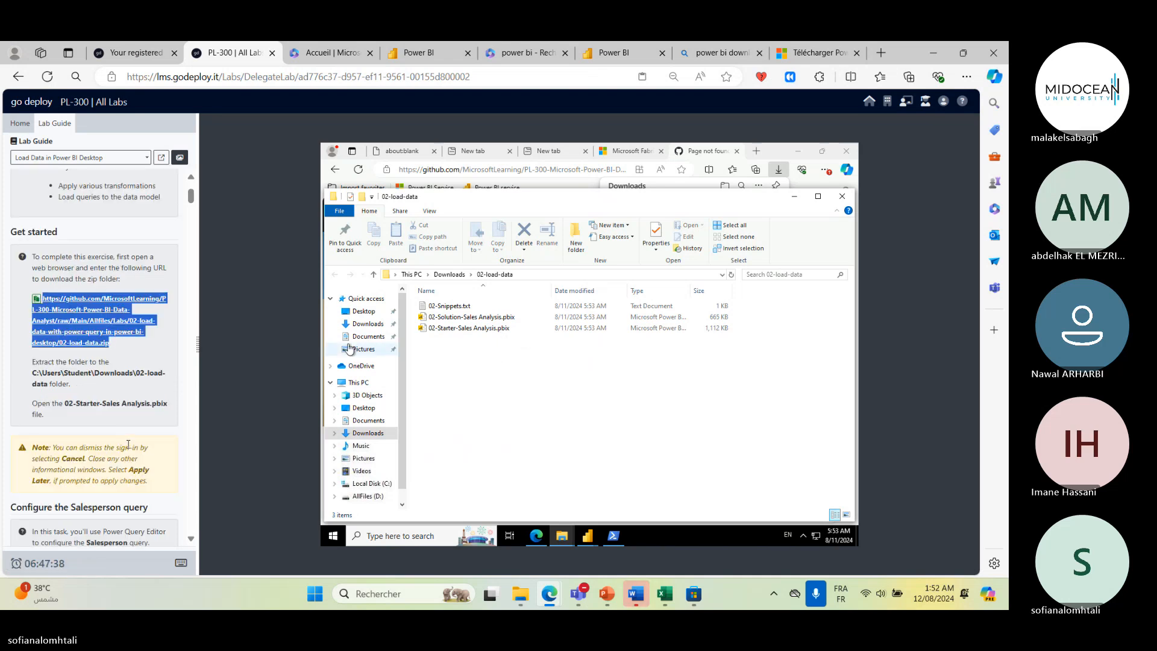
pyautogui.scroll(-3, 128, 444)
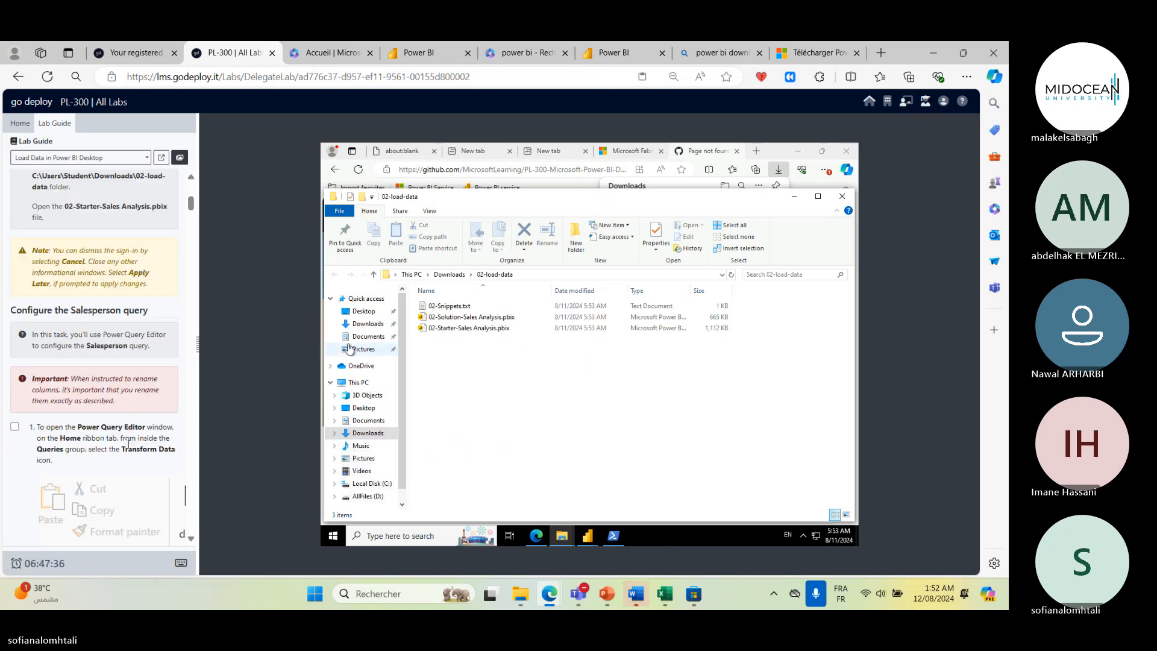
pyautogui.scroll(-3, 128, 444)
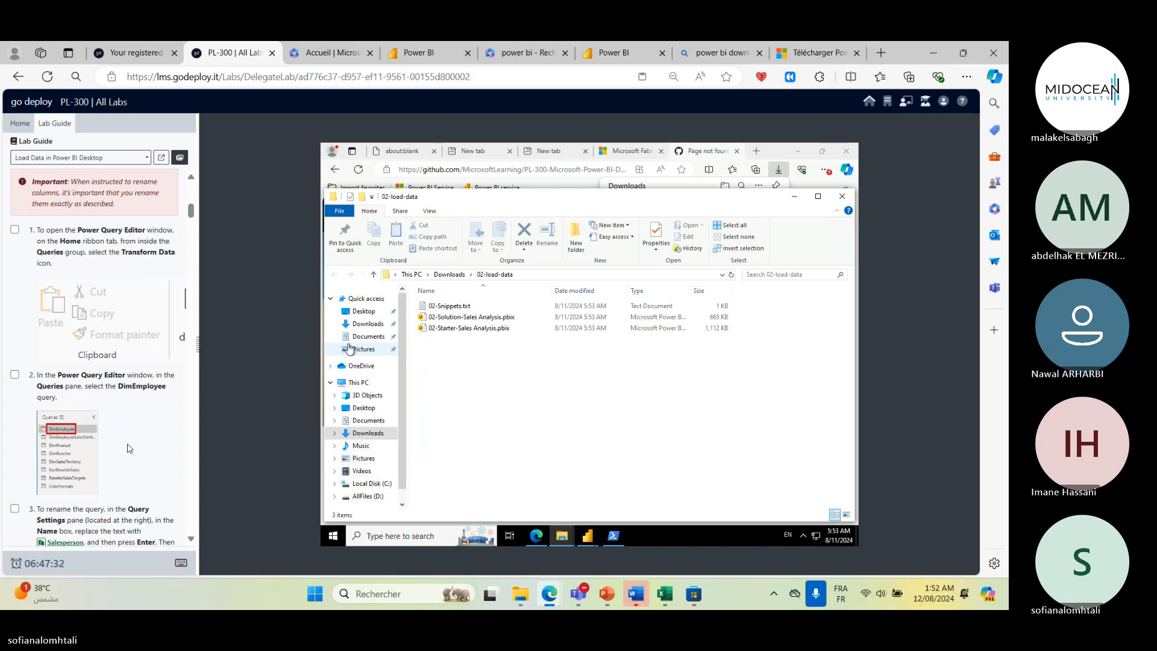
pyautogui.scroll(9, 128, 448)
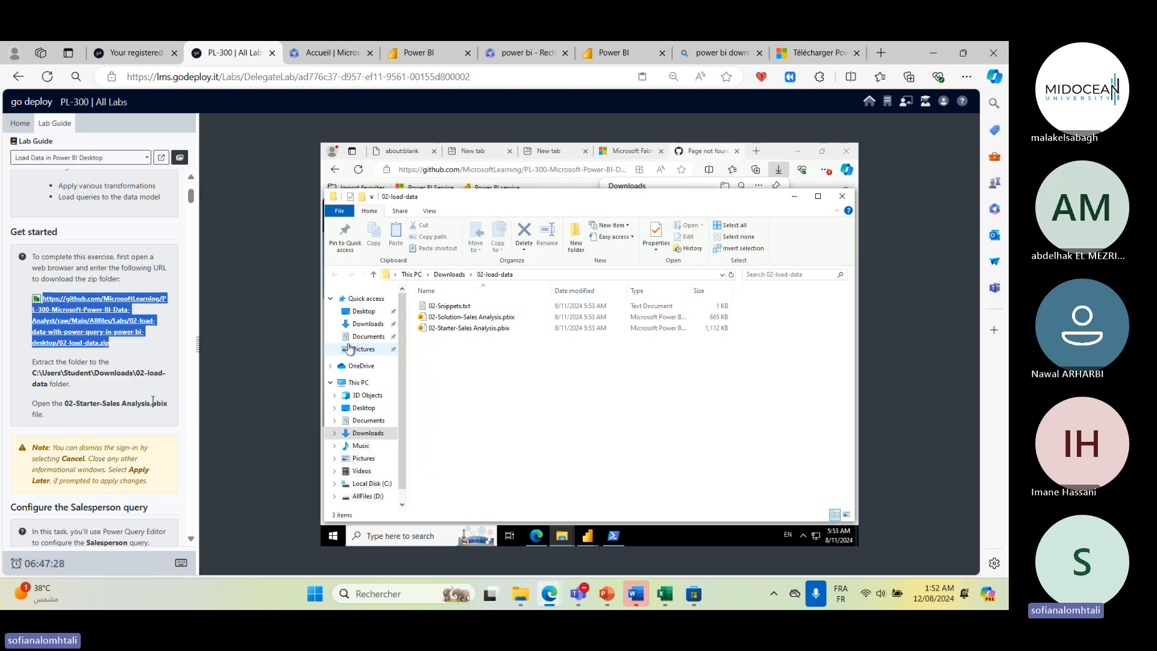
pyautogui.doubleClick(469, 327)
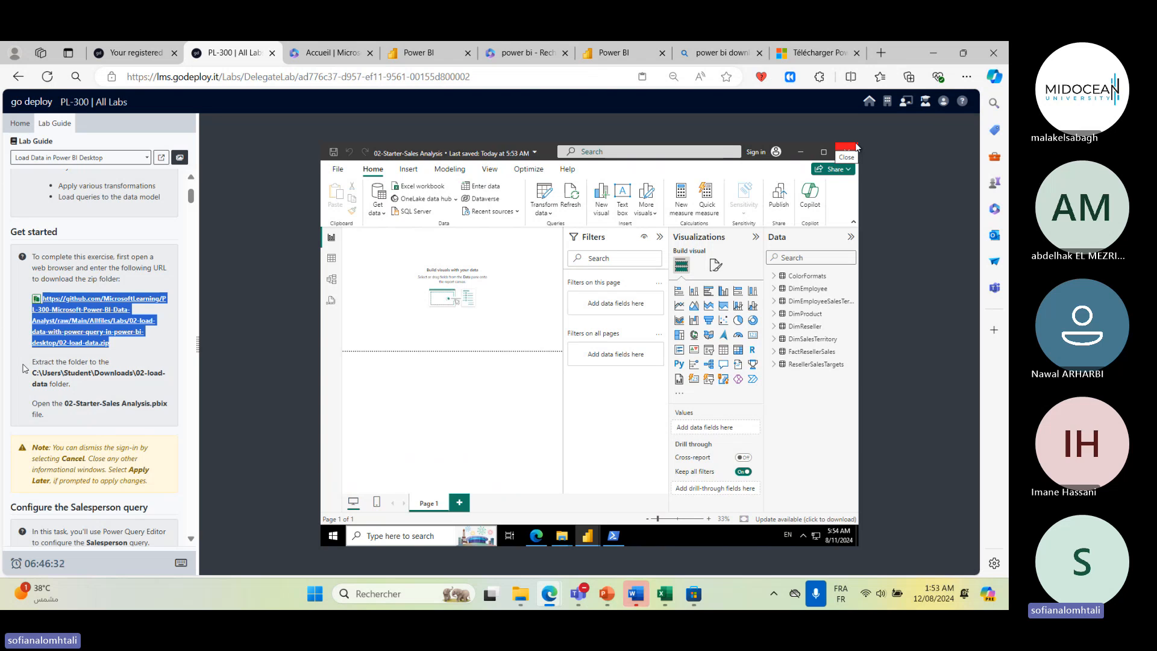
pyautogui.scroll(-5, 152, 420)
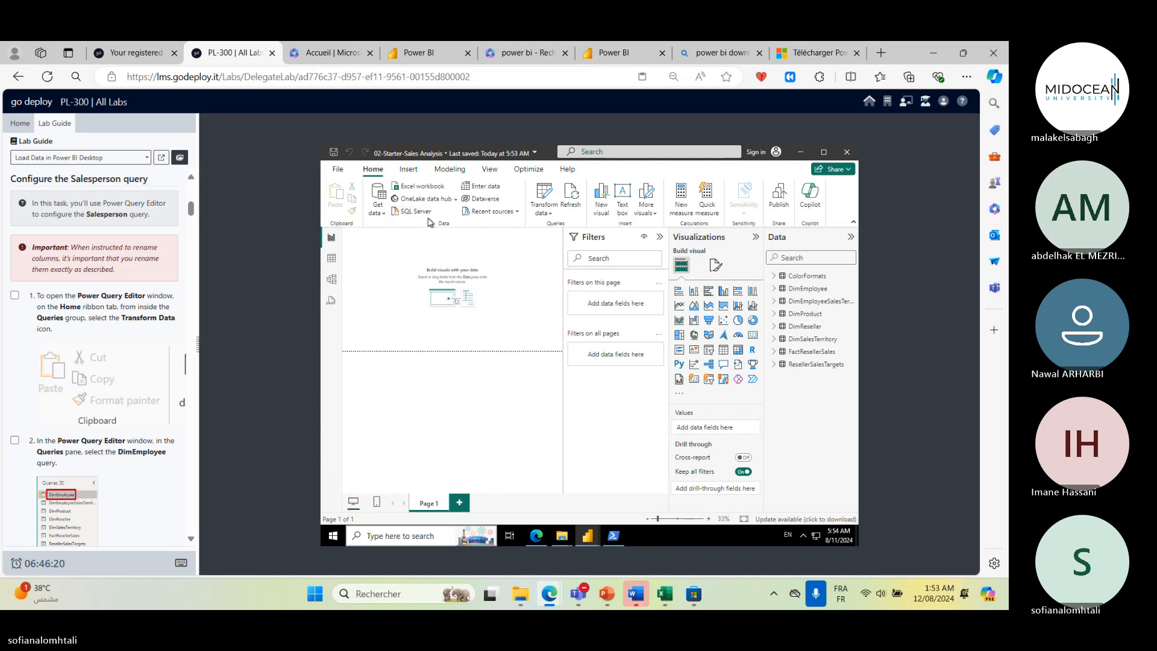
pyautogui.click(500, 172)
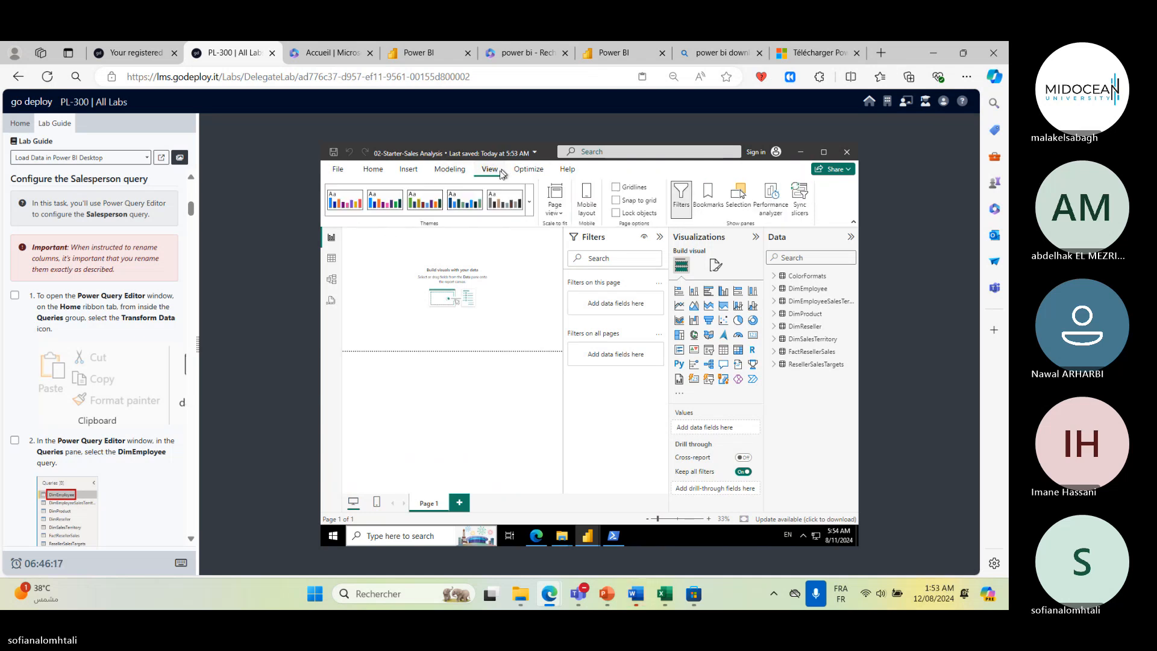
pyautogui.click(374, 170)
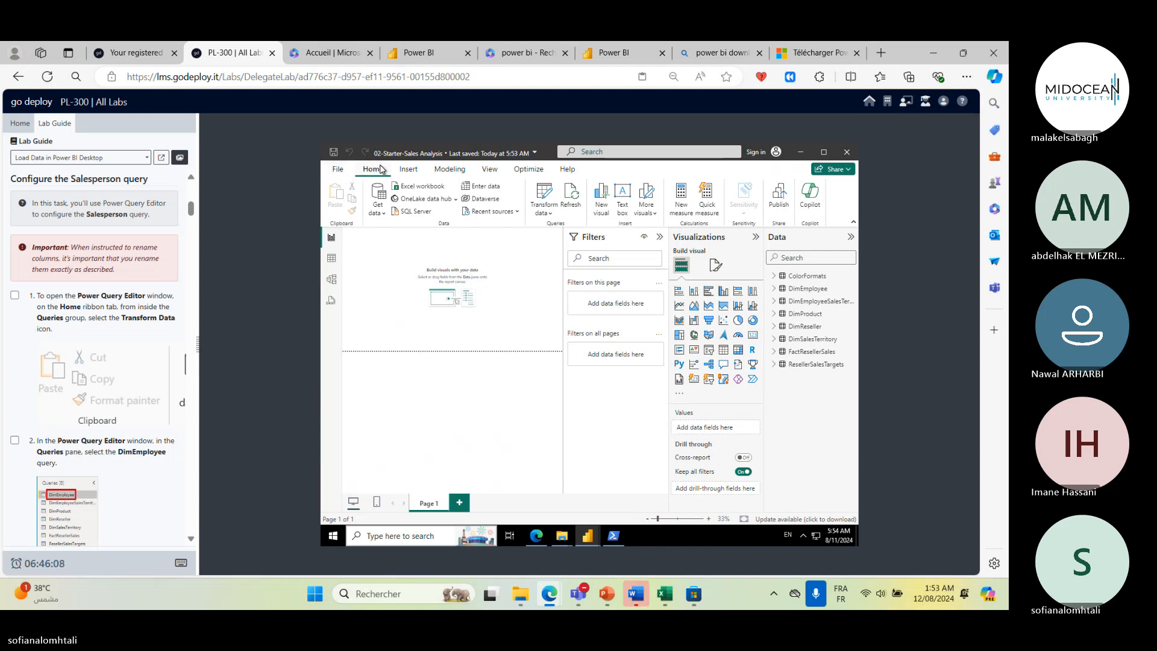
pyautogui.click(347, 175)
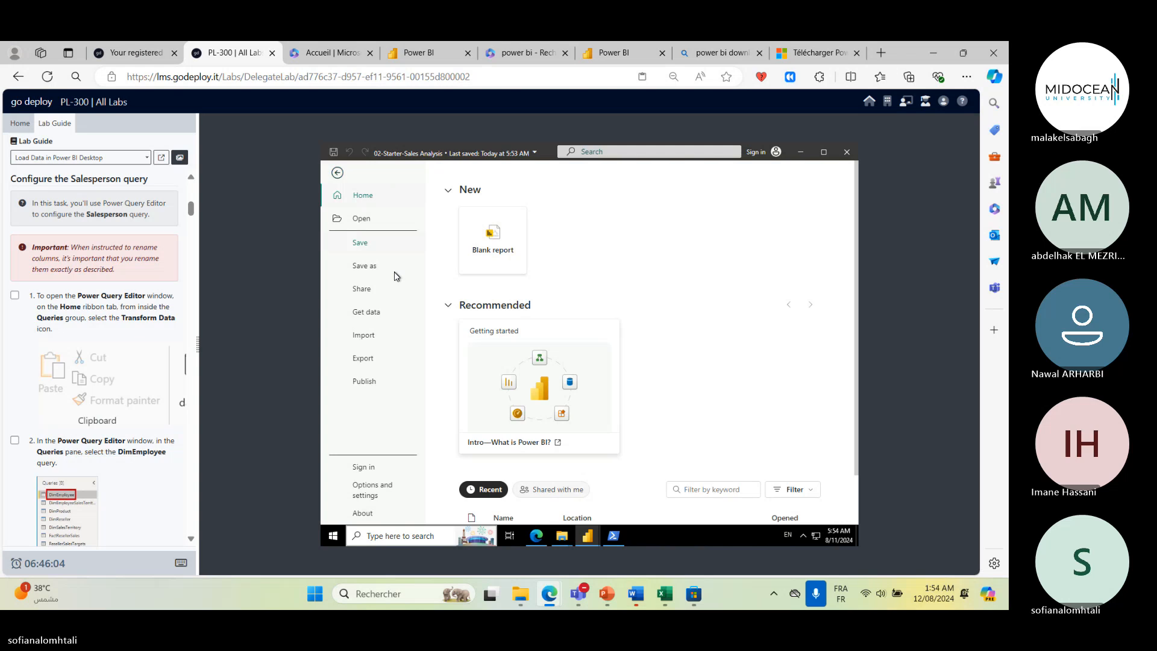
pyautogui.click(338, 173)
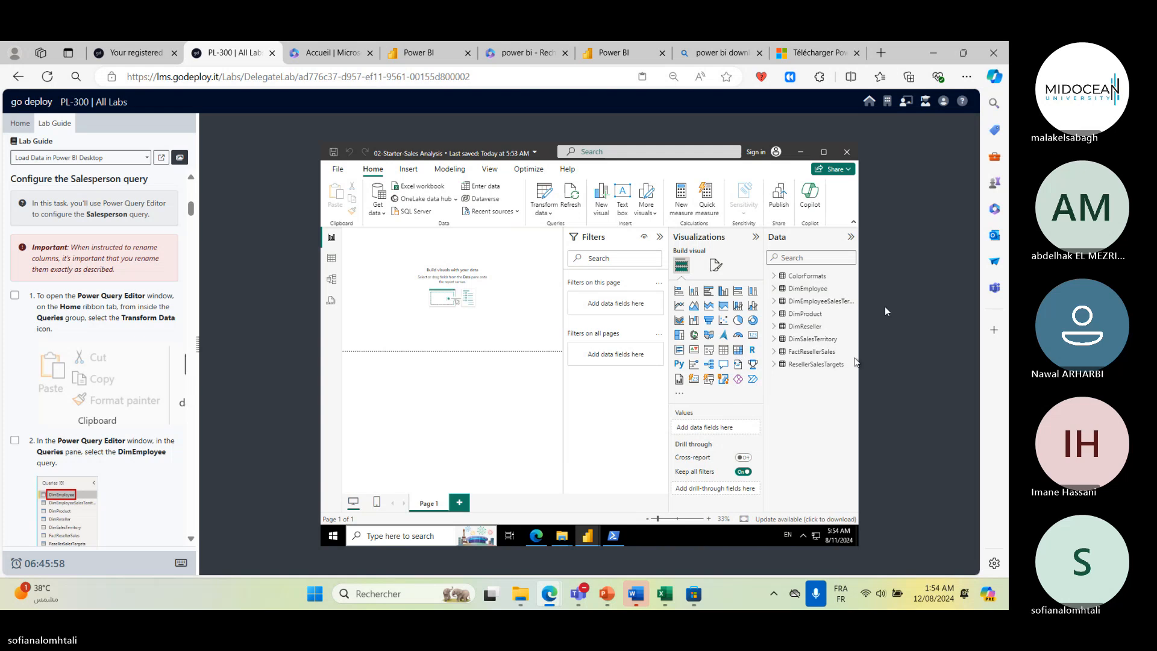
pyautogui.click(848, 237)
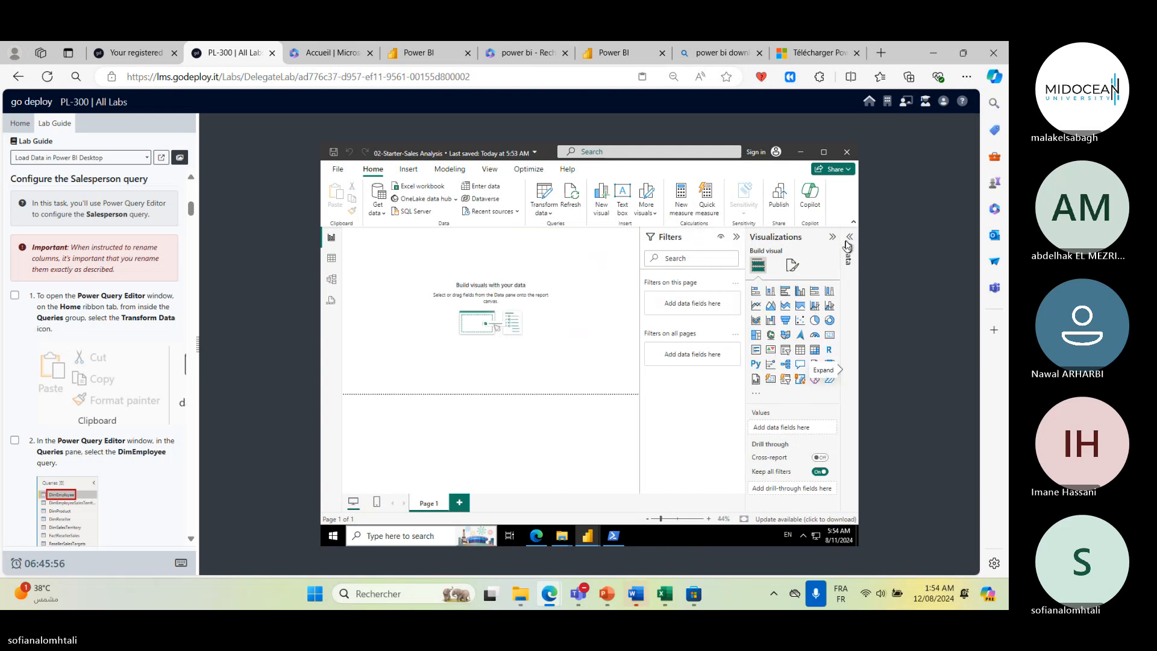
pyautogui.click(848, 238)
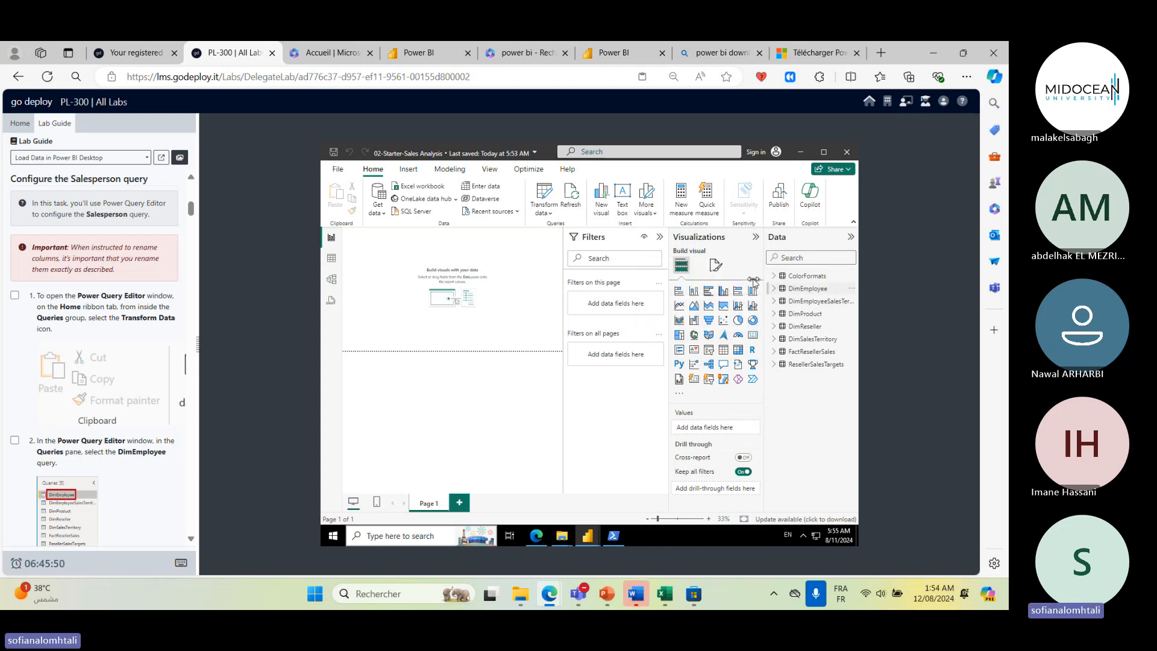
# - Open the DimEmployee table for editing in the Power Query Editor
pyautogui.click(799, 289)
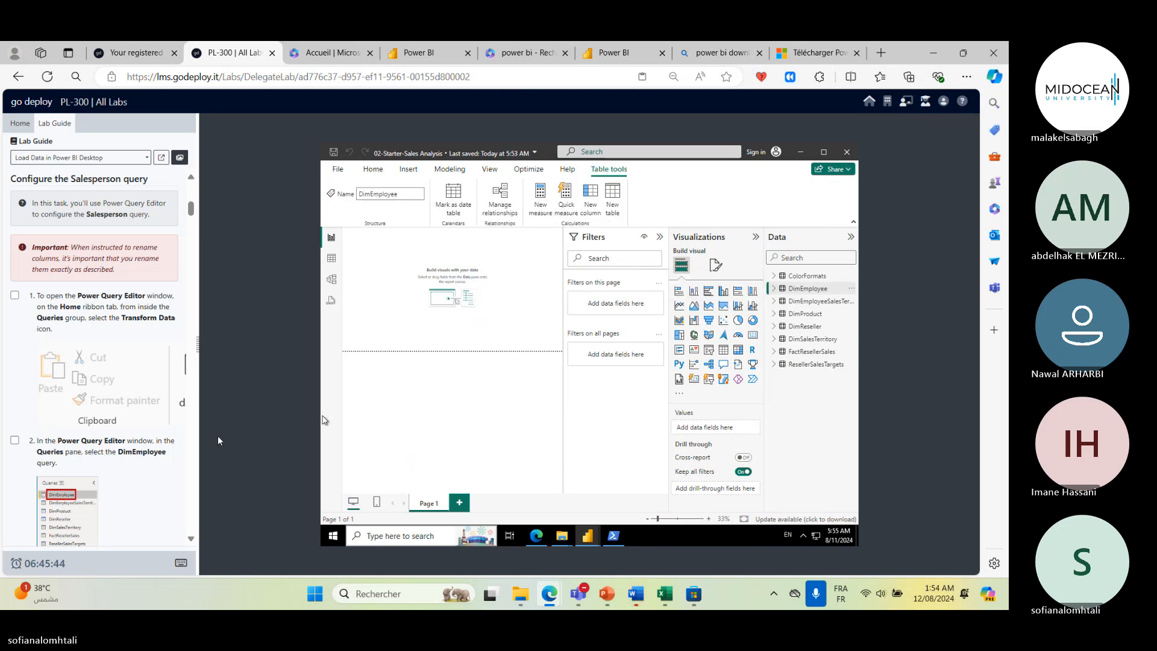
pyautogui.scroll(-1, 127, 439)
pyautogui.scroll(-1, 127, 438)
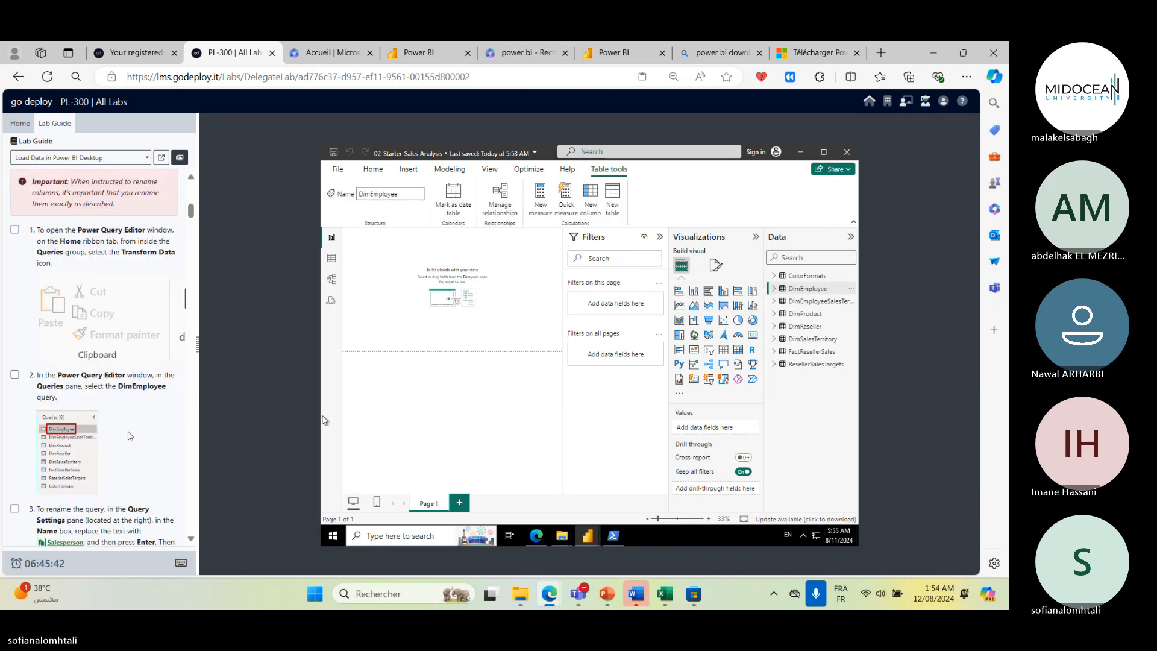
pyautogui.scroll(-2, 127, 435)
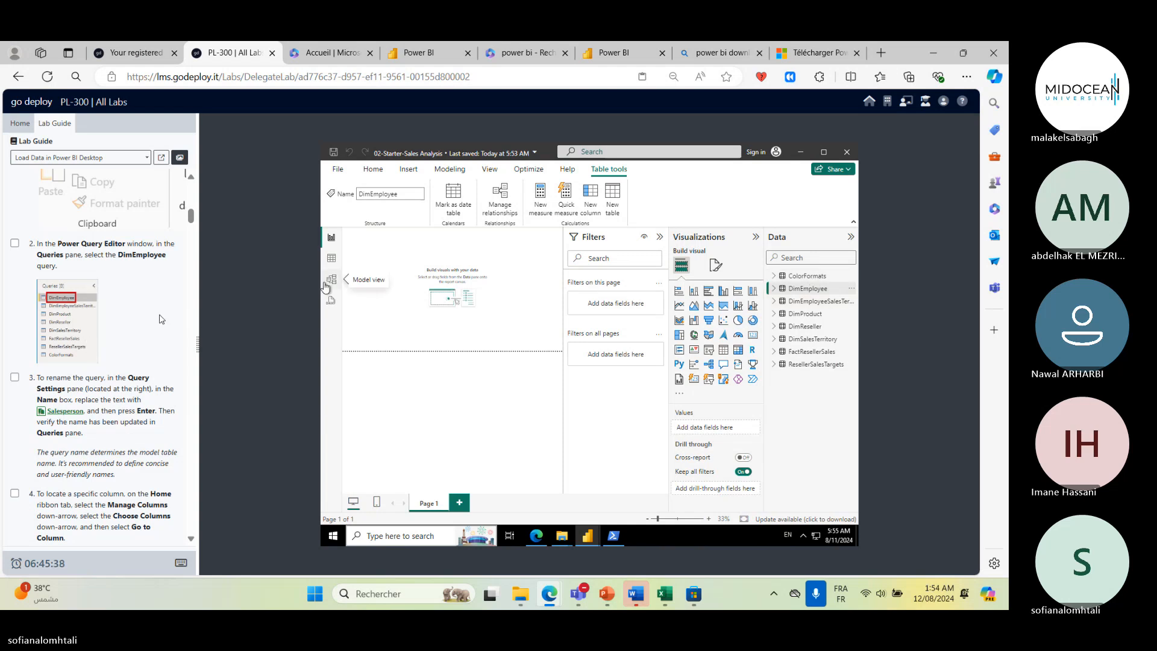
pyautogui.rightClick(820, 294)
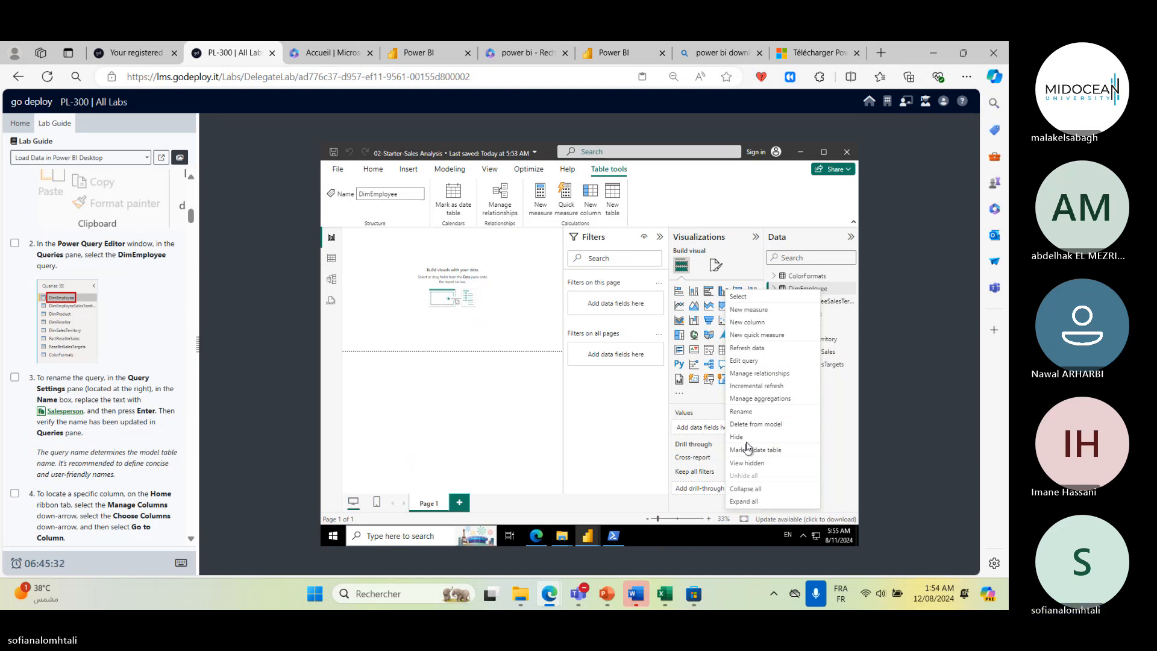
pyautogui.click(753, 375)
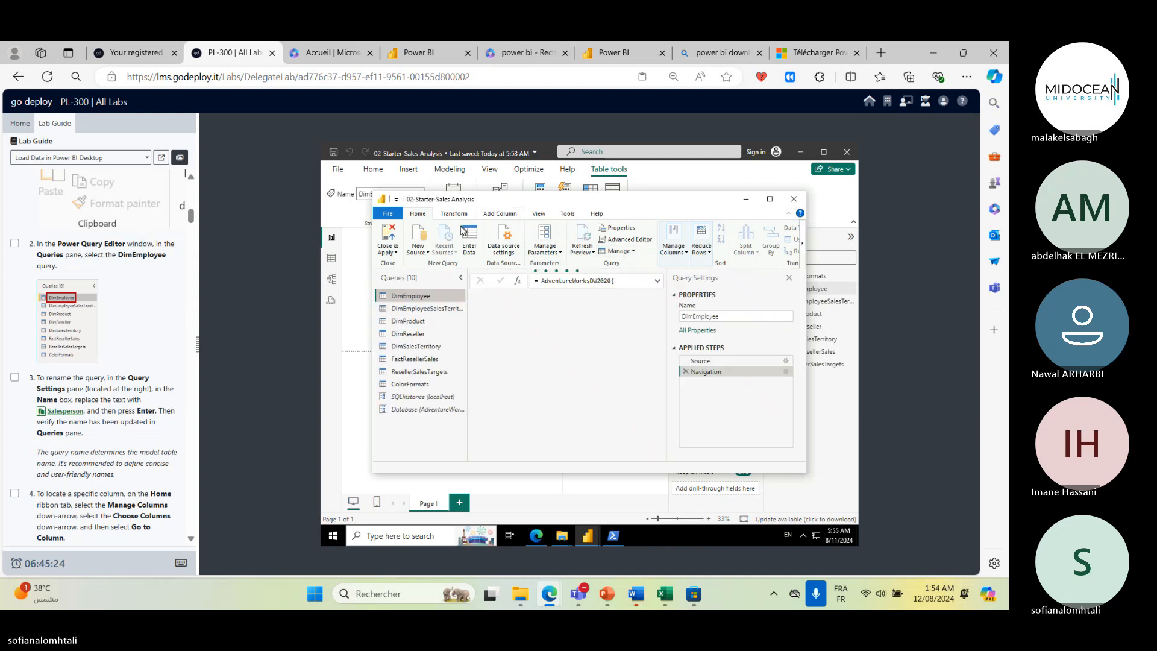
# - Rename the DimEmployee query as SALESPERSON
pyautogui.rightClick(422, 296)
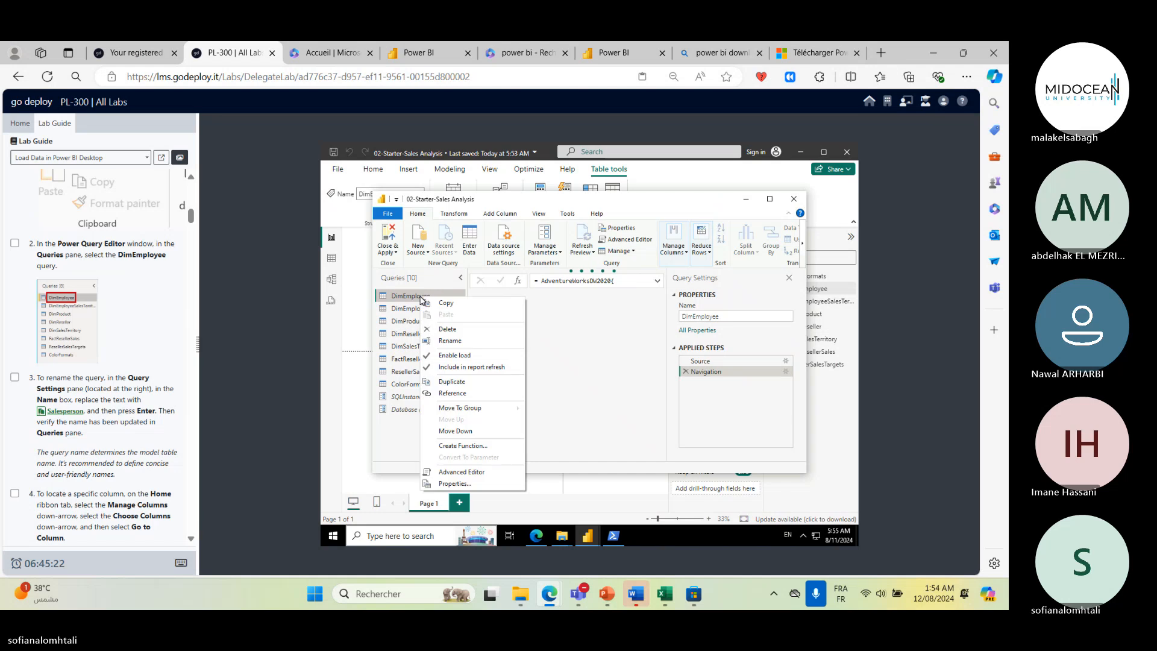
pyautogui.click(459, 345)
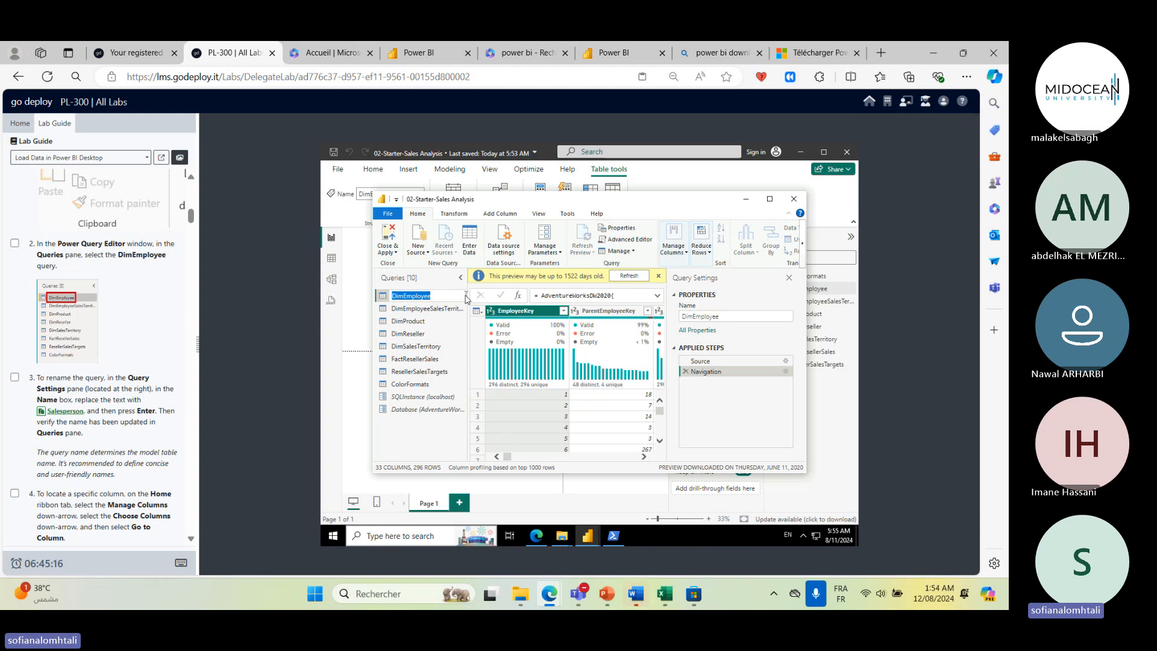
pyautogui.write('SALESPERSON')
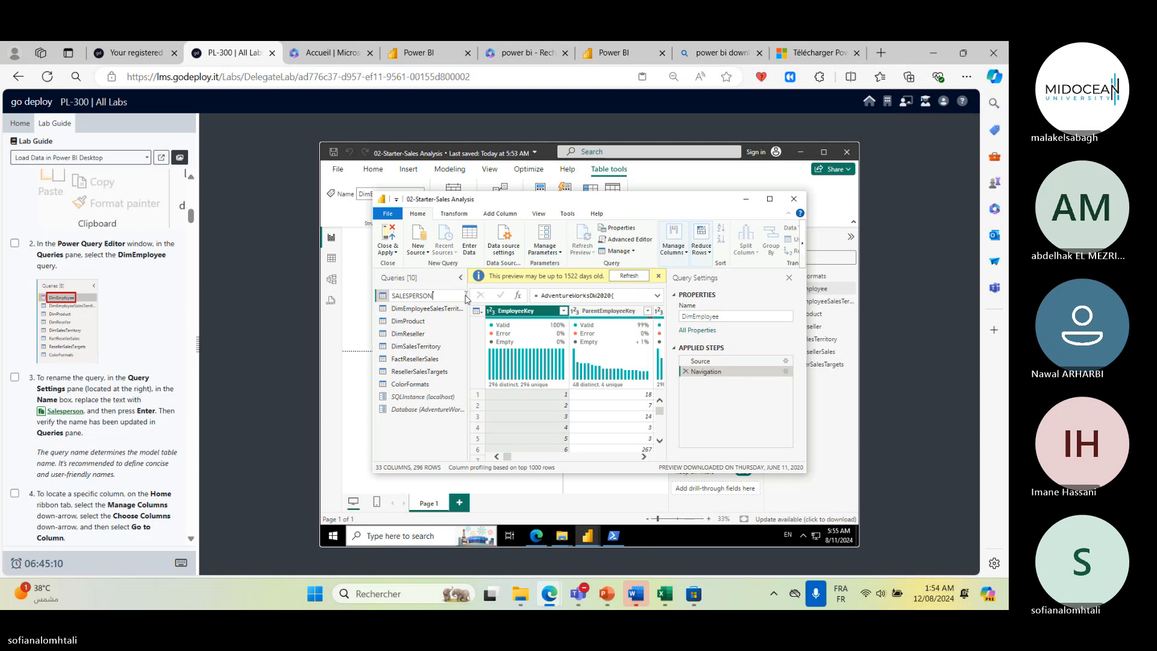
pyautogui.press('Return')
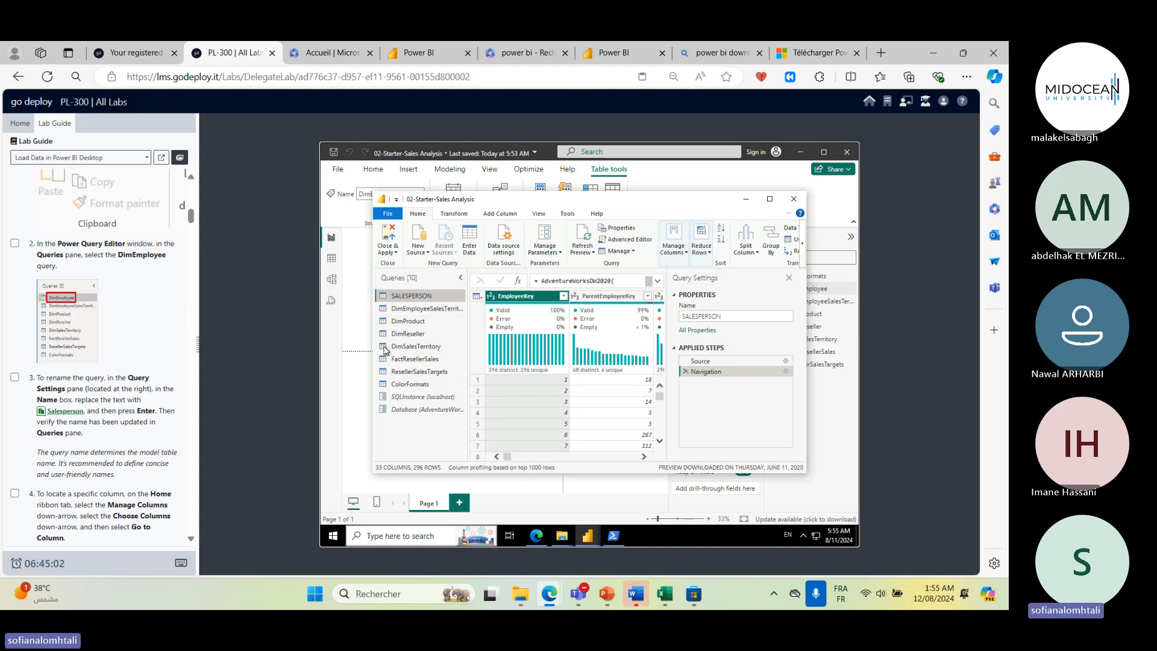
pyautogui.click(15, 492)
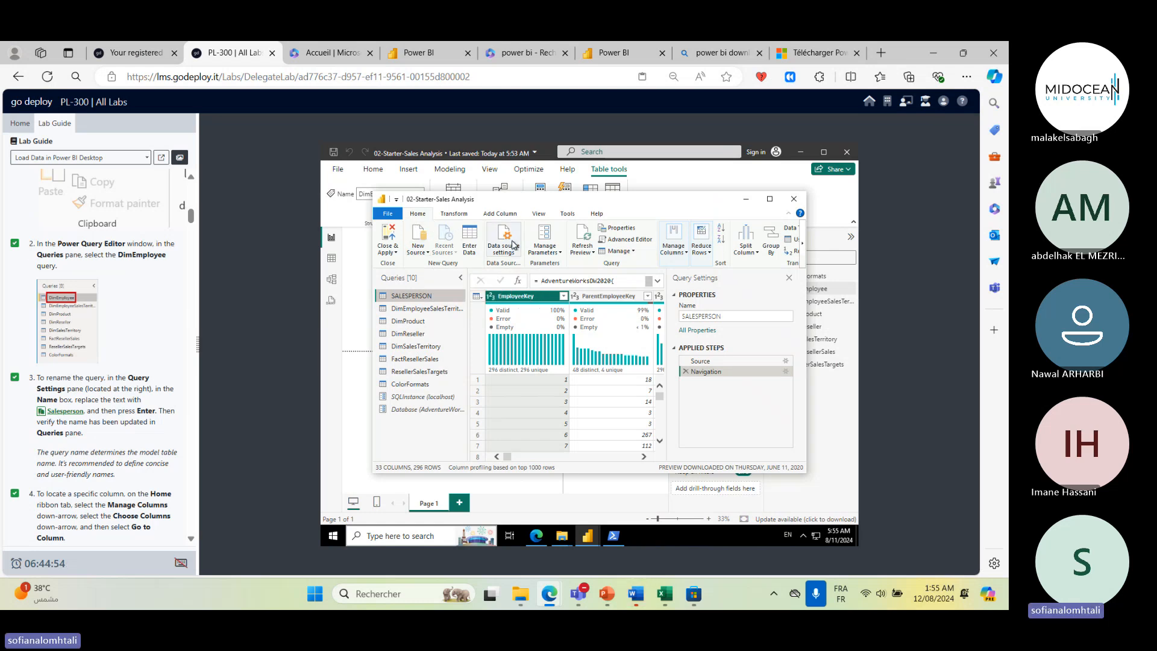
# - Maximize the Power Query Editor and scroll across the SALESPERSON query's columns
pyautogui.click(558, 251)
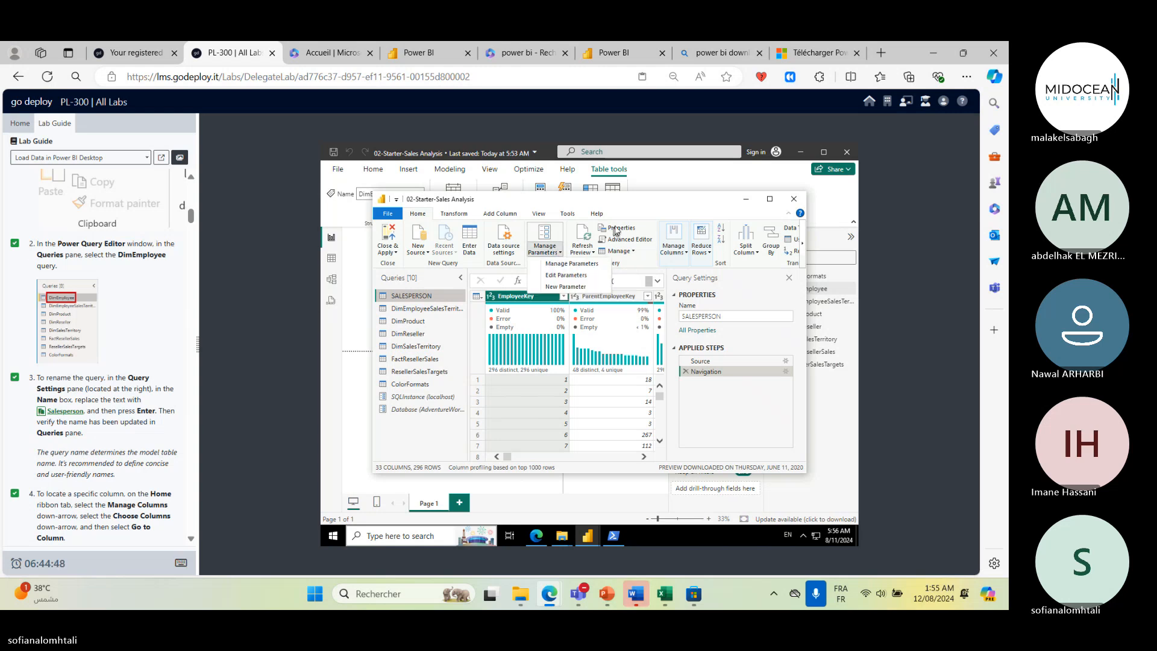
pyautogui.click(667, 195)
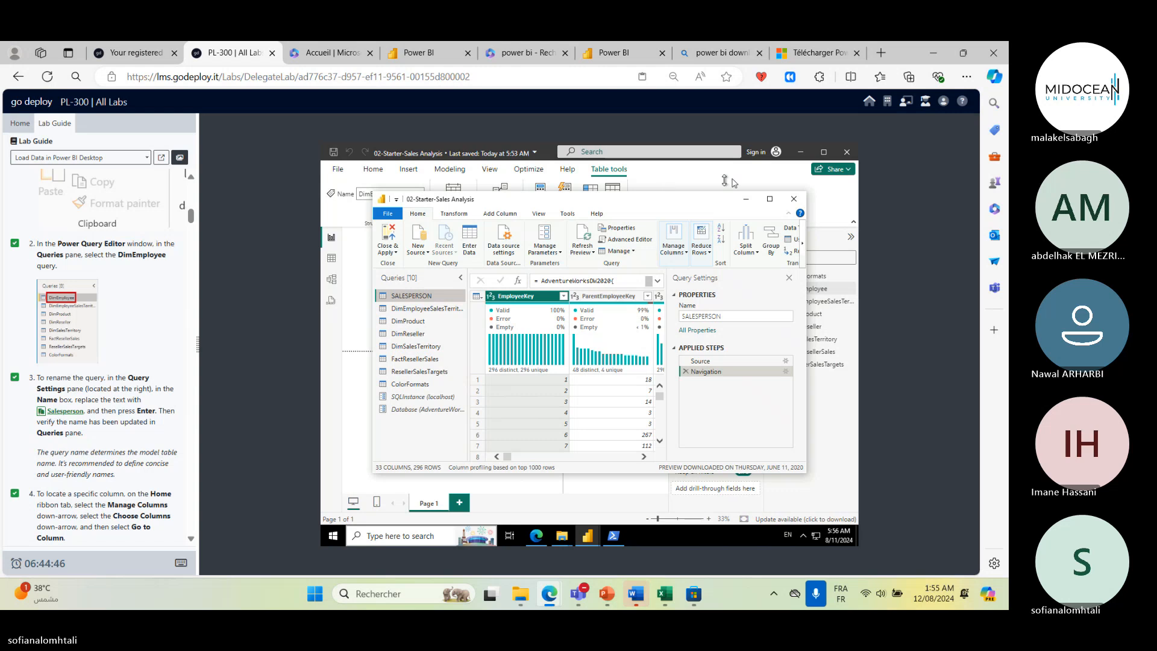
pyautogui.click(770, 198)
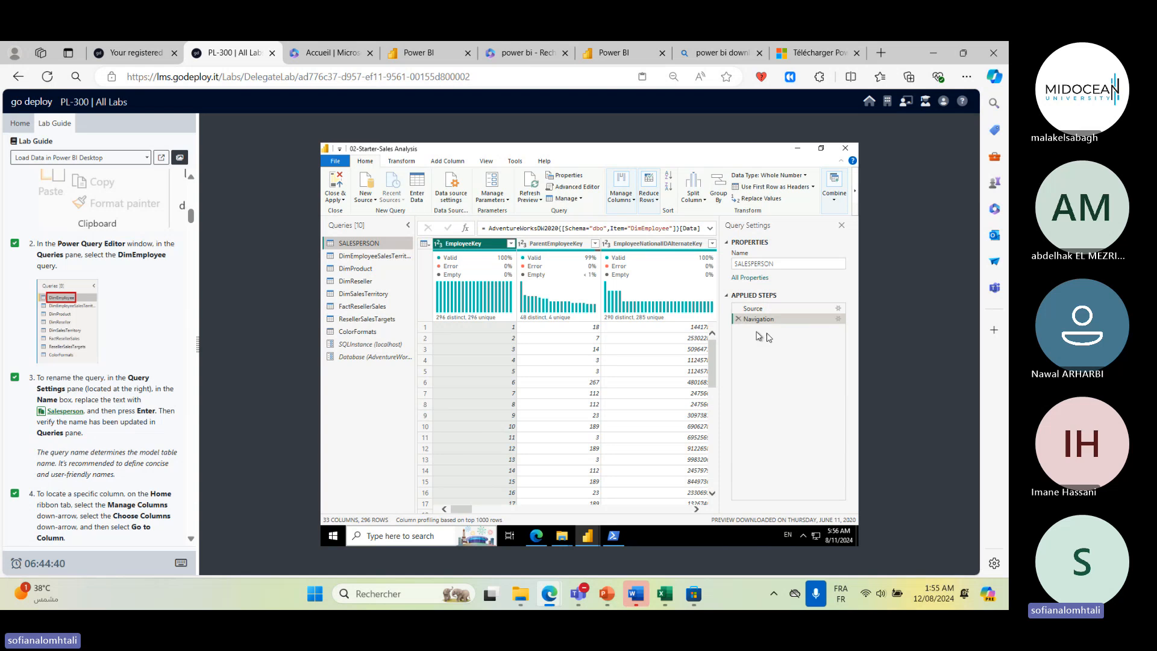
pyautogui.click(463, 519)
pyautogui.click(643, 509)
pyautogui.click(641, 510)
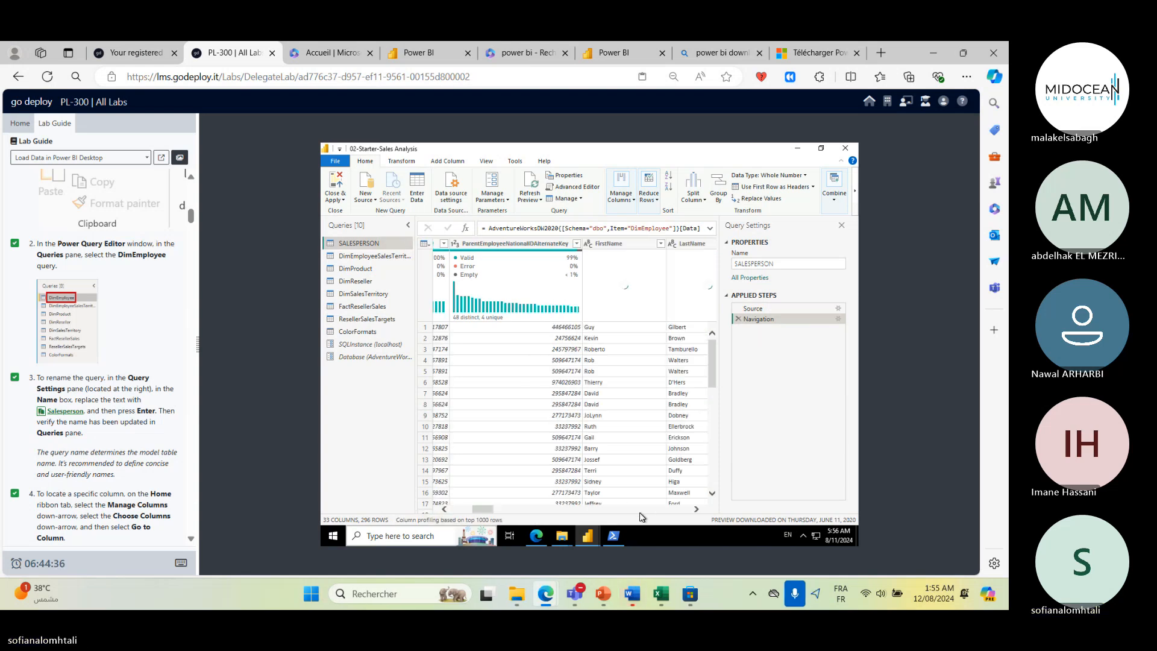
pyautogui.click(638, 511)
pyautogui.click(638, 512)
pyautogui.click(637, 512)
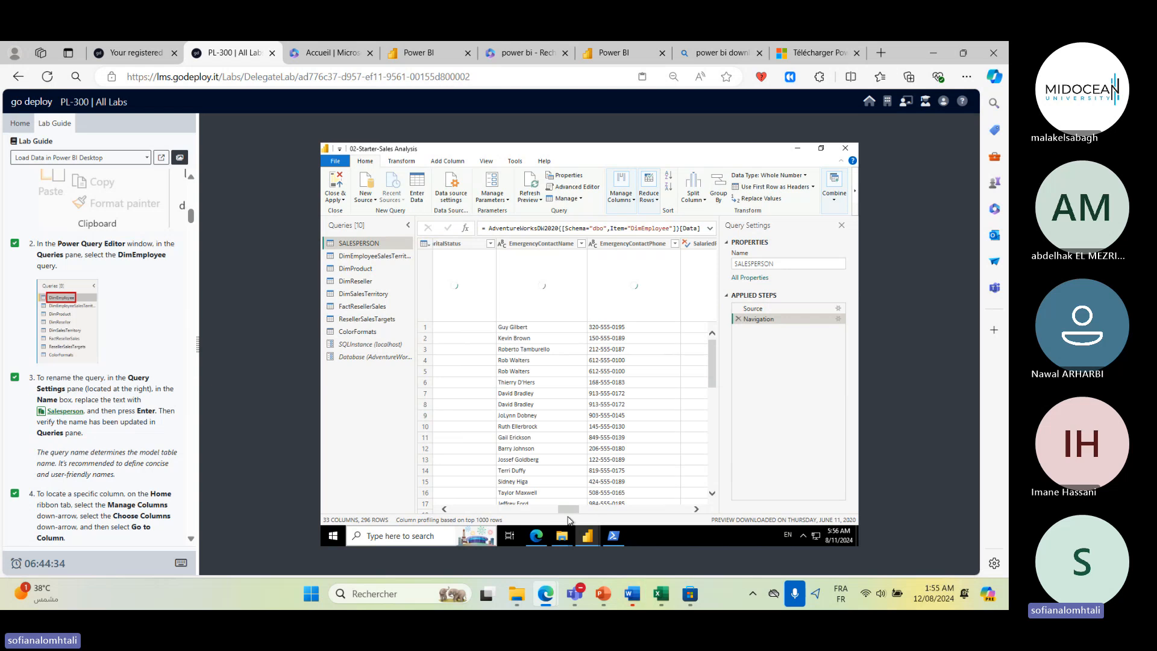
pyautogui.moveTo(568, 510); pyautogui.dragTo(461, 500)
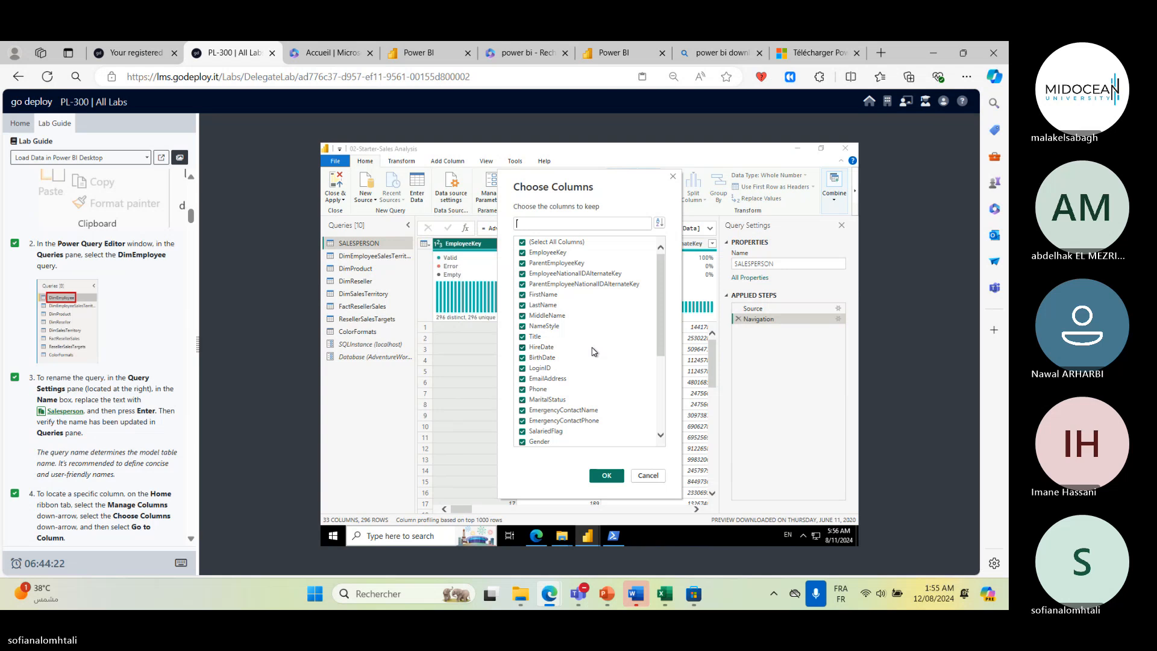
pyautogui.scroll(-1, 92, 444)
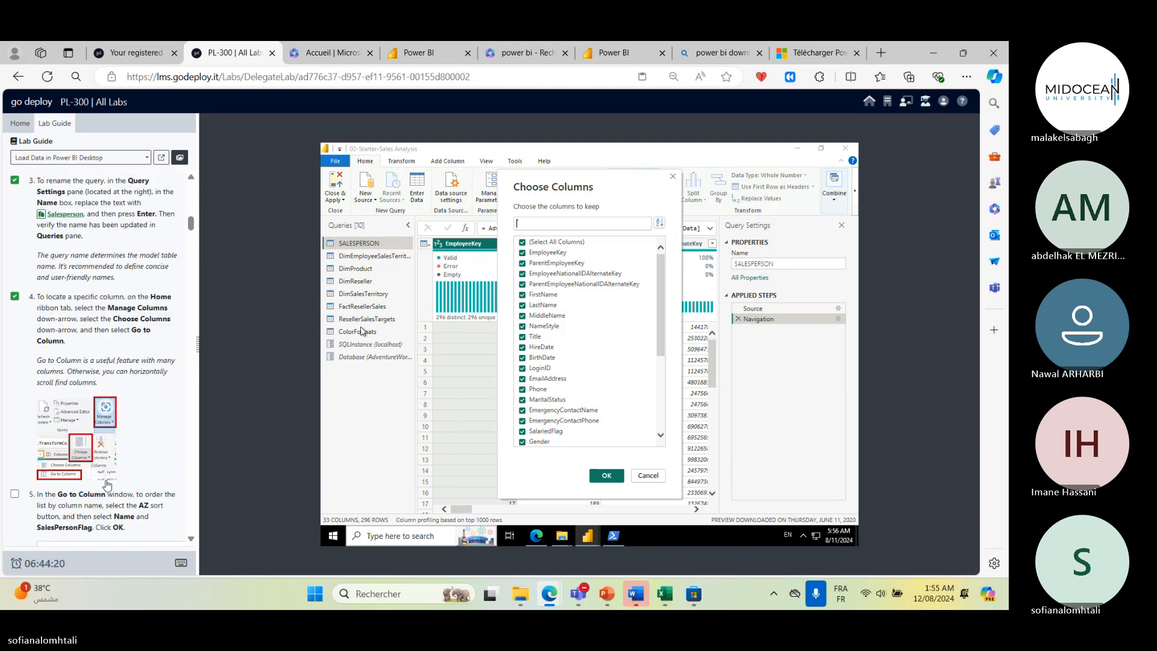
pyautogui.scroll(-2, 92, 444)
pyautogui.scroll(-3, 56, 528)
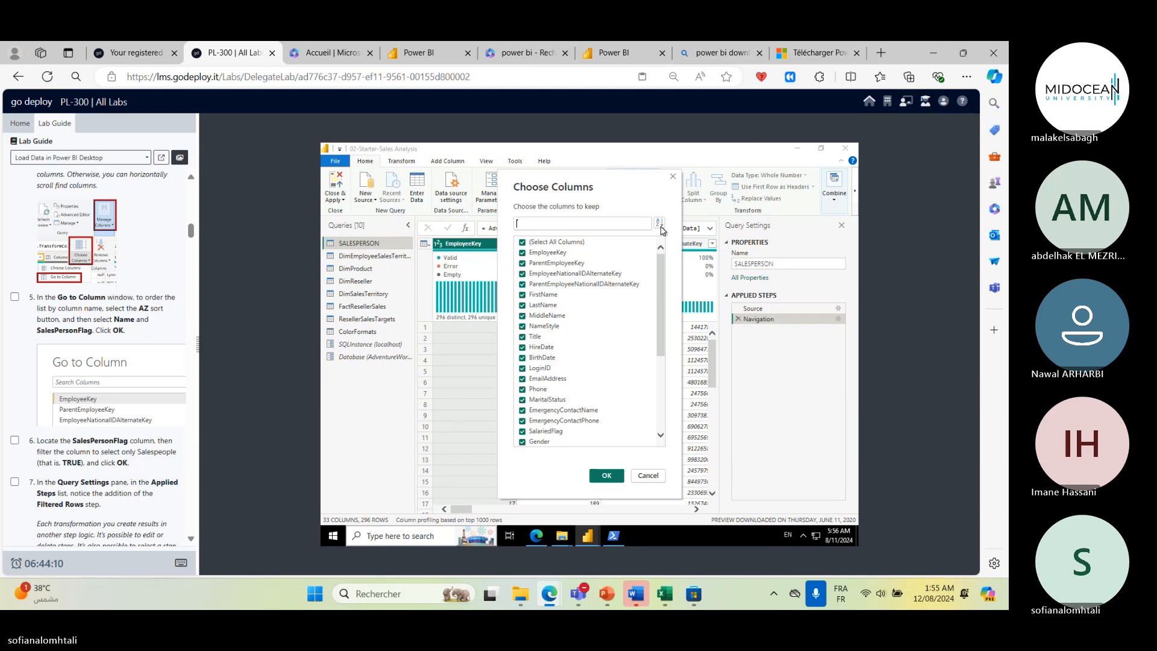
pyautogui.click(647, 476)
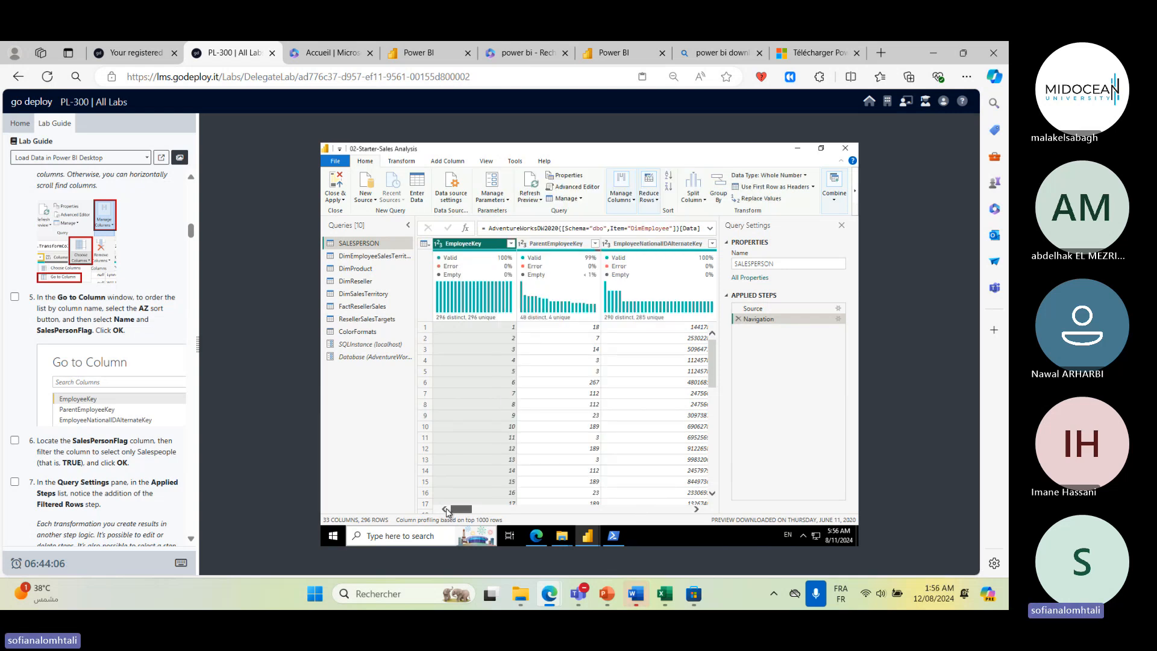
# - Sort the SALESPERSON query's rows by EmployeeKey in ascending order
pyautogui.moveTo(486, 257)
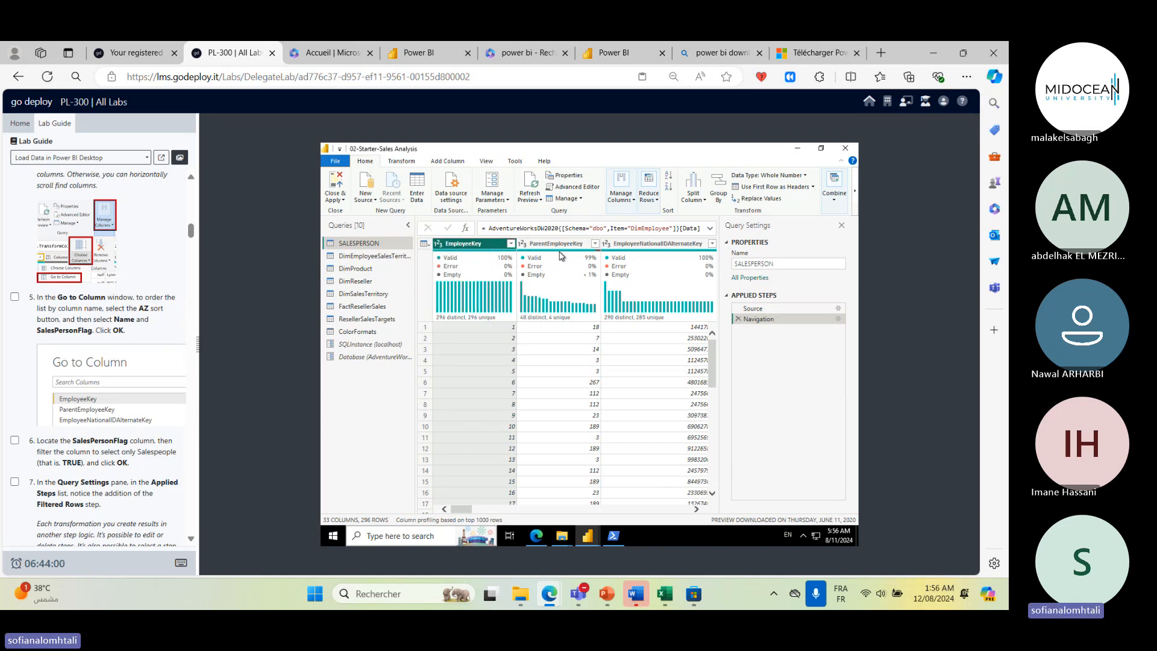
pyautogui.moveTo(560, 255)
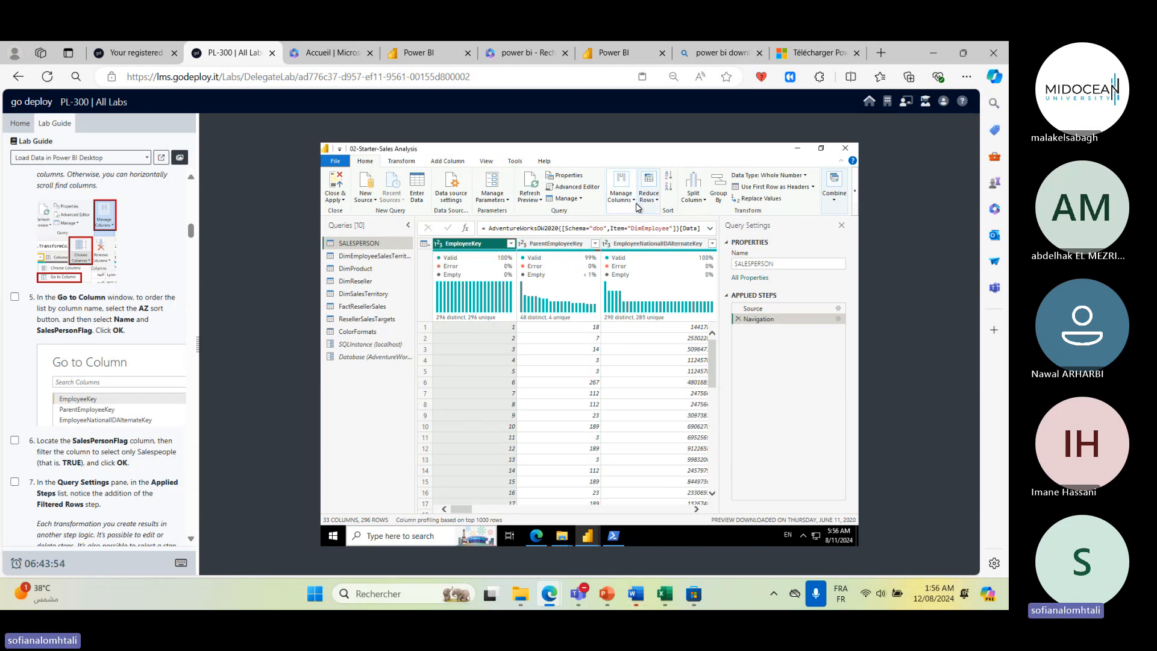
pyautogui.click(669, 186)
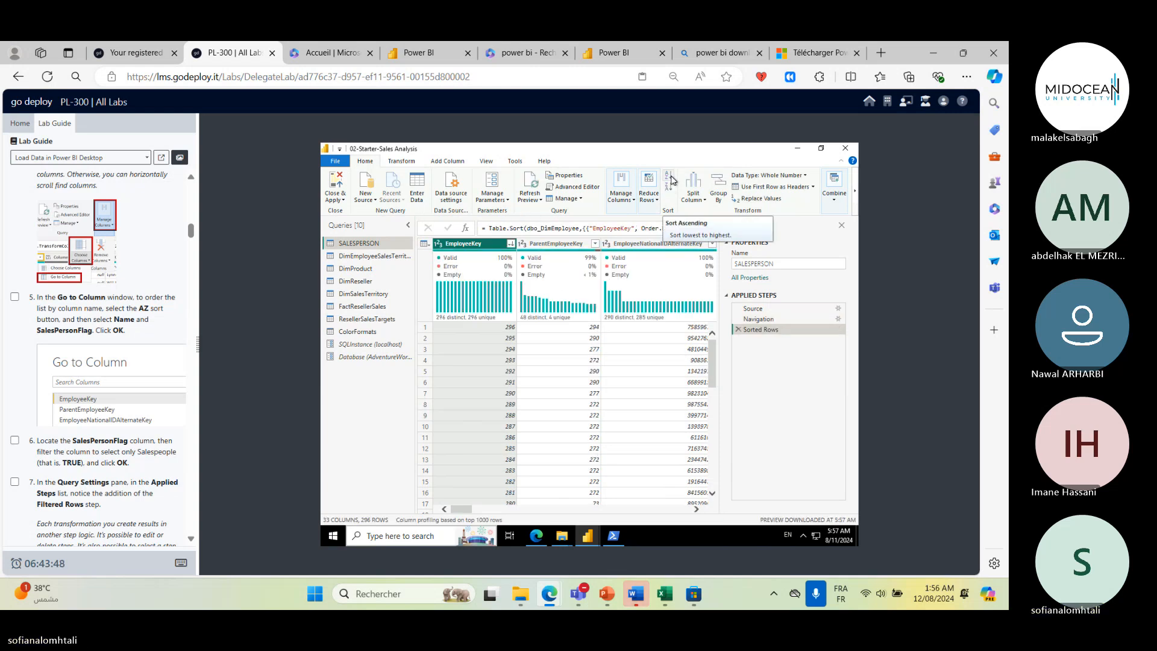
pyautogui.click(672, 180)
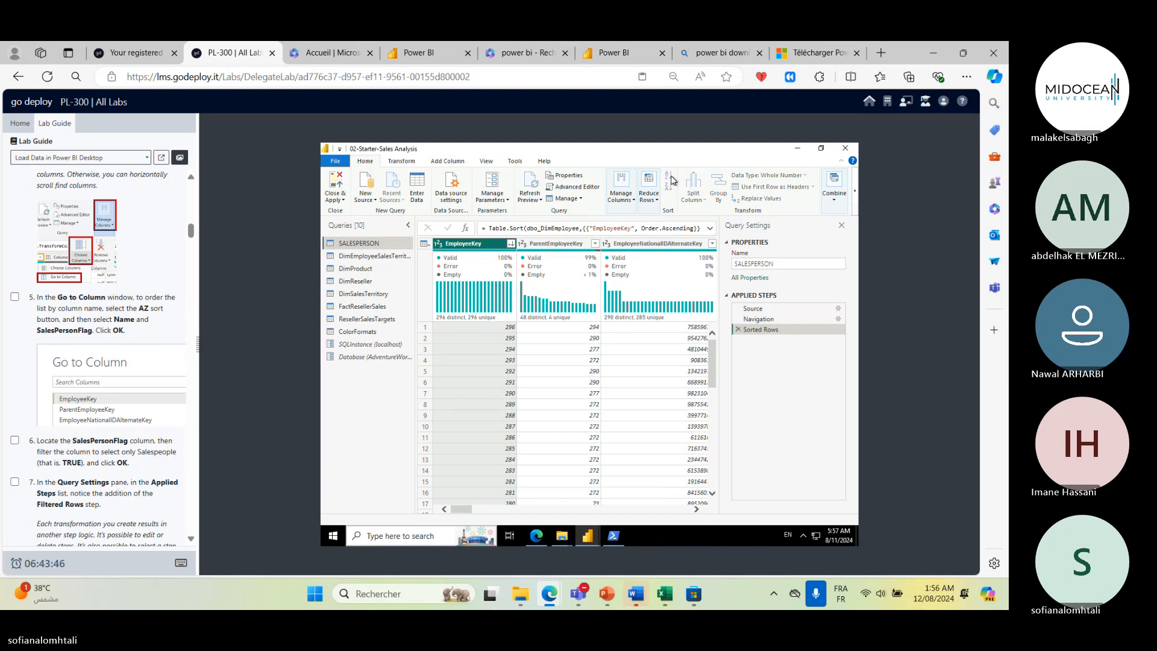
# - Use Choose Columns to order the column list by name, keeping all columns, and confirm
pyautogui.click(621, 188)
pyautogui.click(633, 228)
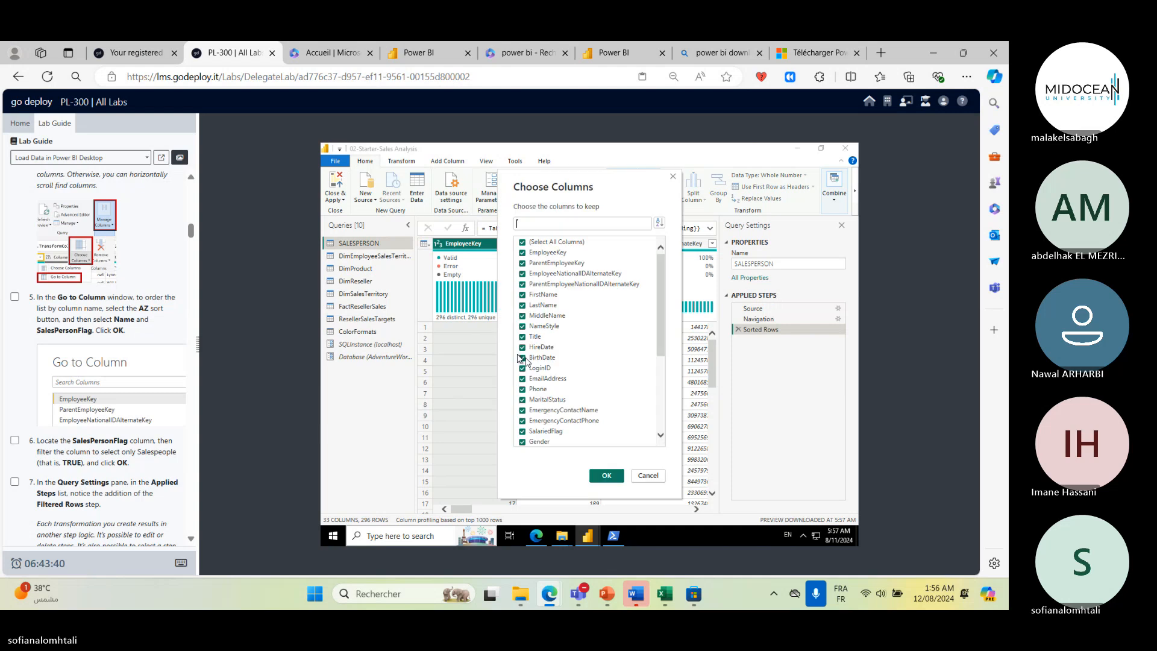
pyautogui.click(660, 224)
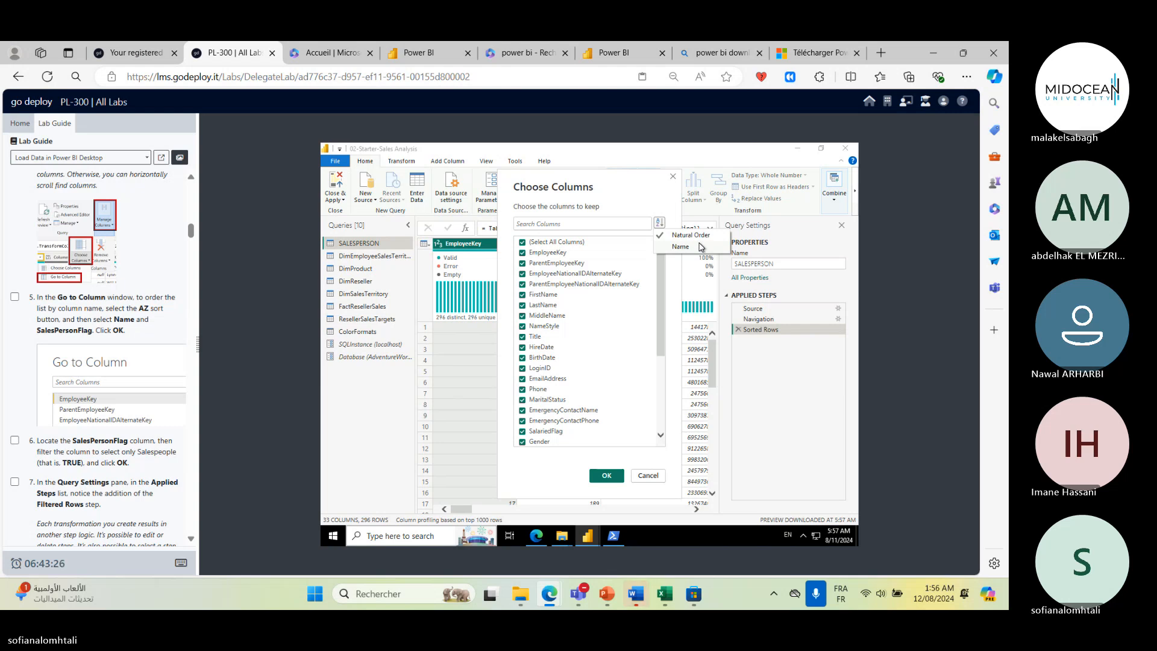
pyautogui.click(667, 249)
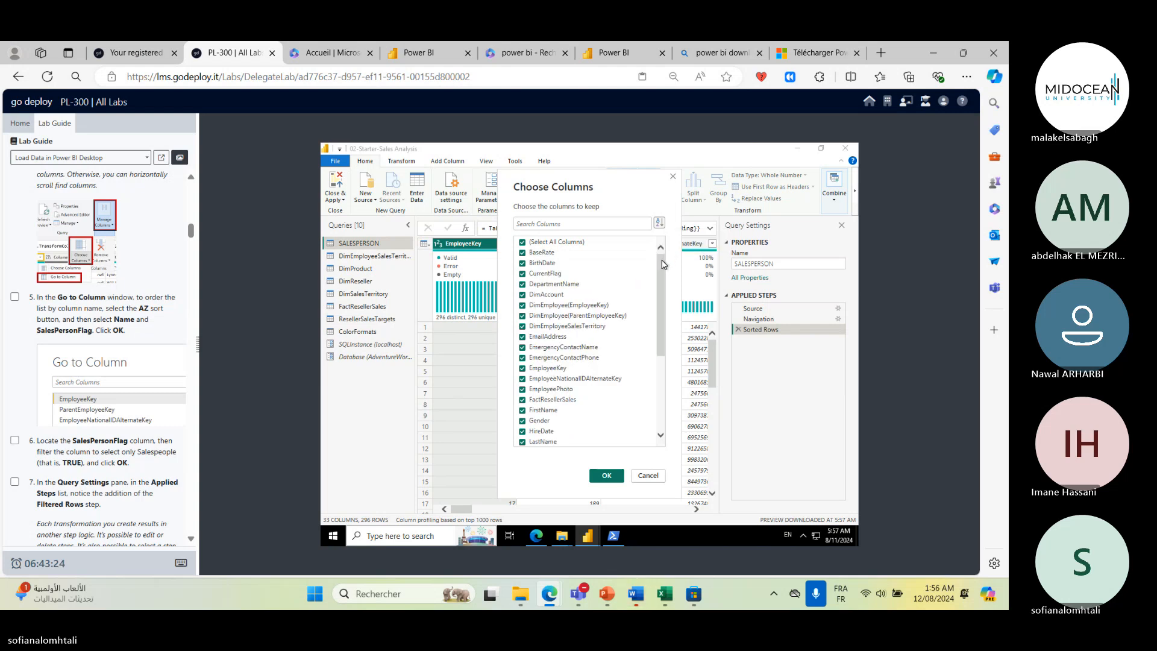
pyautogui.click(607, 475)
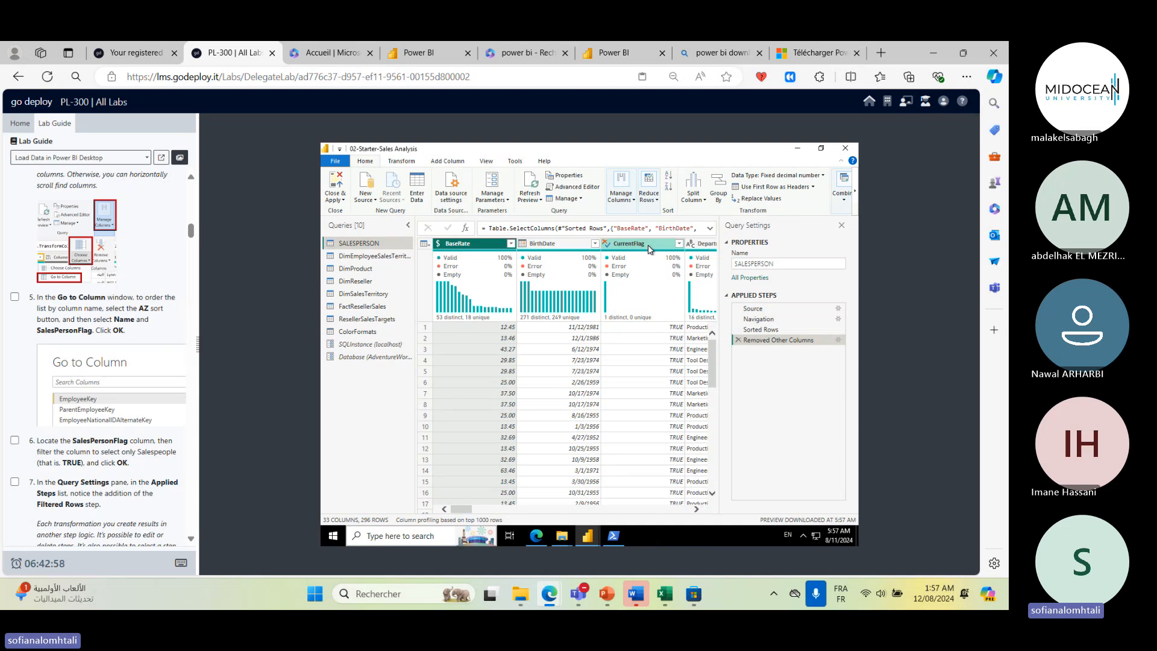
# - Scroll across the reordered columns and read the next lab guide instructions
pyautogui.click(504, 511)
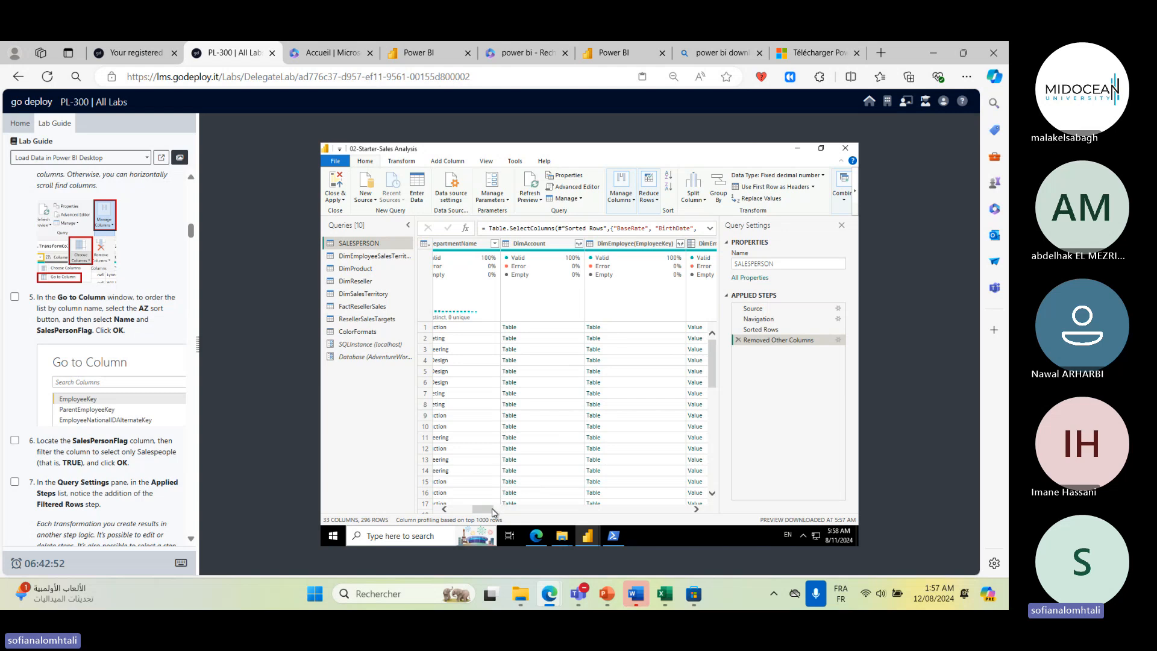
pyautogui.moveTo(486, 511); pyautogui.dragTo(313, 487)
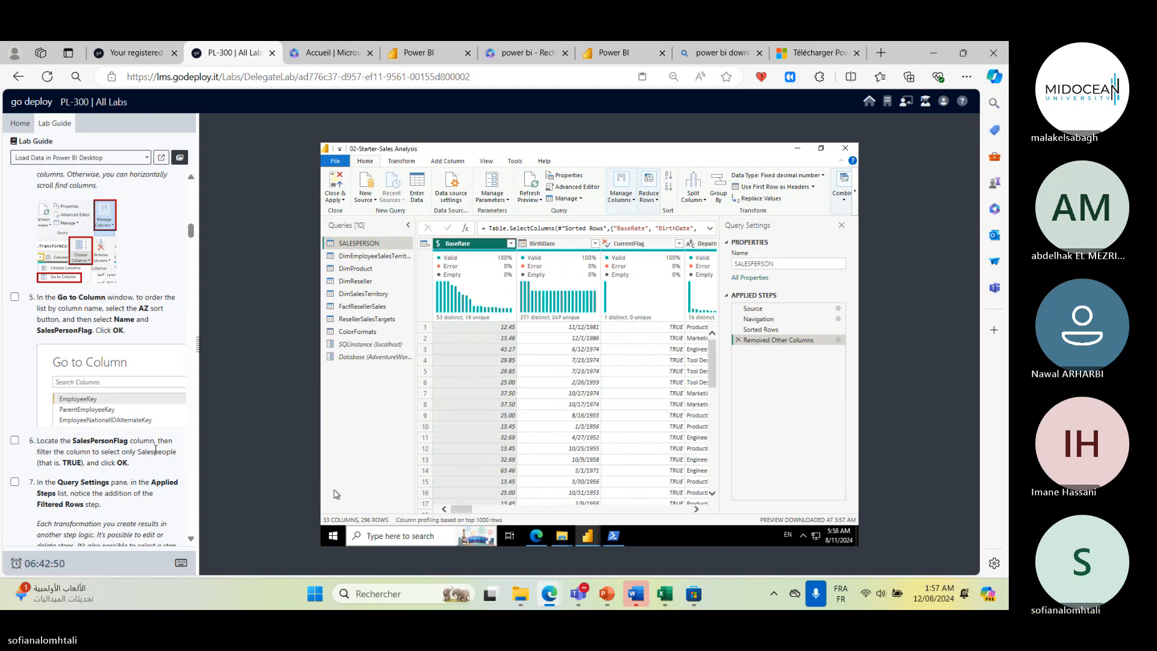
pyautogui.scroll(-2, 155, 450)
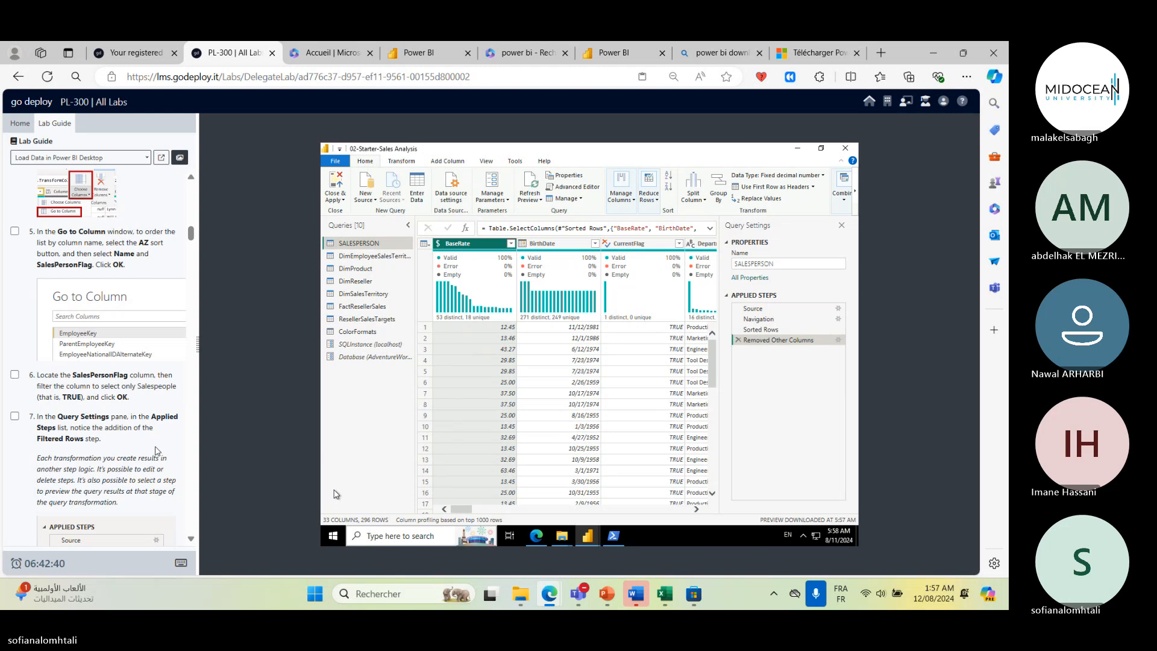
pyautogui.scroll(-2, 155, 451)
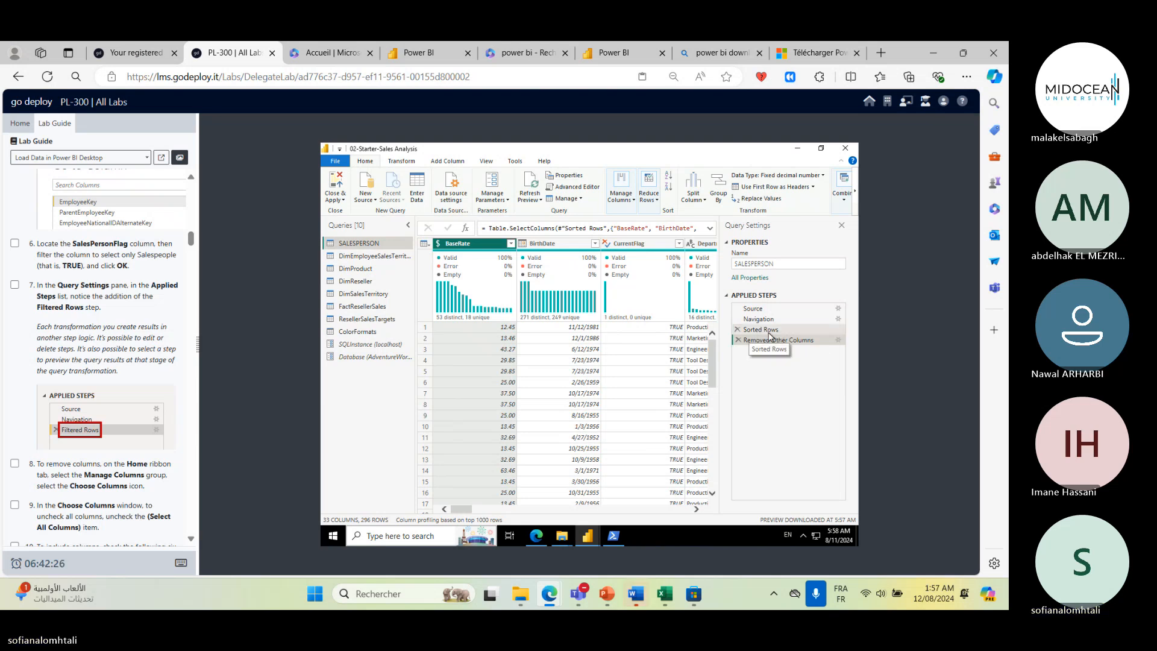
# - Preview the Sorted Rows applied step and inspect its context options
pyautogui.click(771, 336)
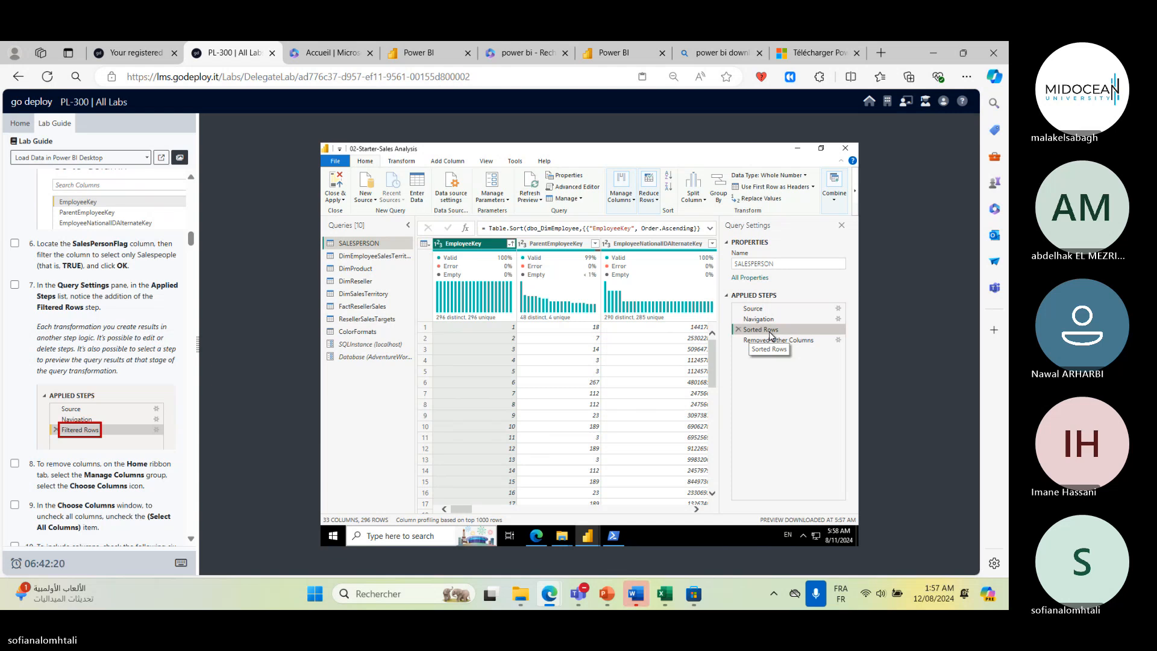
pyautogui.rightClick(771, 335)
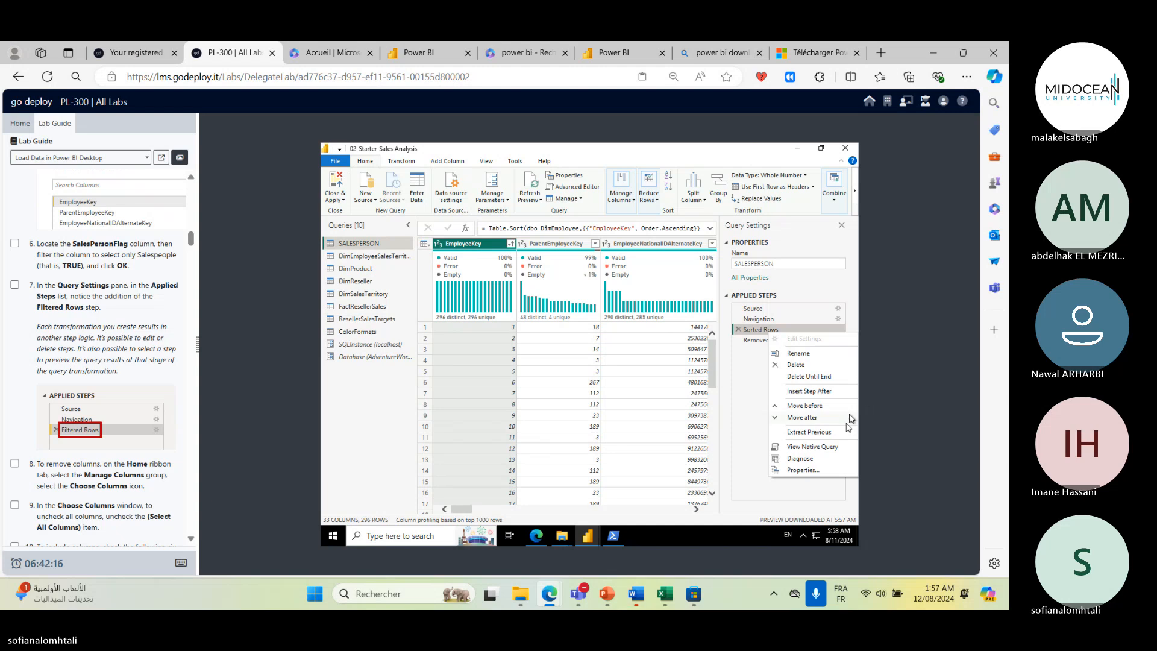
pyautogui.scroll(-2, 80, 391)
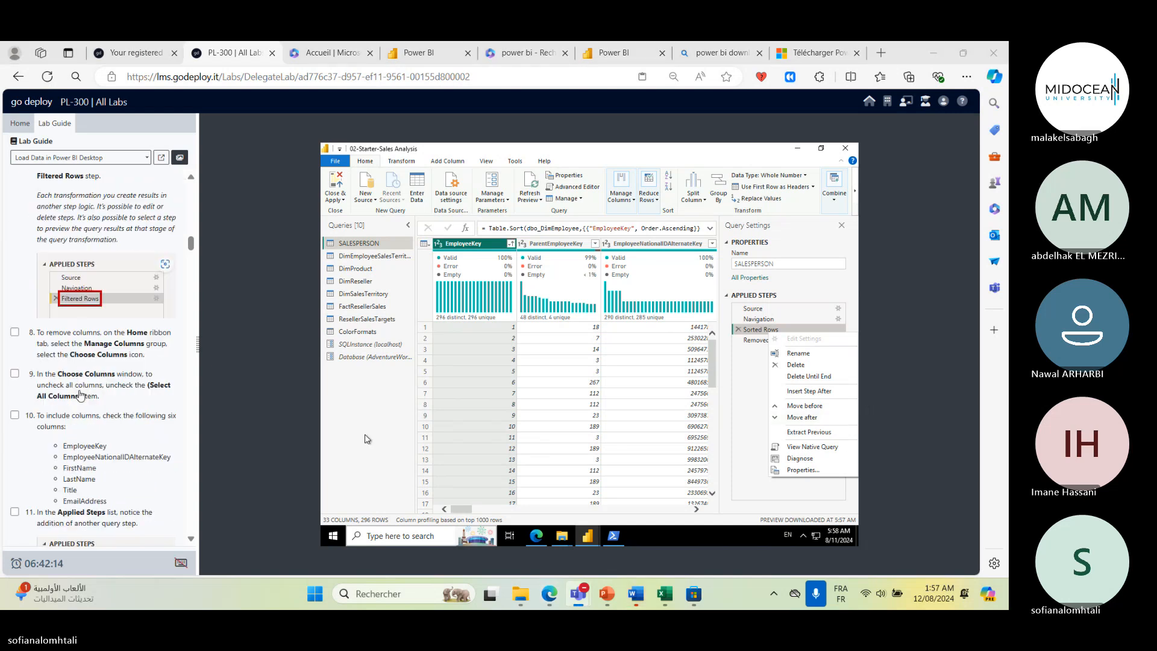
pyautogui.scroll(-2, 80, 388)
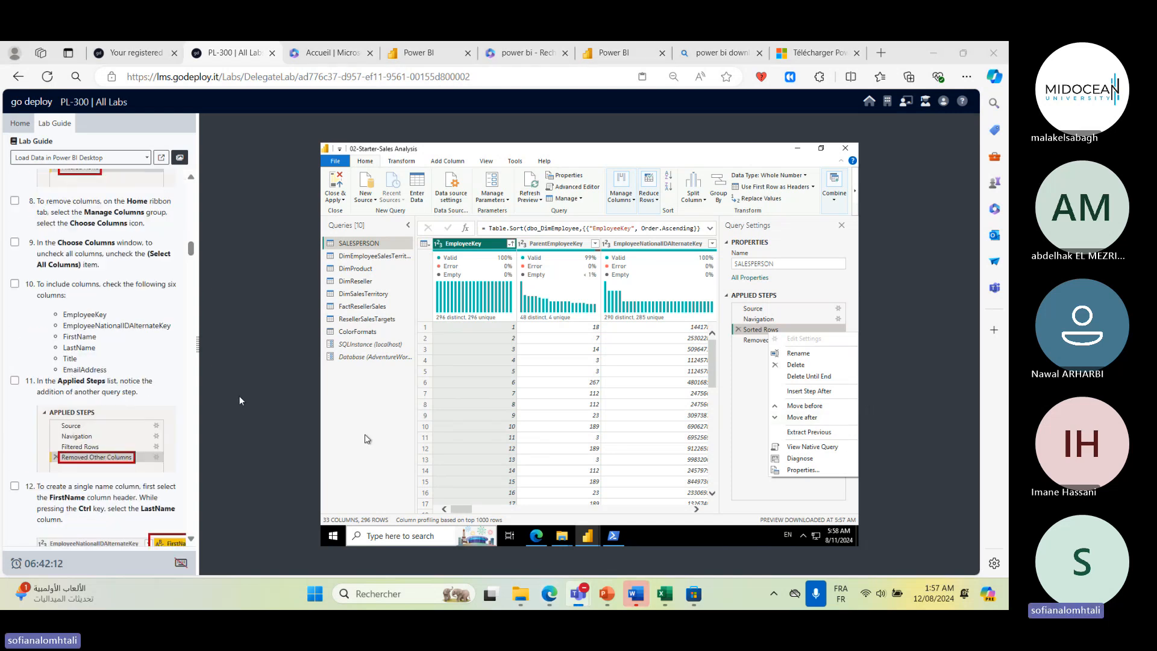
pyautogui.click(777, 505)
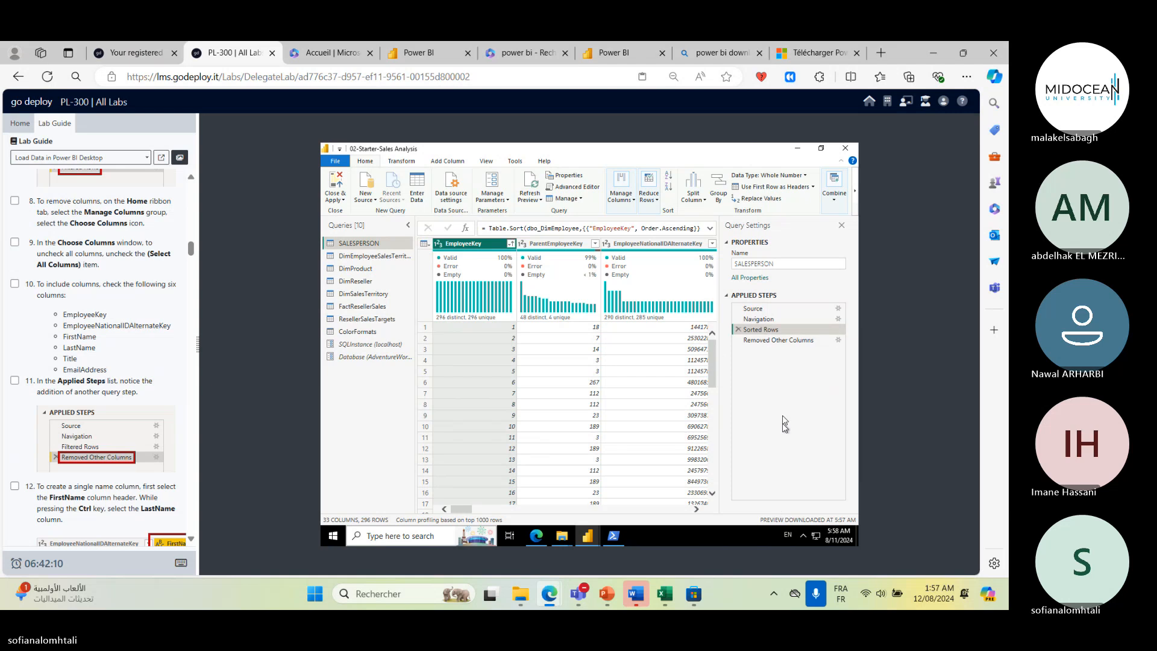
# - Review the lab guide's SalesPersonFlag filter instruction and scroll across the query's columns and properties
pyautogui.scroll(2, 101, 289)
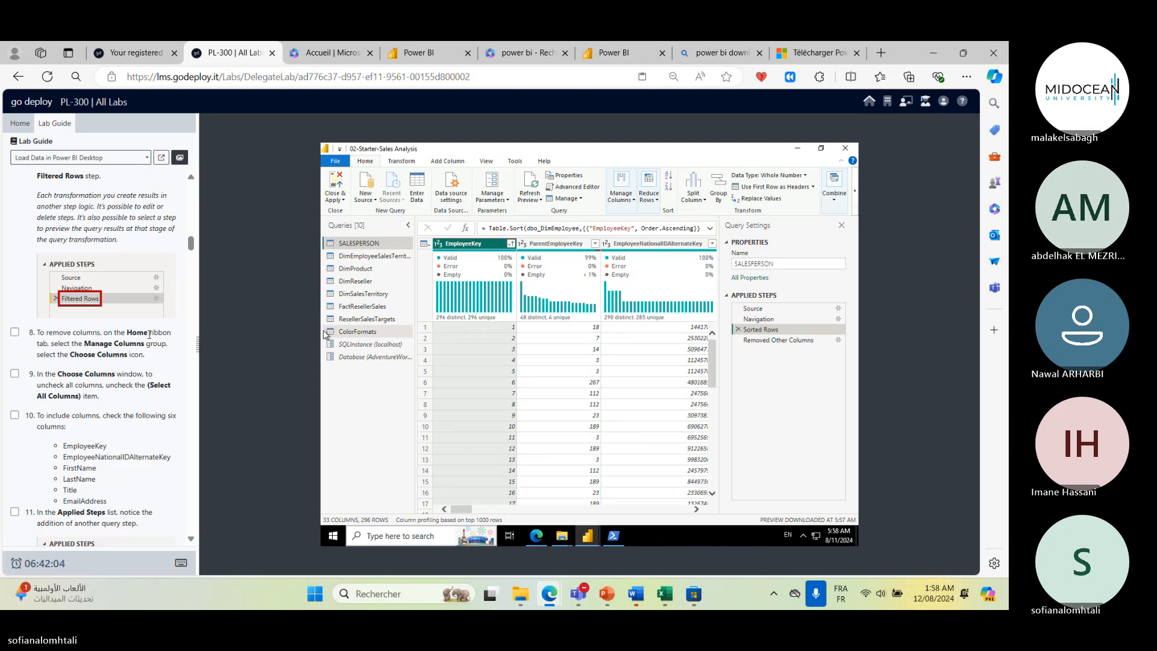
pyautogui.scroll(3, 142, 332)
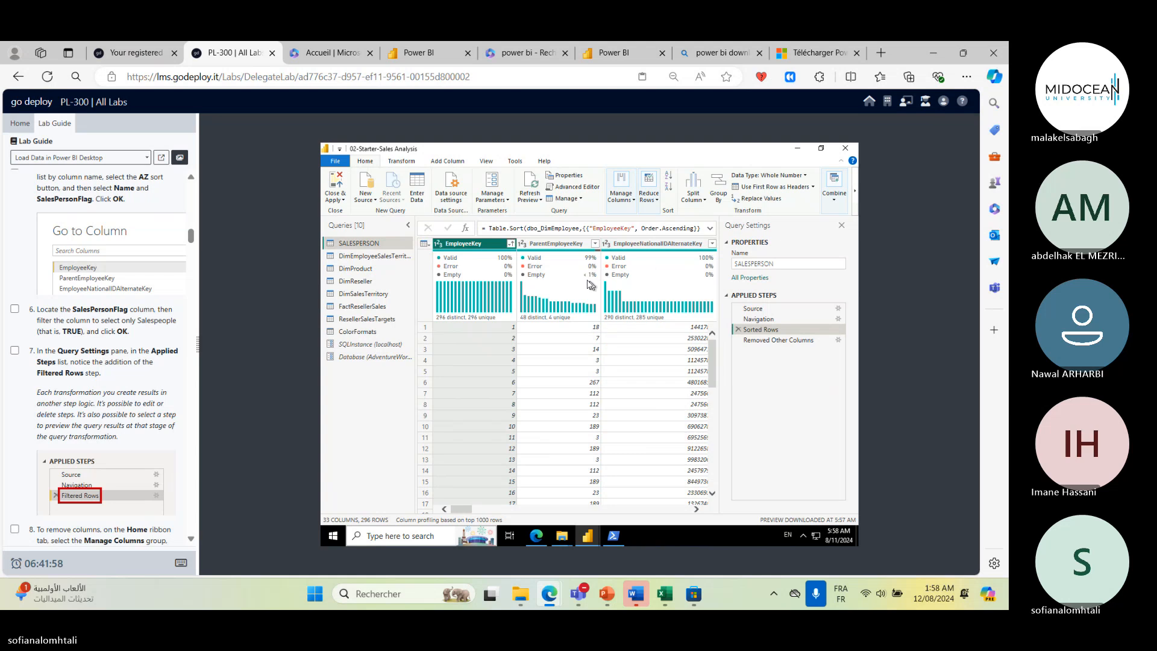
pyautogui.moveTo(73, 309); pyautogui.dragTo(125, 309)
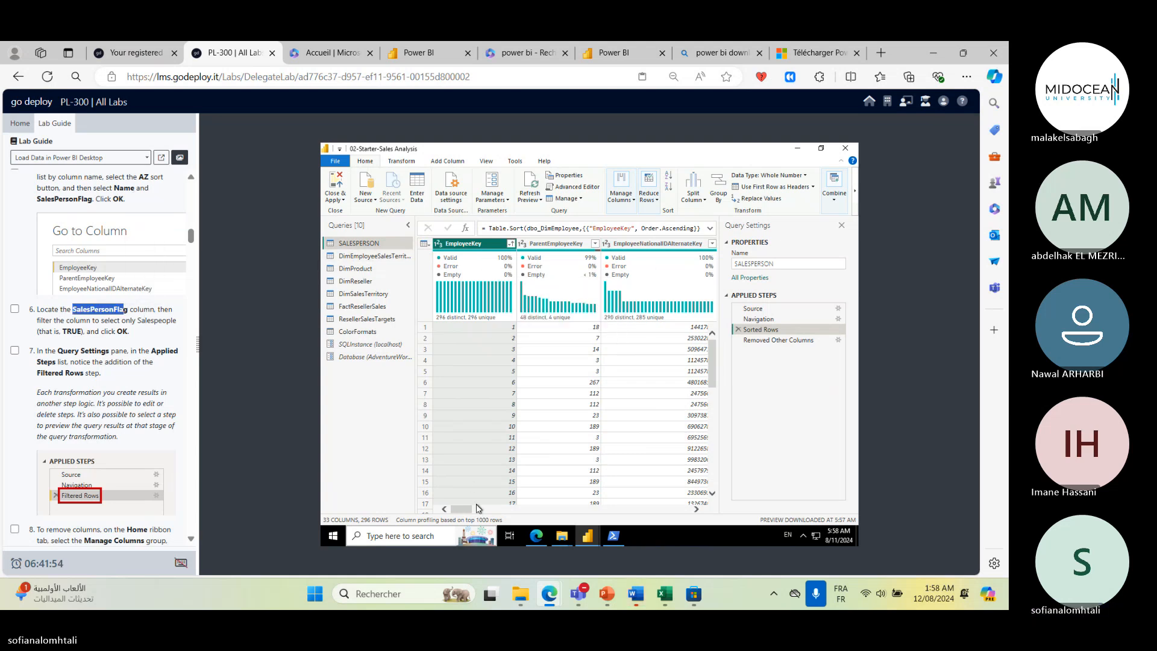
pyautogui.moveTo(465, 514); pyautogui.dragTo(740, 525)
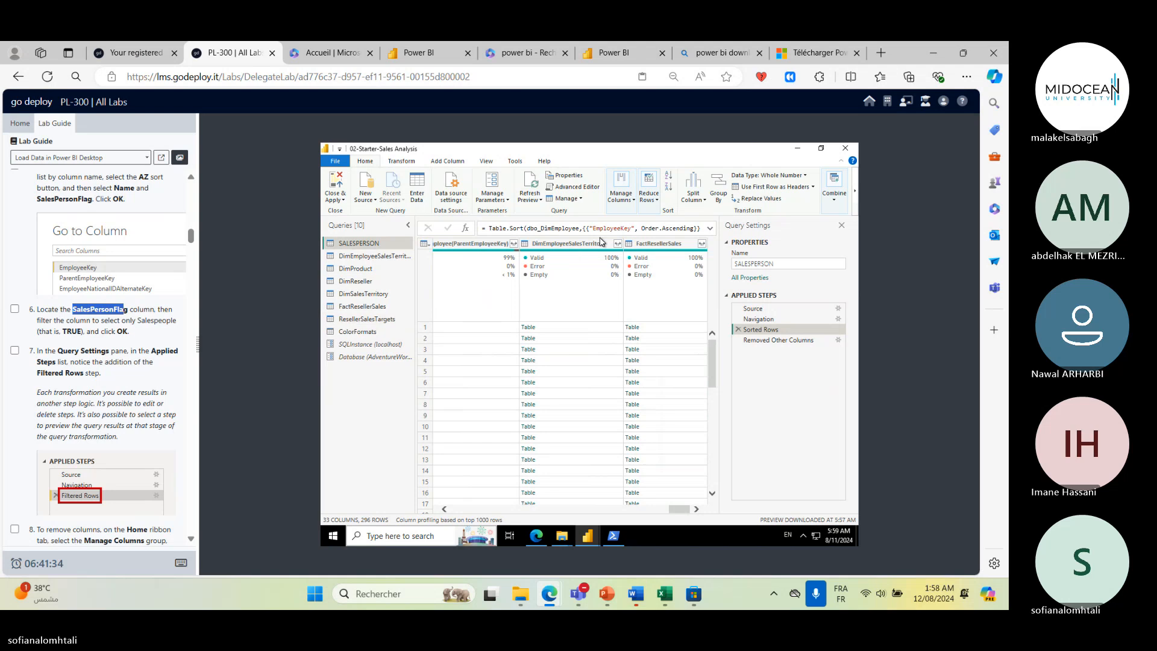
pyautogui.moveTo(674, 509); pyautogui.dragTo(747, 517)
pyautogui.click(763, 266)
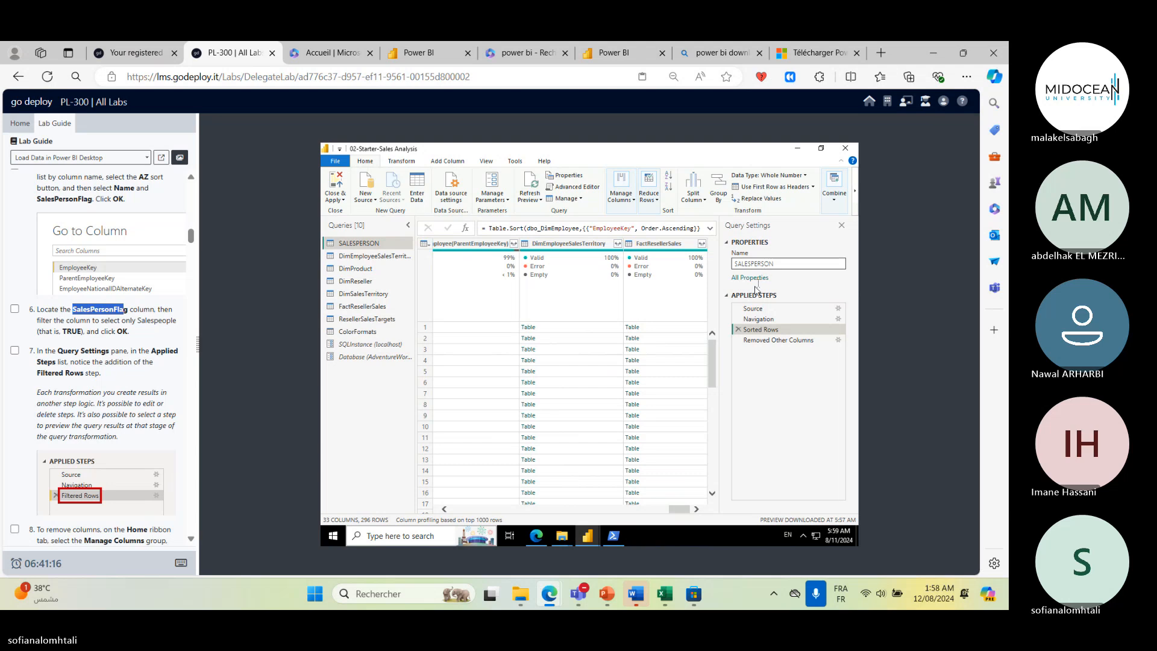
pyautogui.doubleClick(752, 265)
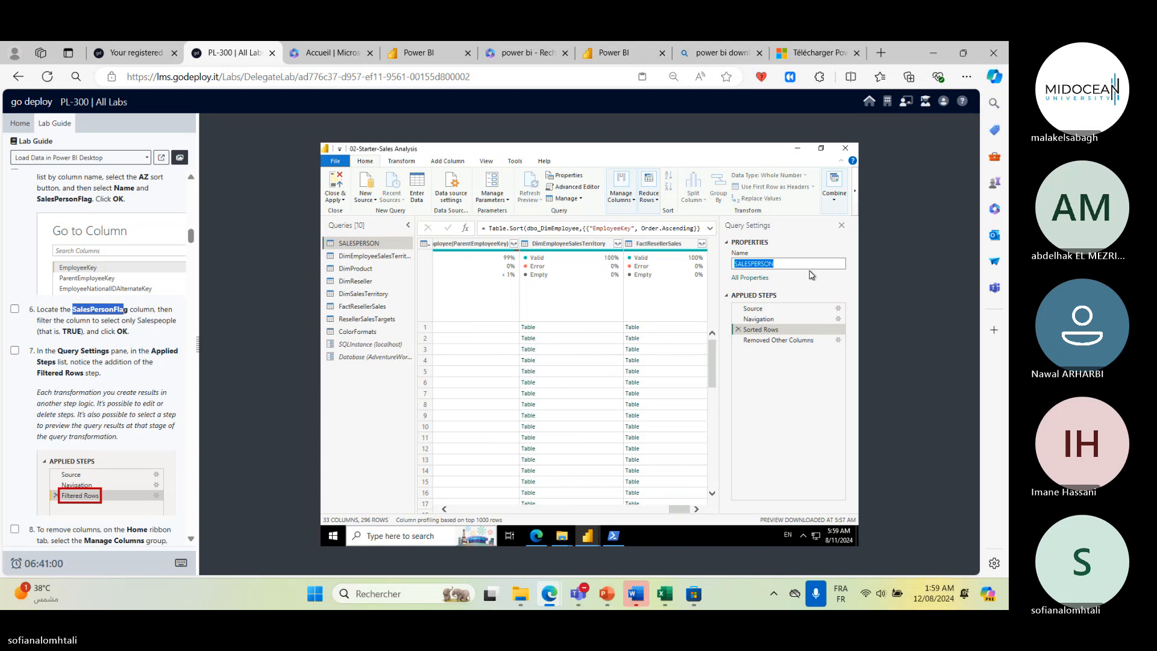
# - Inspect the Source step's SQL Server database connection settings
pyautogui.click(757, 309)
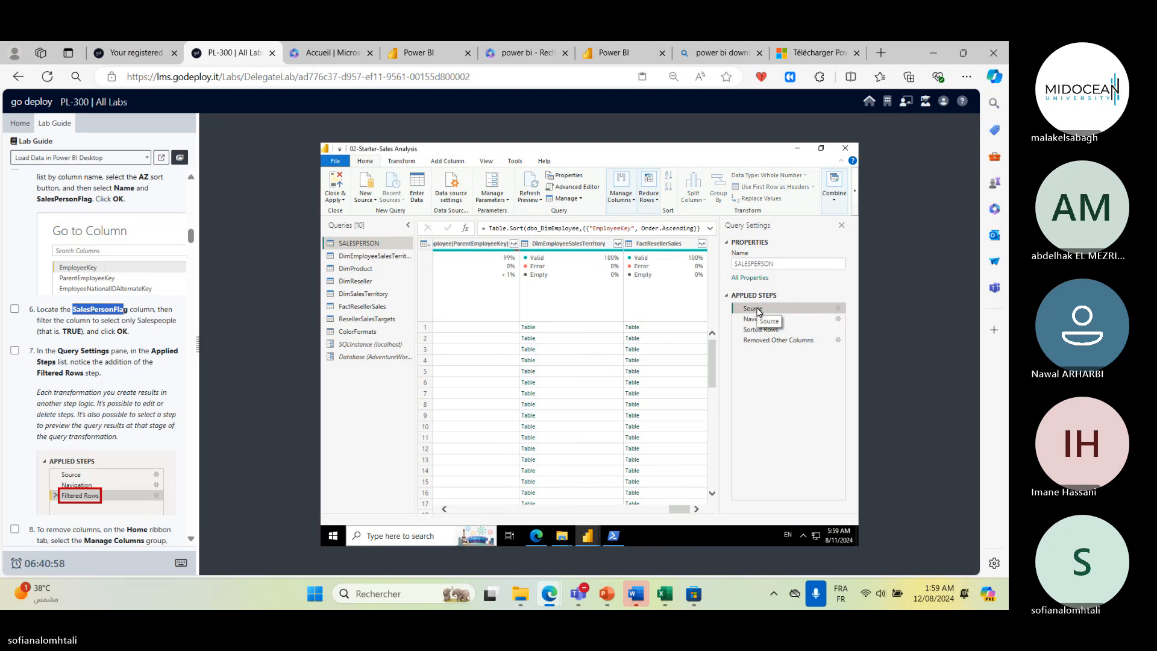
pyautogui.doubleClick(755, 310)
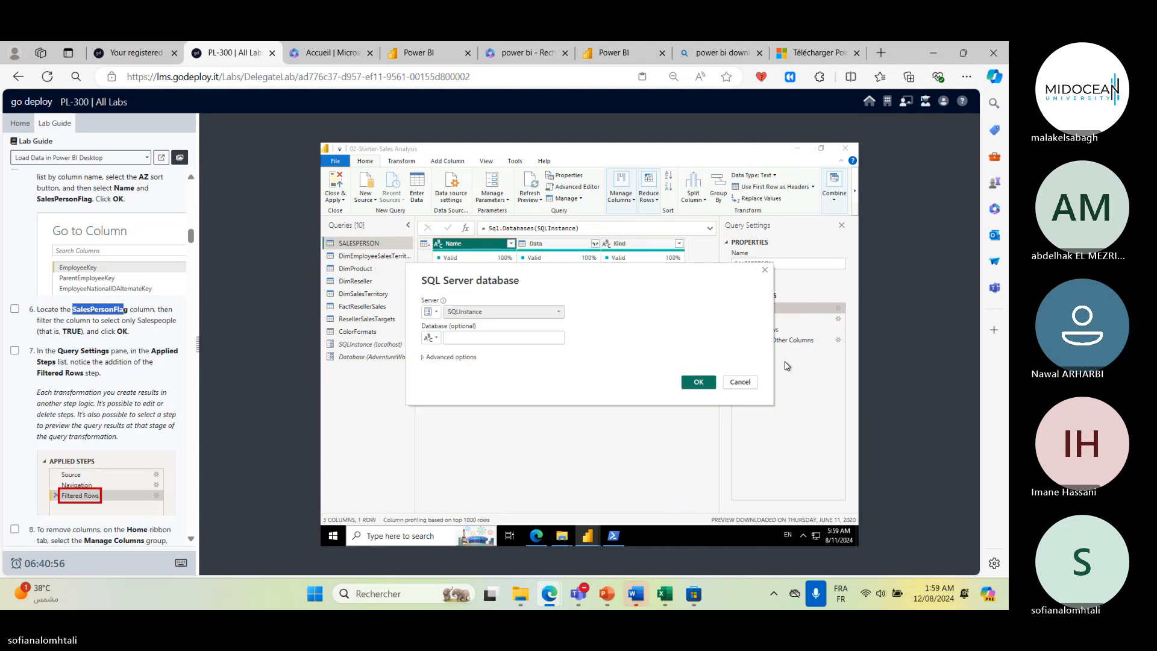
pyautogui.click(740, 382)
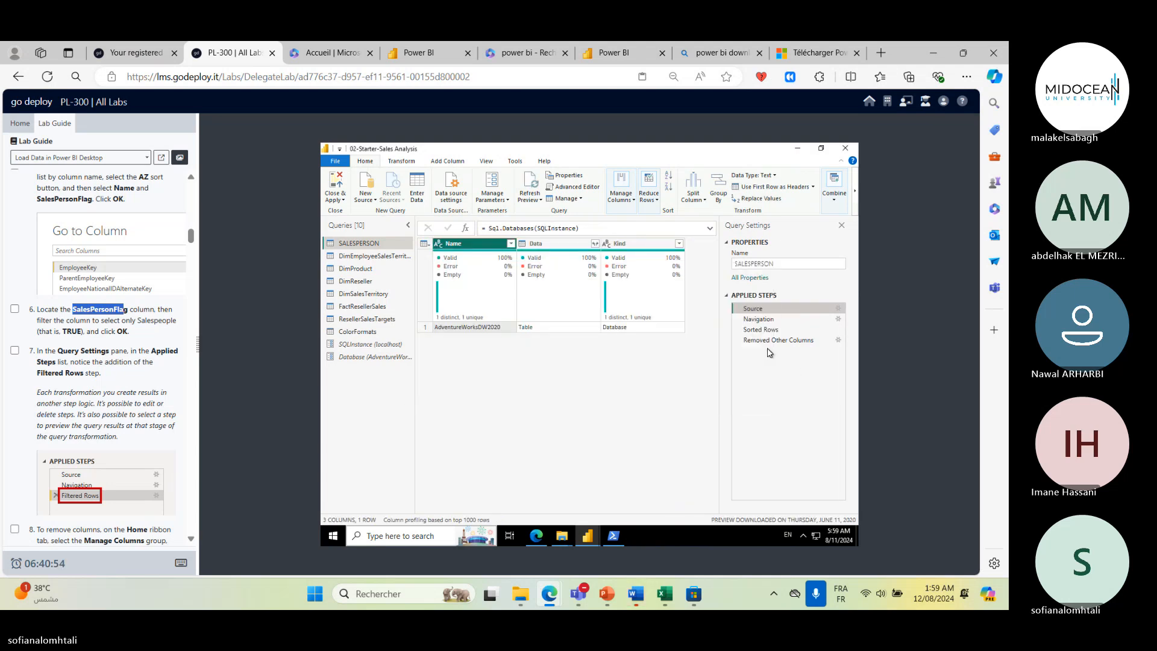
# - Return to the Sorted Rows step and scroll across the columns to locate the SalesPersonFlag column
pyautogui.click(760, 330)
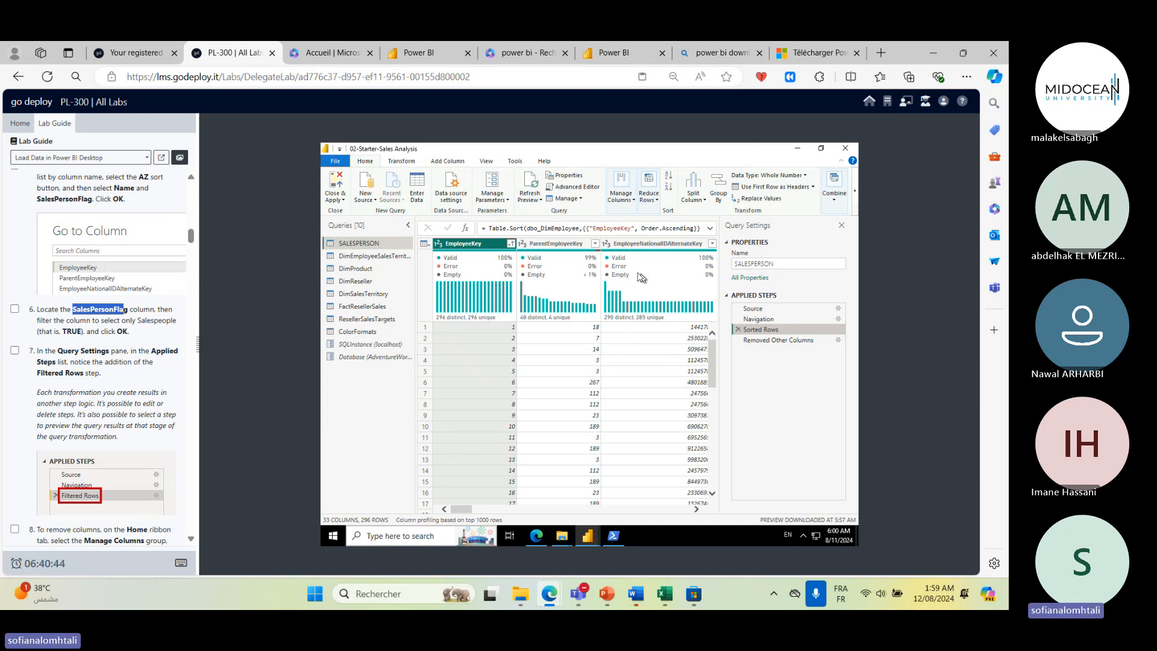
pyautogui.hscroll(5, 547, 512)
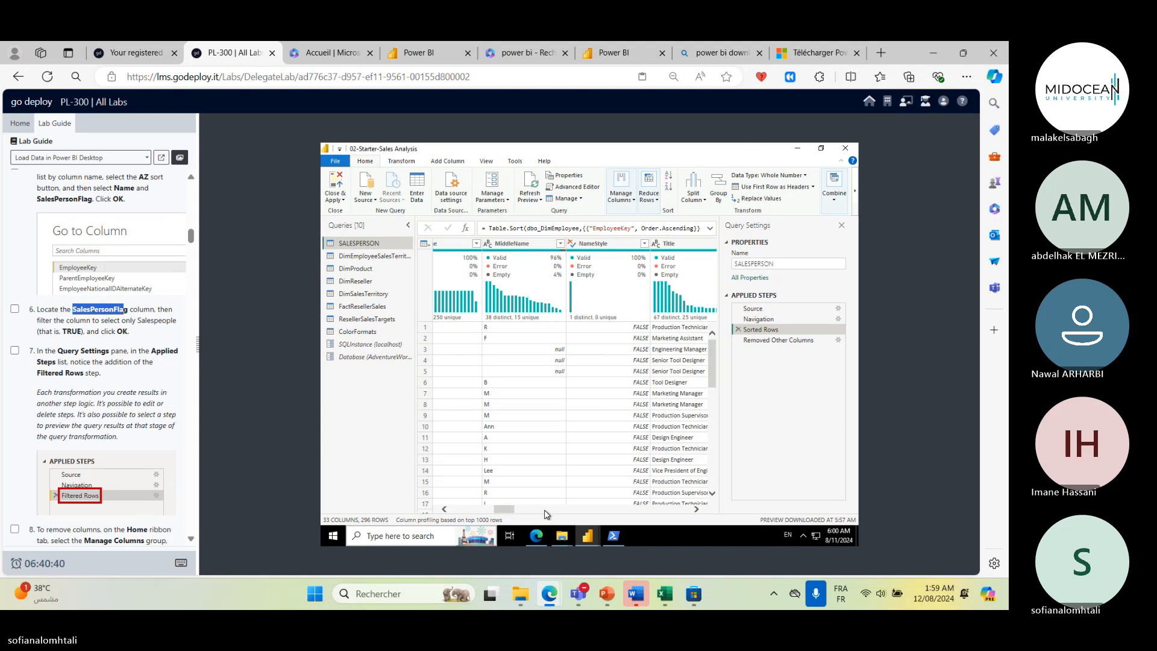
pyautogui.hscroll(4, 578, 517)
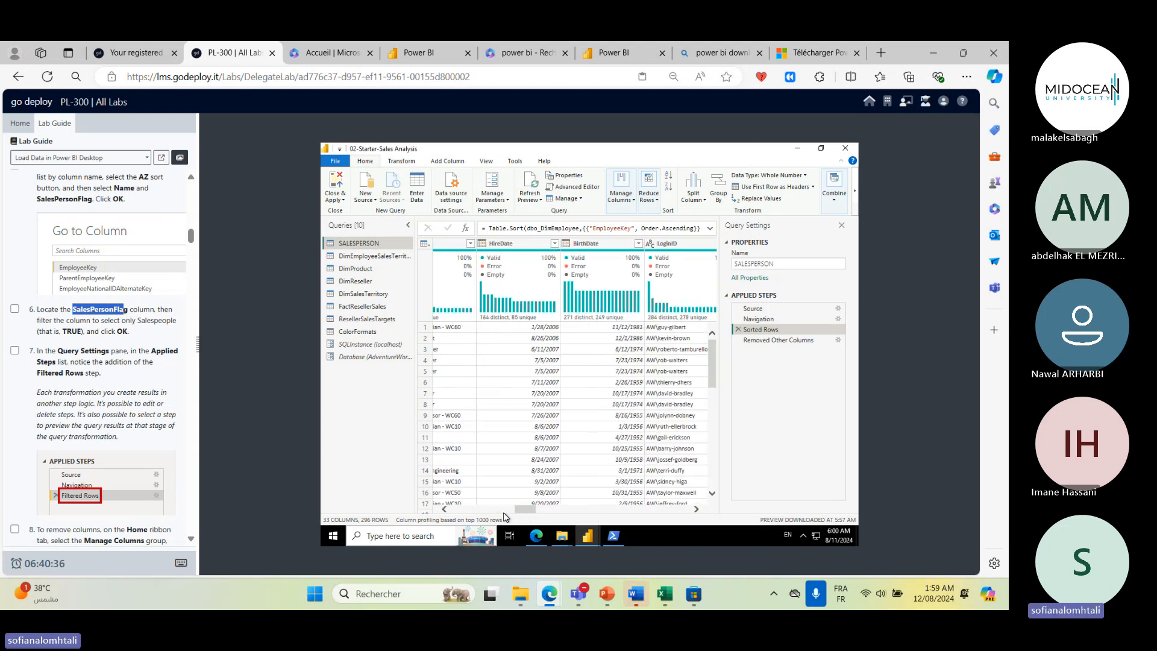
pyautogui.hscroll(-3, 507, 516)
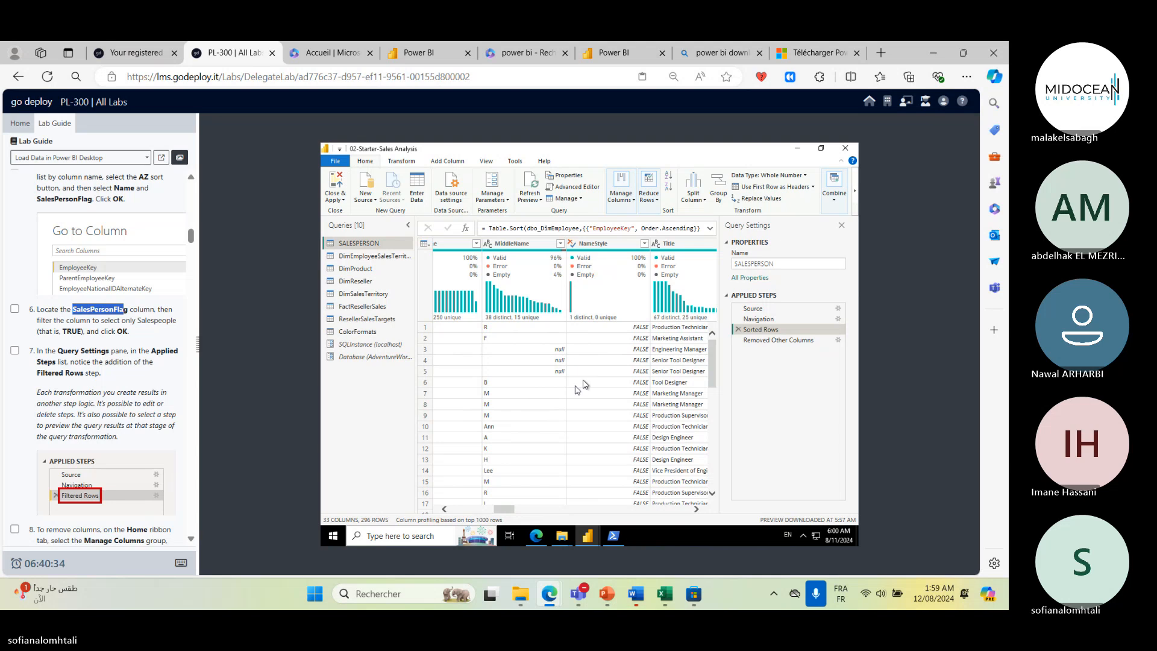
pyautogui.click(699, 510)
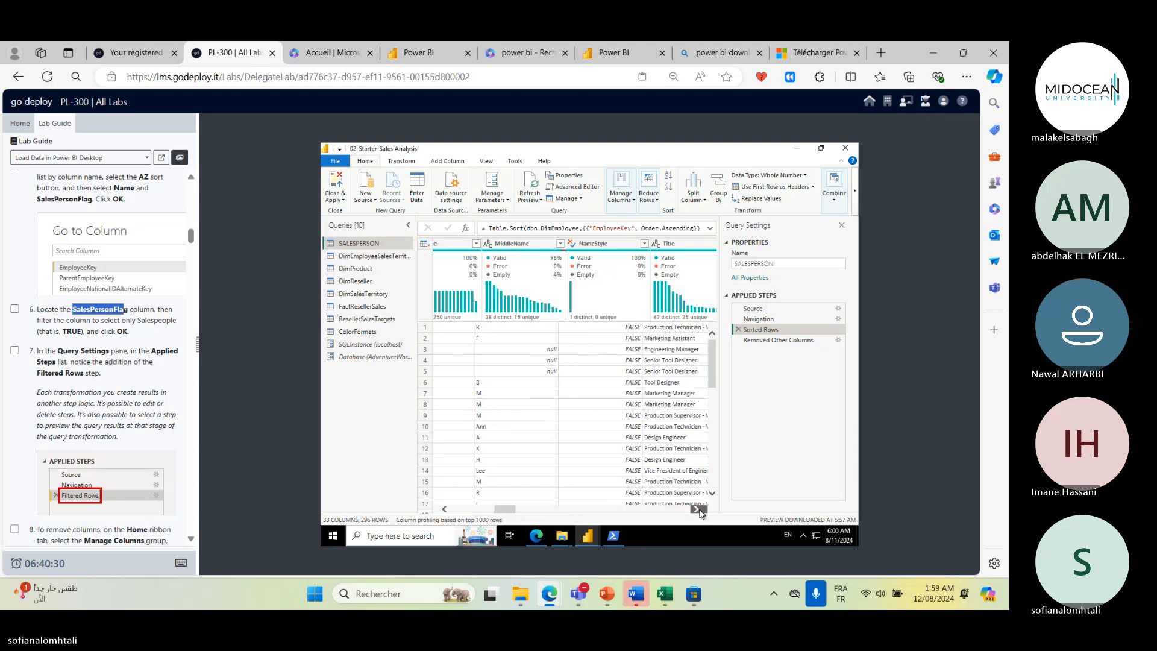
pyautogui.click(698, 510)
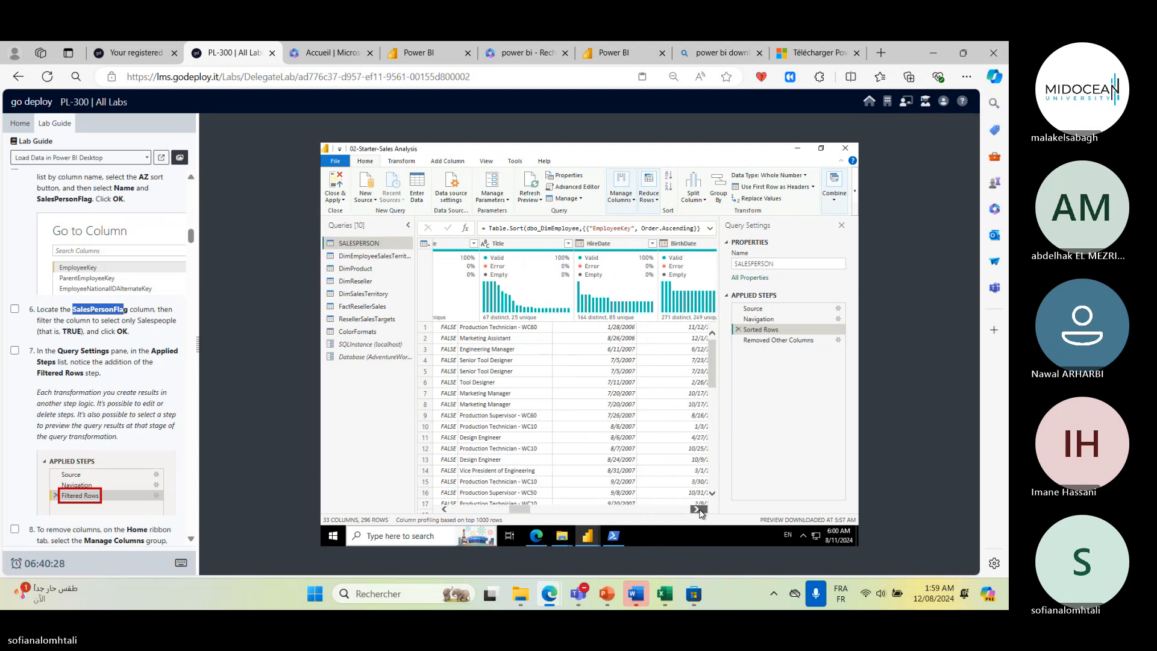
pyautogui.click(698, 509)
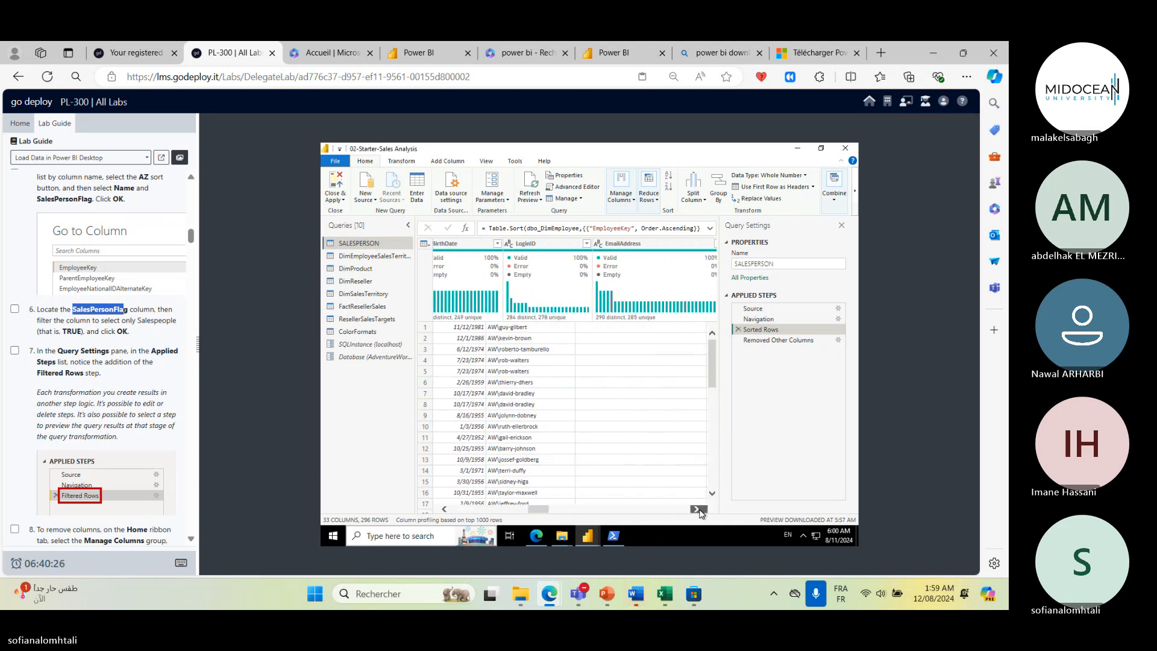
pyautogui.click(698, 509)
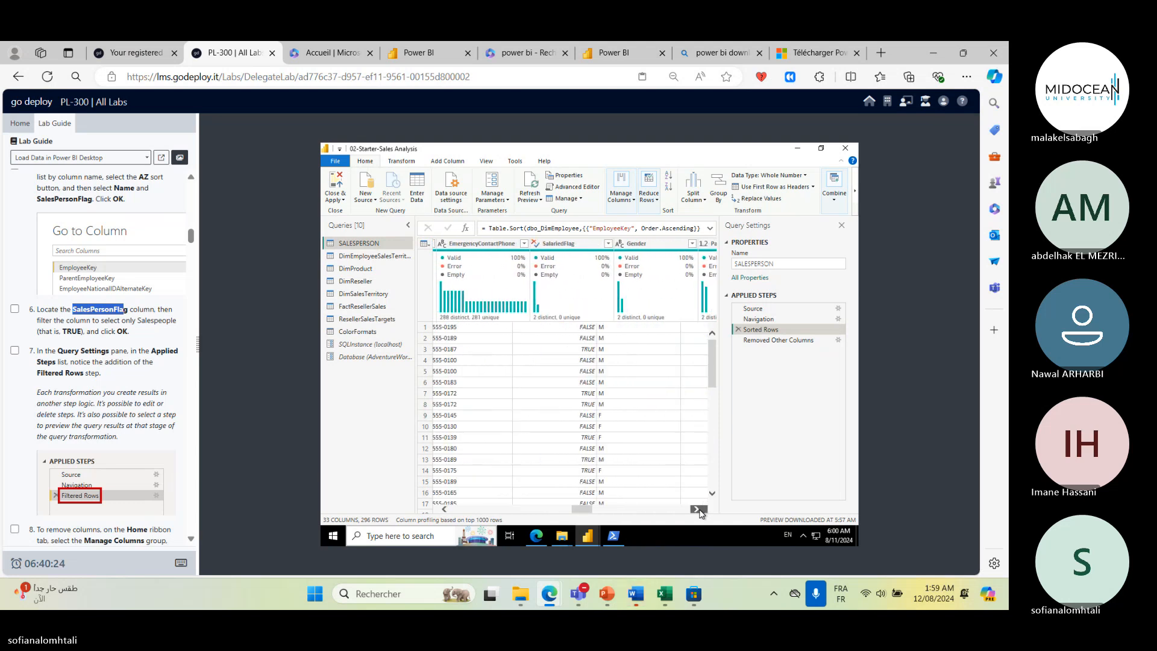
pyautogui.click(699, 509)
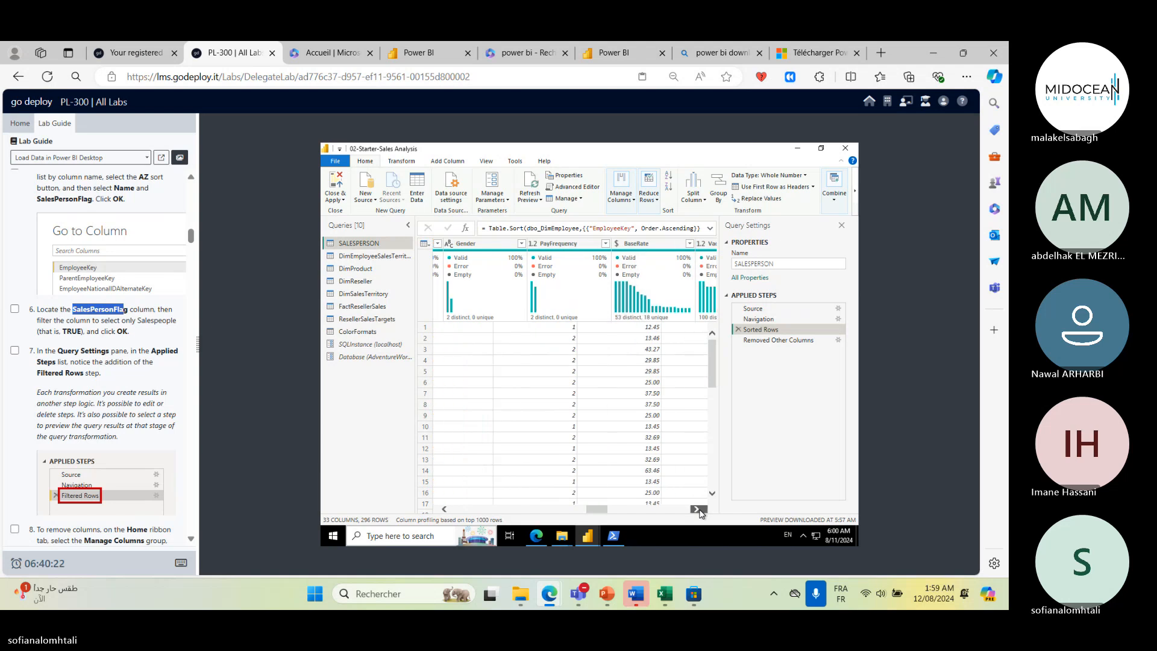
pyautogui.click(698, 510)
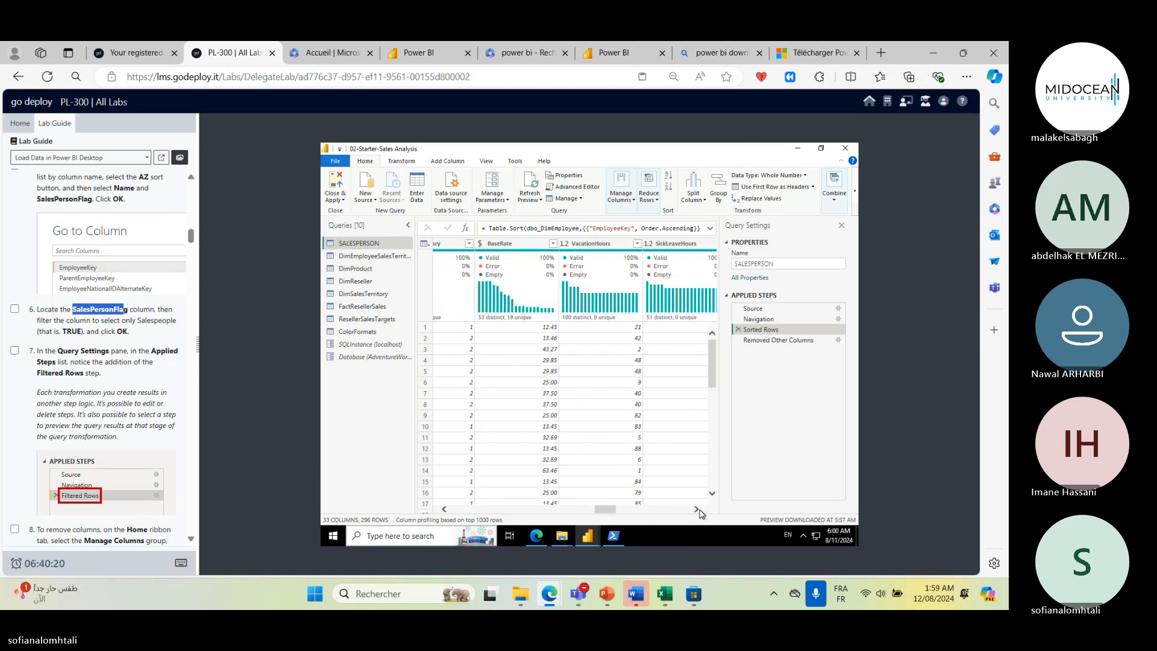
# - Filter the SalesPersonFlag column to keep only TRUE rows
pyautogui.click(698, 510)
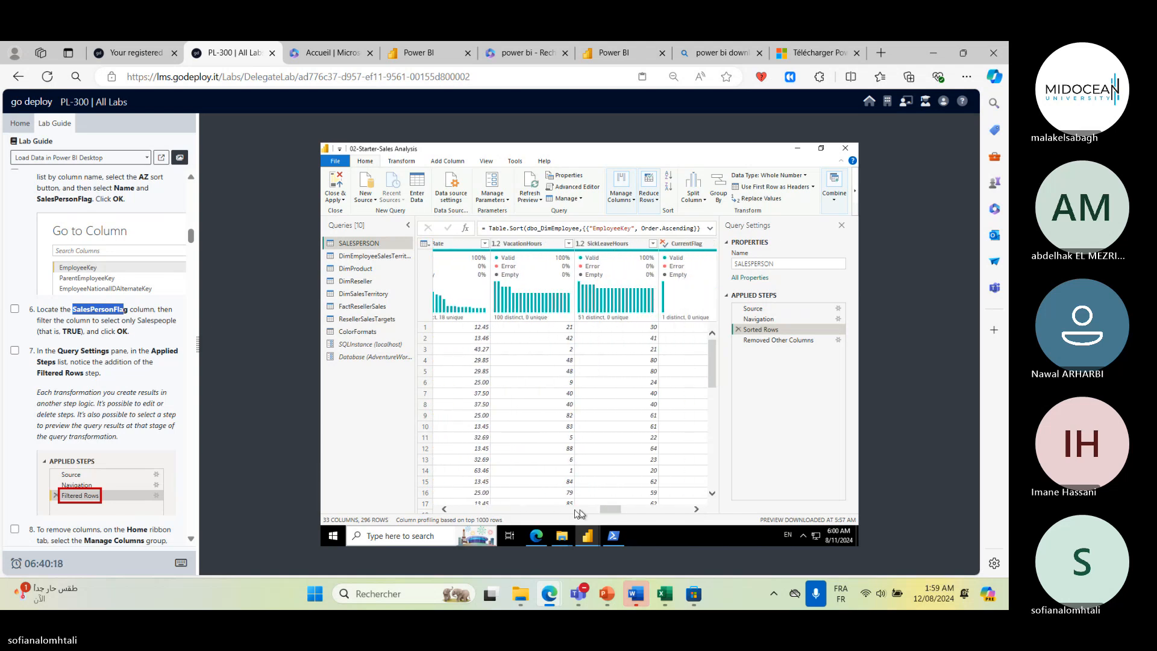
pyautogui.click(444, 510)
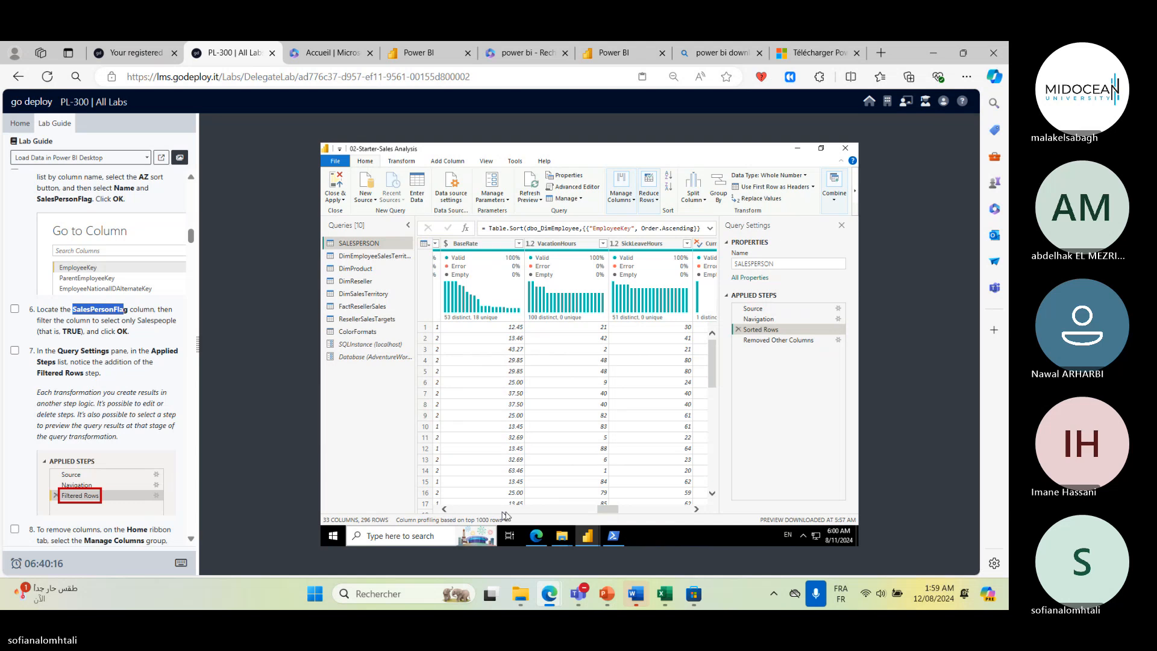
pyautogui.click(698, 510)
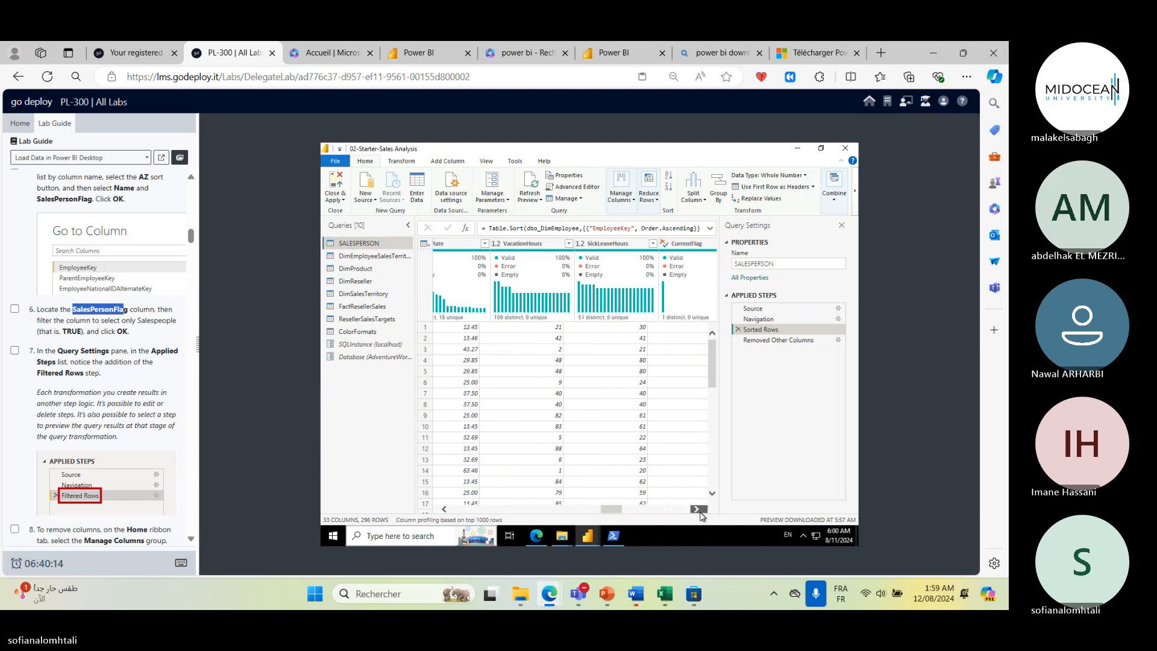
pyautogui.click(698, 510)
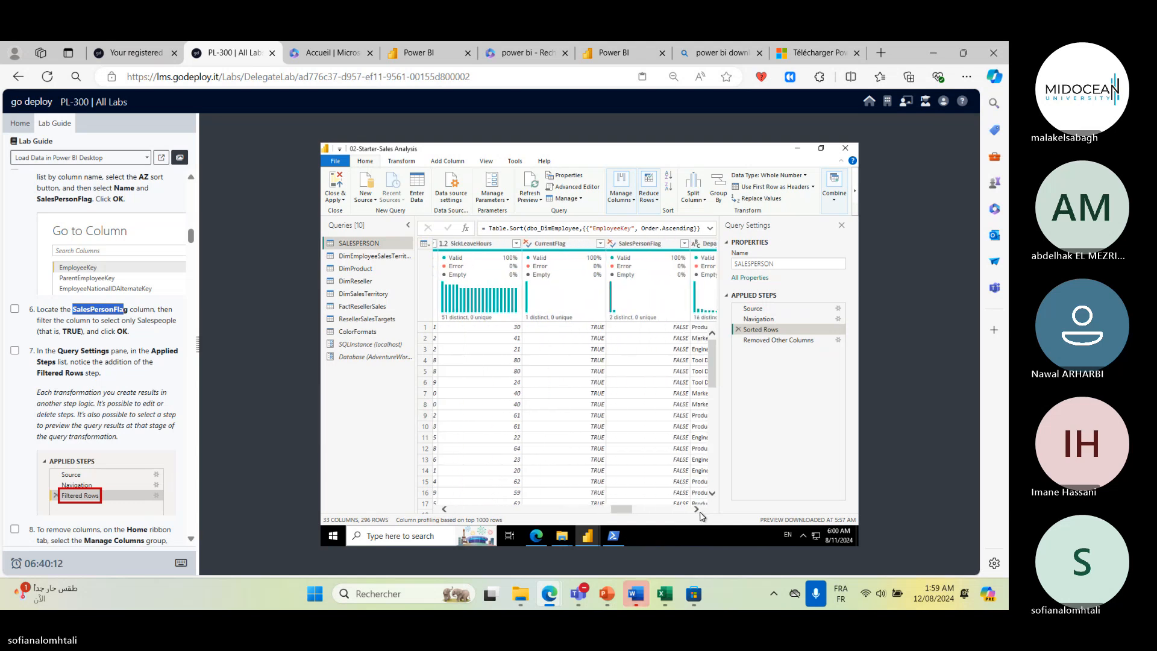
pyautogui.click(697, 510)
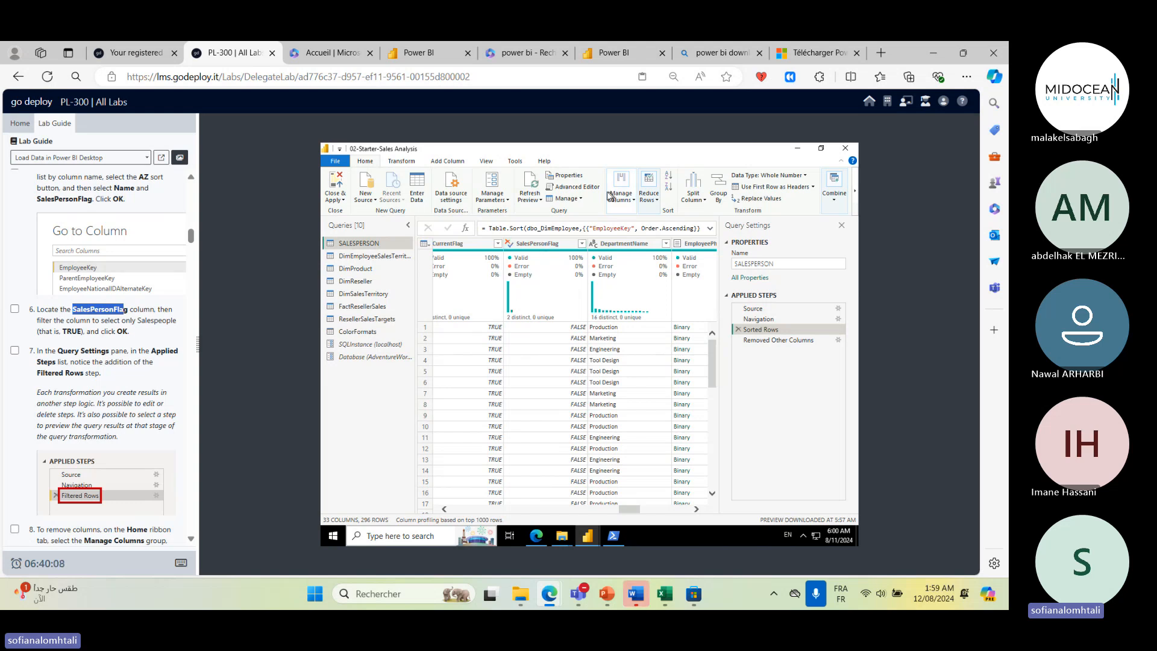
pyautogui.click(554, 246)
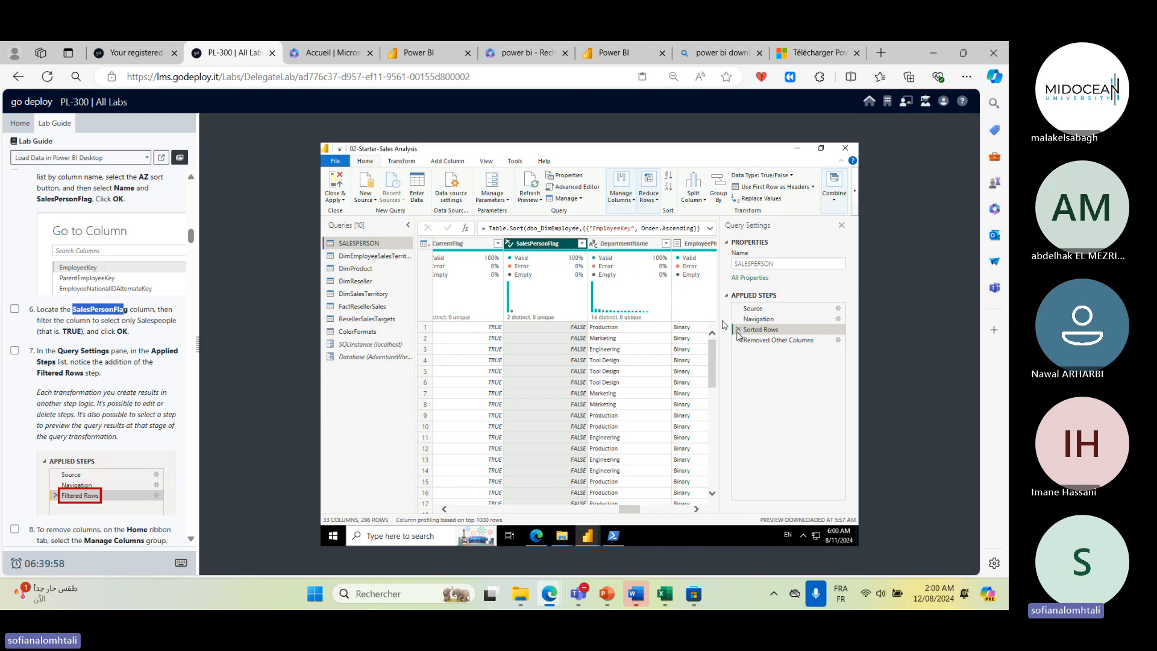
pyautogui.click(581, 244)
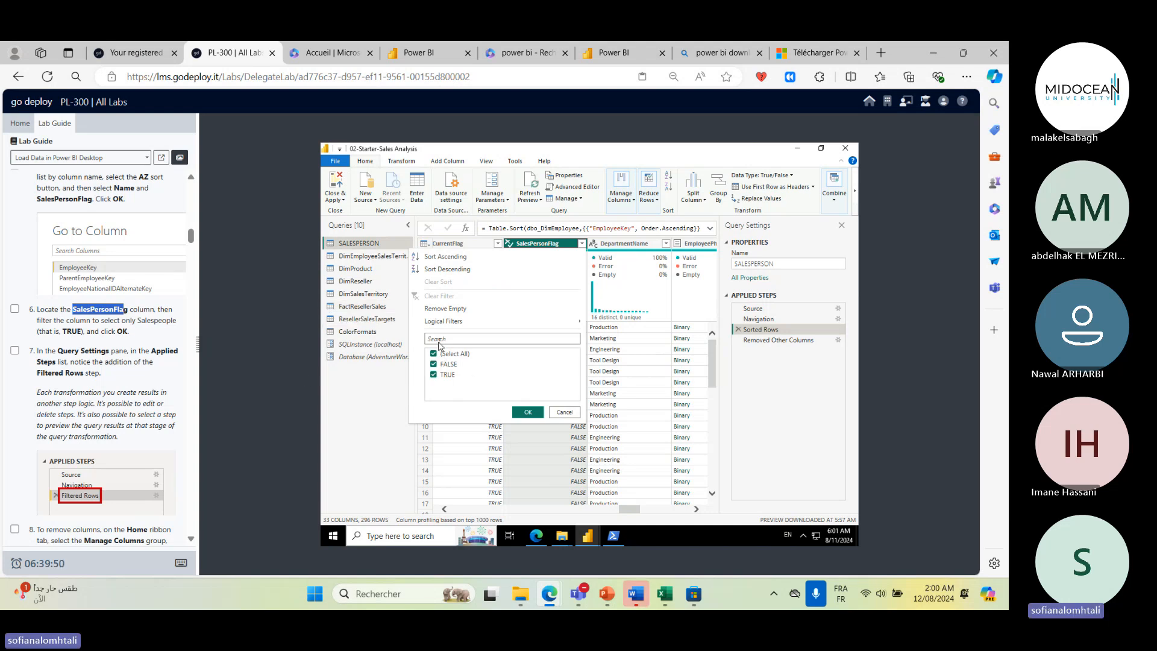
pyautogui.click(565, 412)
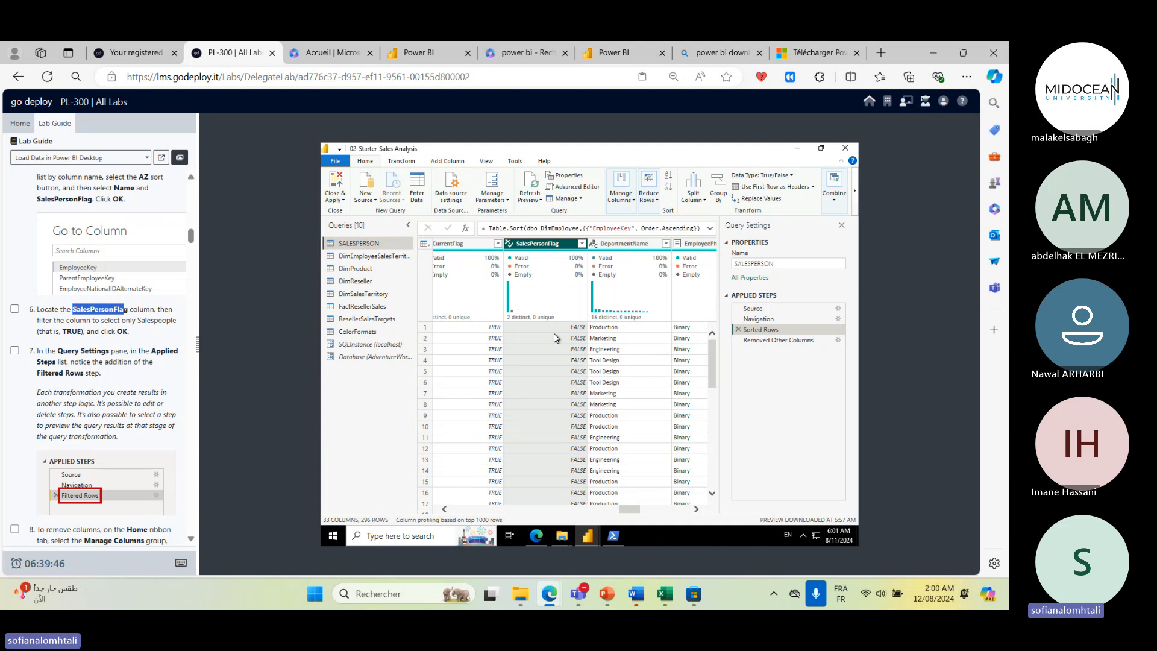
pyautogui.click(581, 245)
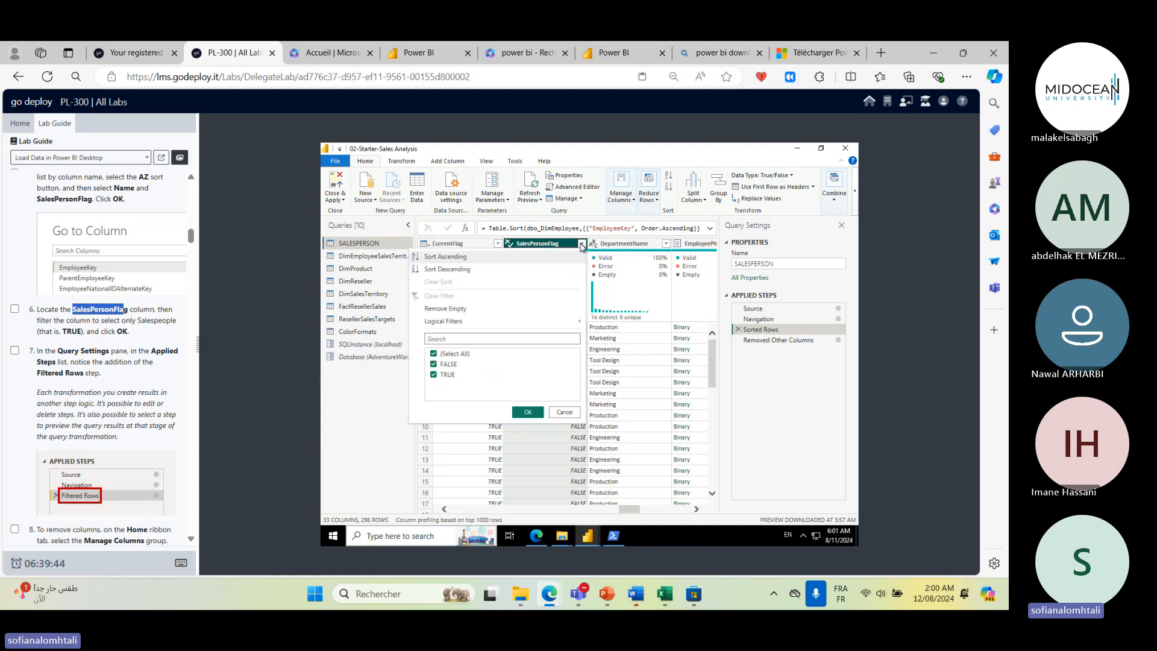
pyautogui.click(434, 355)
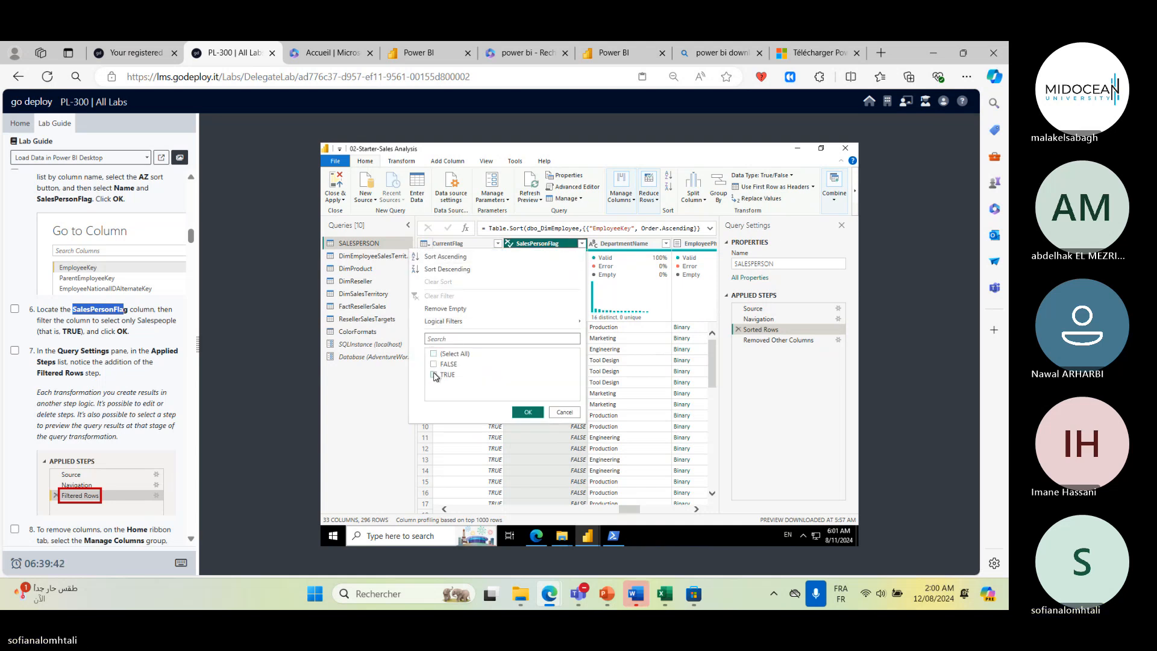
pyautogui.click(434, 375)
pyautogui.click(528, 413)
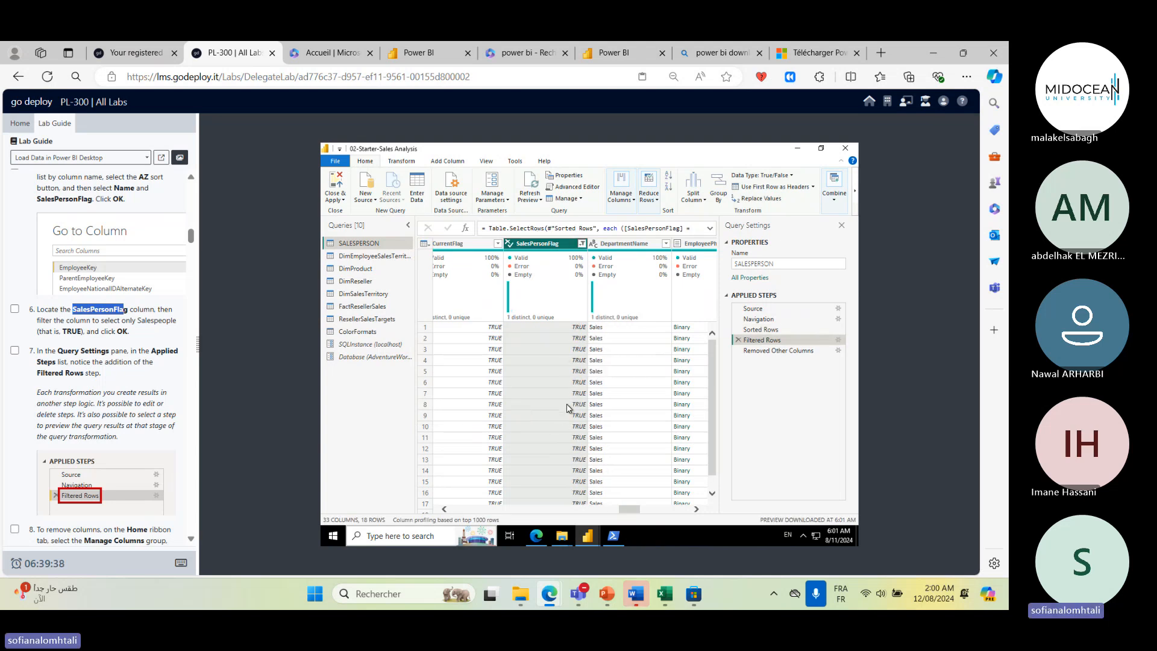
pyautogui.scroll(-1, 560, 415)
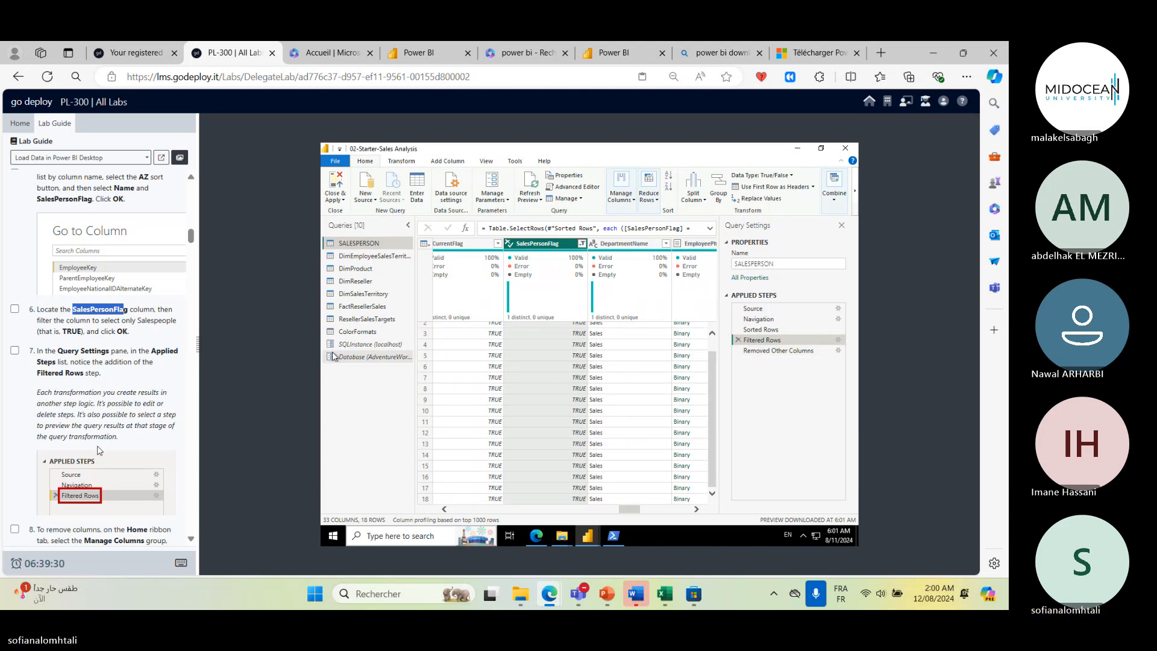
pyautogui.scroll(-2, 100, 450)
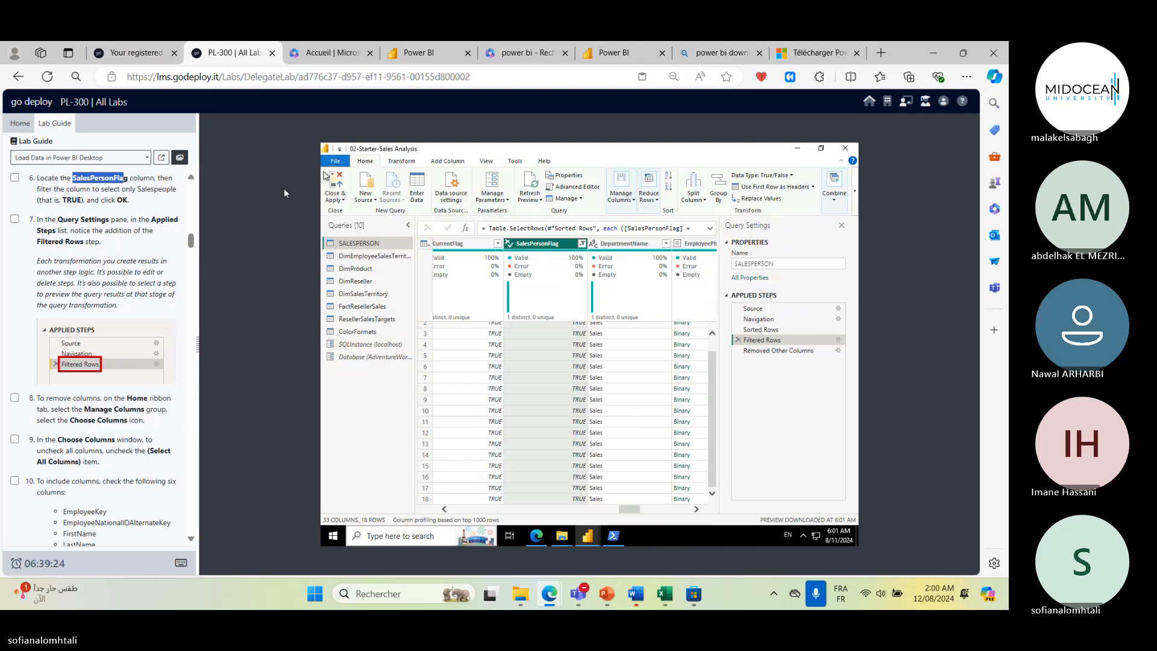
pyautogui.click(626, 195)
pyautogui.click(633, 235)
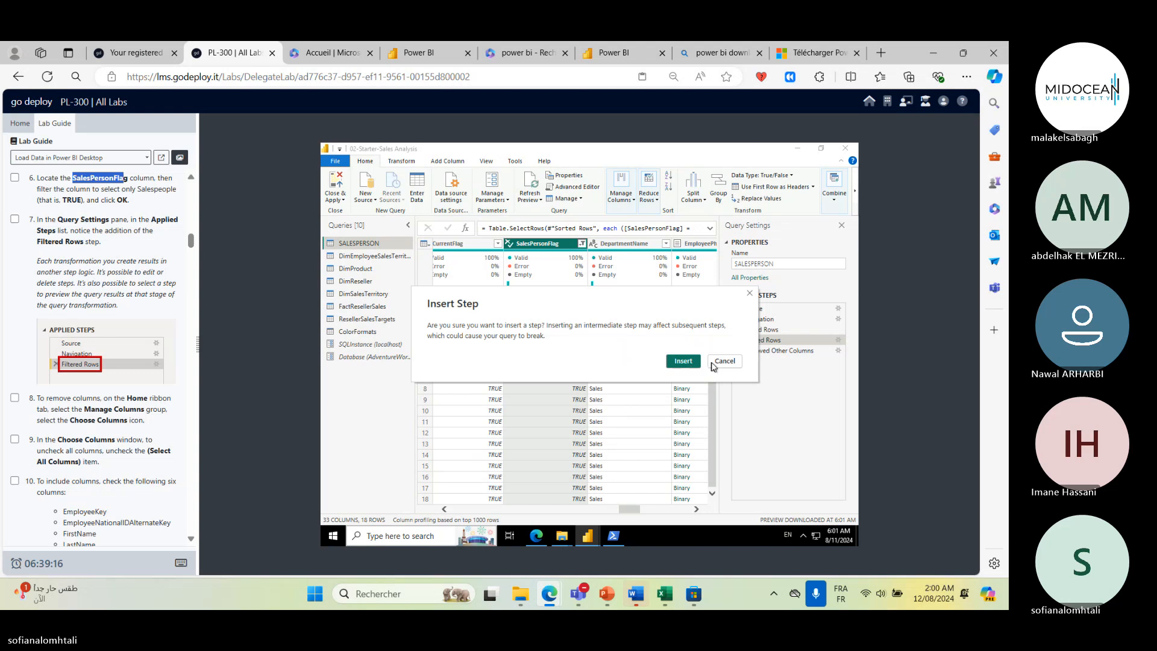
pyautogui.click(709, 363)
pyautogui.click(608, 201)
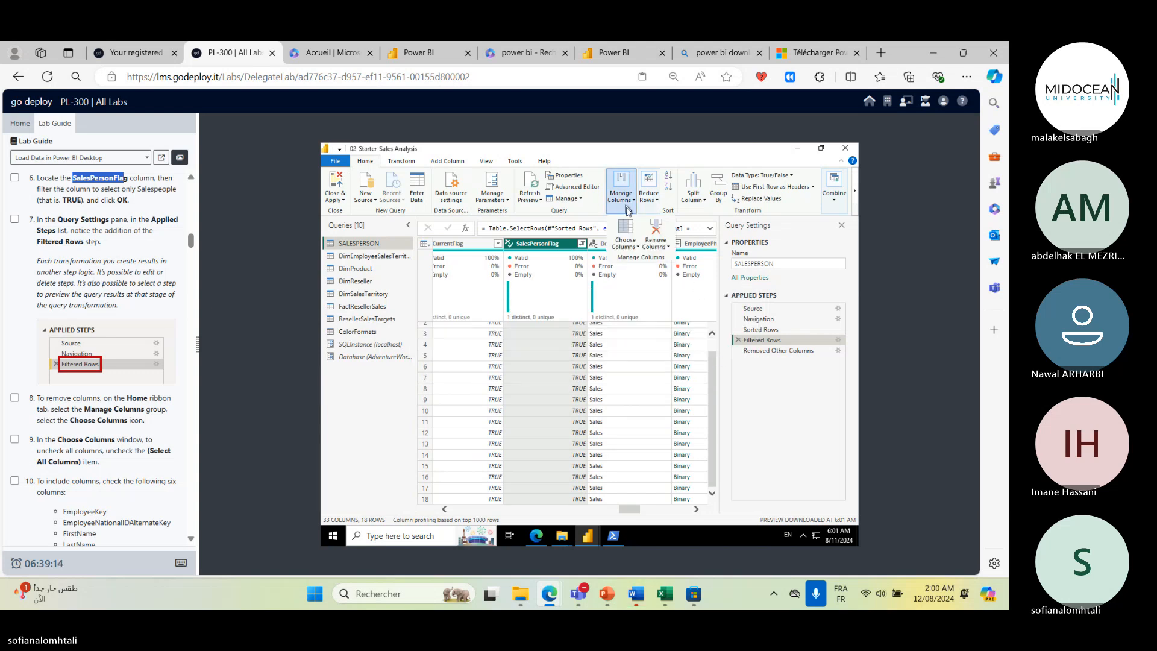
pyautogui.click(630, 230)
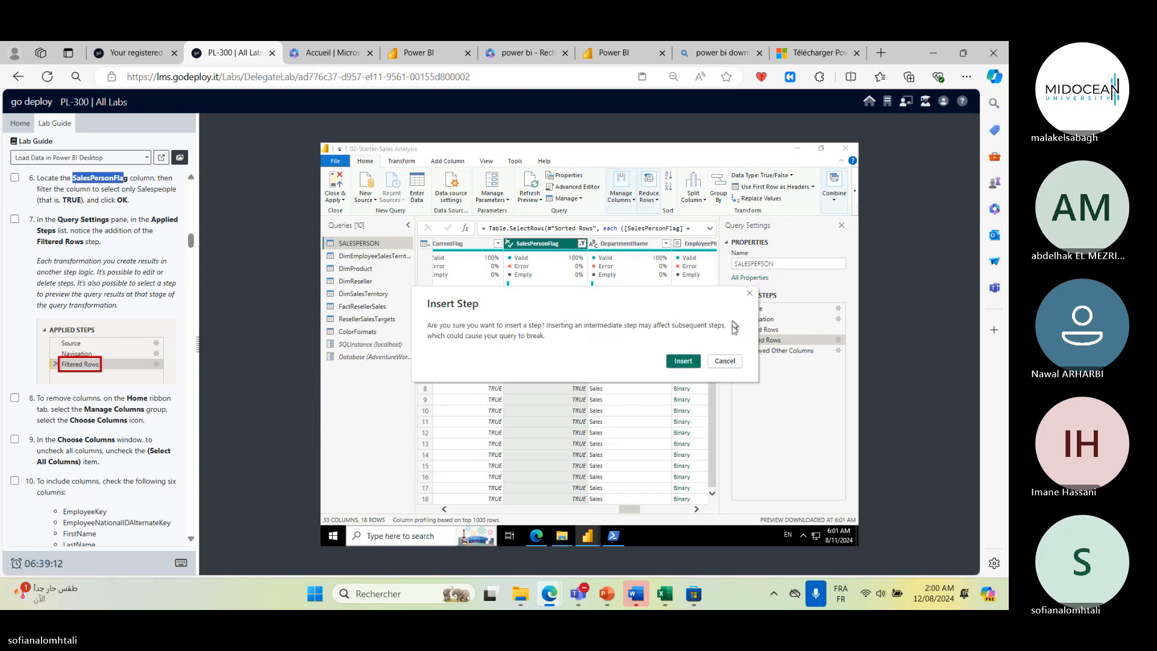
pyautogui.click(710, 360)
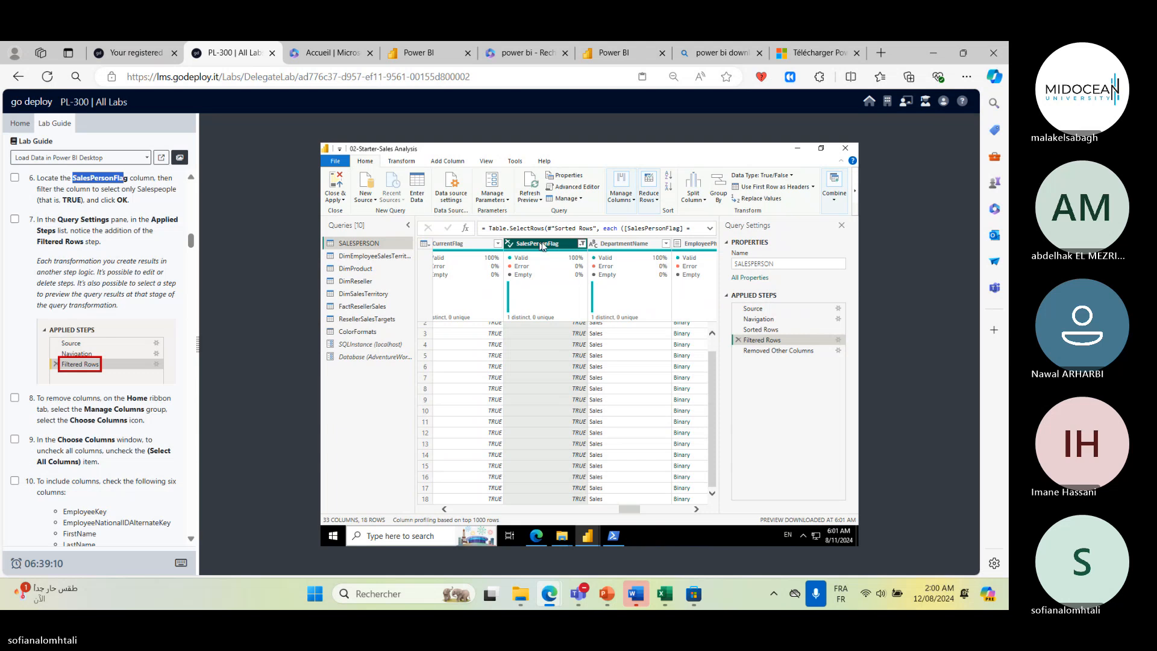
# - Insert a Choose Columns step after Filtered Rows, keeping all columns except Title
pyautogui.click(623, 245)
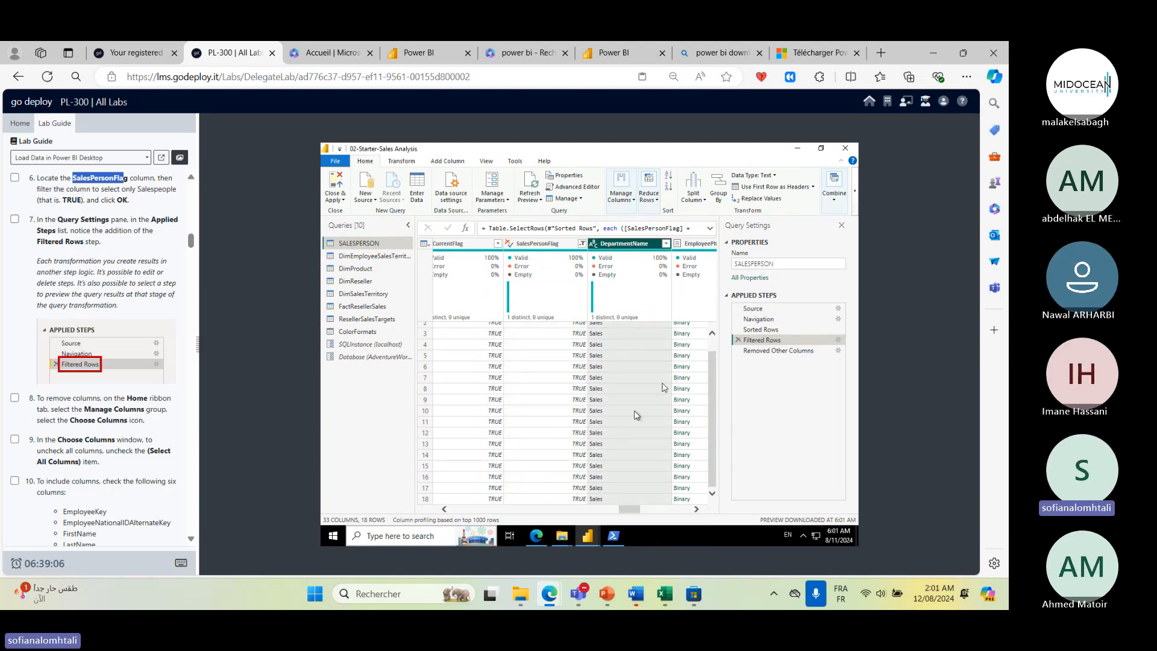
pyautogui.click(623, 199)
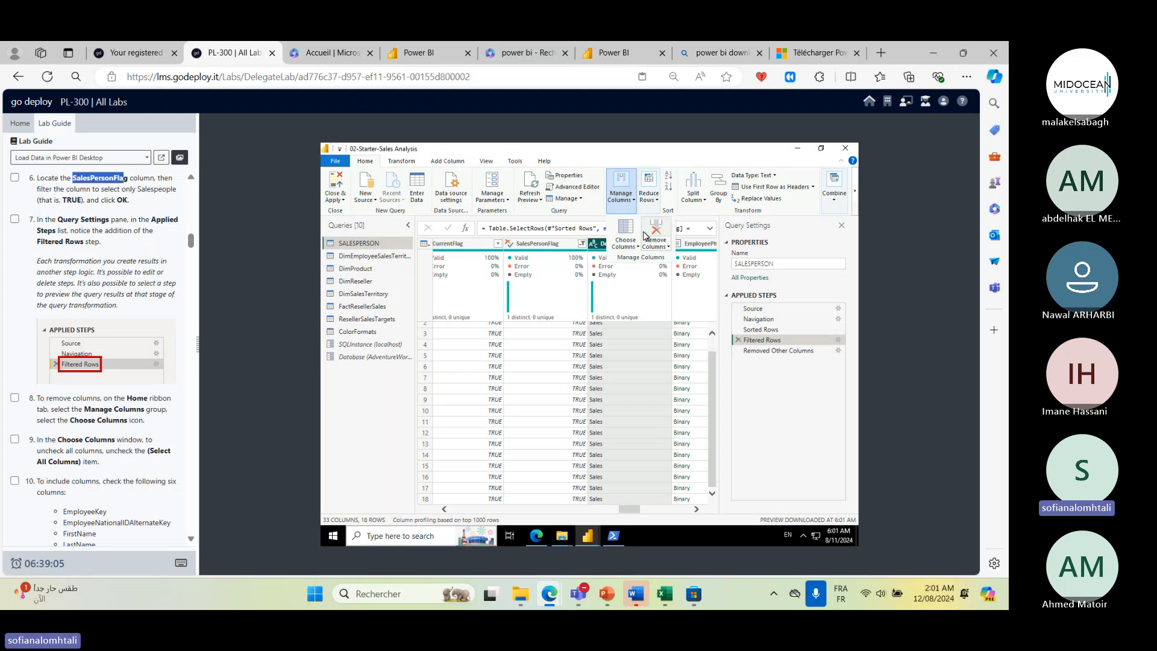
pyautogui.click(631, 244)
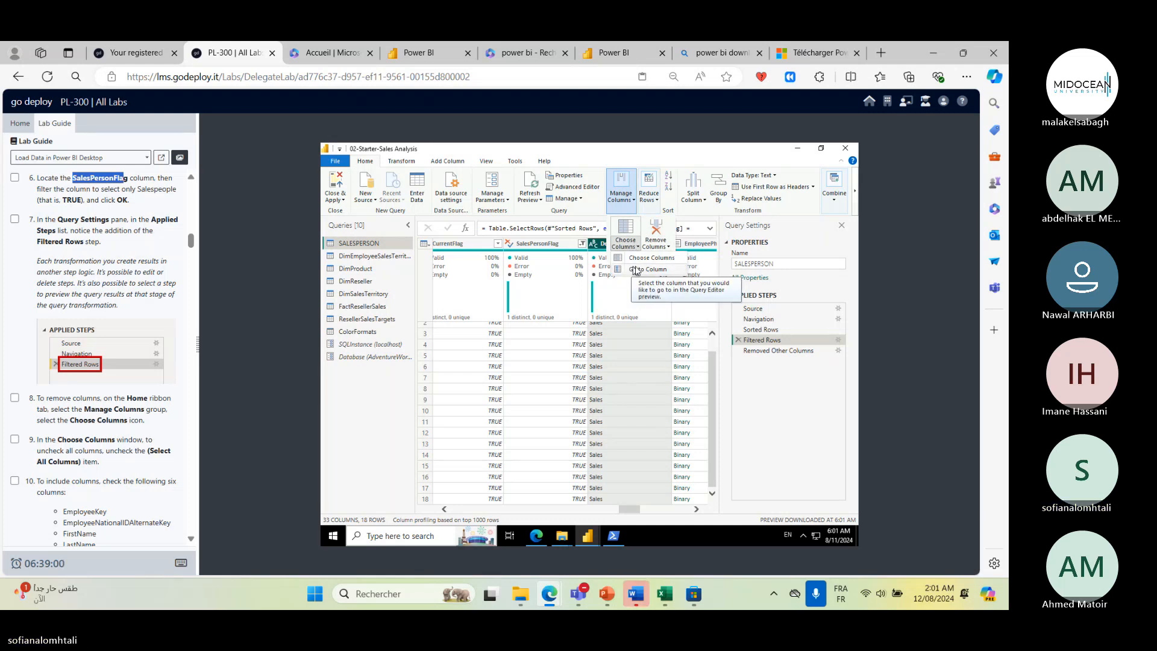
pyautogui.click(645, 259)
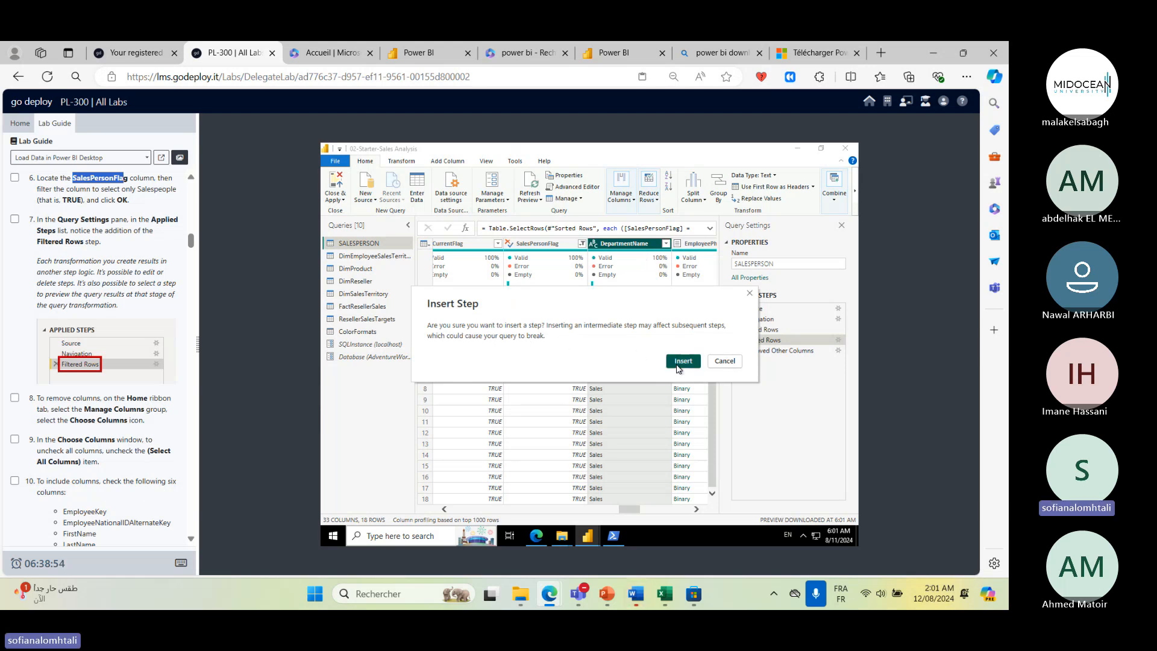
pyautogui.click(682, 361)
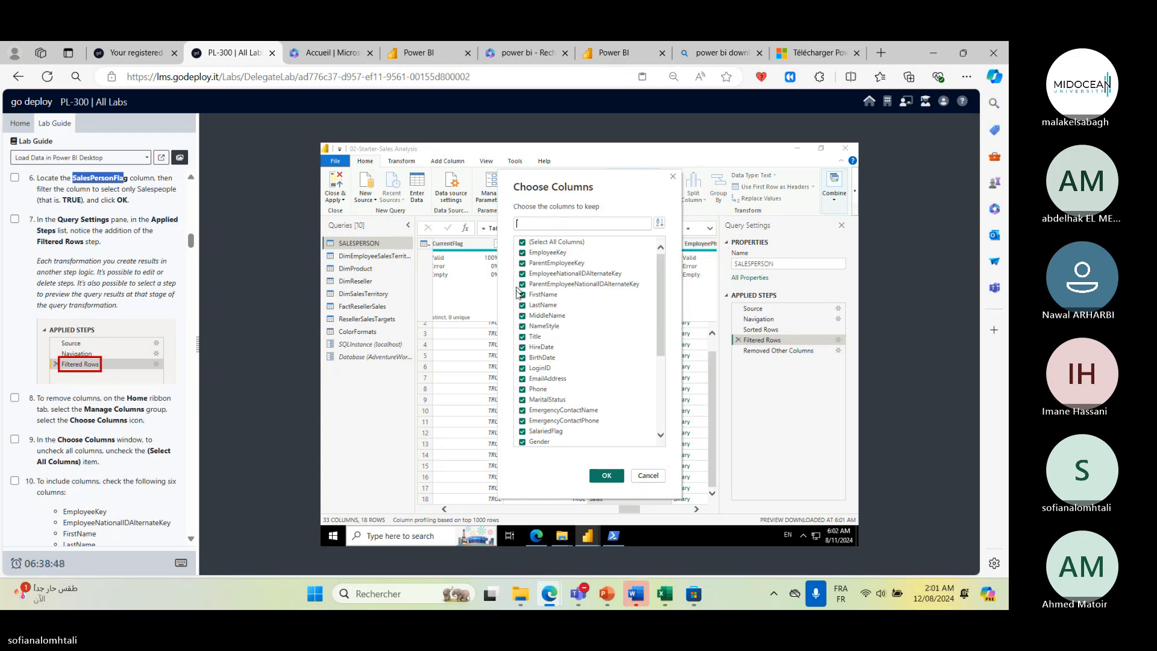
pyautogui.scroll(-5, 586, 317)
pyautogui.scroll(5, 585, 317)
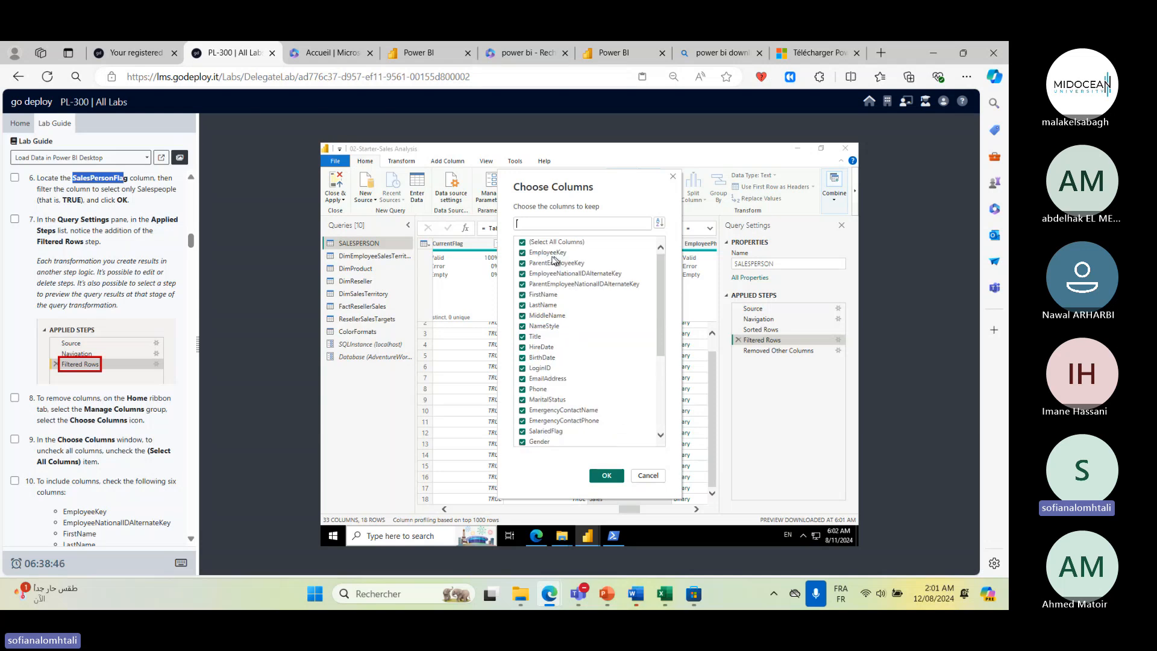
pyautogui.click(521, 242)
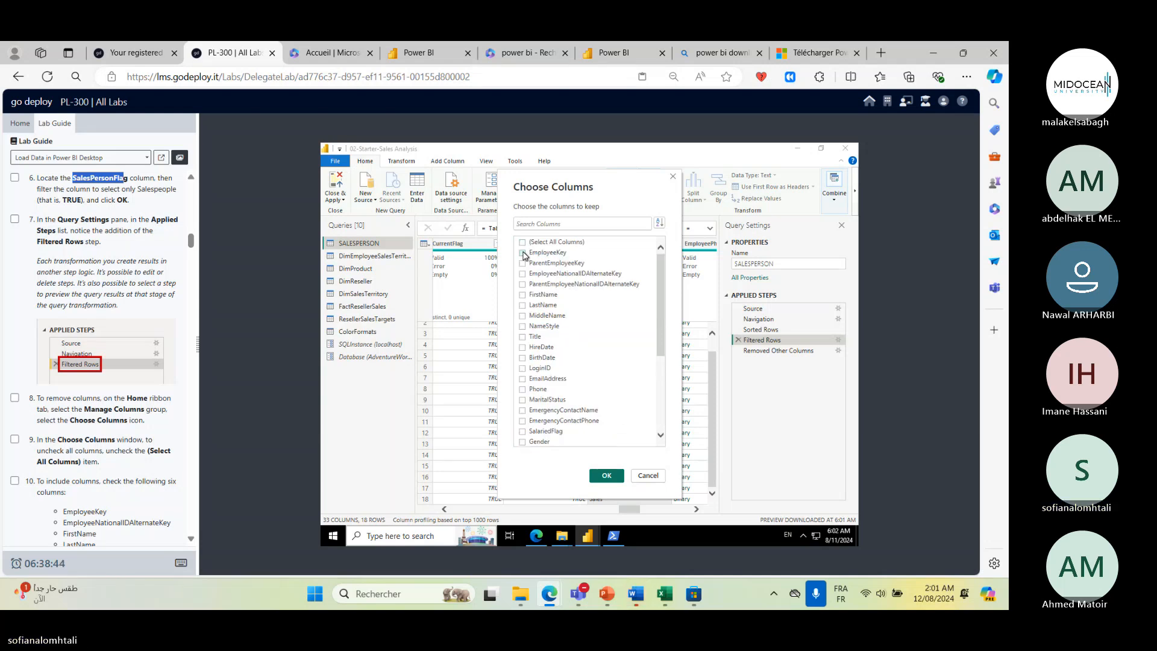
pyautogui.click(522, 242)
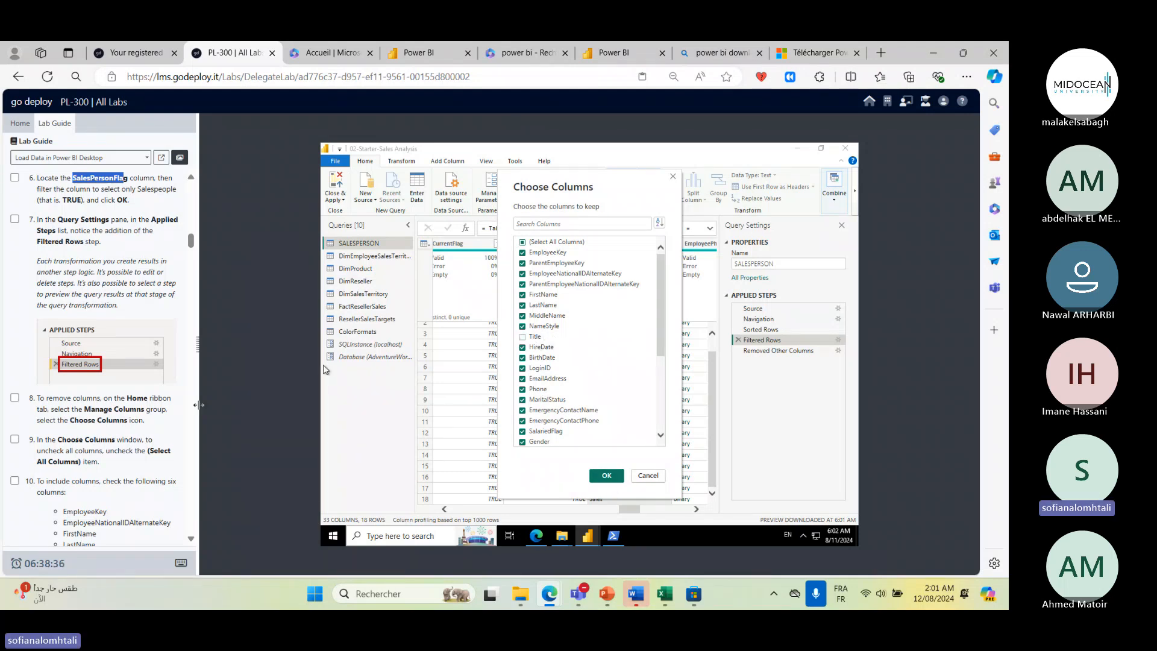
pyautogui.scroll(-3, 121, 422)
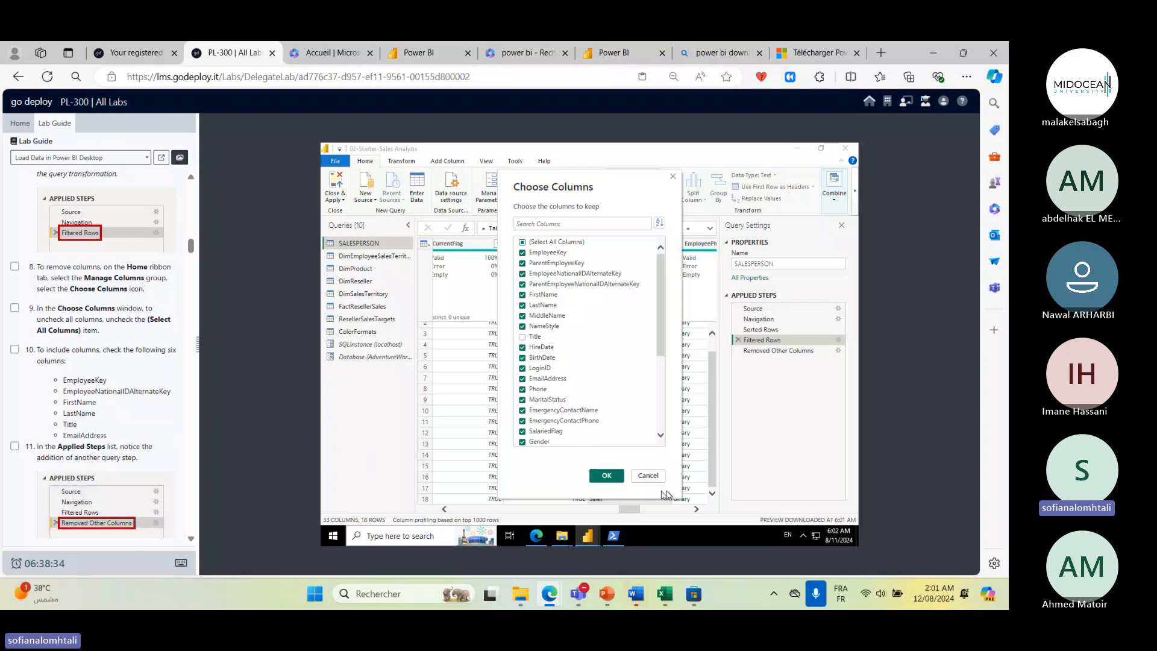
pyautogui.click(607, 476)
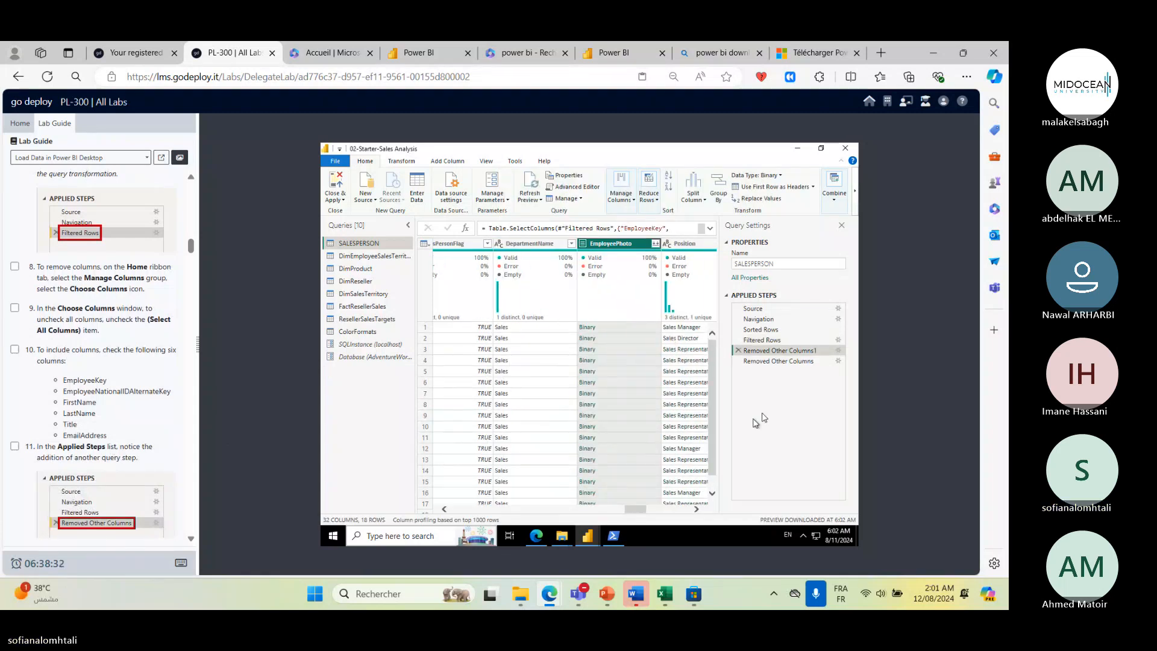
# - Preview the Removed Other Columns steps and review the remaining column headers against the lab guide
pyautogui.click(766, 362)
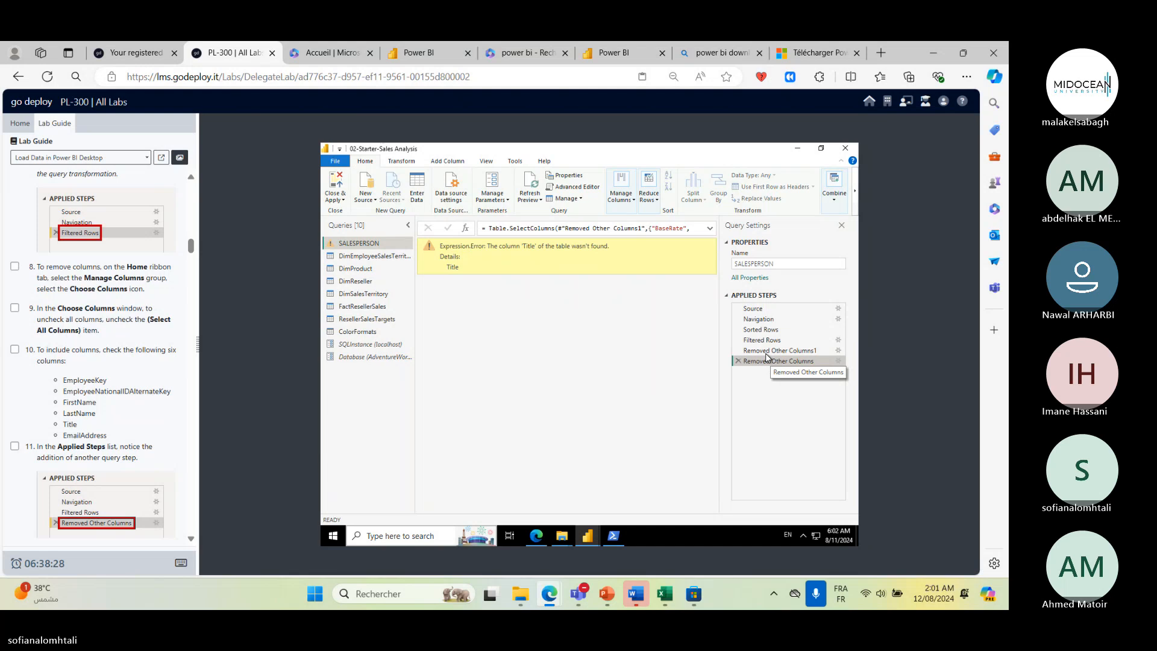
pyautogui.click(767, 351)
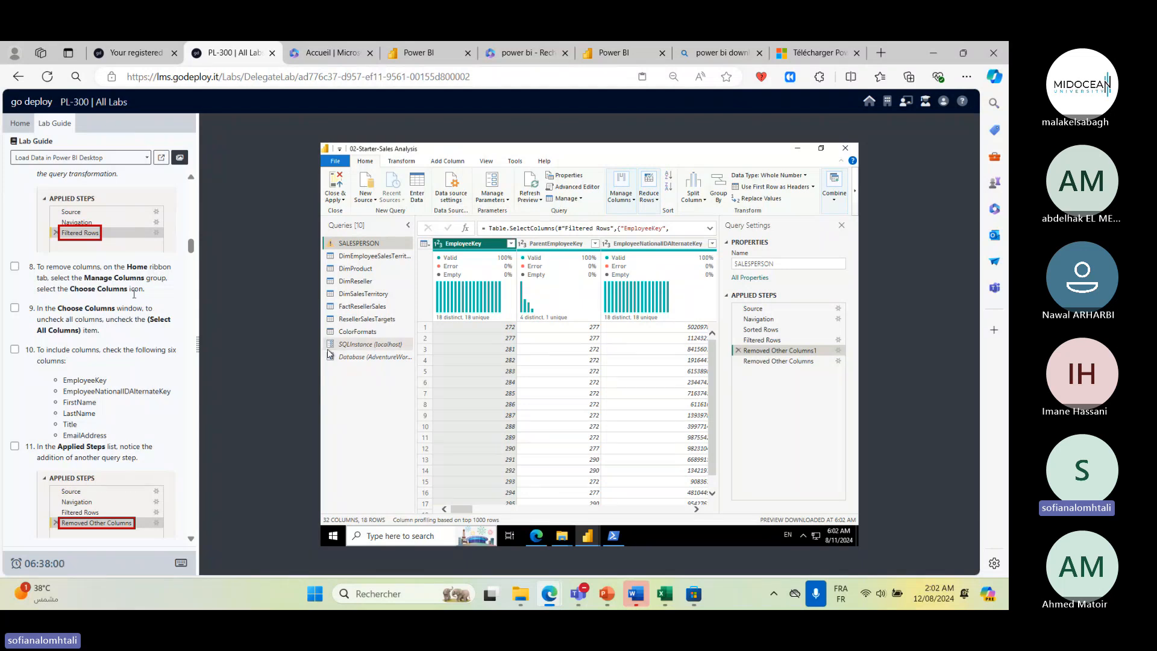
pyautogui.scroll(-4, 96, 434)
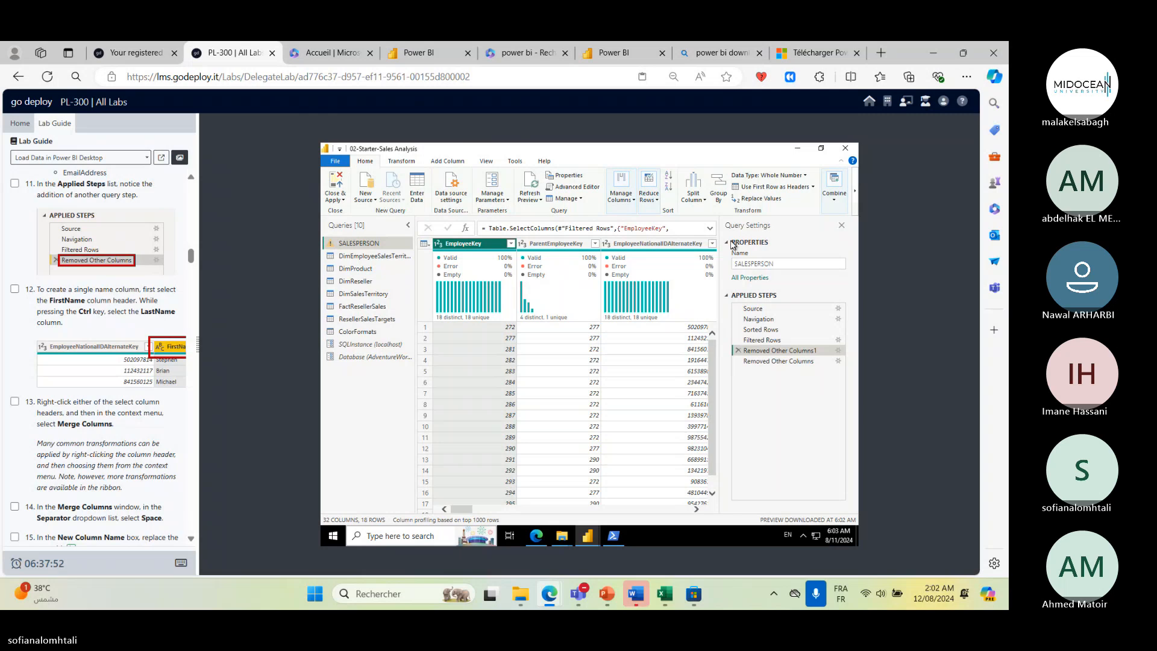
pyautogui.click(716, 246)
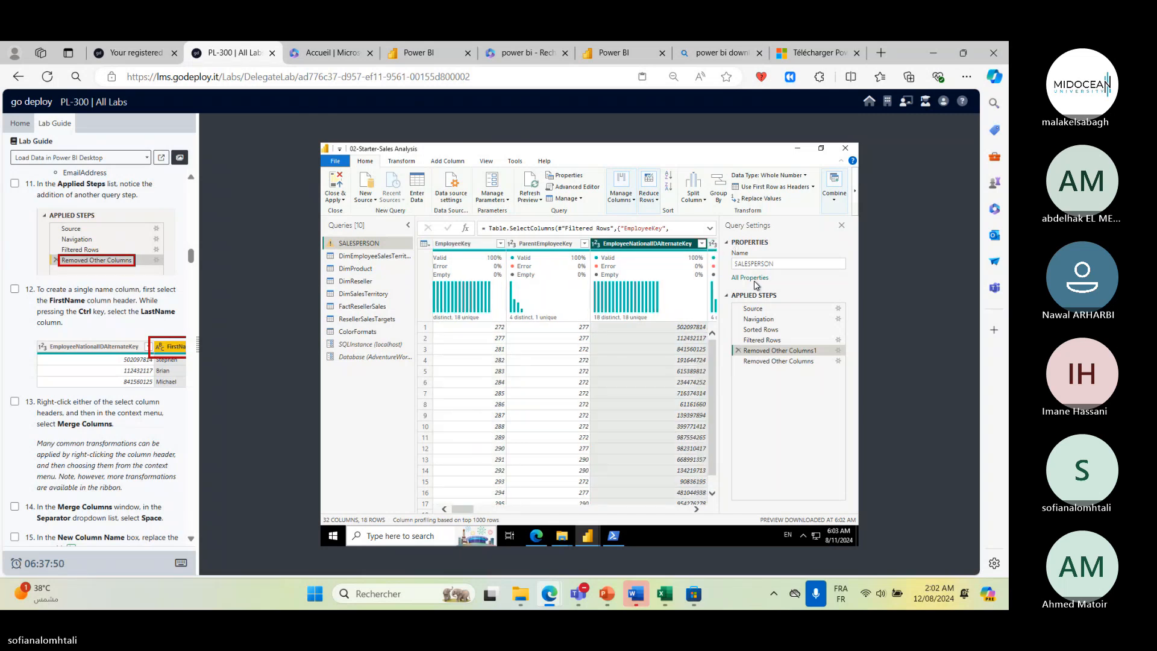
pyautogui.click(701, 244)
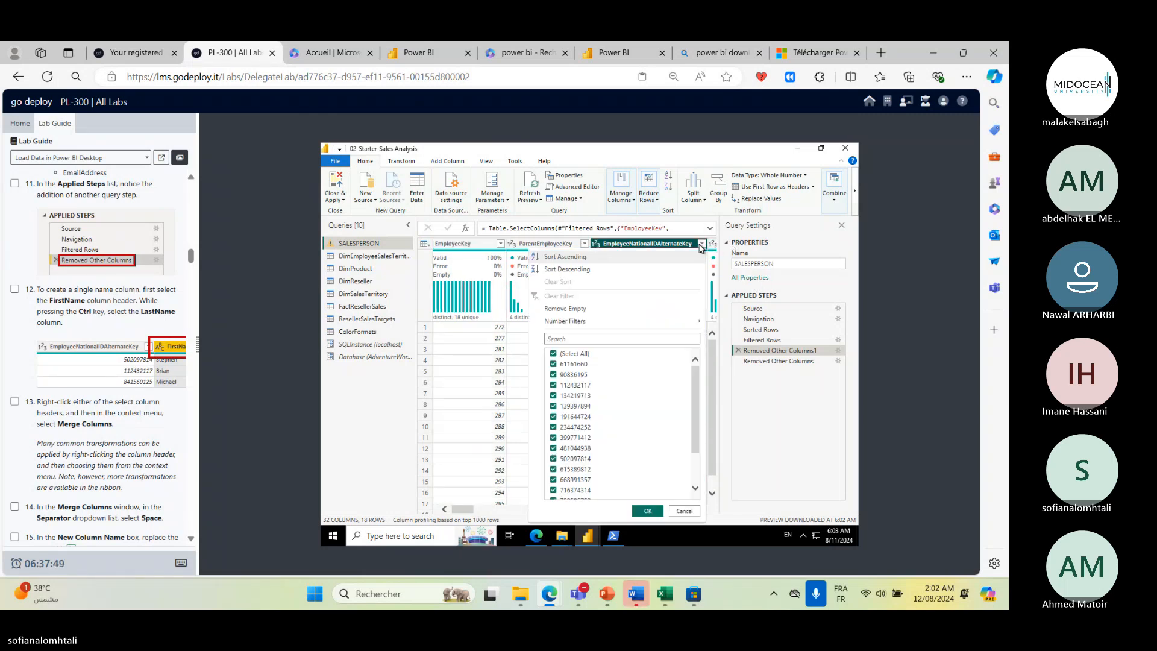
pyautogui.click(702, 244)
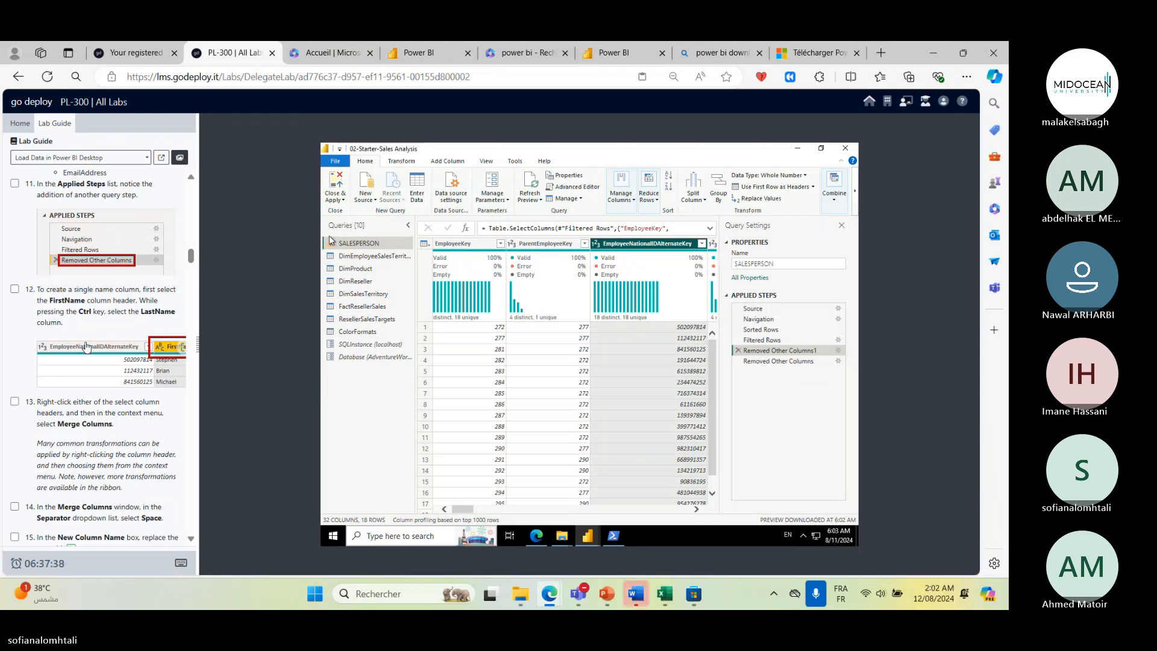
pyautogui.scroll(-1, 92, 440)
pyautogui.scroll(-2, 92, 440)
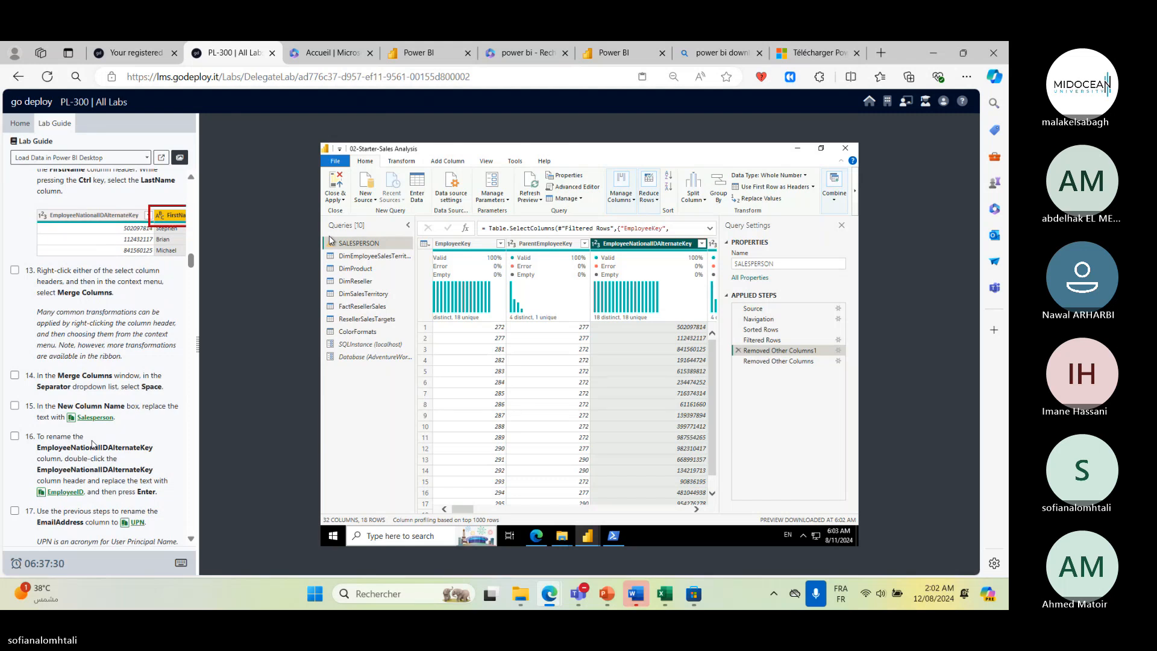
pyautogui.click(467, 244)
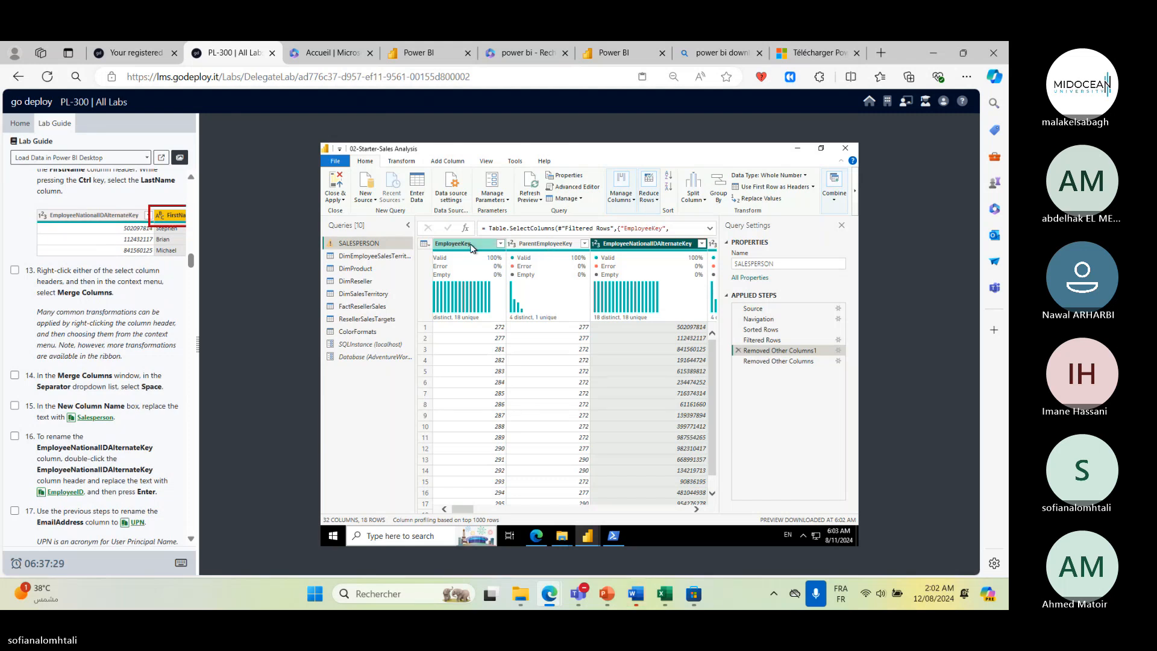
pyautogui.rightClick(555, 288)
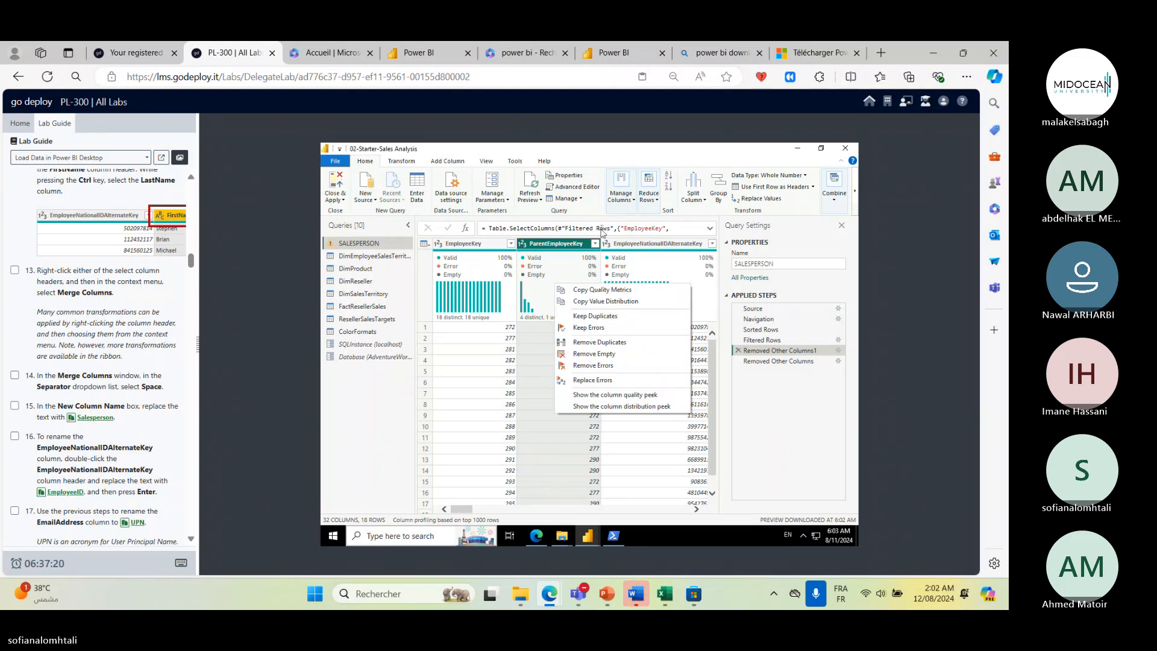
pyautogui.click(457, 280)
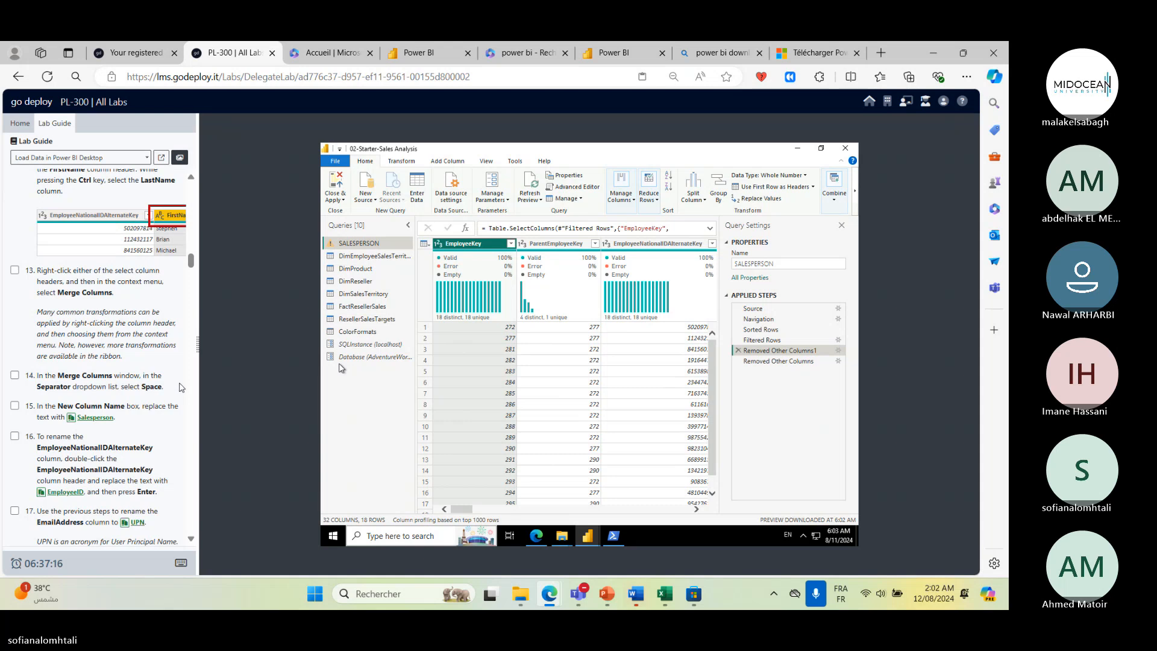
pyautogui.scroll(1, 184, 386)
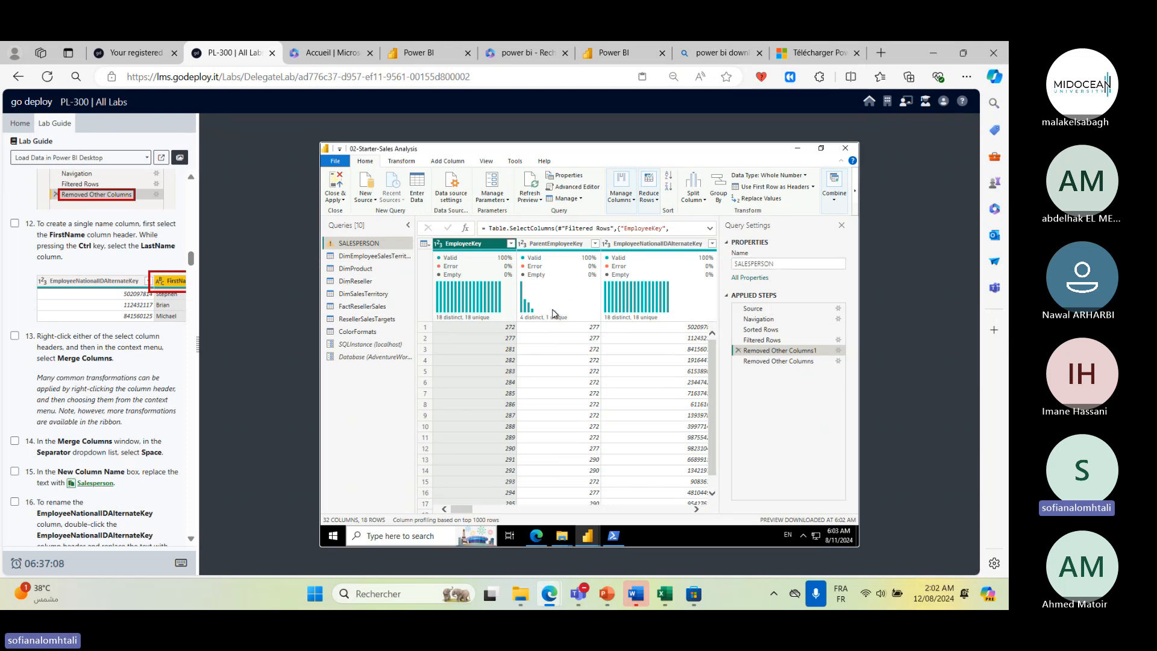
# - Scroll to the FirstName and LastName columns and inspect their filter lists without applying changes
pyautogui.moveTo(461, 510); pyautogui.dragTo(491, 505)
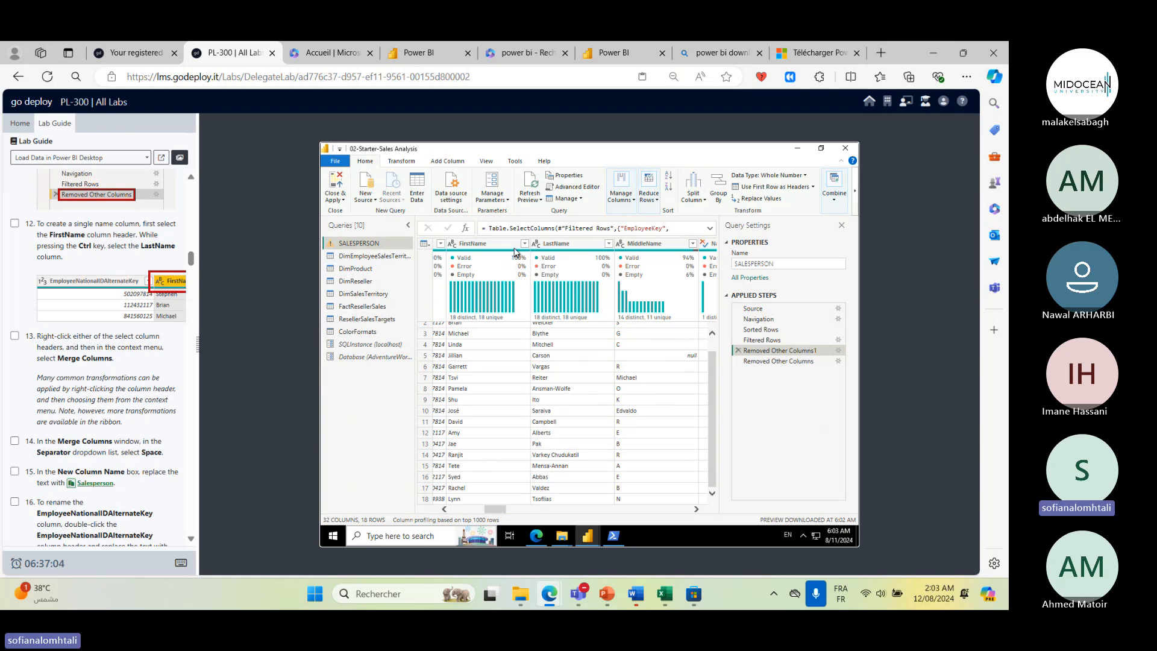
pyautogui.click(482, 244)
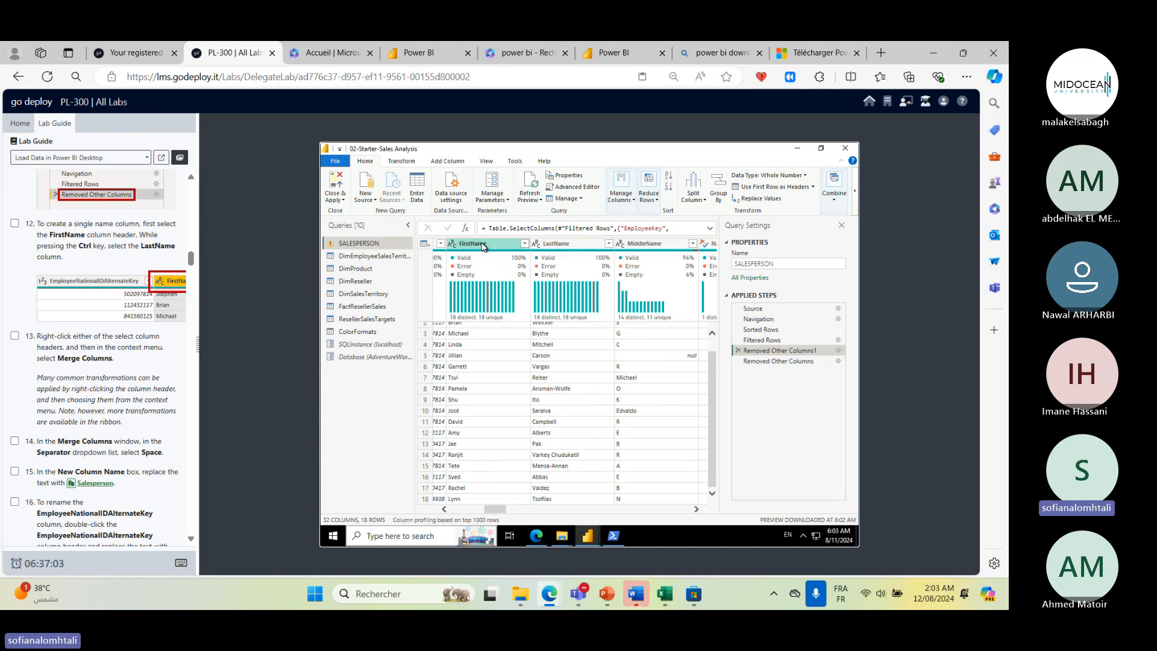
pyautogui.click(536, 244)
pyautogui.click(519, 244)
pyautogui.click(524, 244)
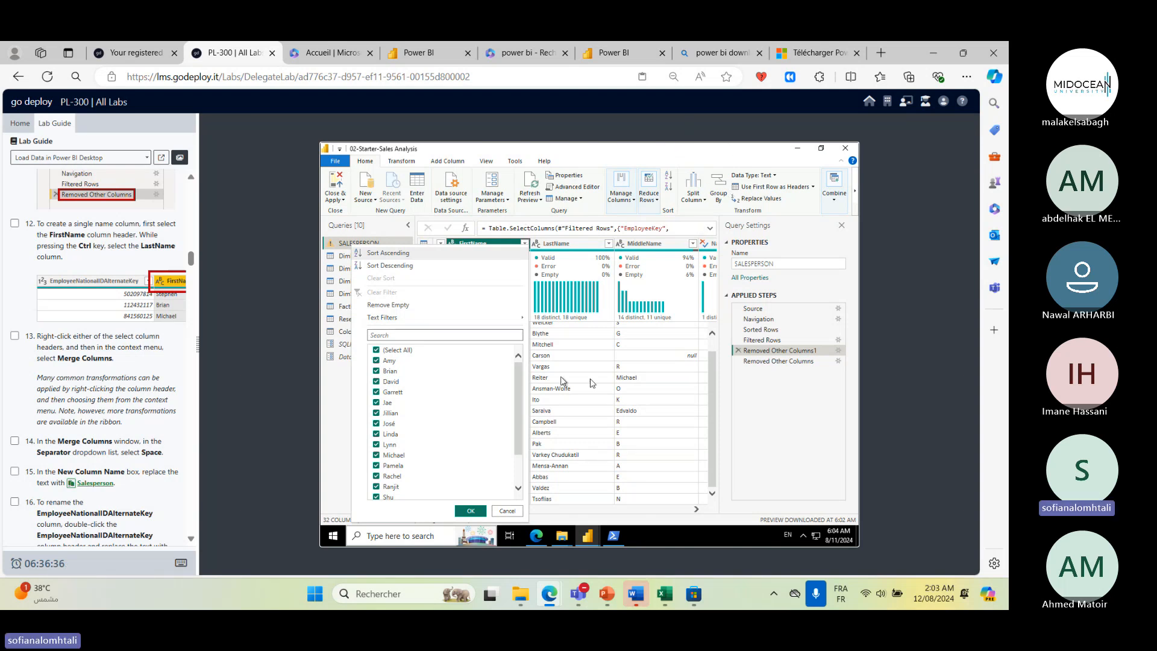
pyautogui.click(508, 511)
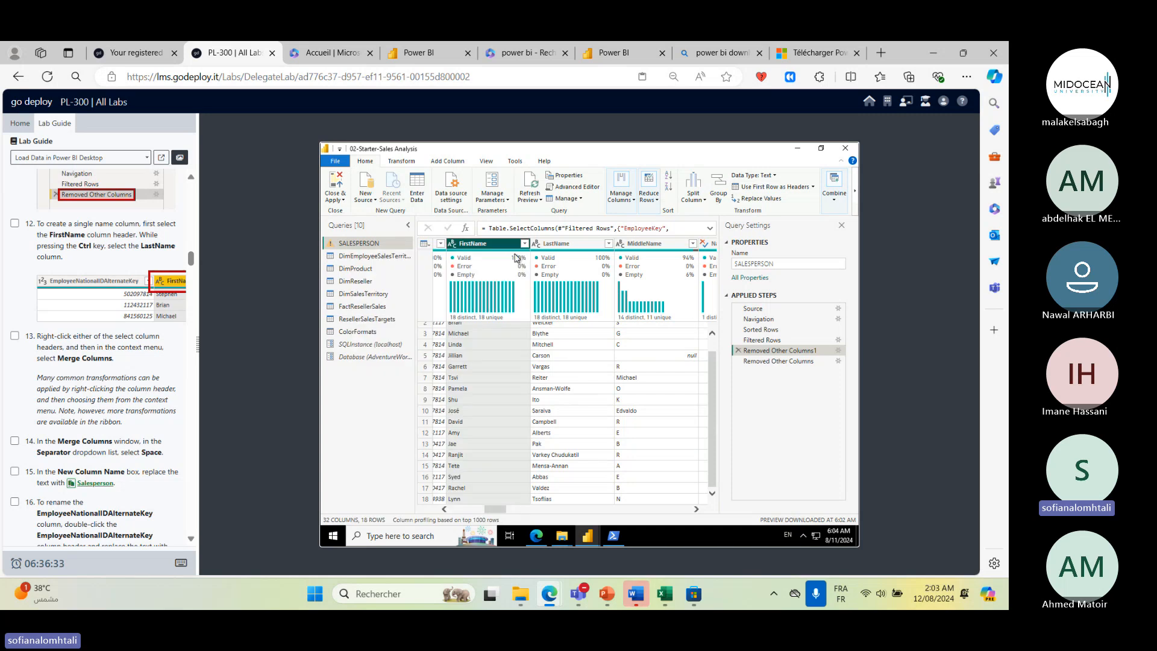
pyautogui.click(427, 456)
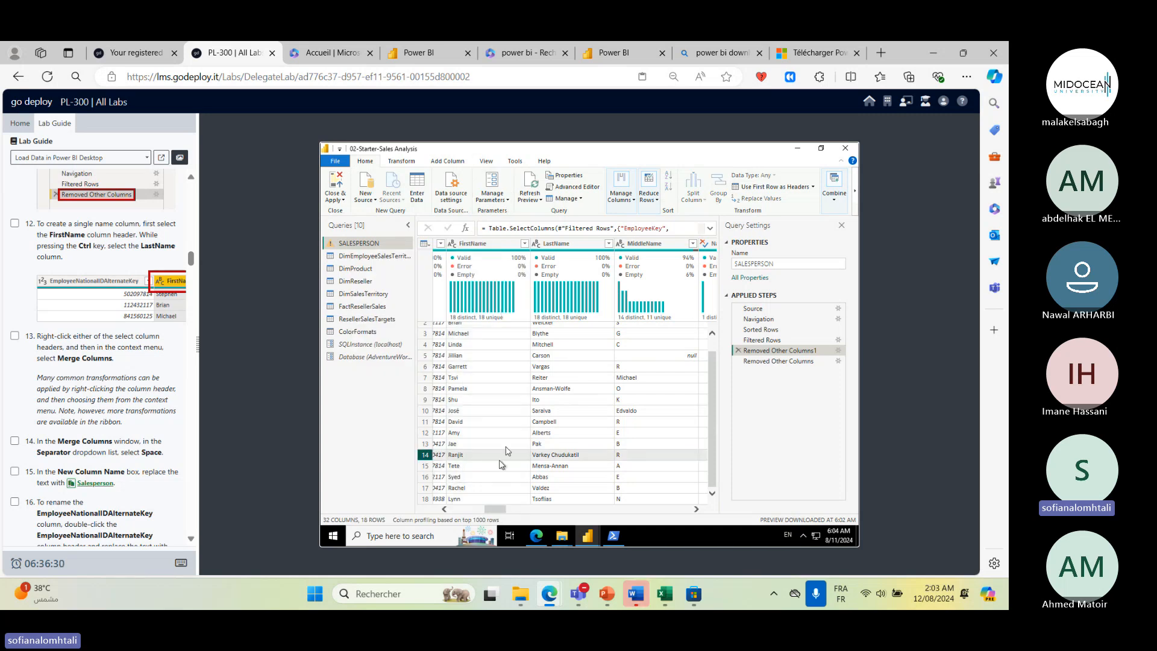
pyautogui.click(539, 244)
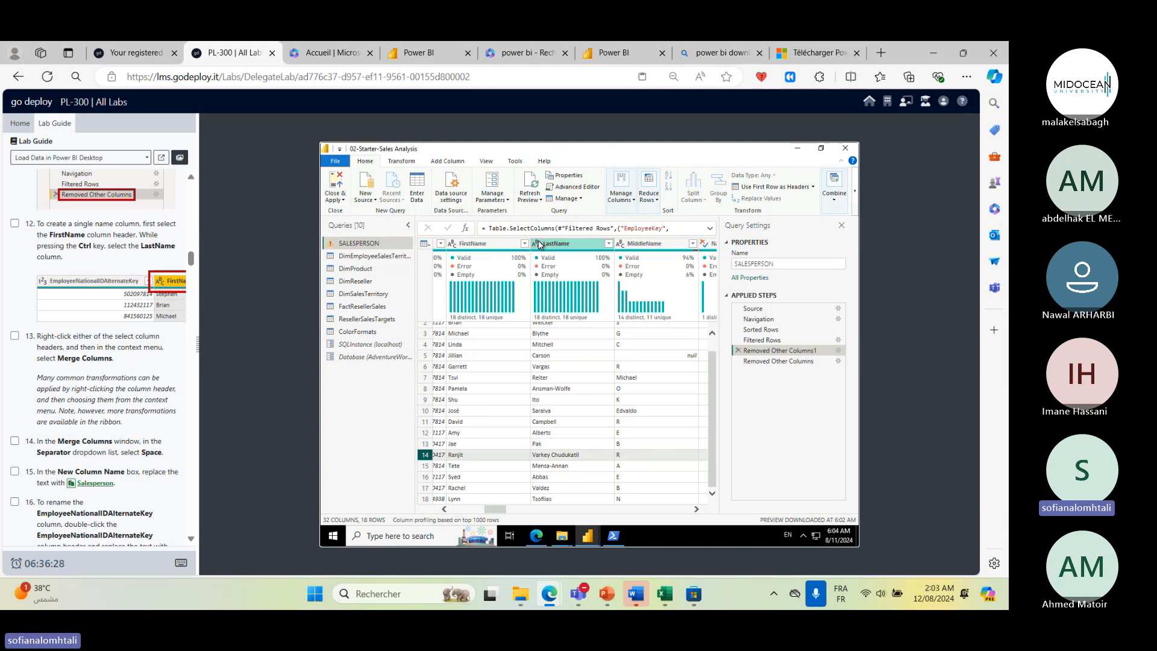
pyautogui.click(522, 246)
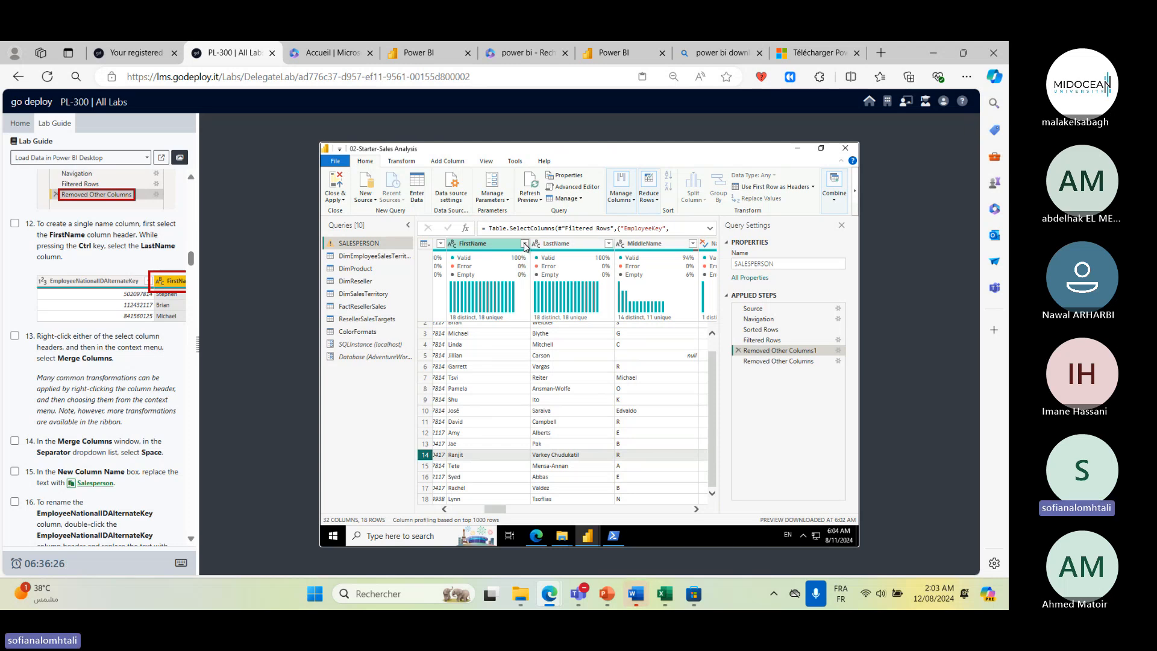
pyautogui.click(524, 245)
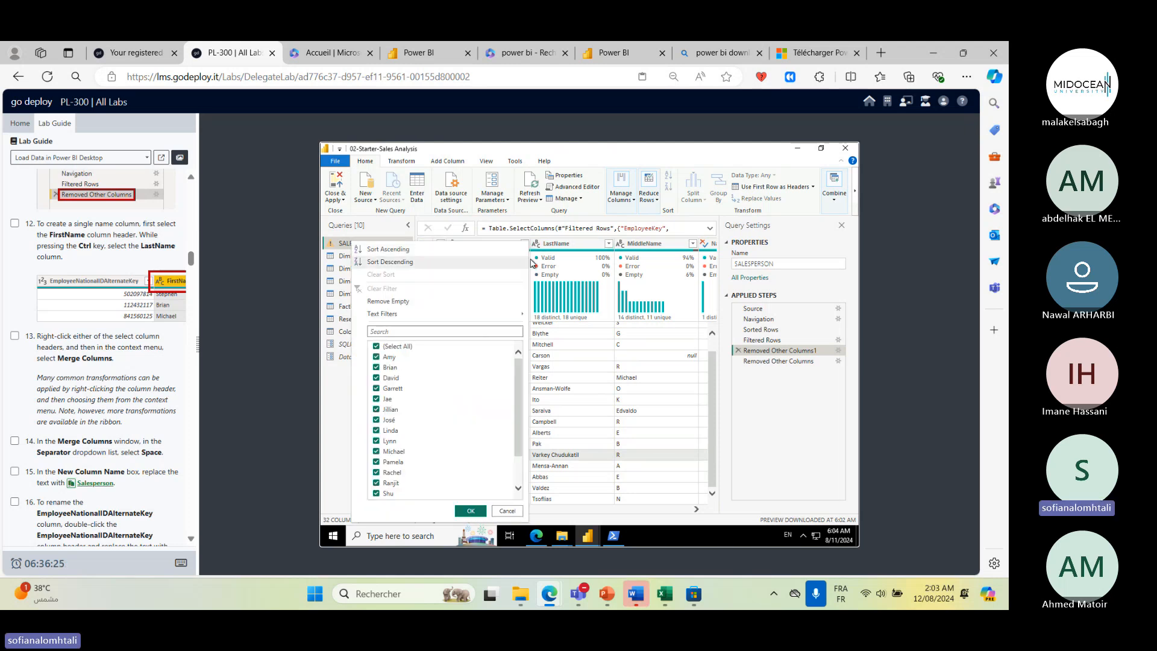
pyautogui.click(608, 244)
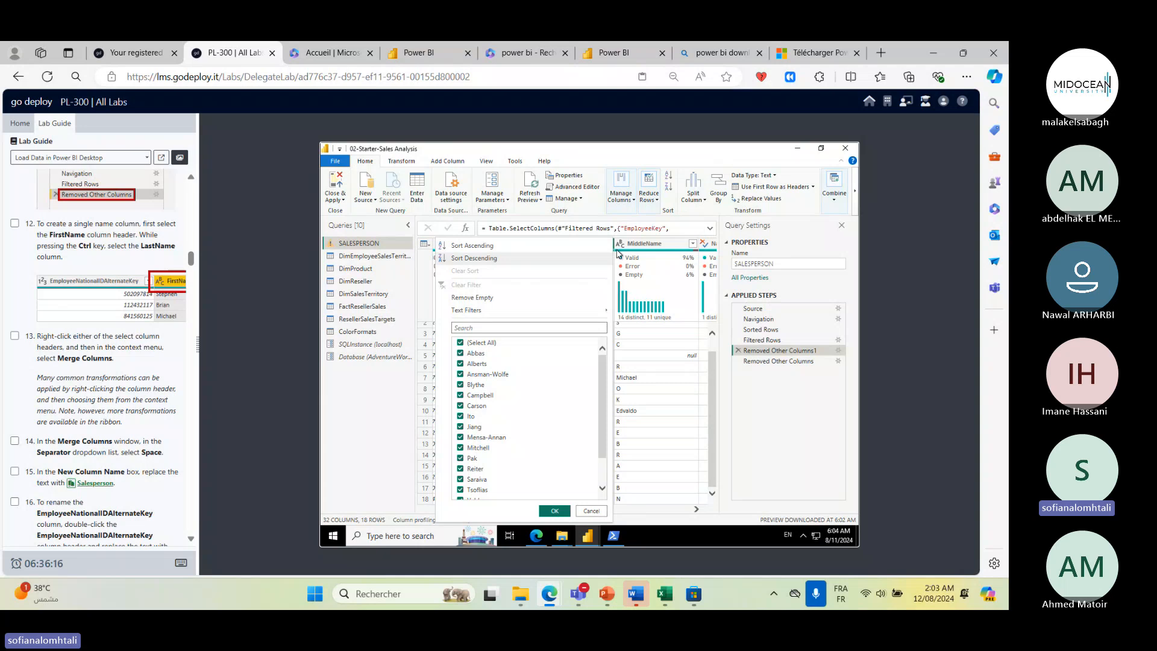
pyautogui.click(589, 511)
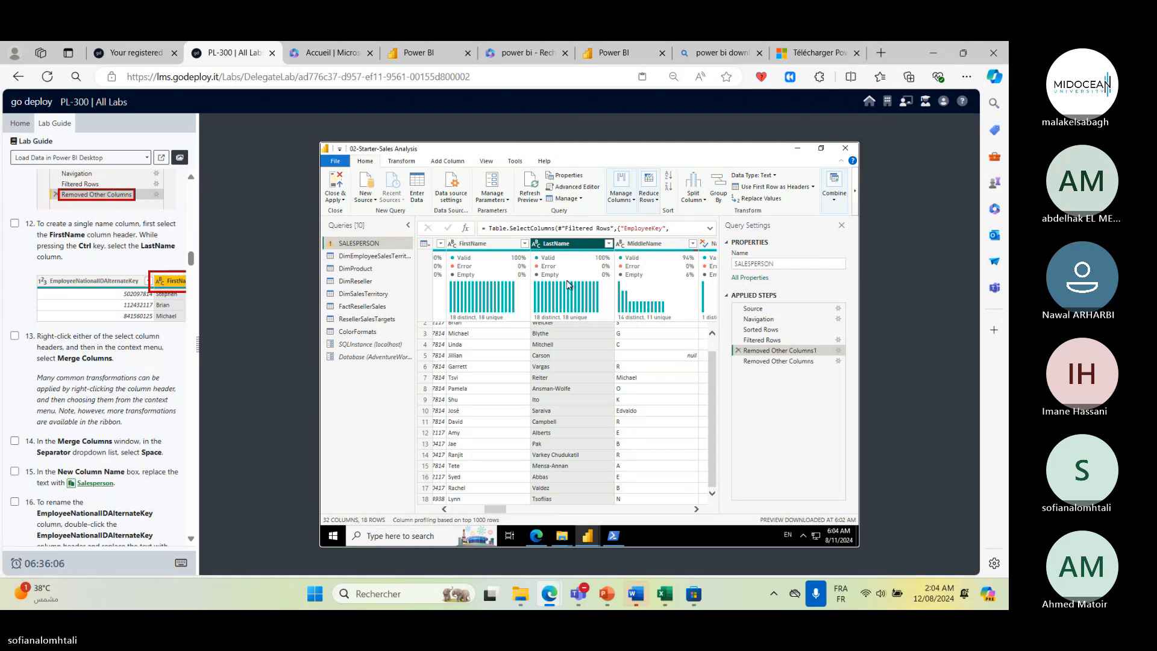
# - Merge the FirstName and LastName columns as an inserted step, using a Space separator and naming the new column Salesperson
pyautogui.moveTo(498, 245); pyautogui.dragTo(583, 257)
pyautogui.click(535, 243)
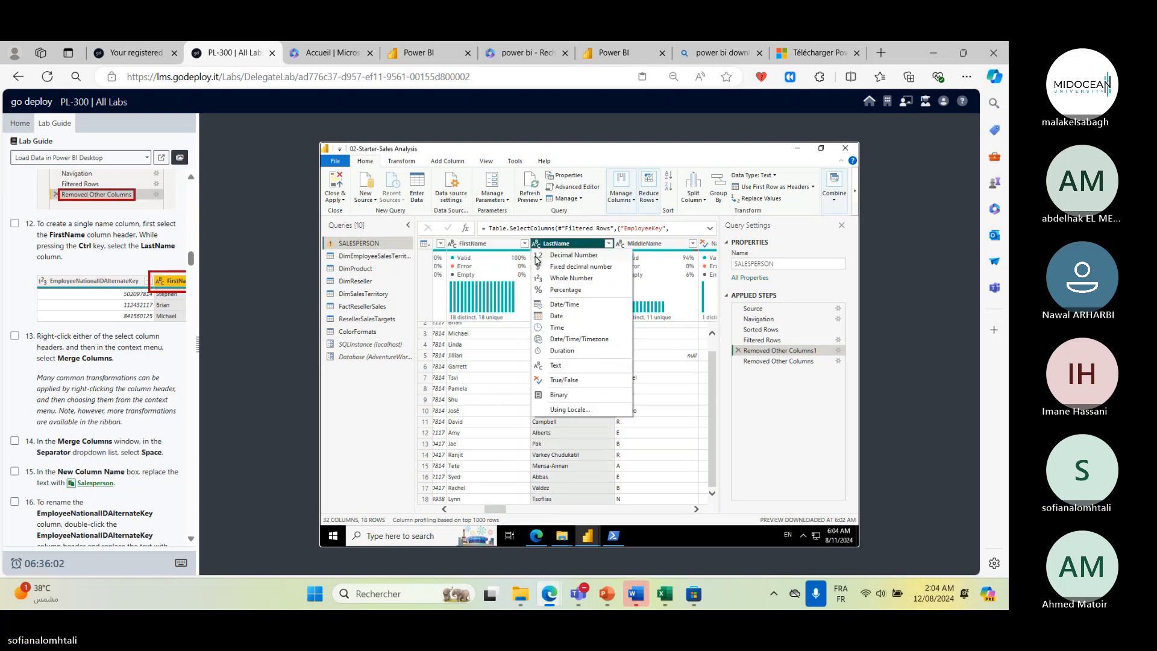
pyautogui.click(501, 247)
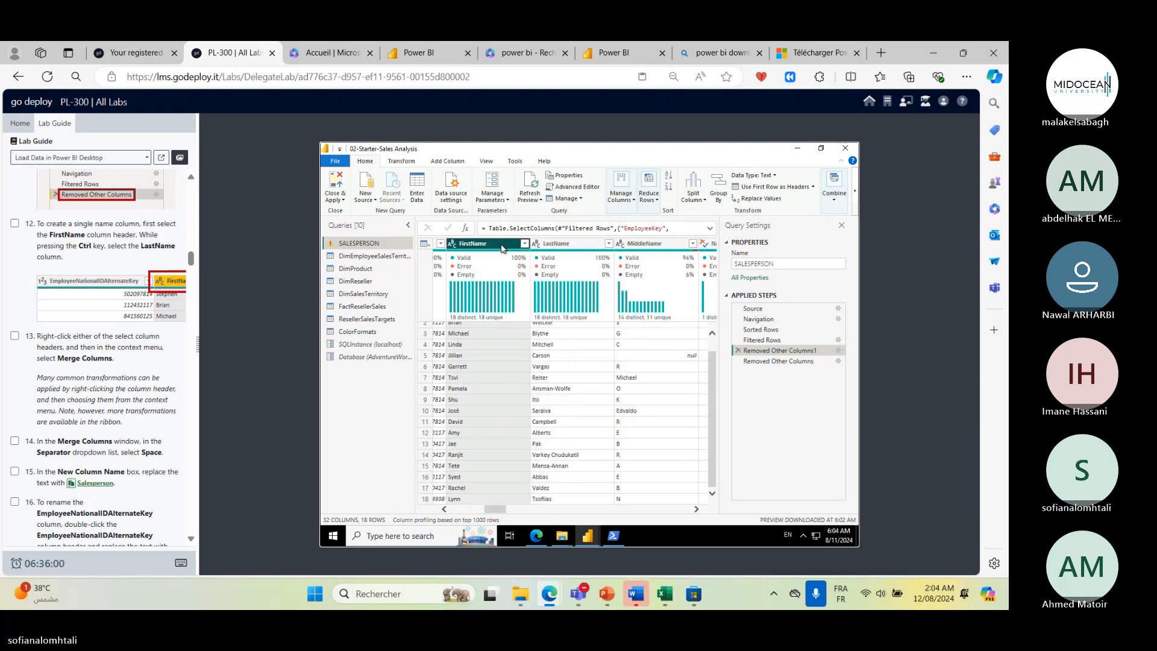
pyautogui.keyDown('ctrl'); pyautogui.click(572, 244); pyautogui.keyUp('ctrl')
pyautogui.rightClick(576, 249)
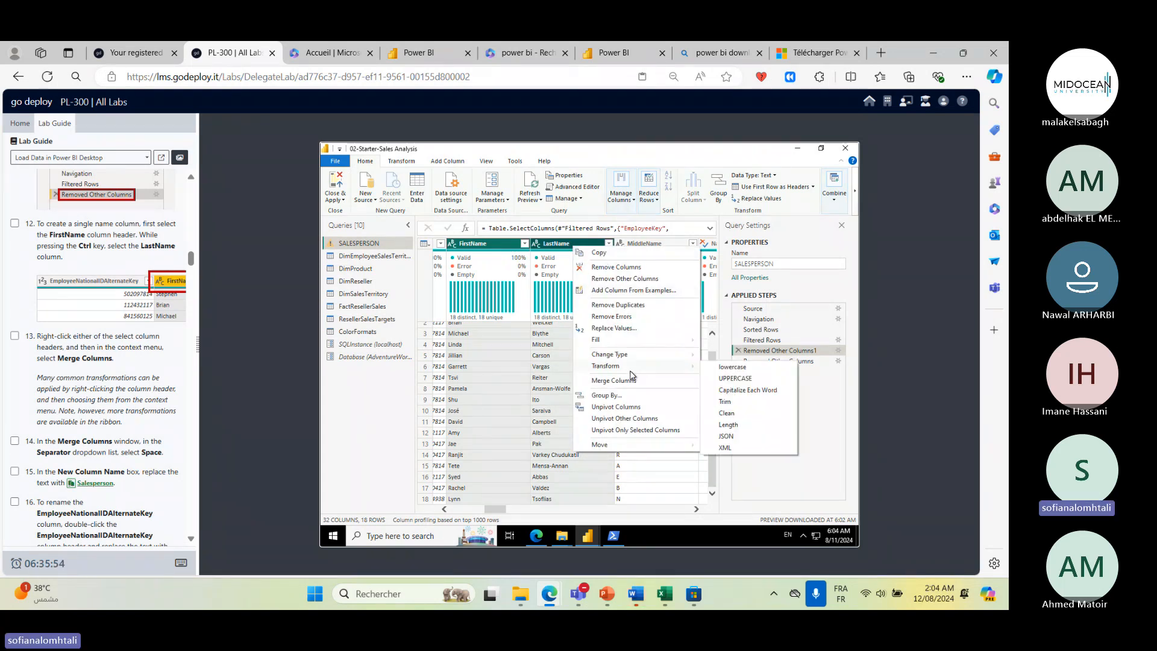
pyautogui.click(801, 245)
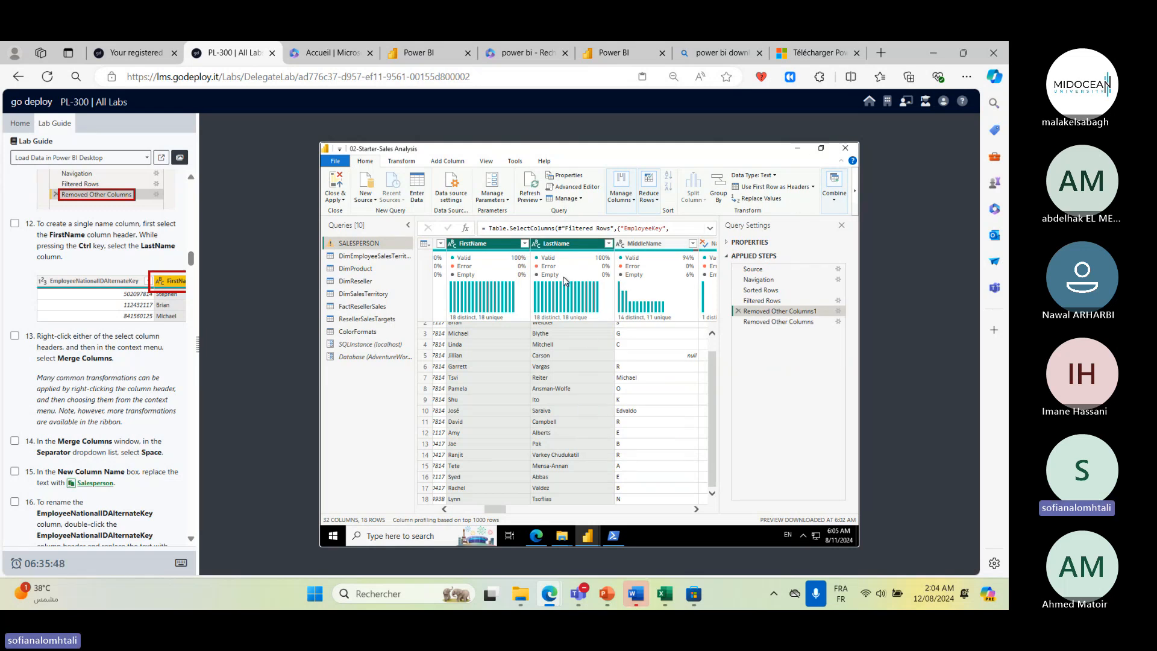
pyautogui.rightClick(576, 258)
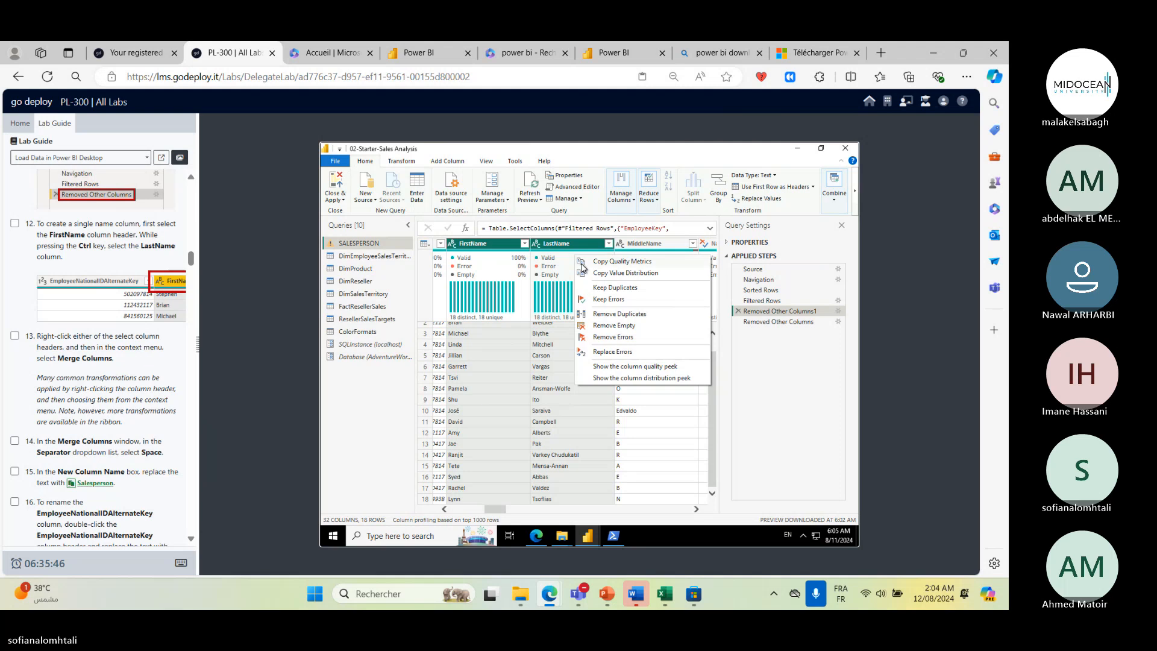
pyautogui.click(614, 244)
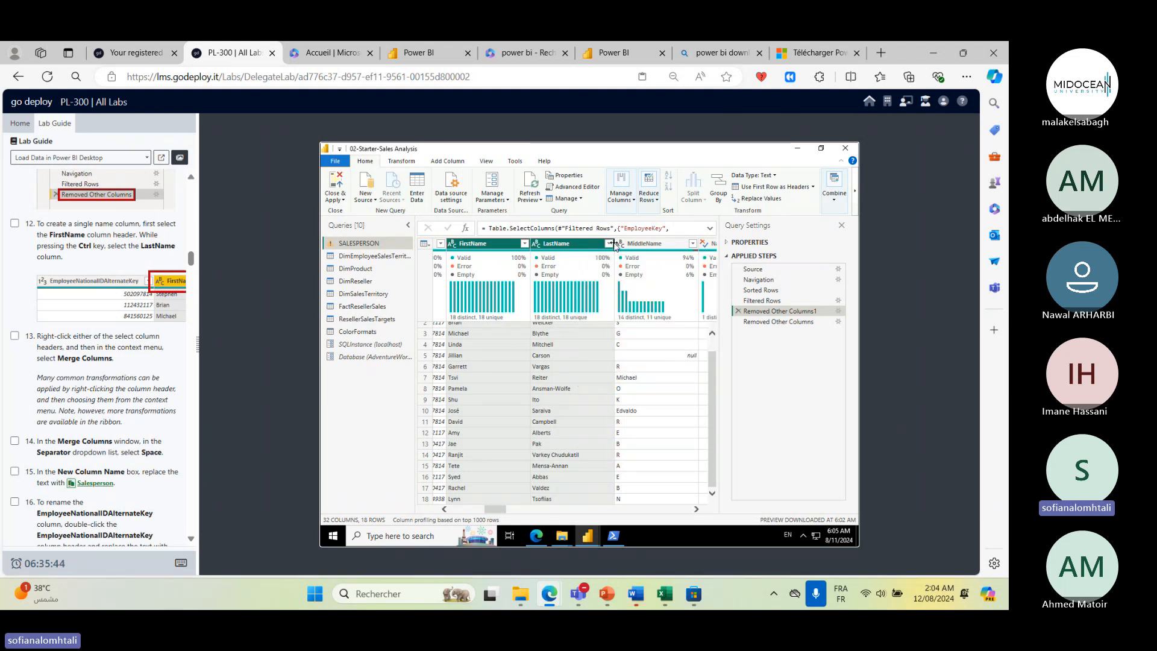
pyautogui.rightClick(611, 245)
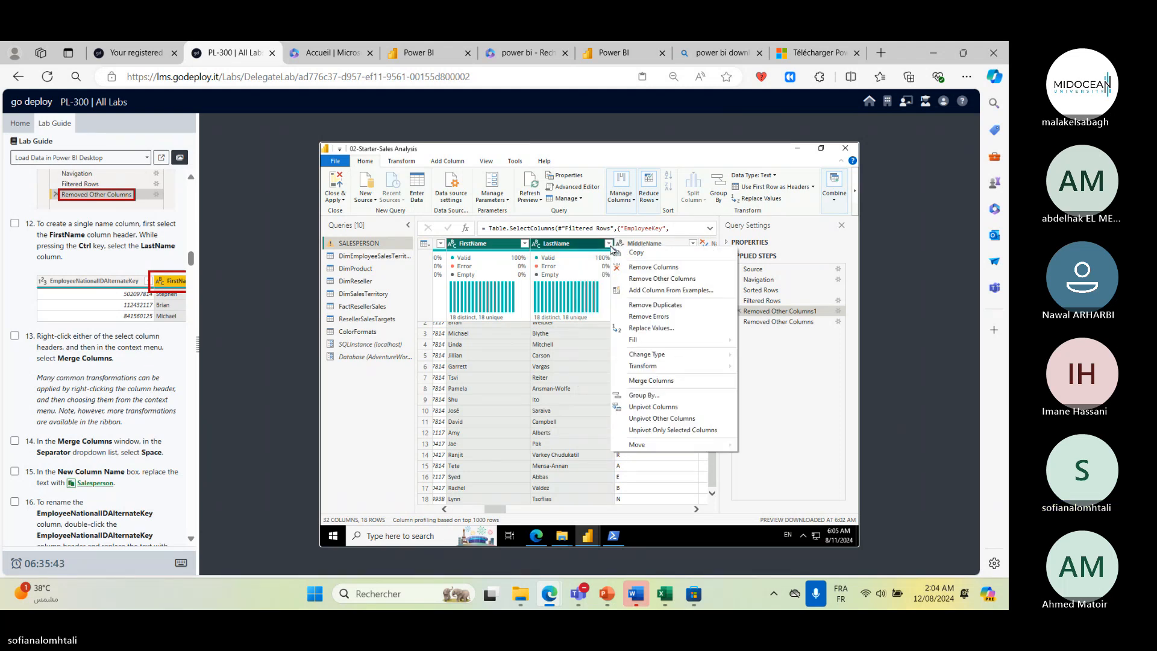
pyautogui.click(664, 382)
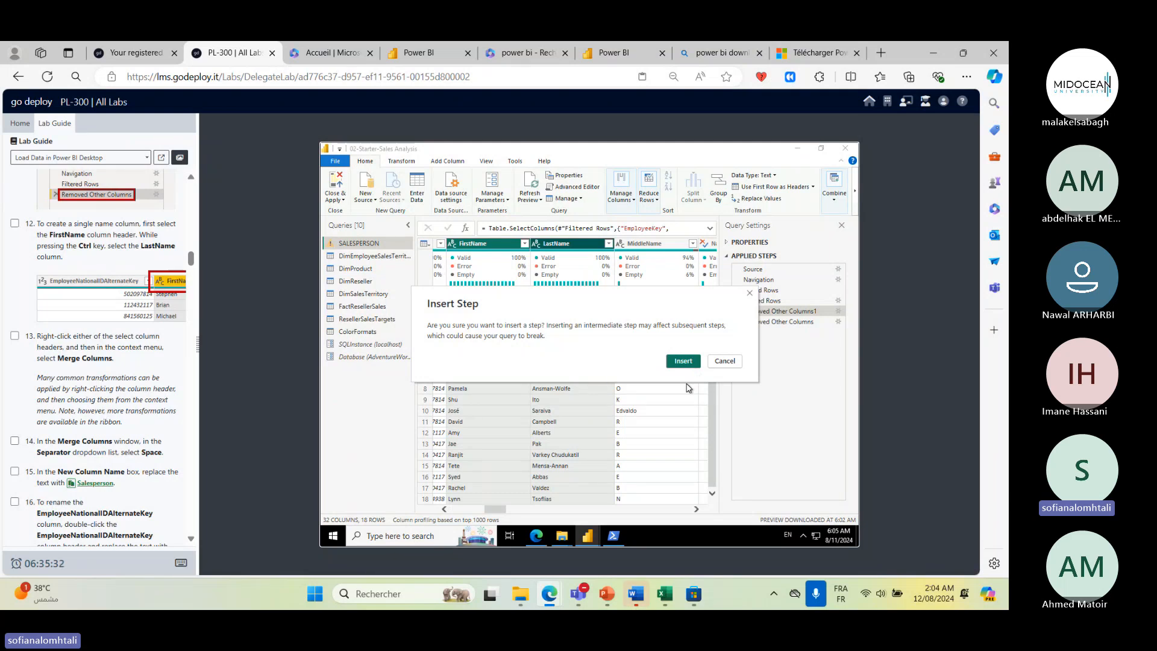
pyautogui.click(692, 362)
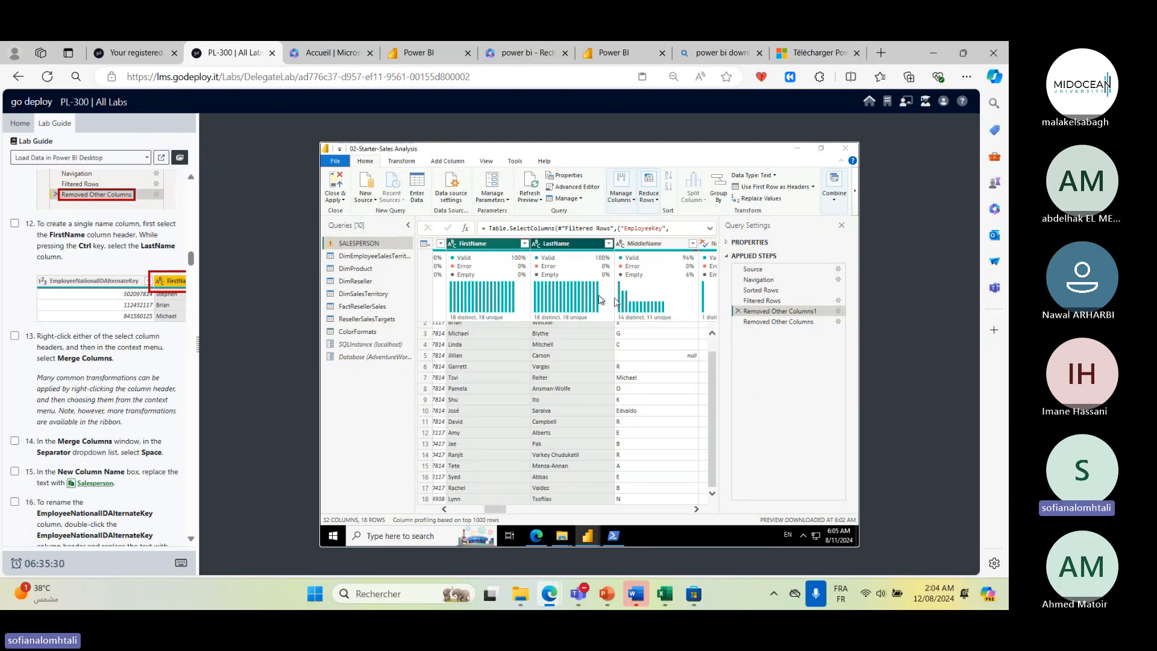
pyautogui.click(471, 325)
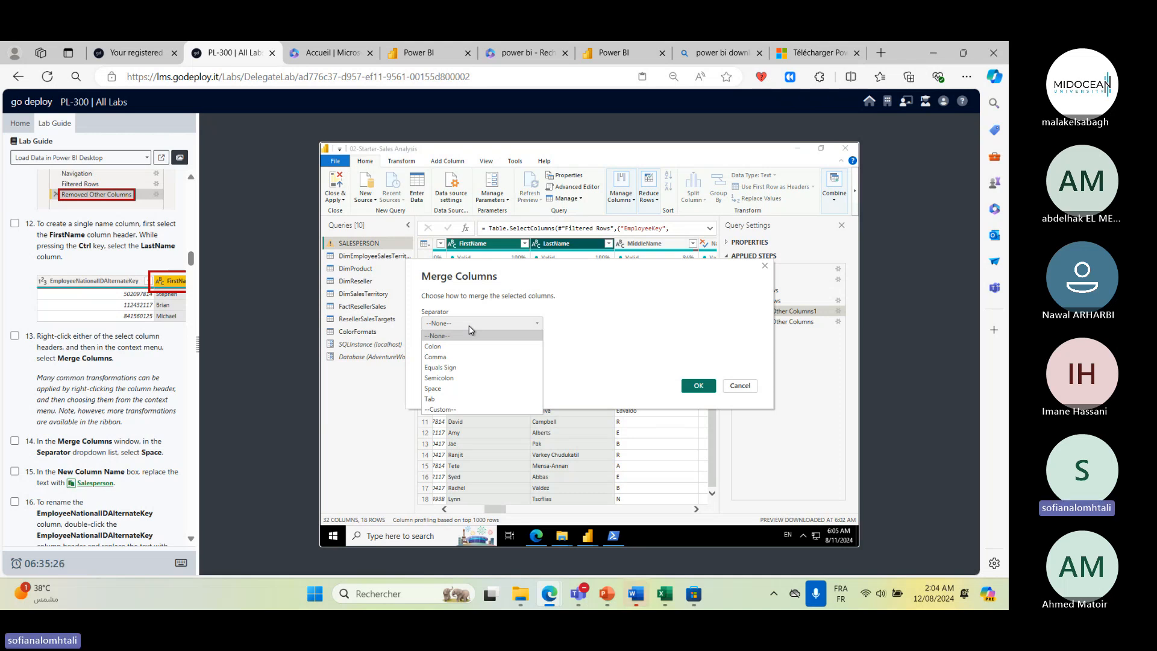
pyautogui.click(443, 388)
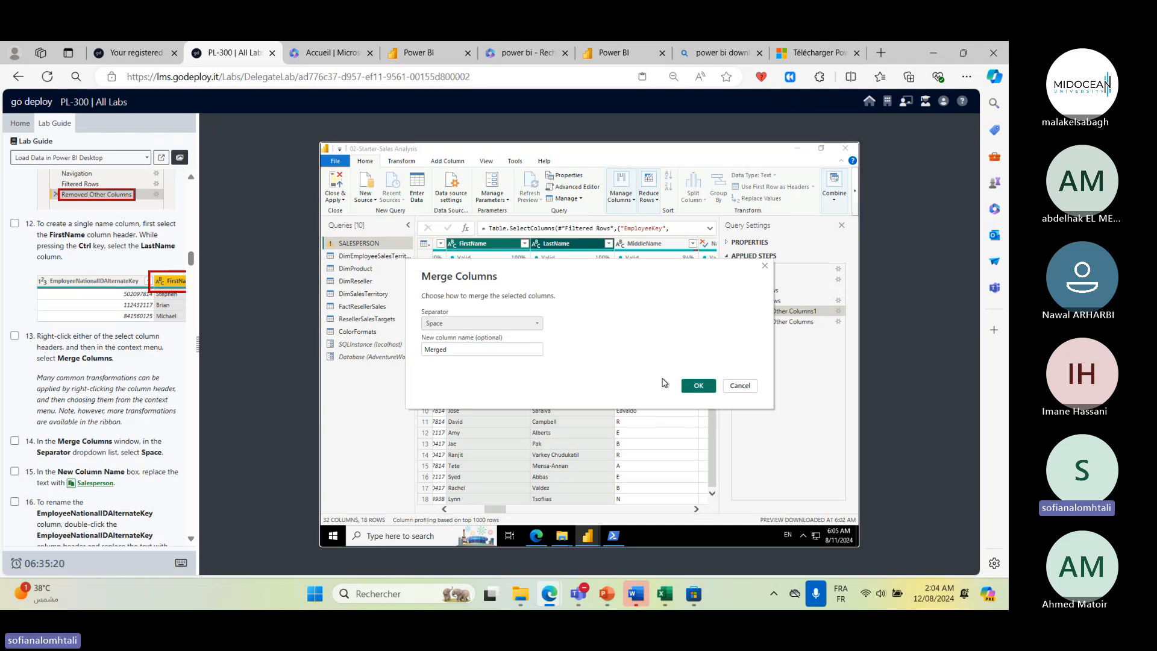
pyautogui.doubleClick(487, 353)
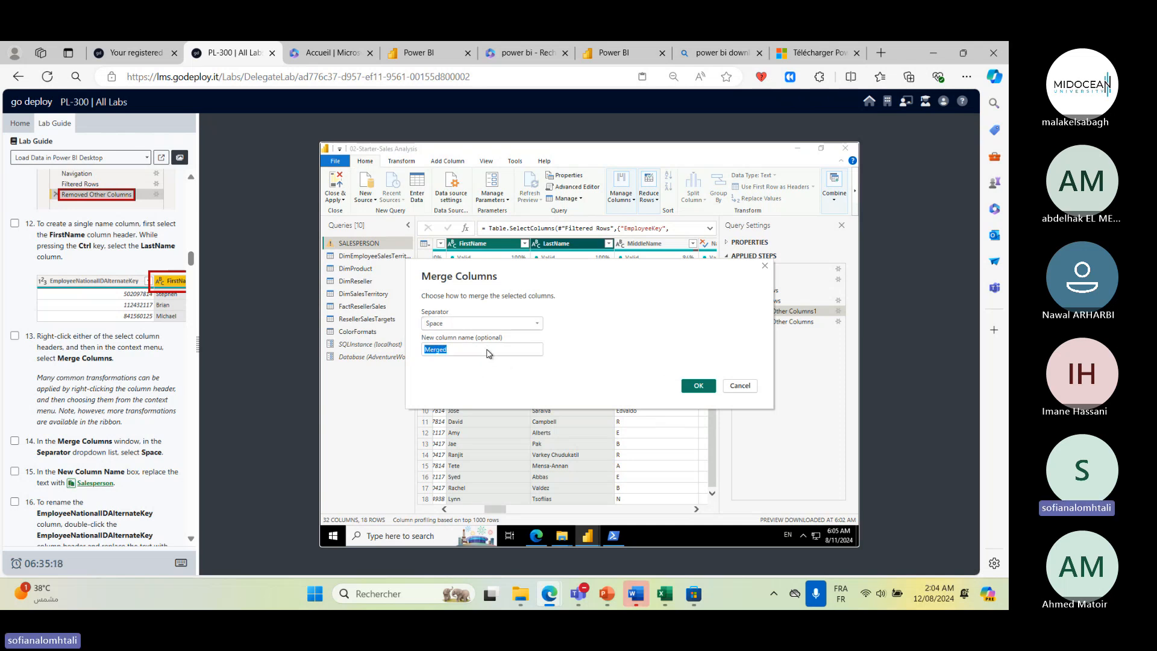
pyautogui.click(107, 484)
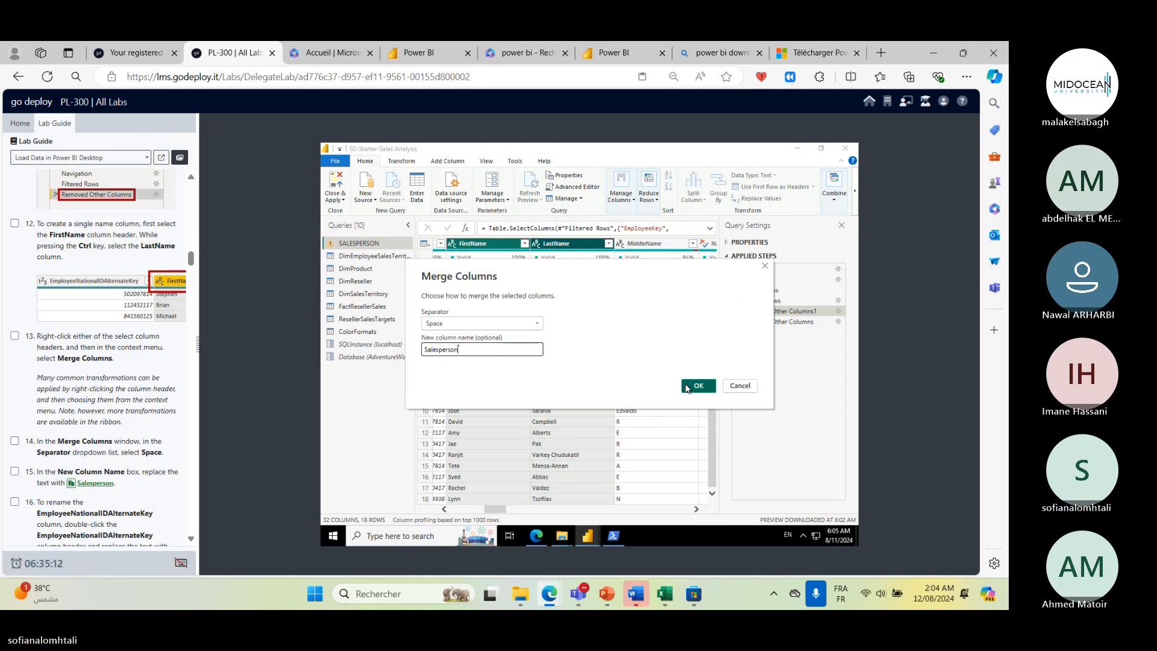
pyautogui.click(697, 386)
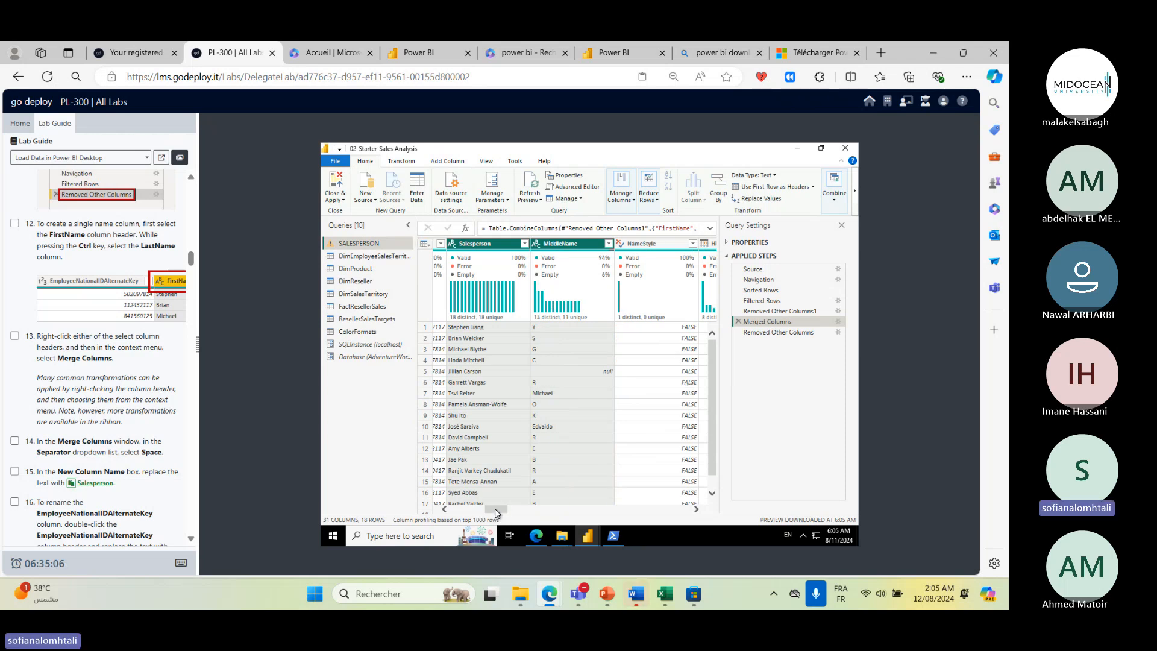
# - Inspect the values of the merged Salesperson column
pyautogui.moveTo(496, 510); pyautogui.dragTo(485, 509)
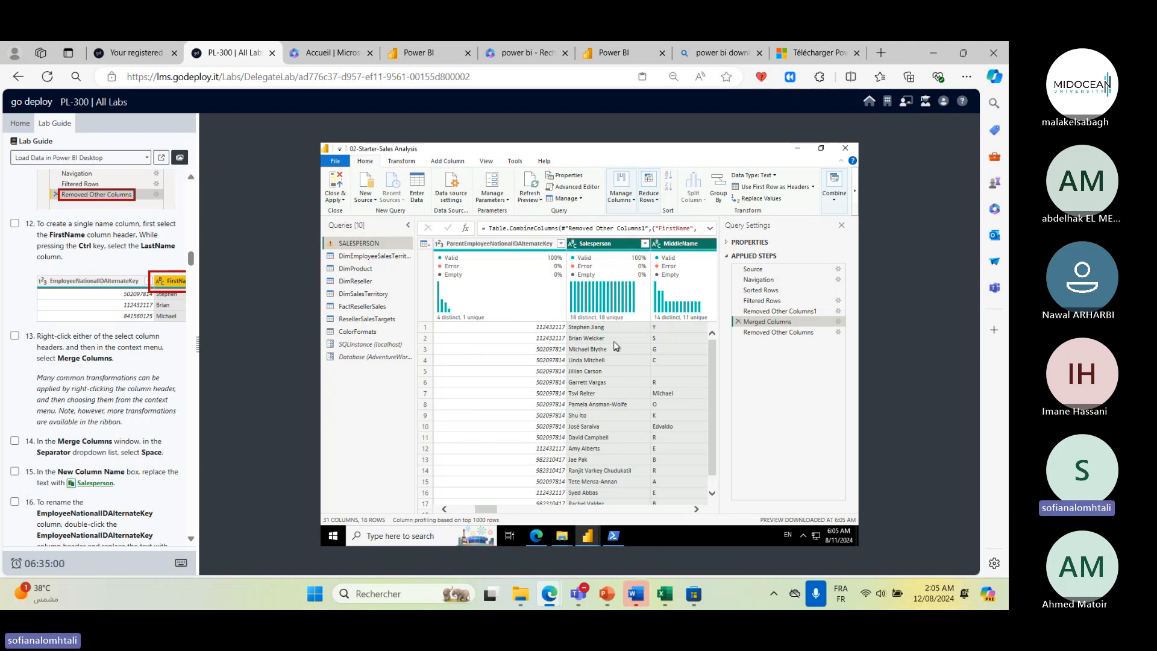
pyautogui.click(588, 329)
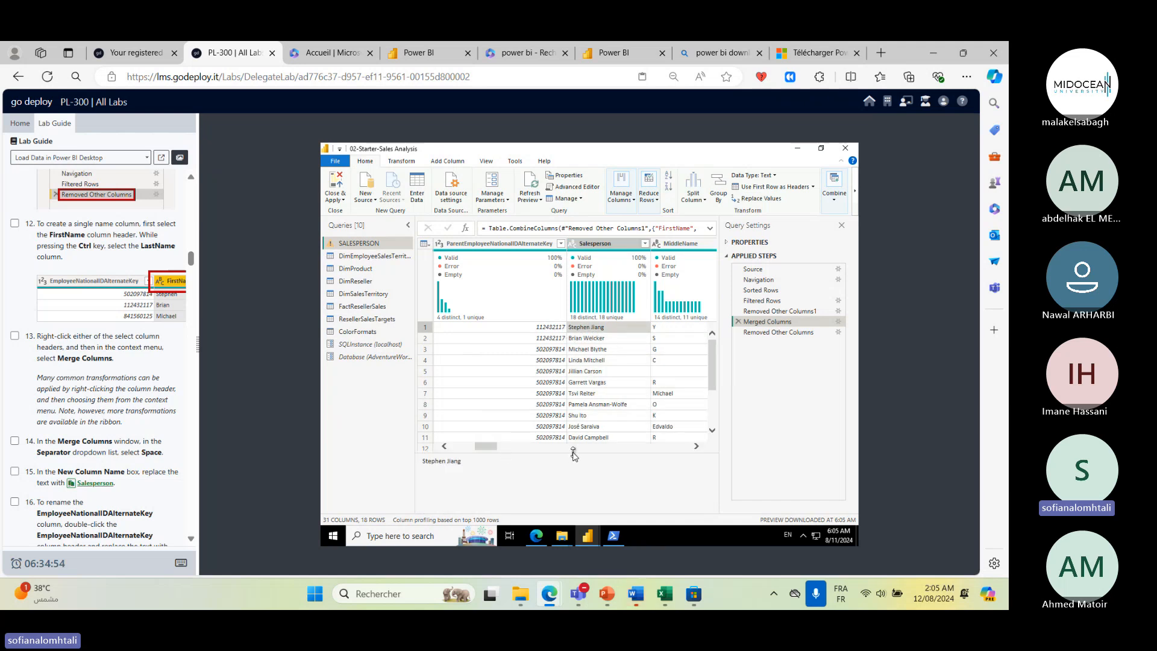
pyautogui.moveTo(566, 453); pyautogui.dragTo(562, 499)
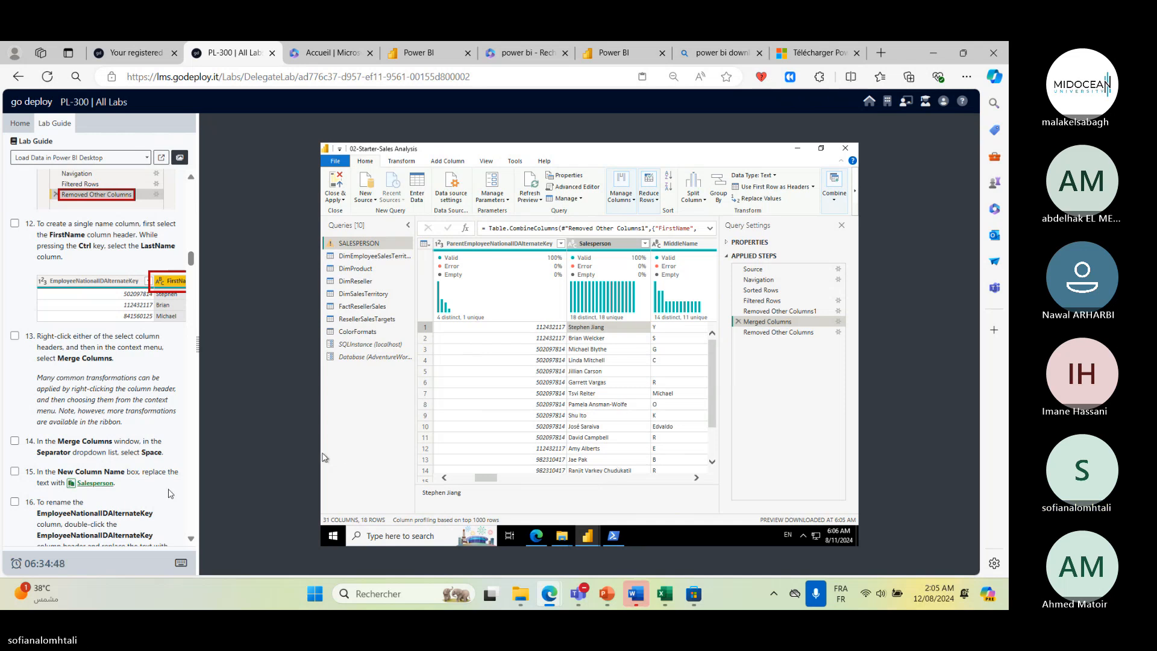
pyautogui.scroll(-1, 170, 493)
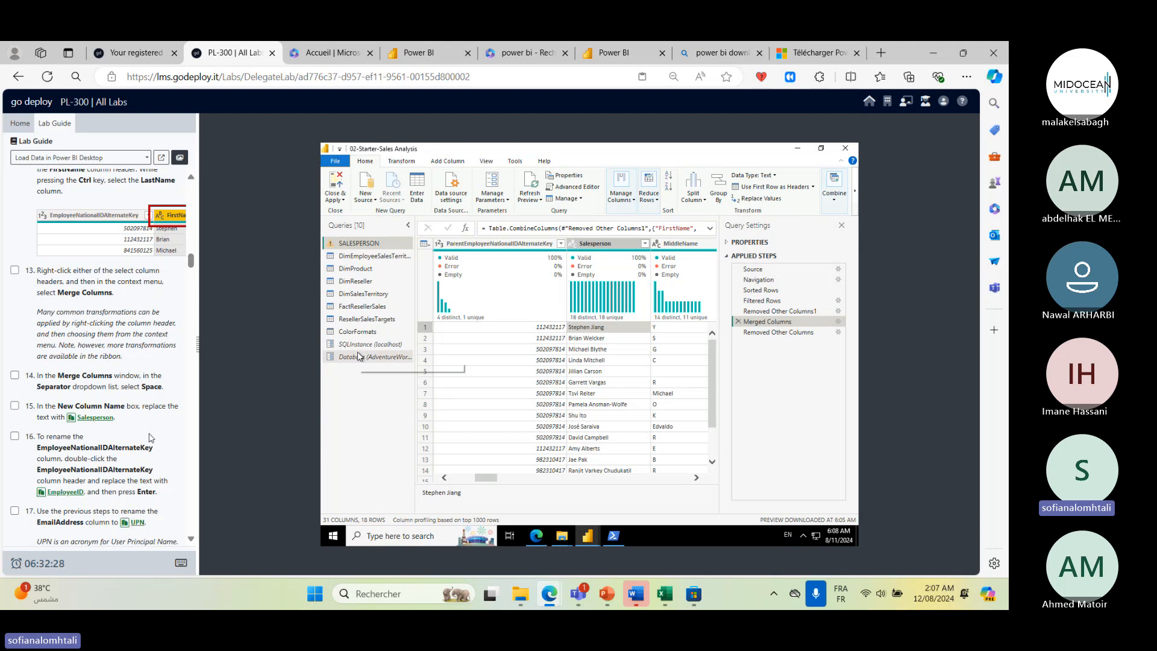
# - Rename the EmployeeNationalIDAlternateKey column to EmployeeID, confirming the insertion as an intermediate step
pyautogui.click(16, 437)
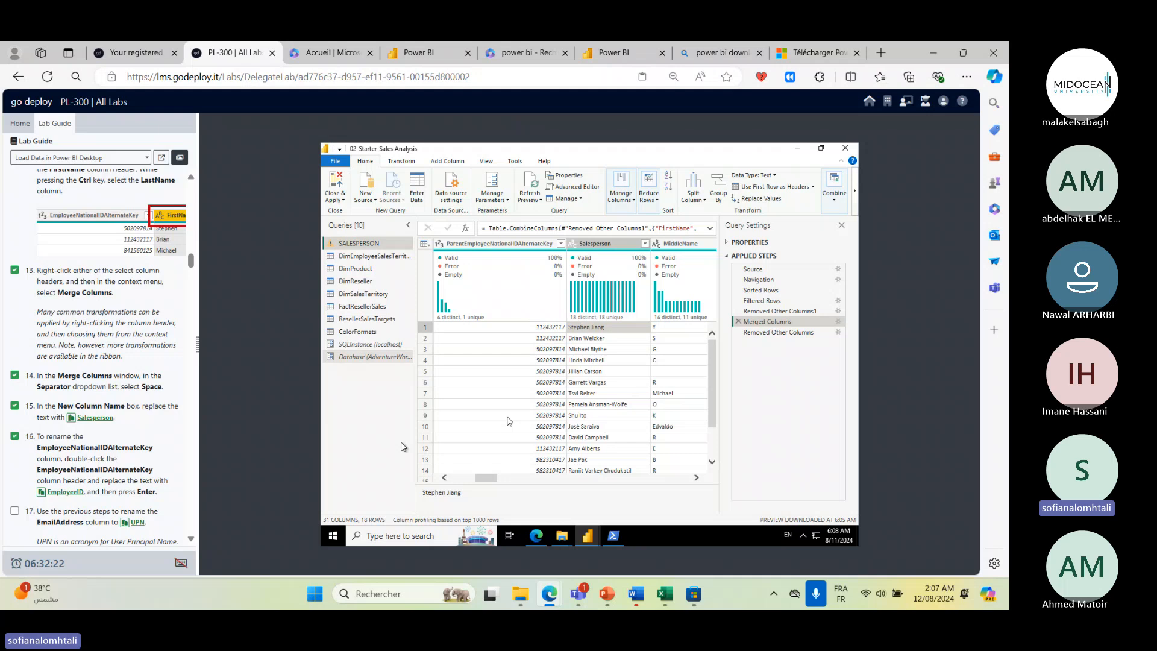
pyautogui.moveTo(58, 447); pyautogui.dragTo(154, 447)
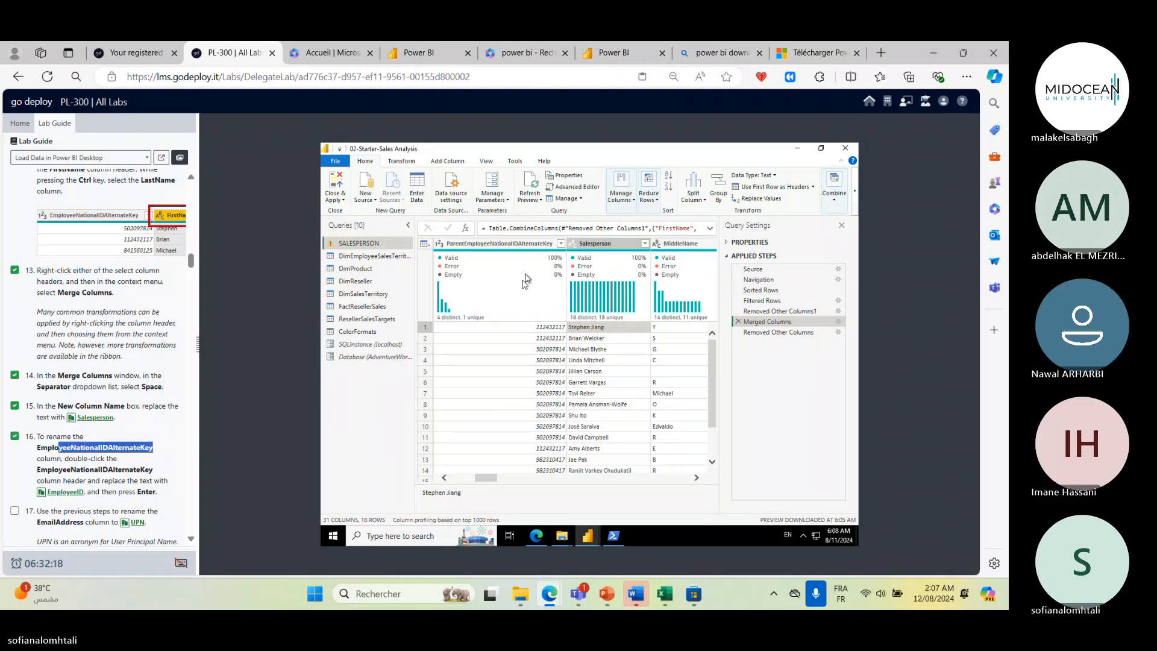
pyautogui.moveTo(488, 477); pyautogui.dragTo(442, 479)
pyautogui.click(694, 244)
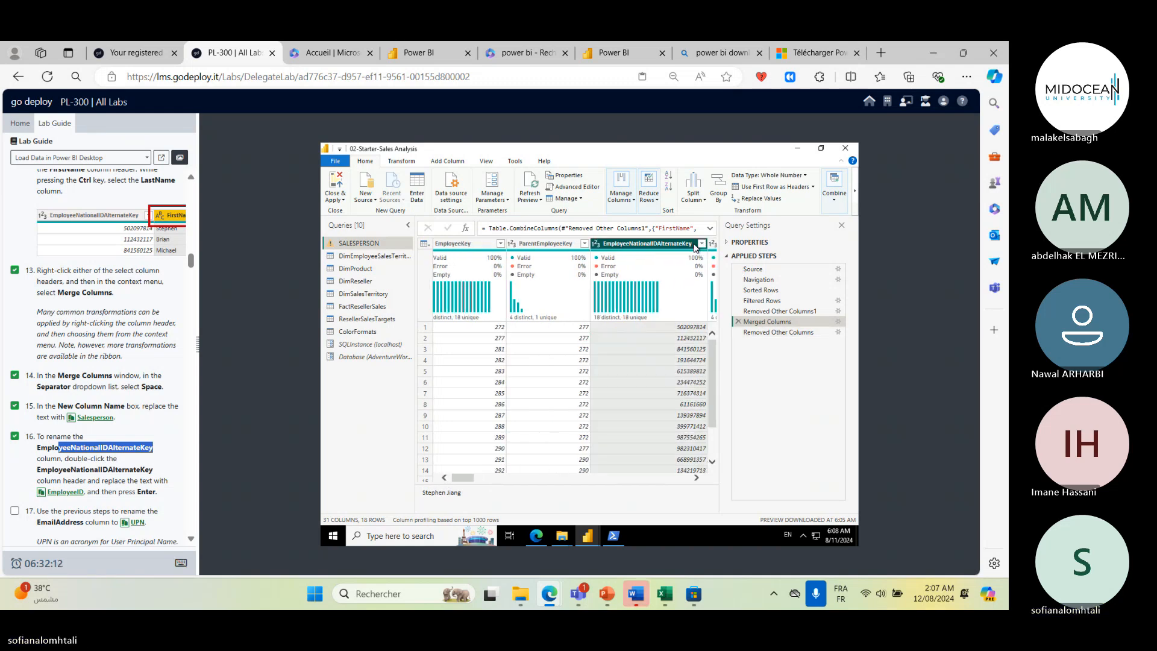
pyautogui.doubleClick(634, 244)
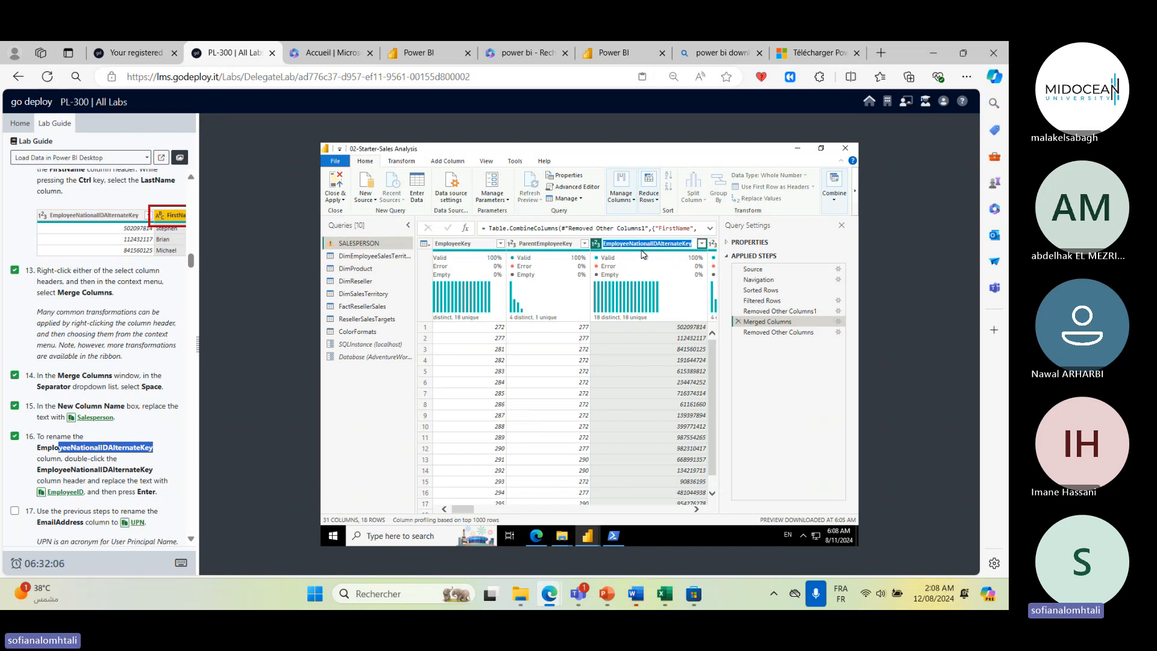
pyautogui.click(643, 247)
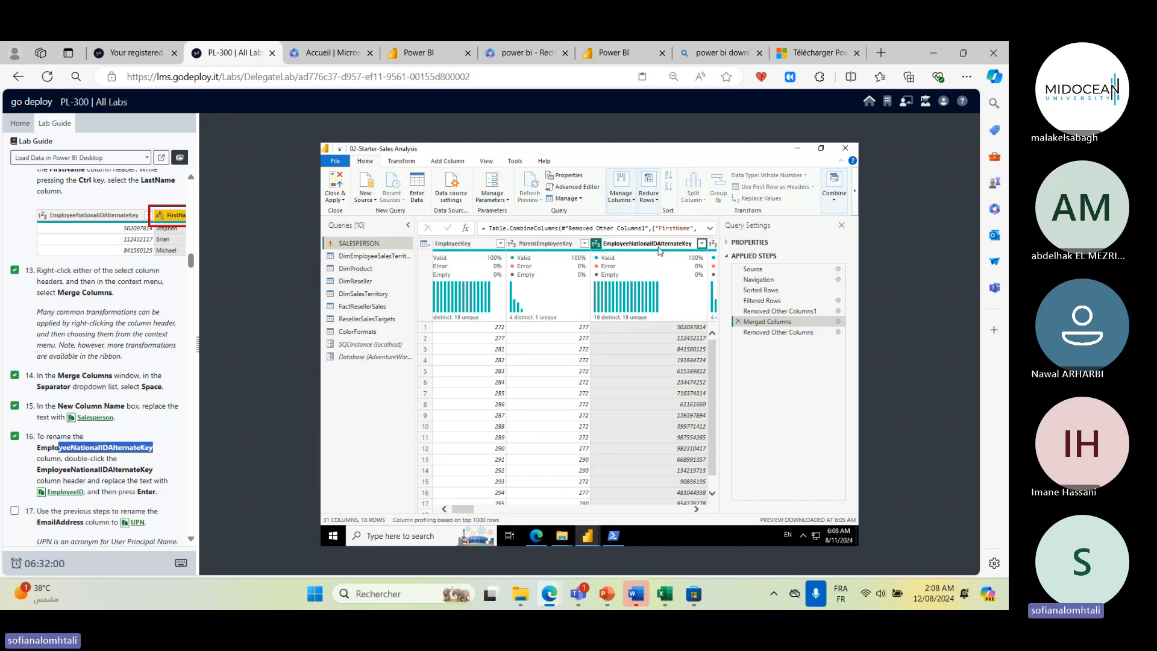
pyautogui.press('BackSpace')
pyautogui.press('BackSpace')
pyautogui.press('BackSpace')
pyautogui.press('BackSpace')
pyautogui.press('BackSpace')
pyautogui.press('BackSpace')
pyautogui.press('BackSpace')
pyautogui.press('BackSpace')
pyautogui.press('BackSpace')
pyautogui.press('BackSpace')
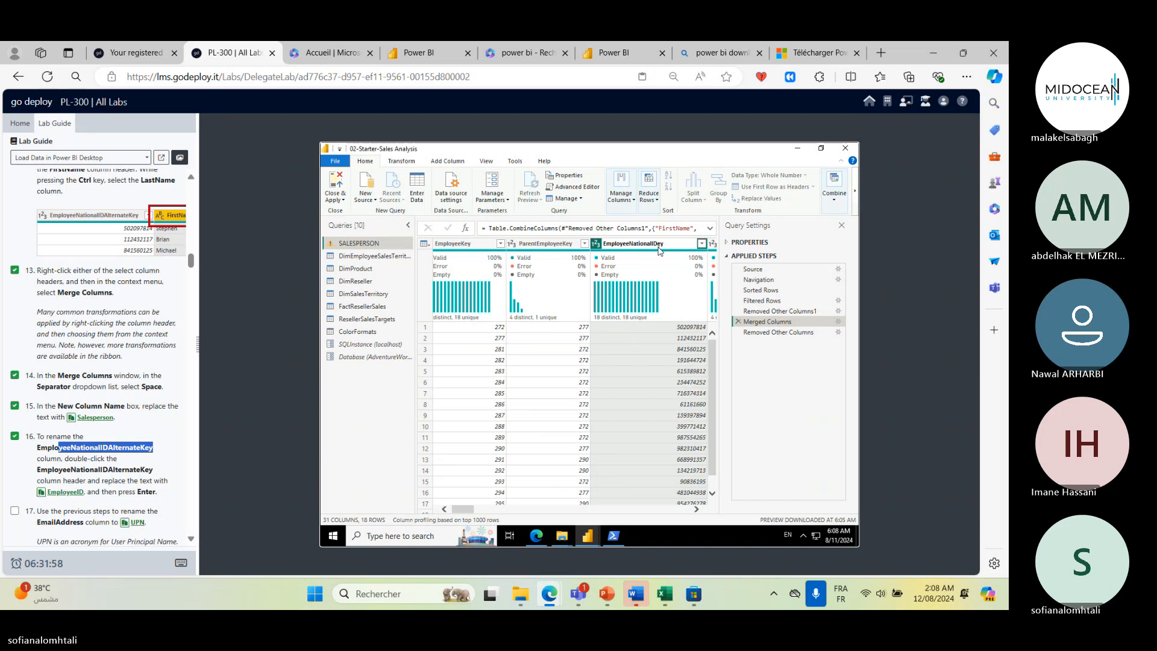
pyautogui.press('Delete')
pyautogui.press('Delete')
pyautogui.press('Left')
pyautogui.press('Left')
pyautogui.press('BackSpace')
pyautogui.press('BackSpace')
pyautogui.press('BackSpace')
pyautogui.press('BackSpace')
pyautogui.press('BackSpace')
pyautogui.press('BackSpace')
pyautogui.press('BackSpace')
pyautogui.press('BackSpace')
pyautogui.press('Return')
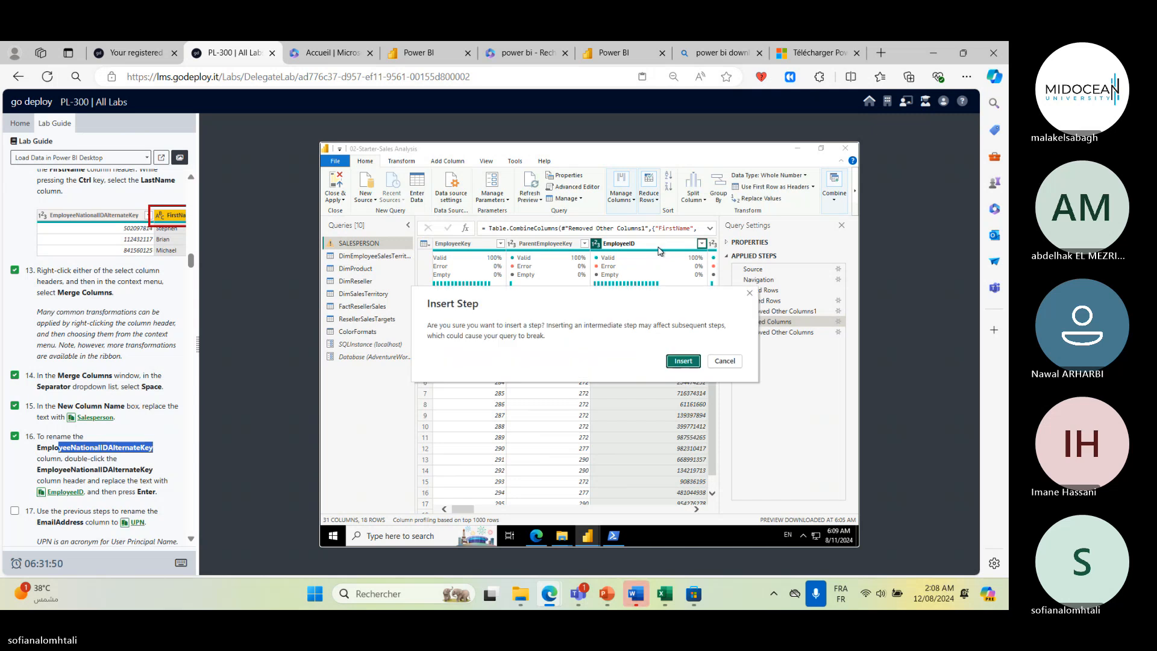
pyautogui.press('Return')
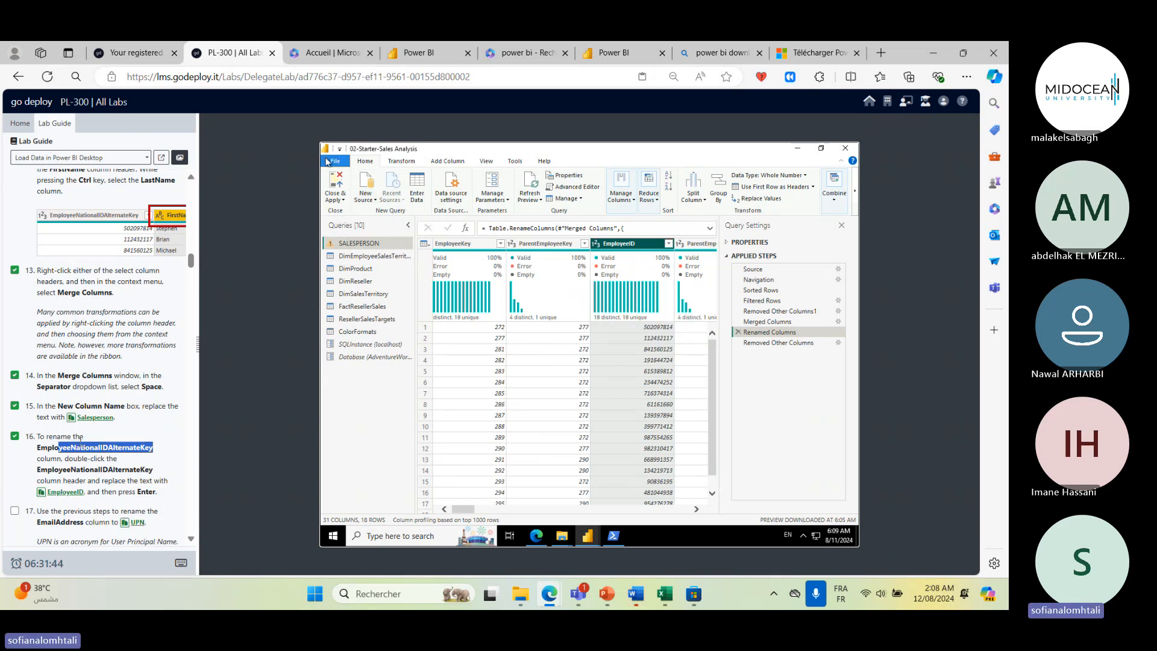
# - Rename the EmailAddress column to UPN
pyautogui.click(15, 511)
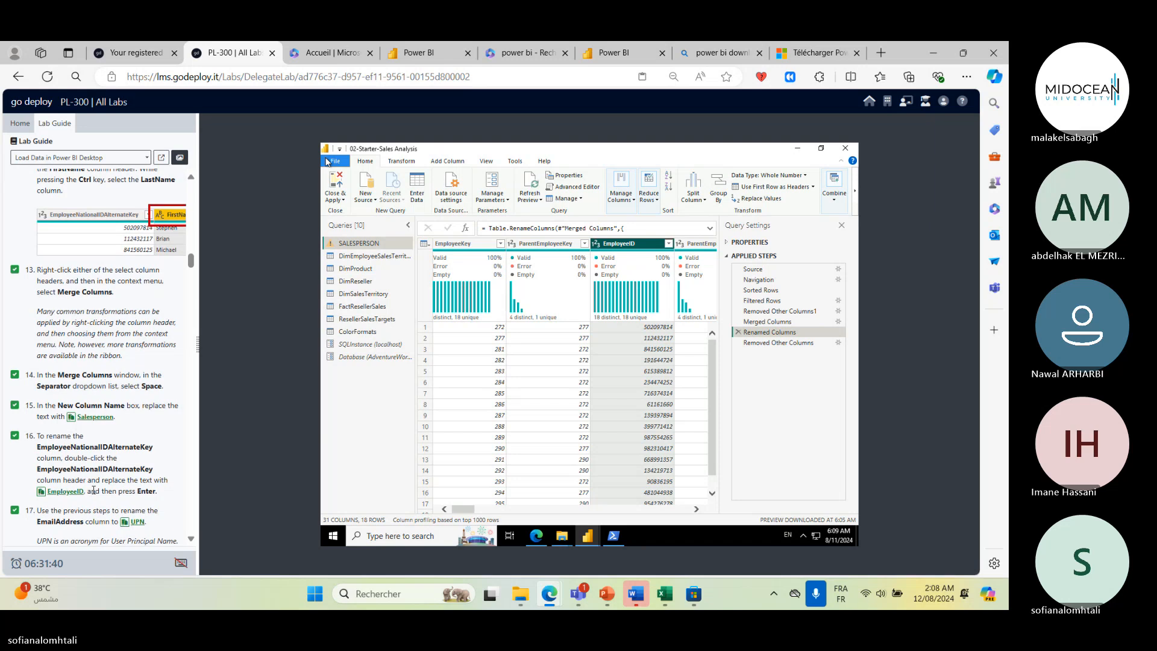
pyautogui.scroll(-3, 93, 490)
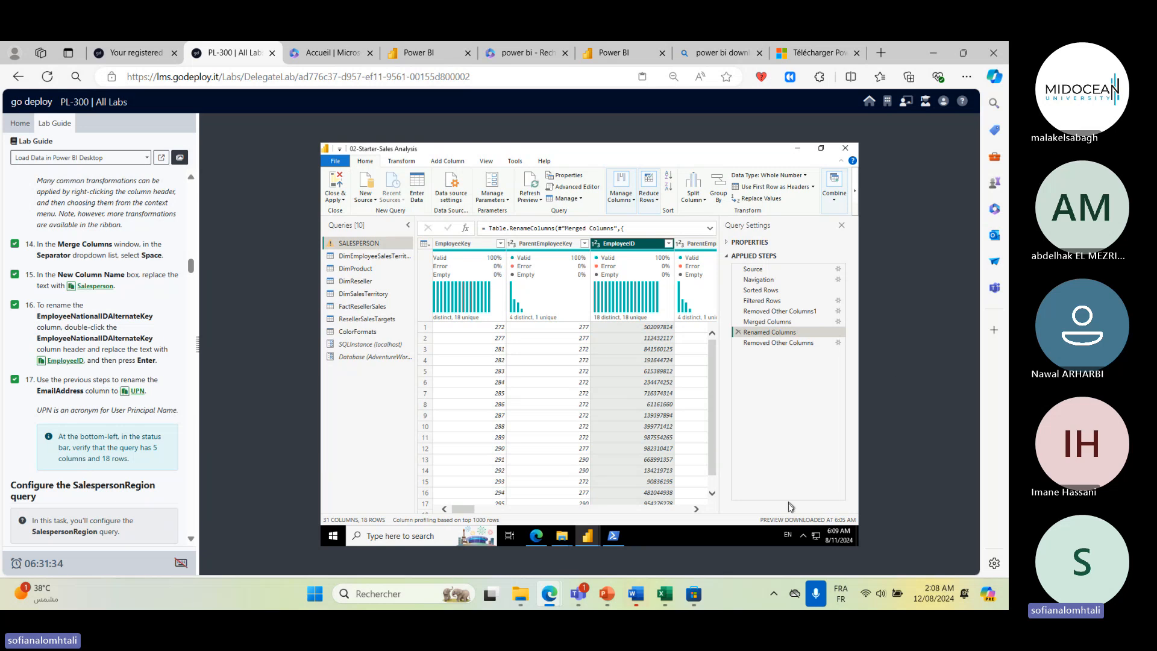
pyautogui.click(696, 510)
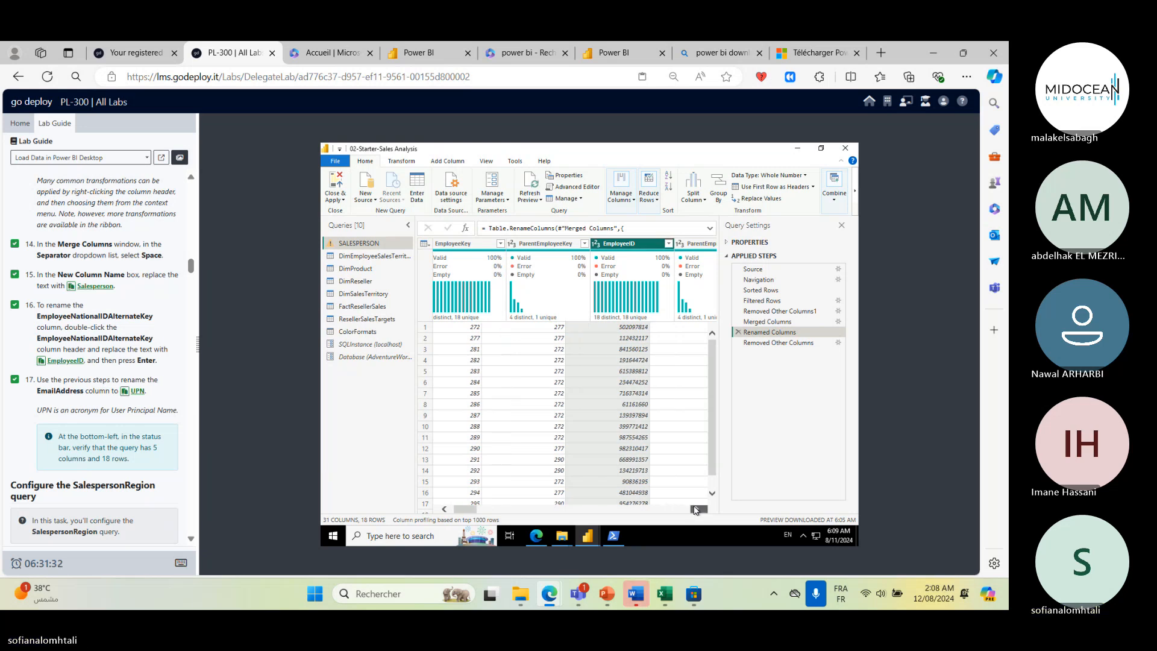
pyautogui.click(696, 510)
pyautogui.click(696, 510)
pyautogui.click(696, 510)
pyautogui.click(695, 509)
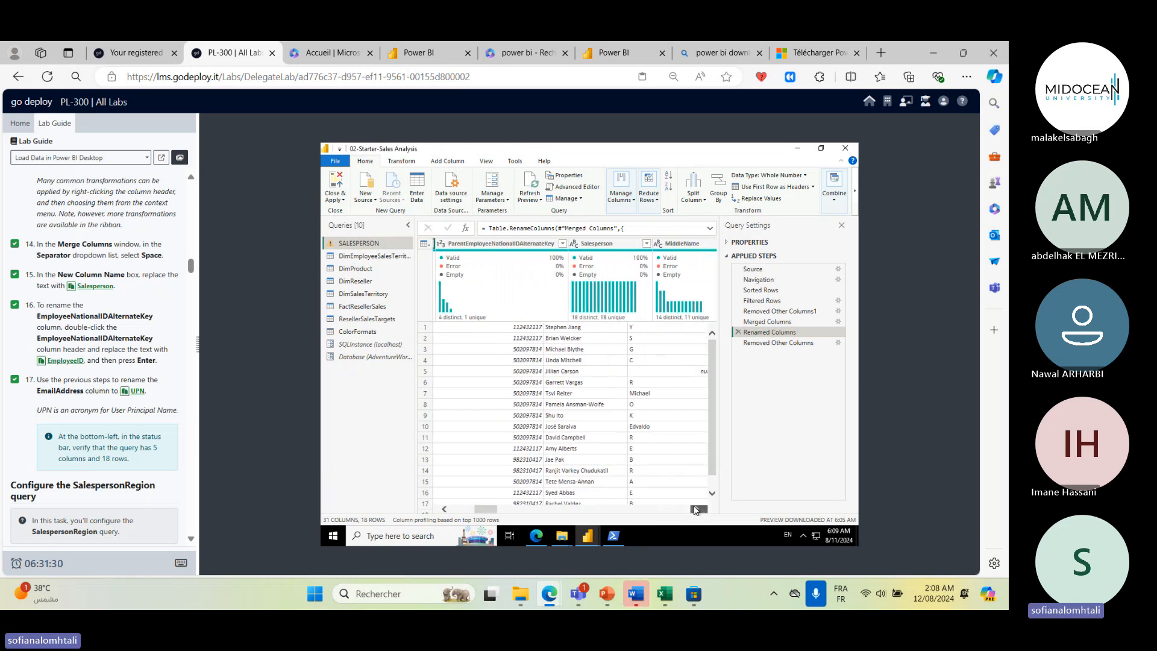
pyautogui.click(695, 509)
pyautogui.click(695, 510)
pyautogui.click(696, 510)
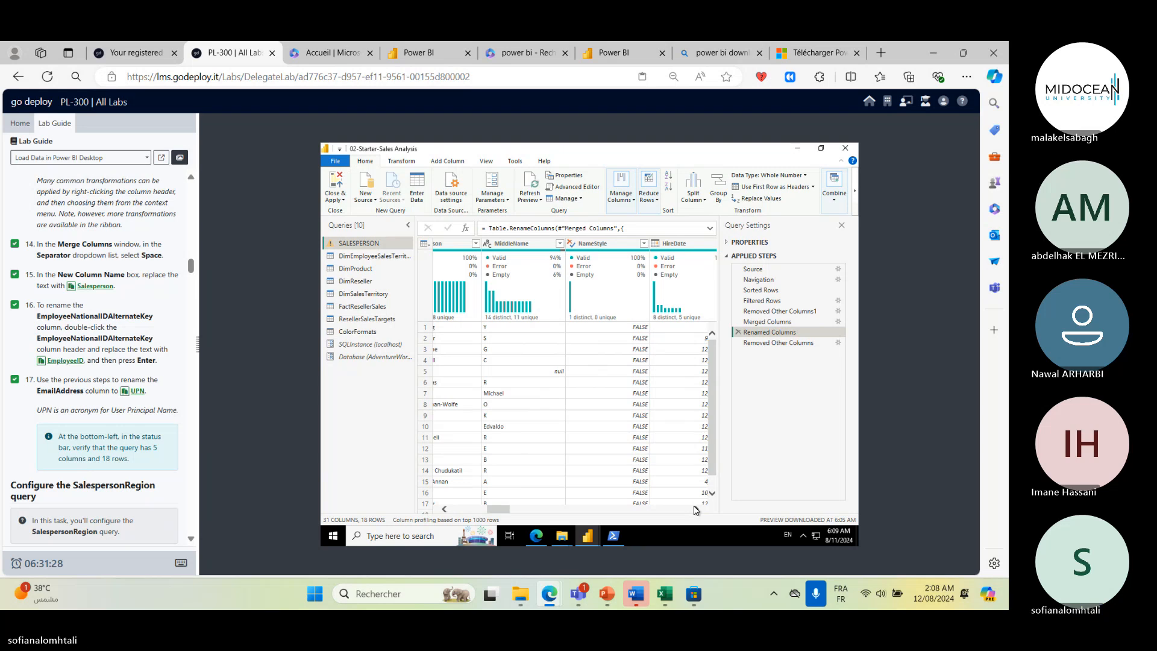
pyautogui.click(696, 510)
pyautogui.click(696, 509)
pyautogui.click(696, 509)
pyautogui.click(696, 509)
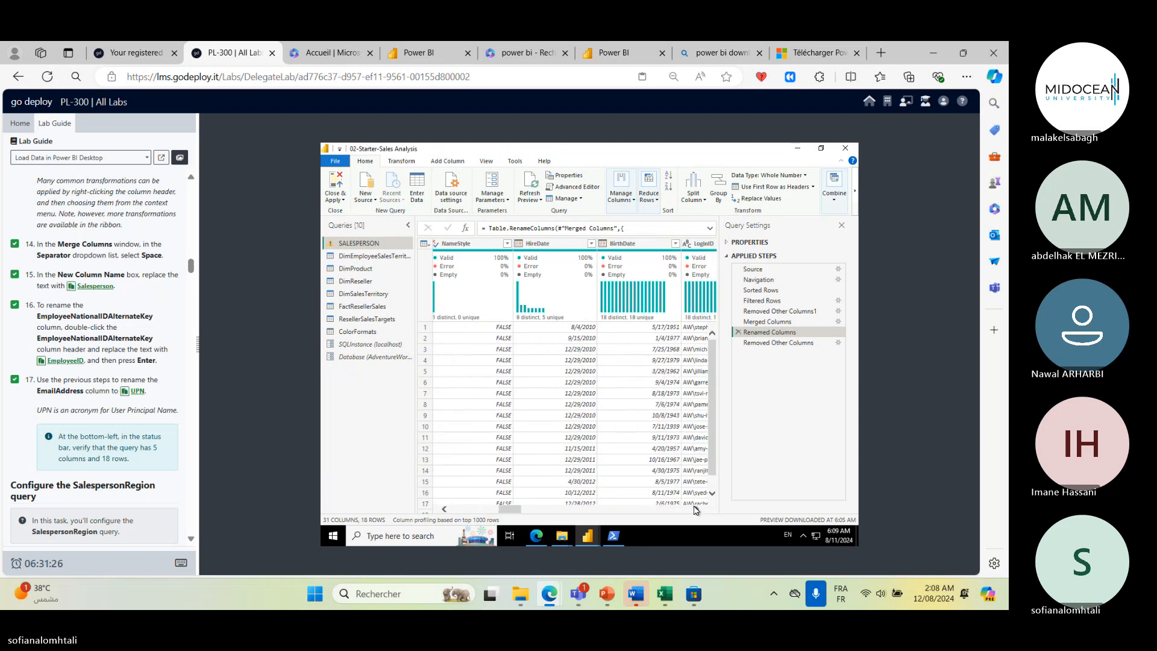
pyautogui.click(696, 509)
pyautogui.click(696, 510)
pyautogui.click(695, 510)
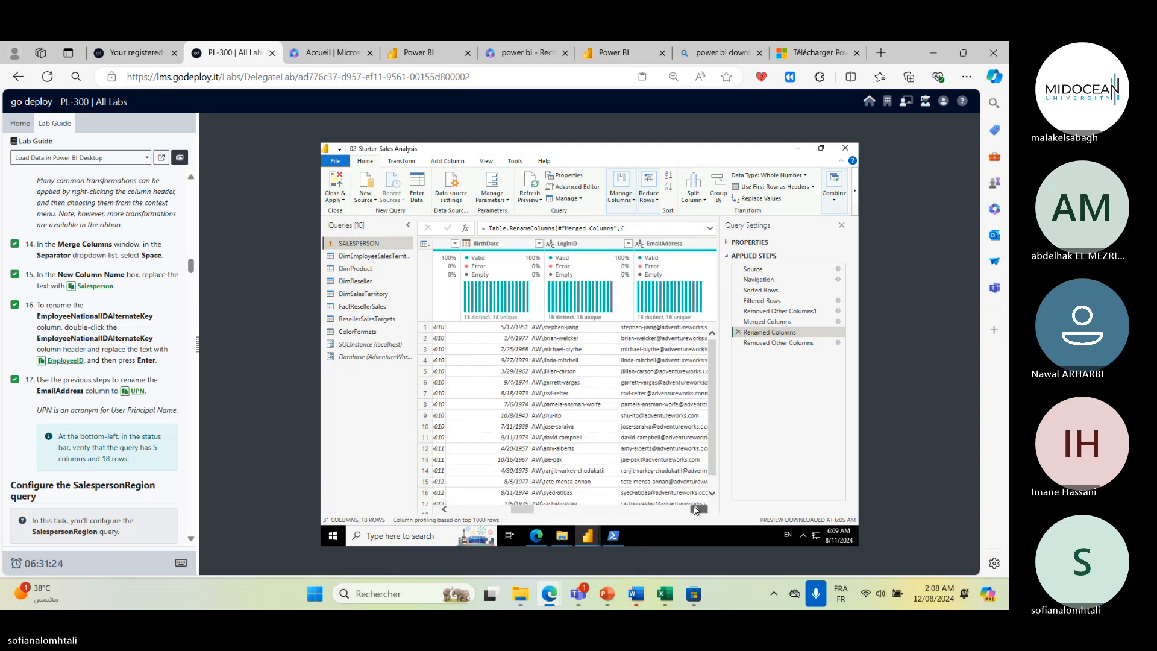
pyautogui.click(696, 510)
pyautogui.click(633, 248)
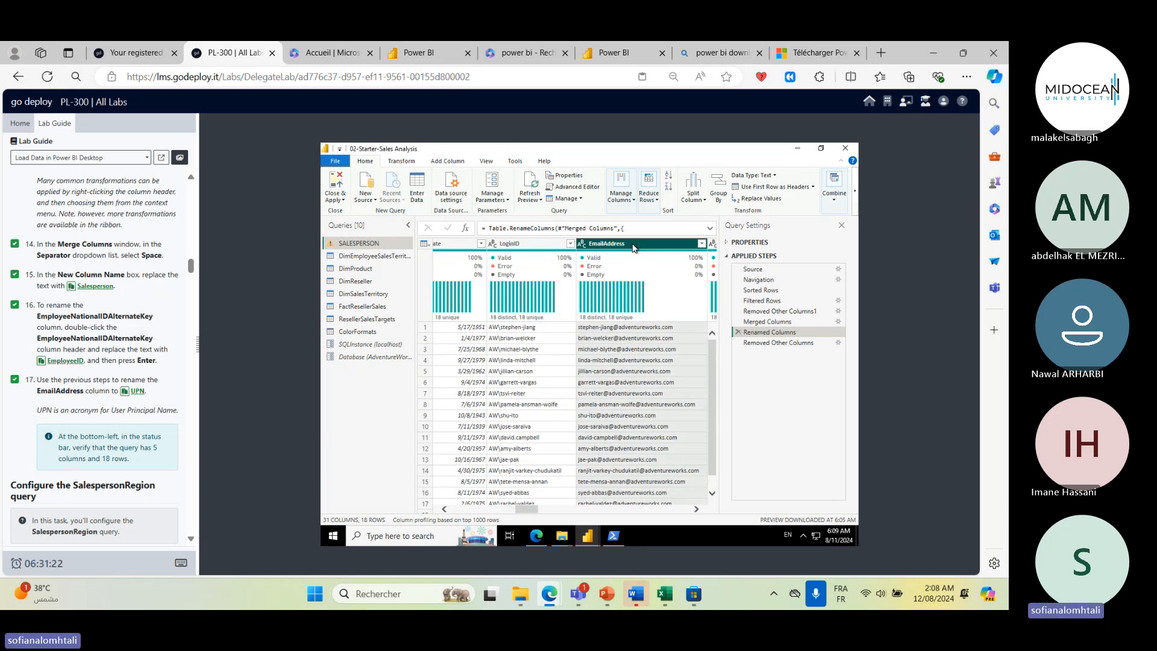
pyautogui.moveTo(618, 322)
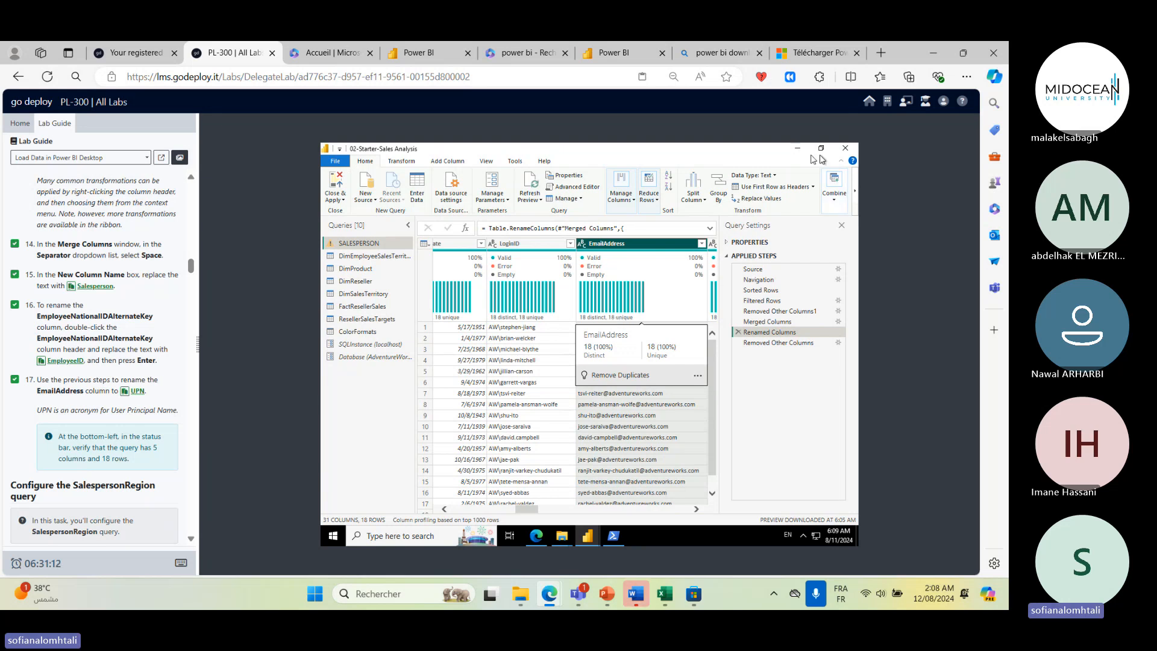
pyautogui.doubleClick(615, 248)
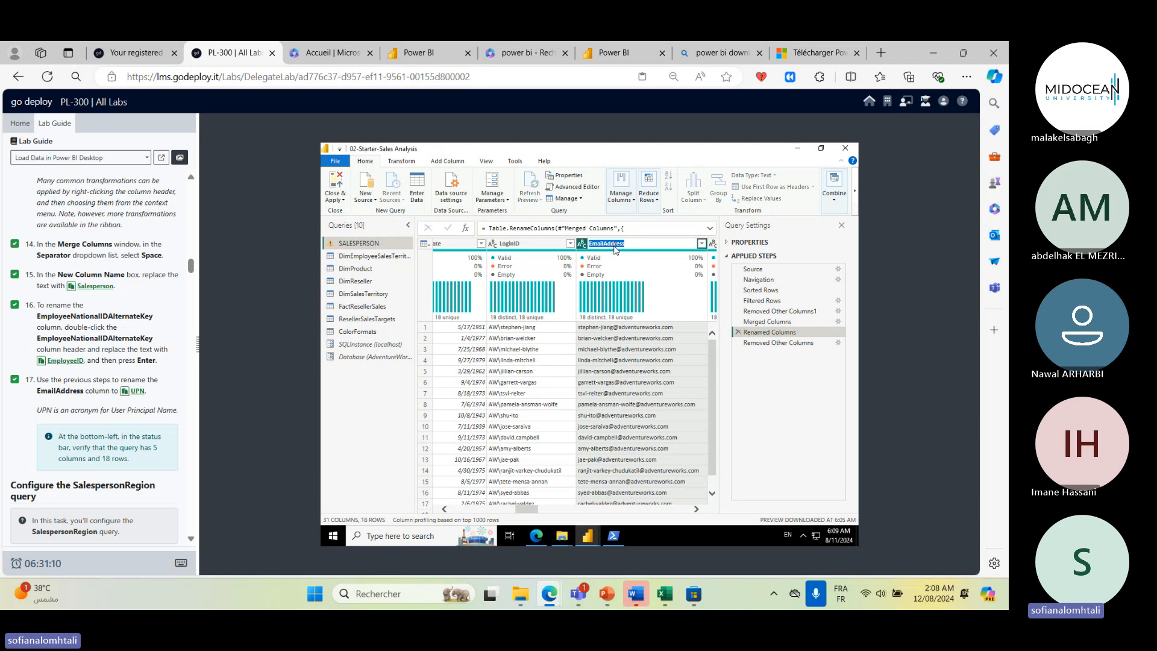
pyautogui.write('UPN')
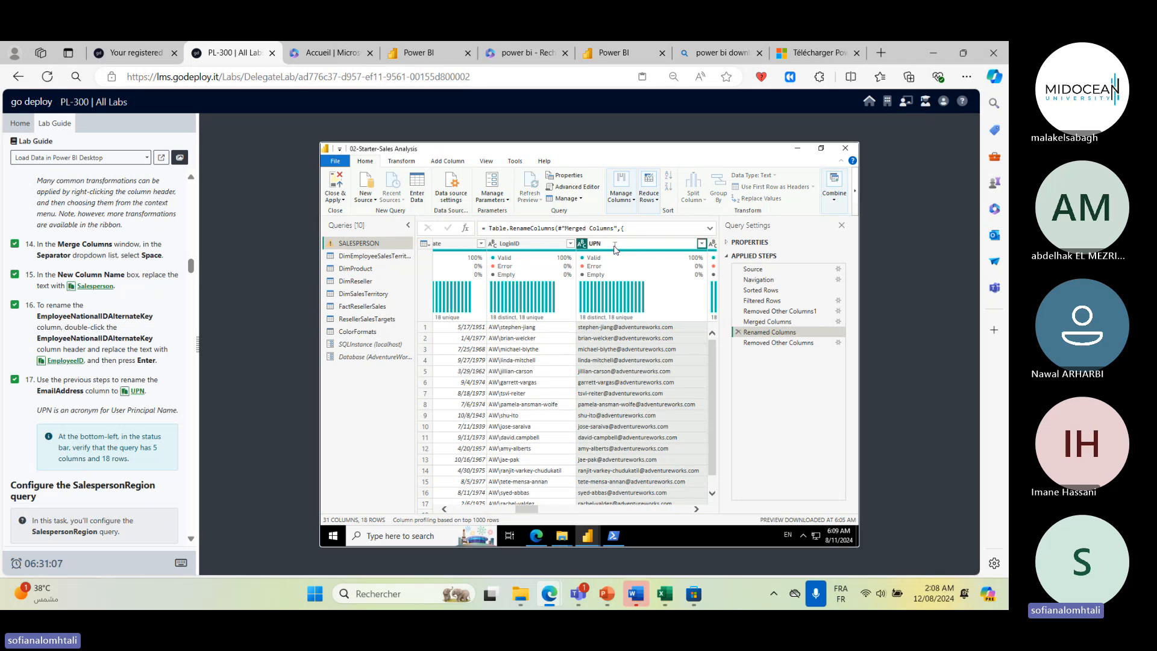
pyautogui.press('Return')
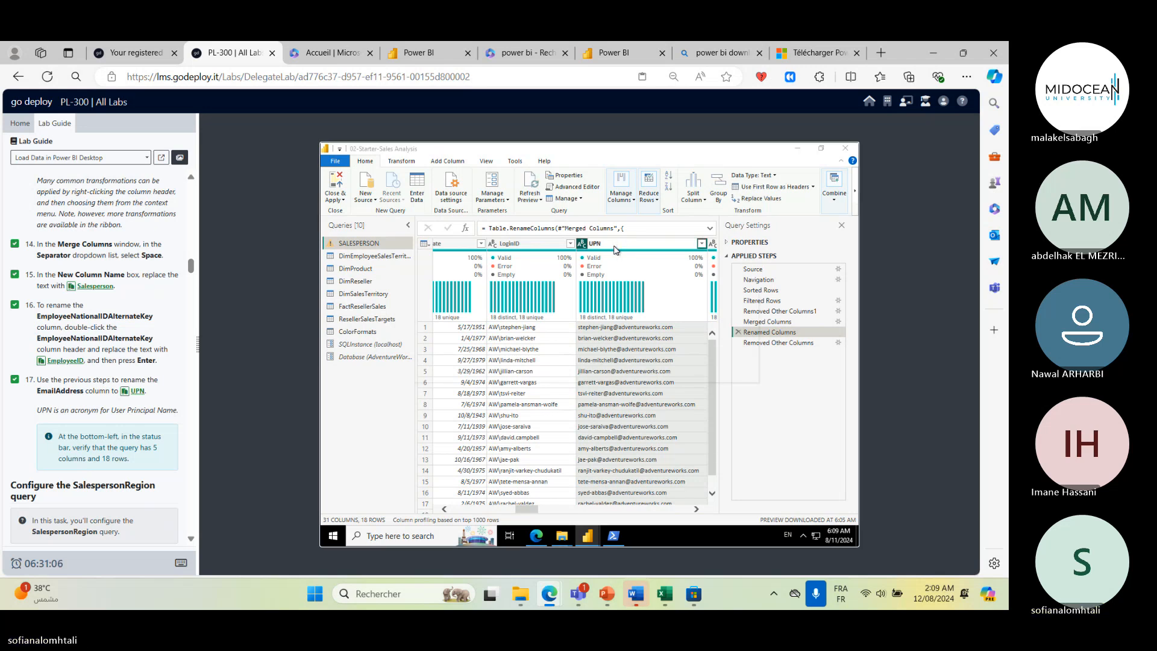
pyautogui.press('Return')
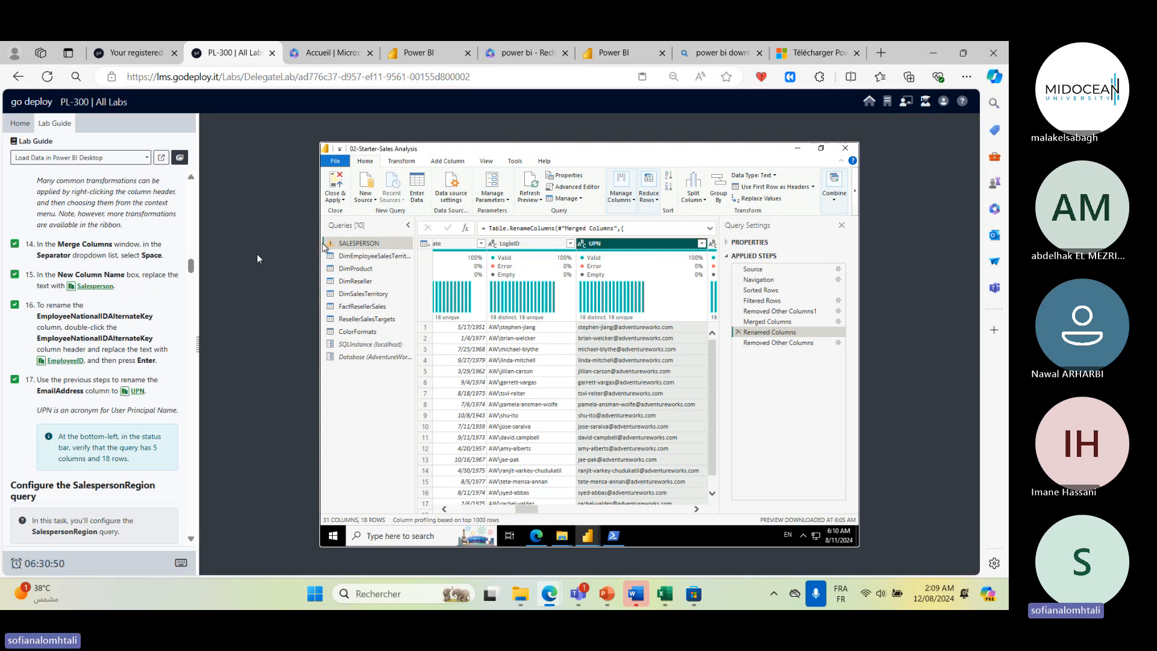
# - Rename the DimEmployeeSalesTerritory query to SalespersonRegion
pyautogui.scroll(-1, 117, 341)
pyautogui.scroll(-3, 115, 350)
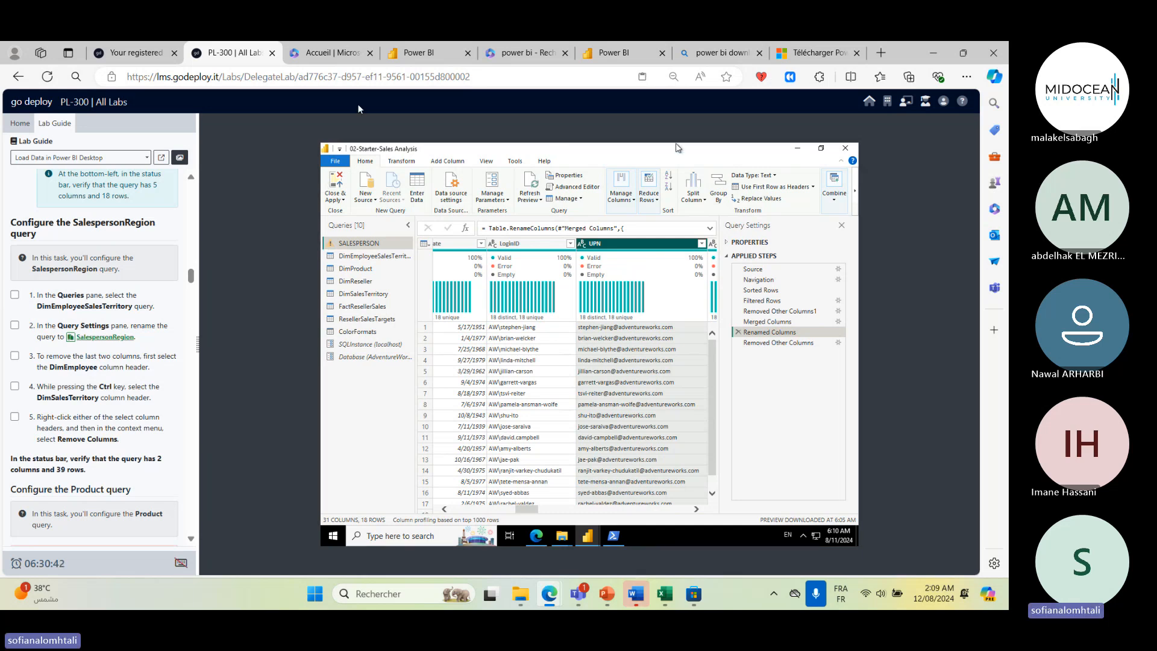
pyautogui.click(15, 296)
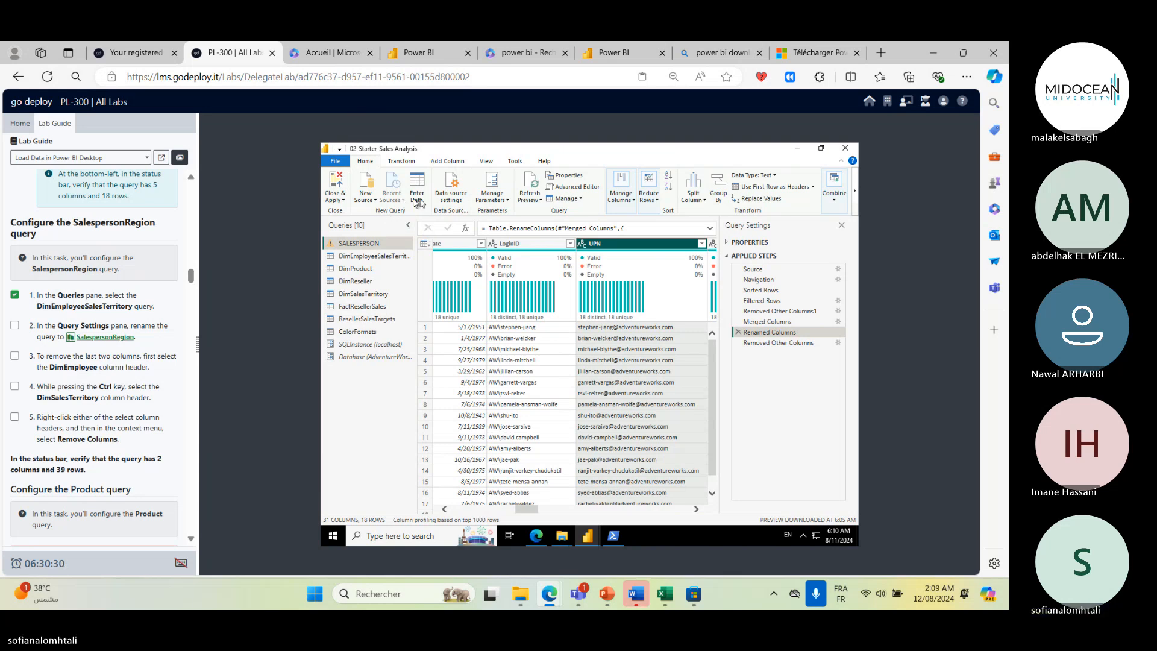
pyautogui.click(375, 258)
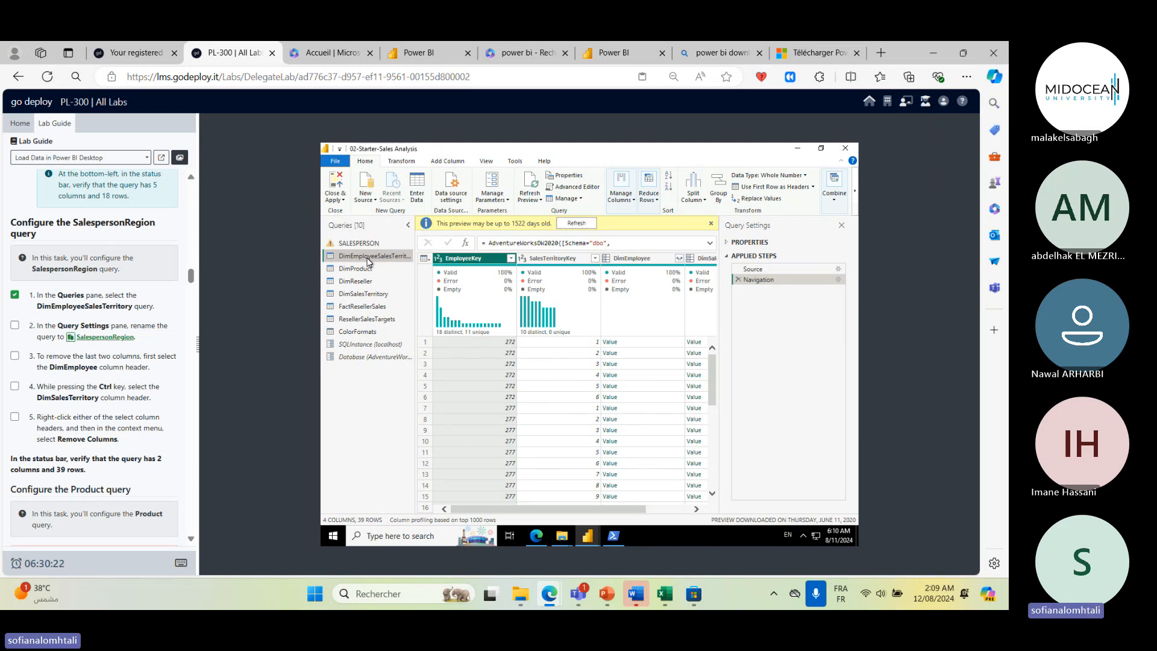
pyautogui.doubleClick(369, 258)
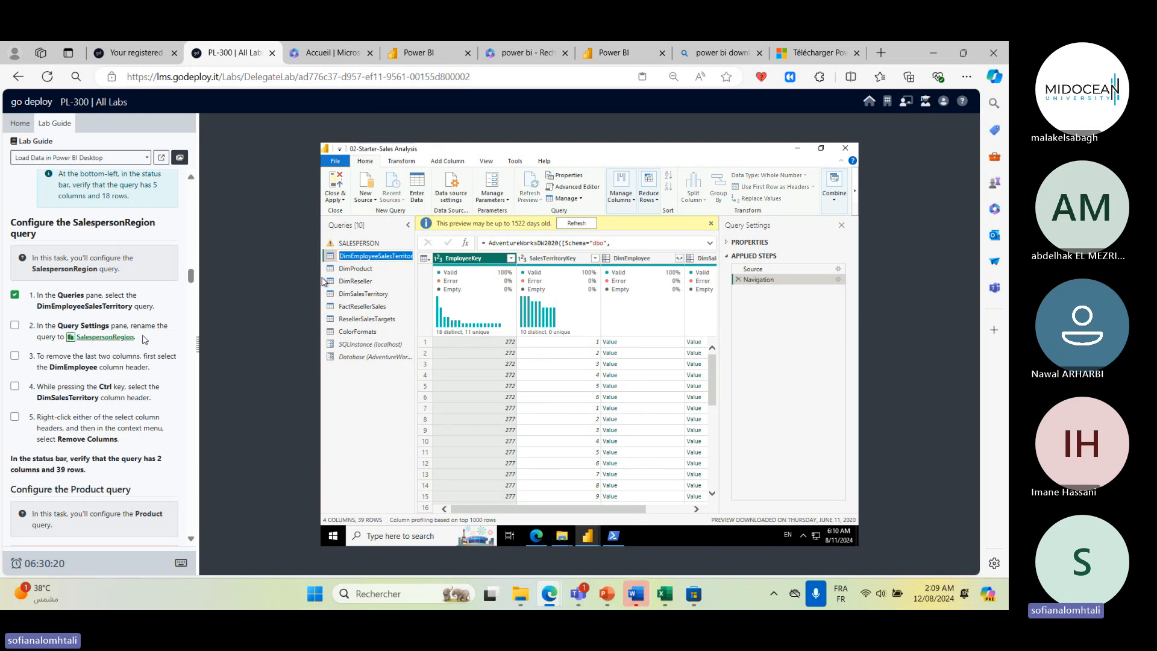
pyautogui.click(72, 338)
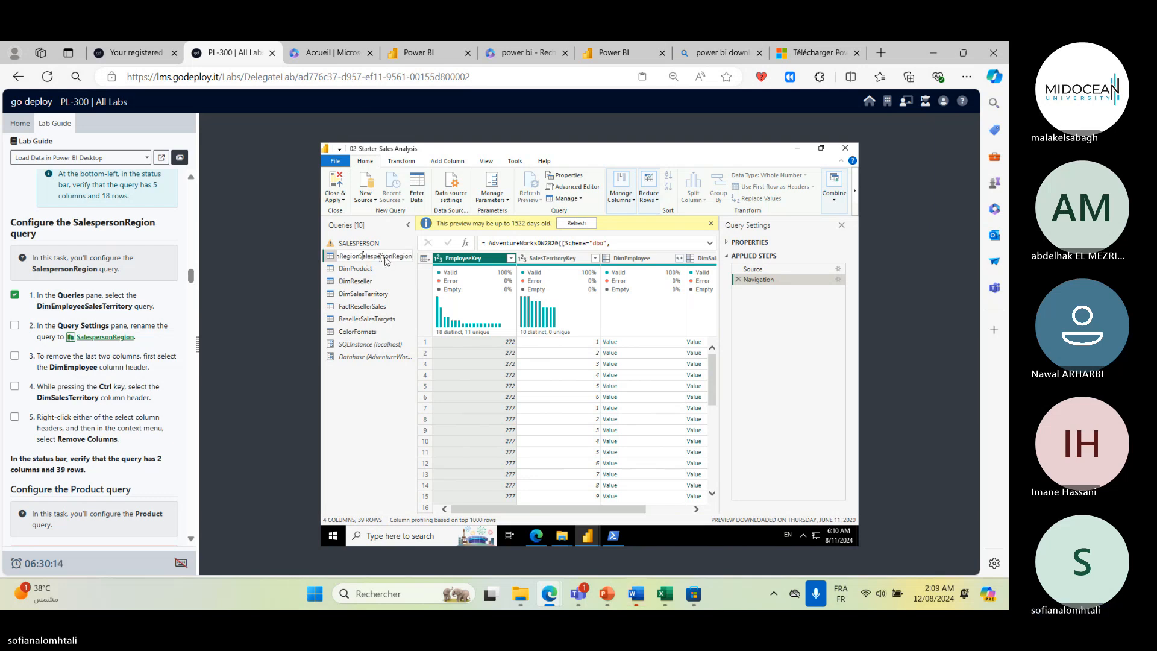
pyautogui.moveTo(363, 258); pyautogui.dragTo(480, 281)
pyautogui.press('BackSpace')
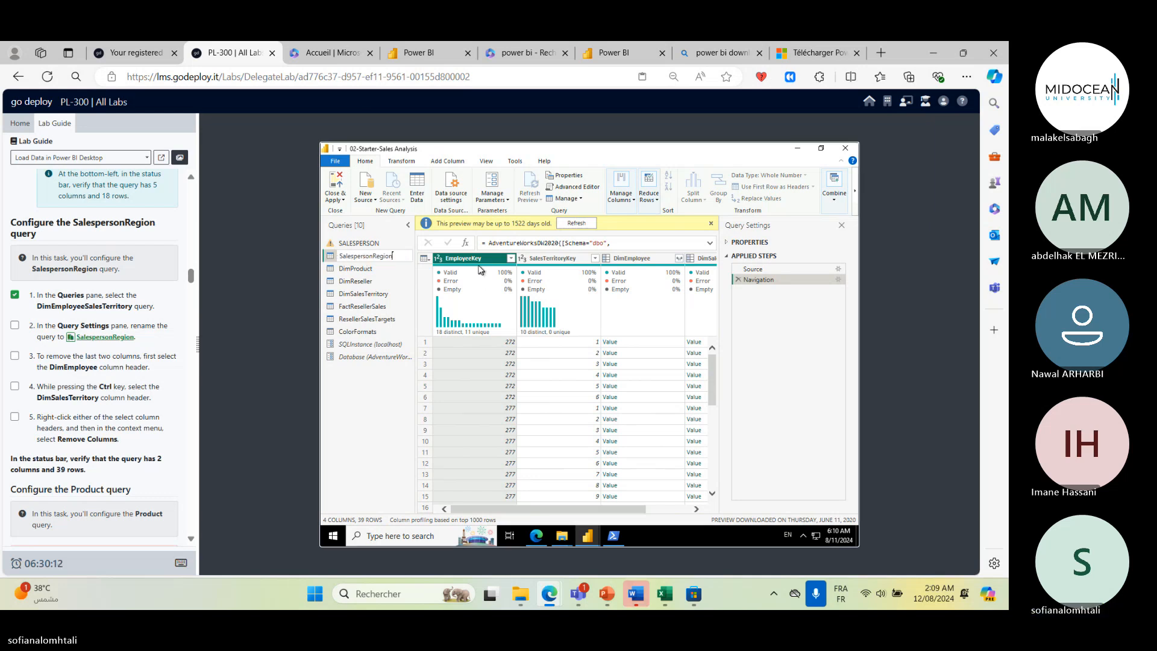
pyautogui.press('BackSpace')
pyautogui.press('Return')
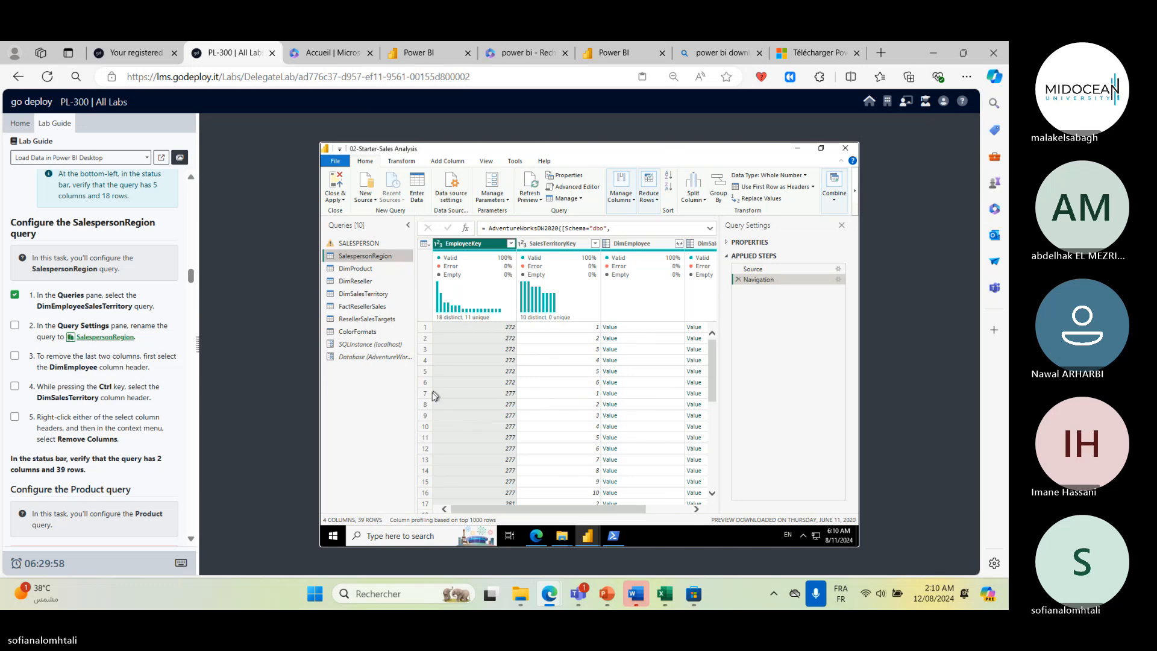
# - Remove the DimEmployee and DimSalesTerritory columns from the SalespersonRegion query
pyautogui.moveTo(631, 509); pyautogui.dragTo(705, 512)
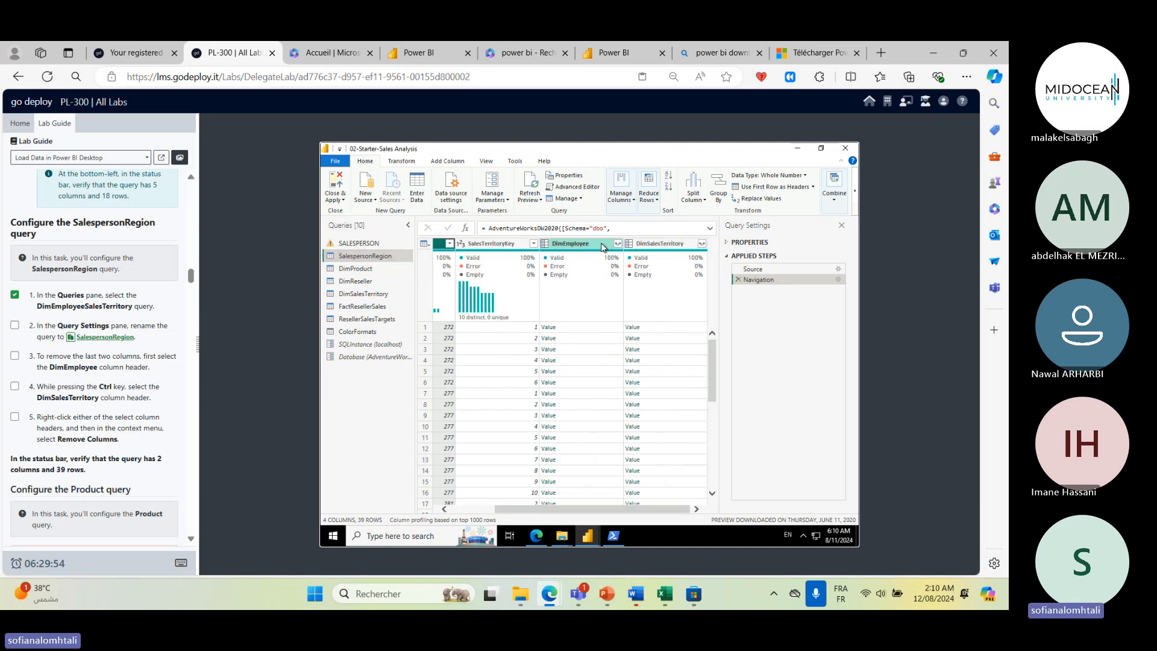
pyautogui.click(575, 244)
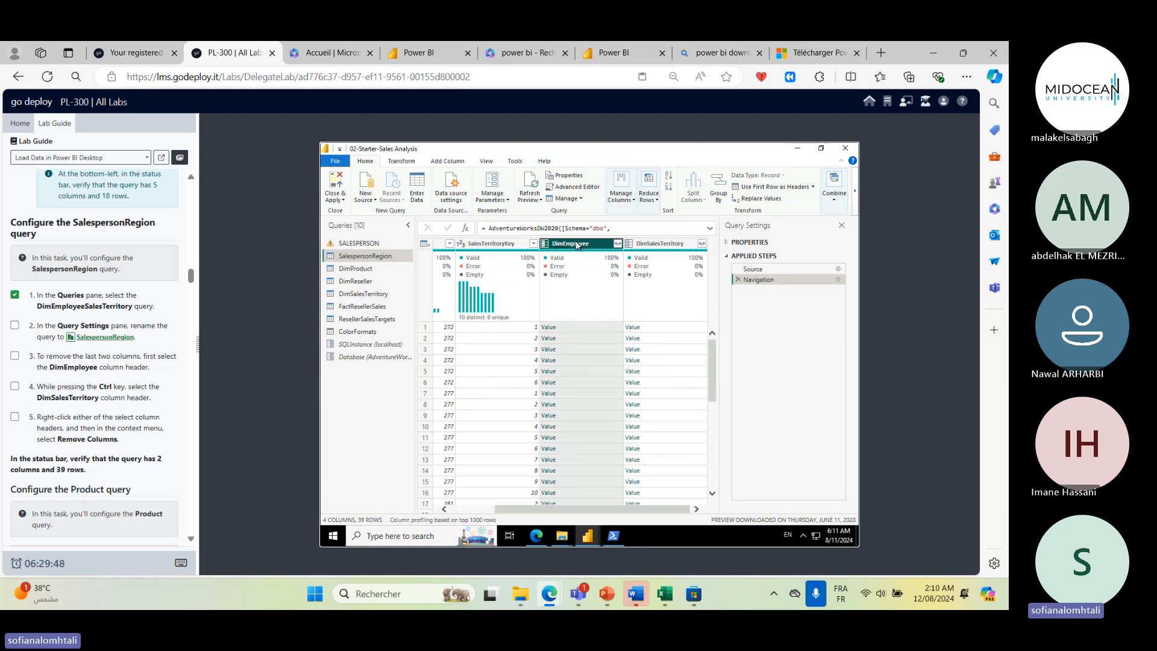
pyautogui.keyDown('ctrl'); pyautogui.click(648, 243); pyautogui.keyUp('ctrl')
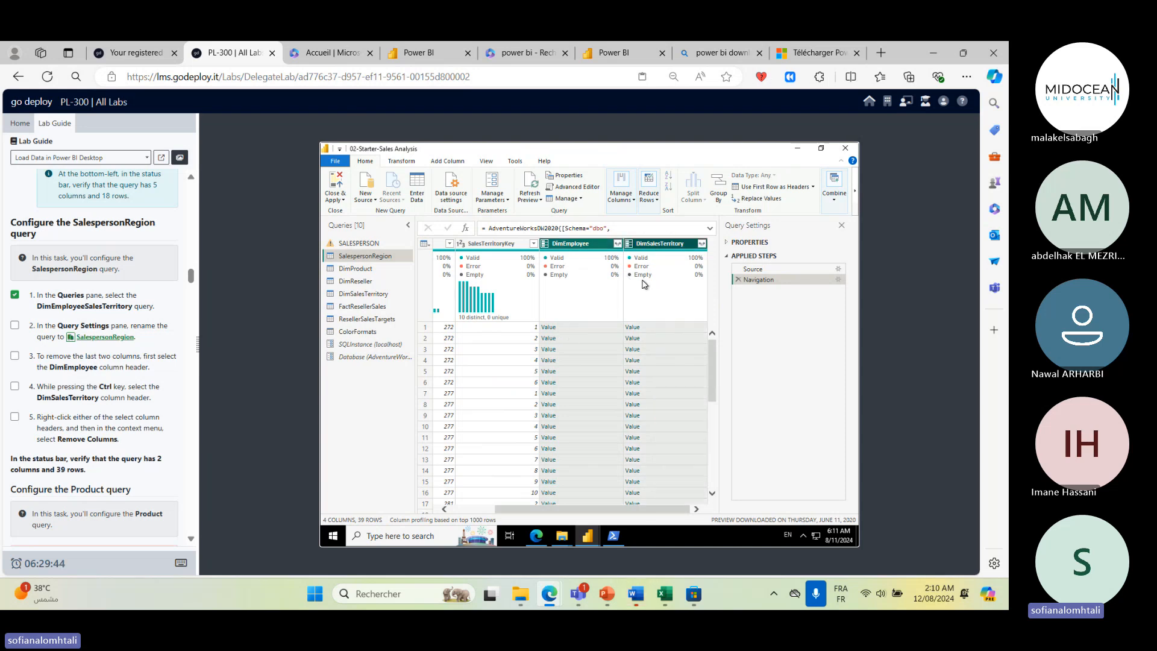
pyautogui.rightClick(661, 295)
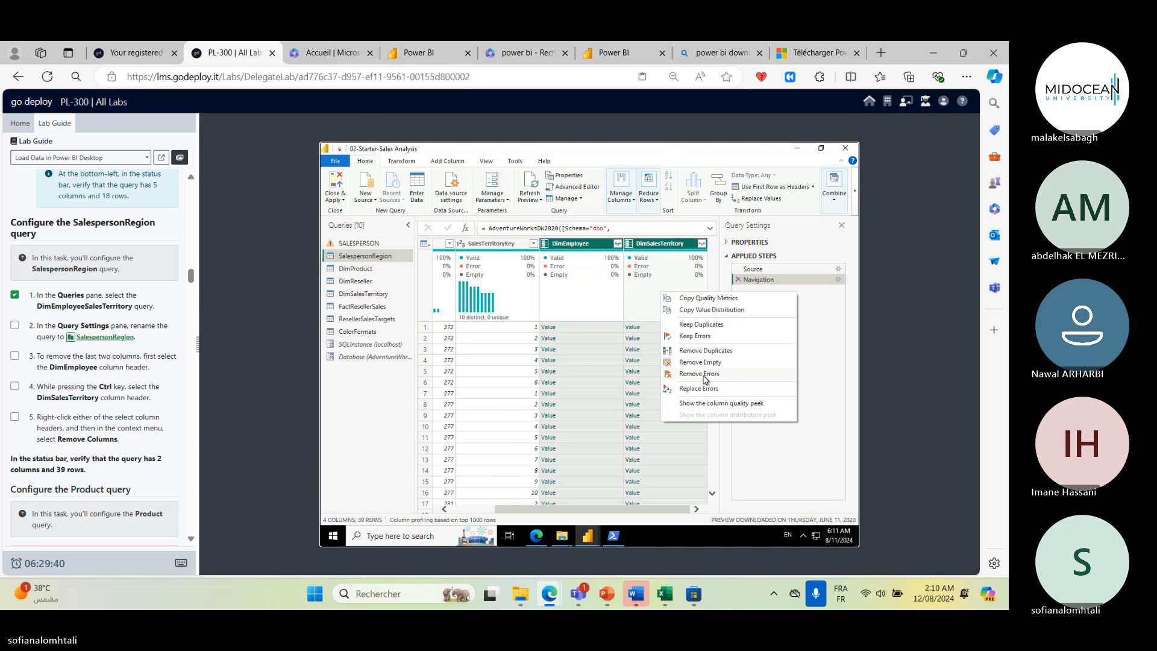
pyautogui.rightClick(704, 246)
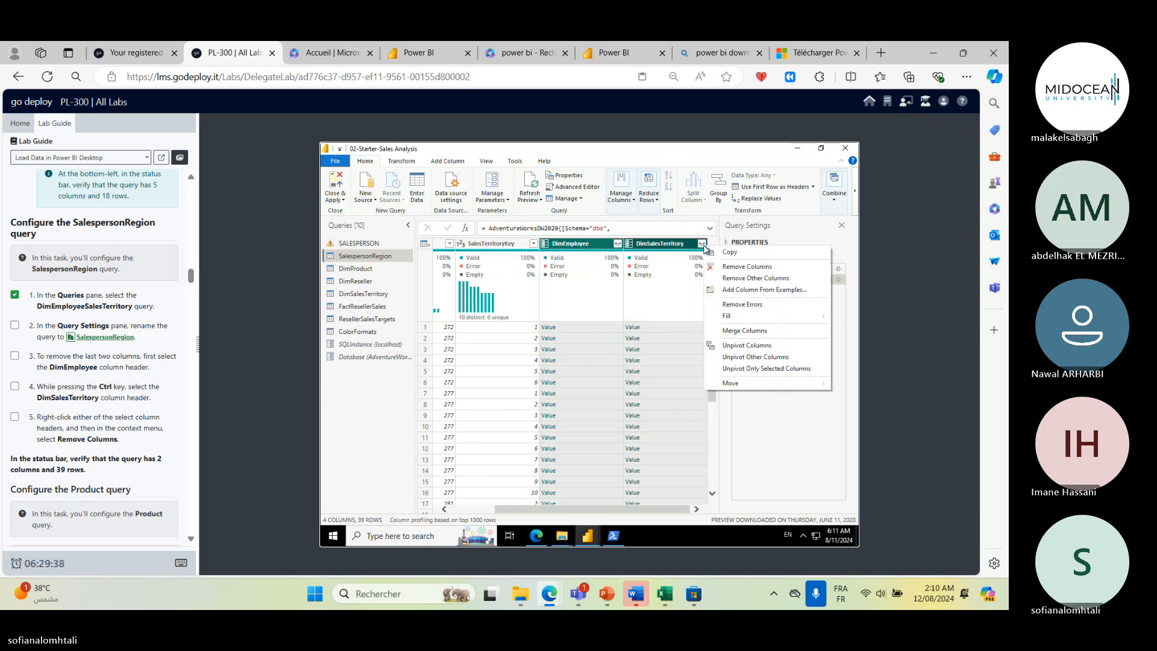
pyautogui.click(762, 272)
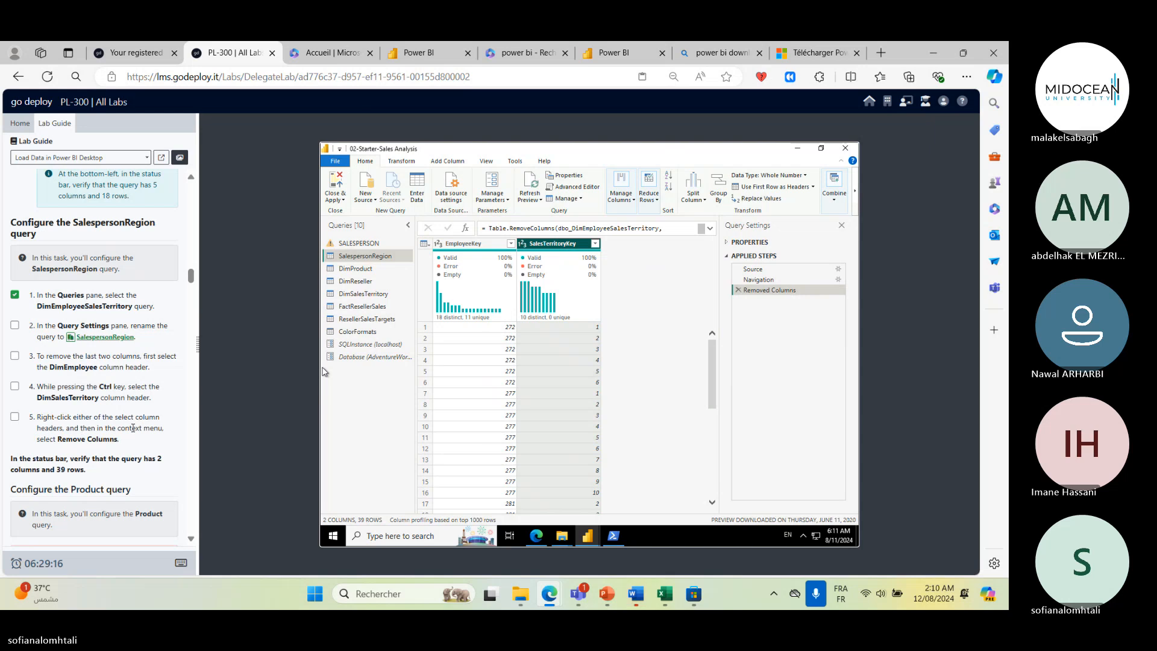
pyautogui.click(16, 417)
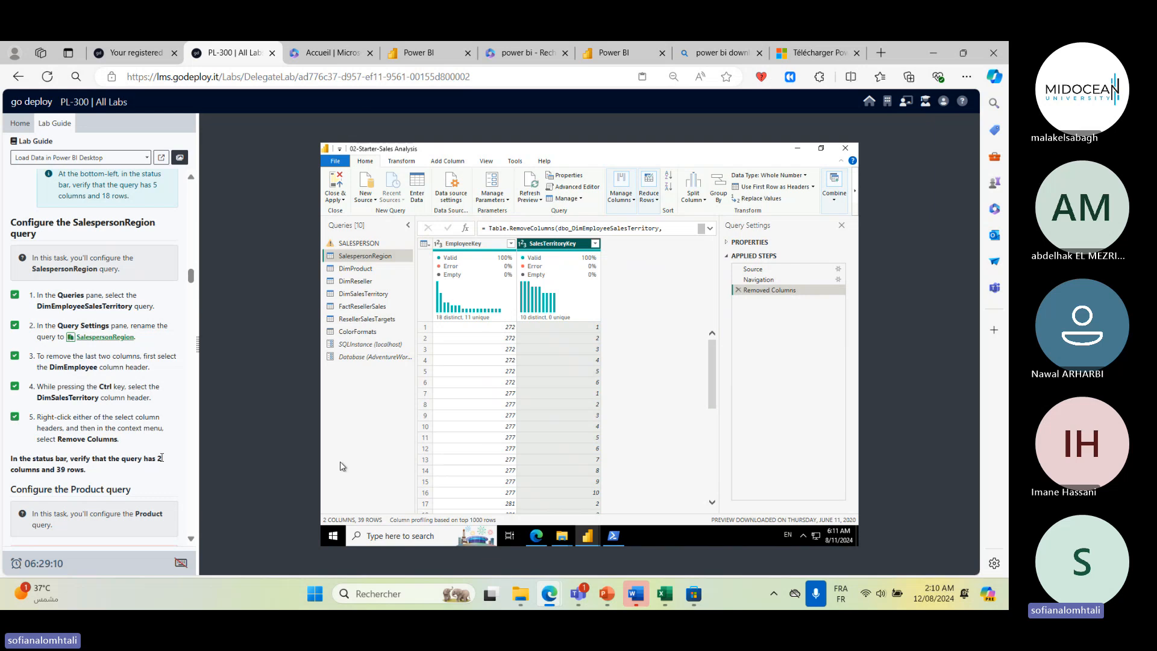
# - Rename the DimProduct query to Product
pyautogui.moveTo(161, 456); pyautogui.dragTo(164, 476)
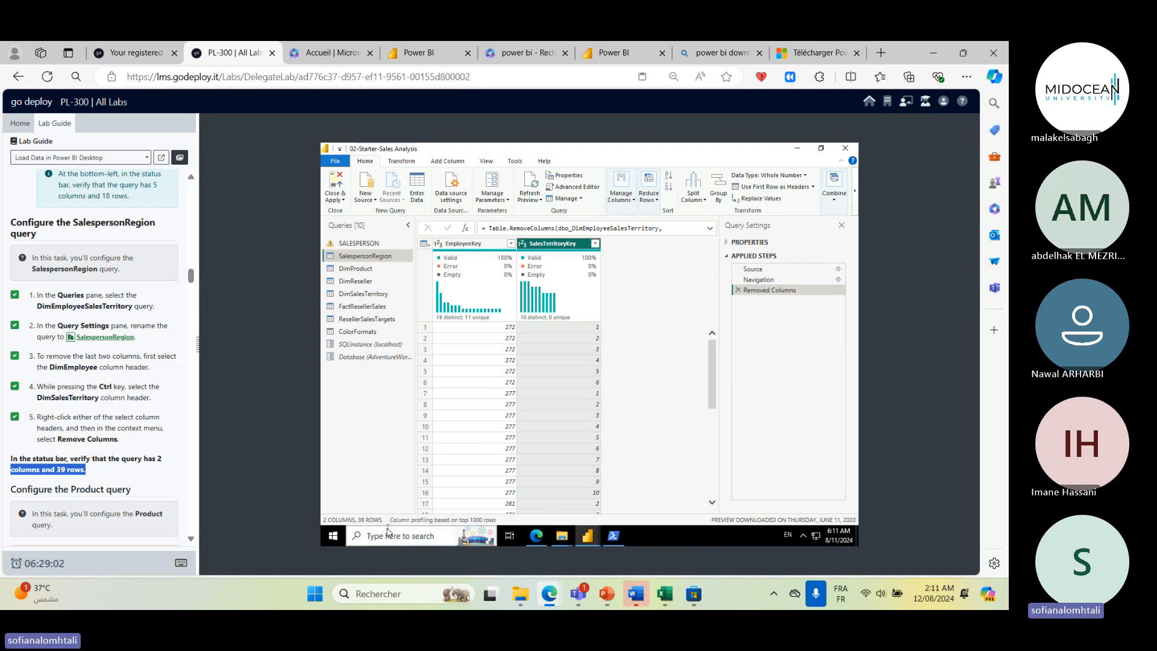
pyautogui.scroll(-3, 129, 356)
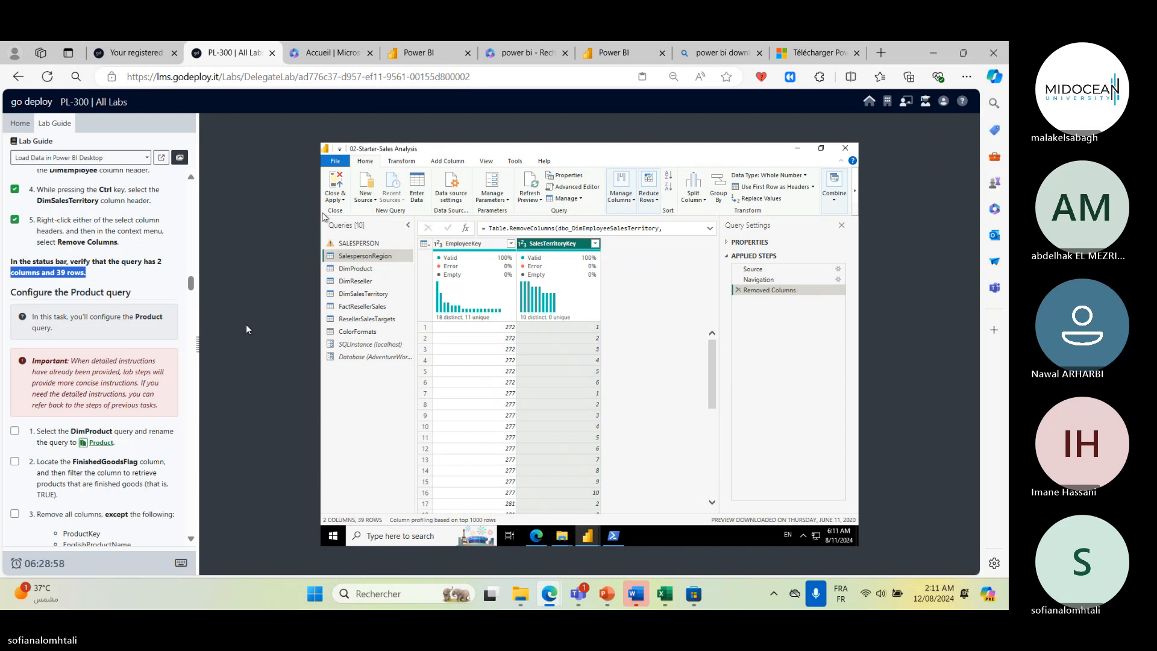
pyautogui.click(373, 273)
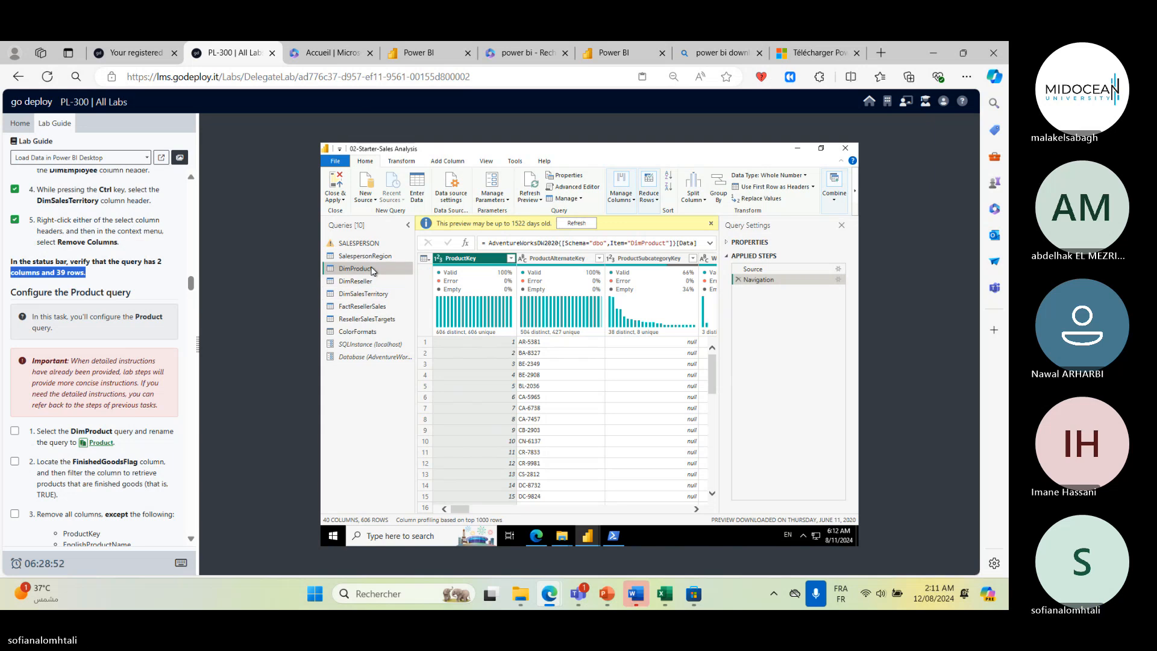
pyautogui.doubleClick(371, 271)
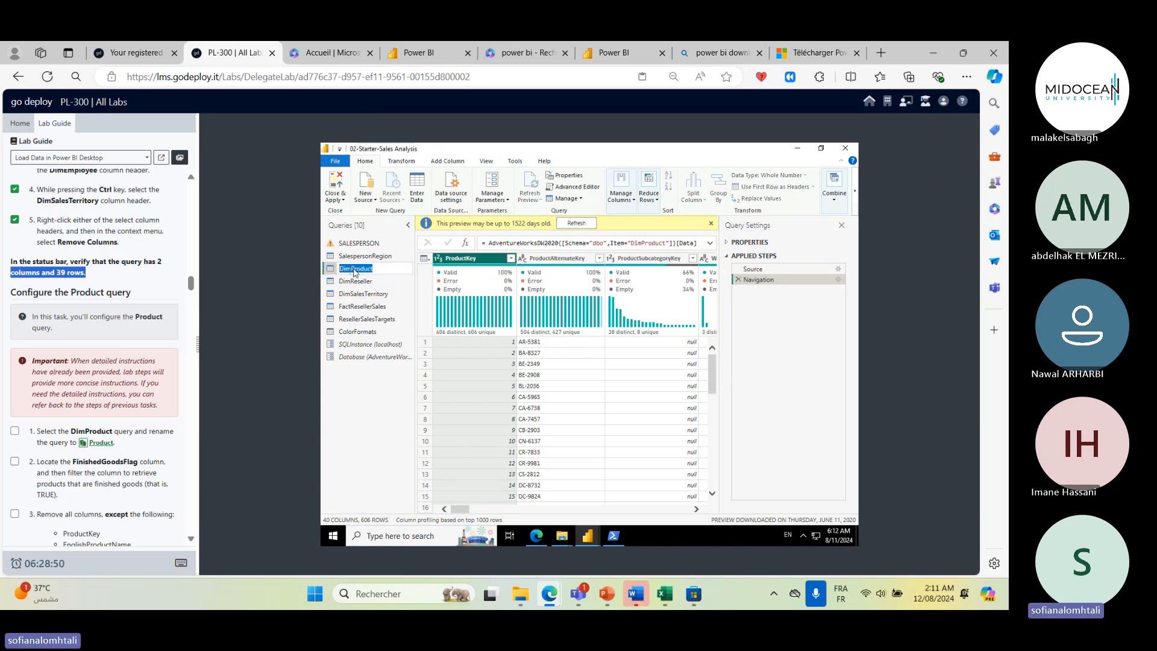
pyautogui.click(357, 271)
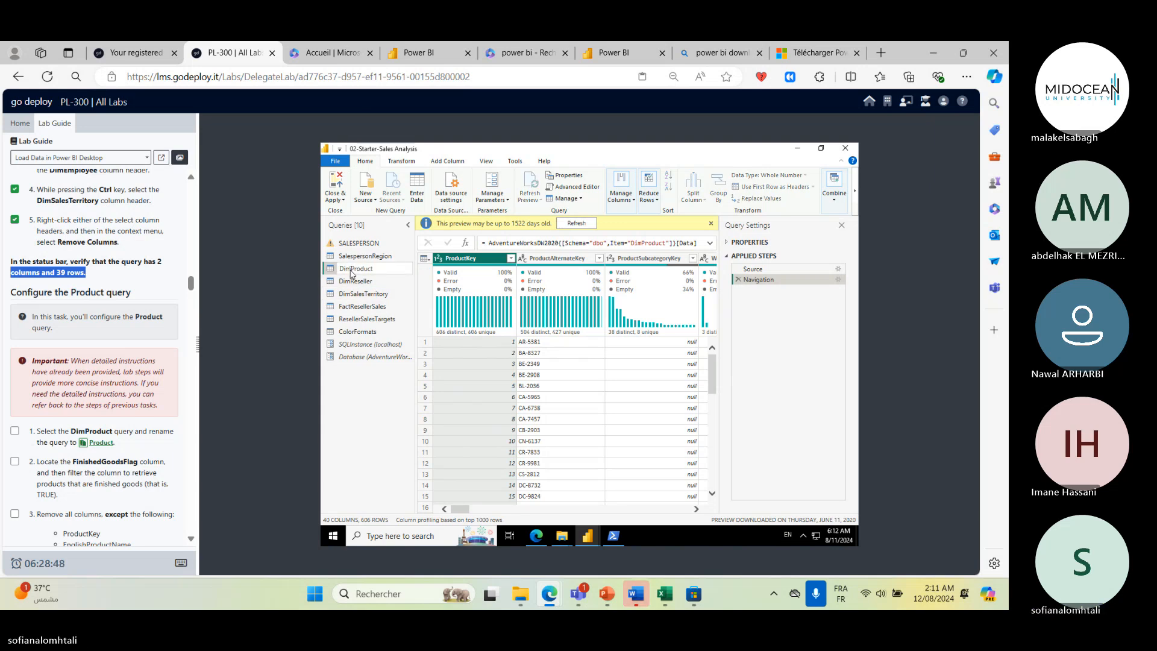
pyautogui.press('BackSpace')
pyautogui.press('BackSpace')
pyautogui.press('BackSpace')
pyautogui.press('Return')
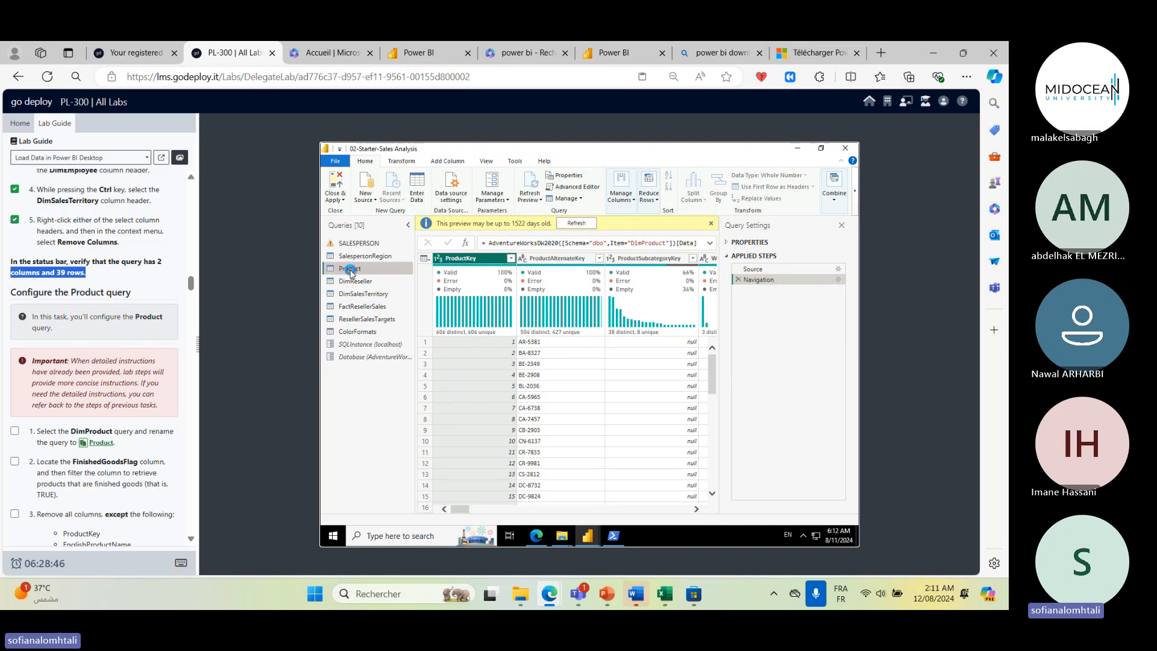
pyautogui.click(7, 465)
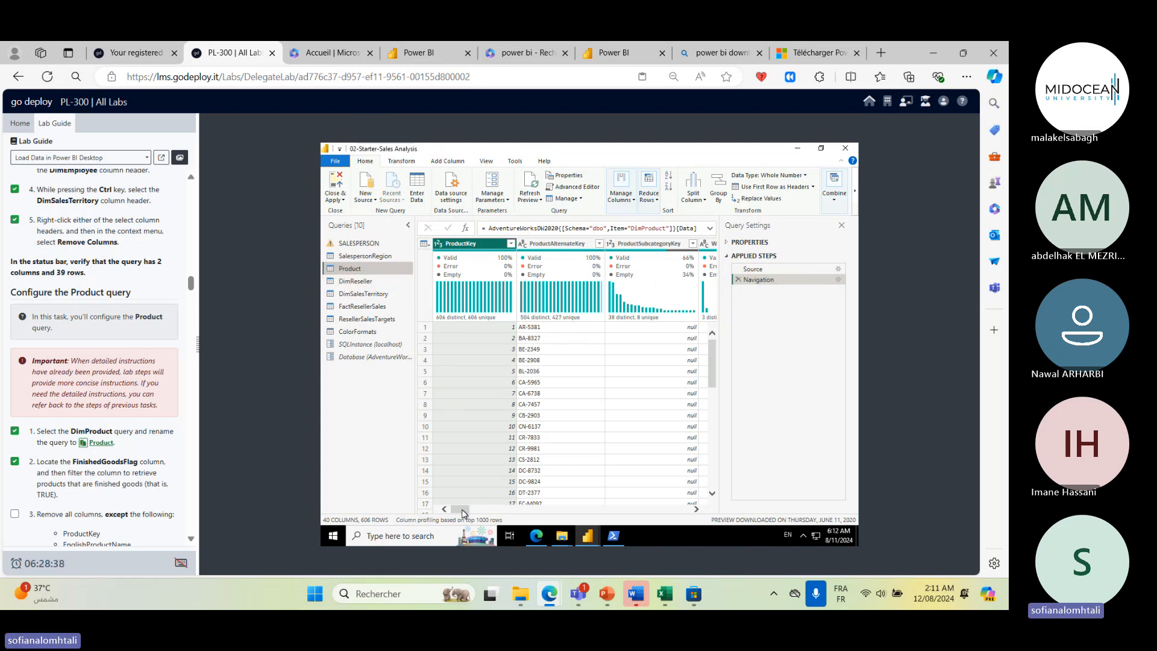
pyautogui.moveTo(463, 513); pyautogui.dragTo(501, 509)
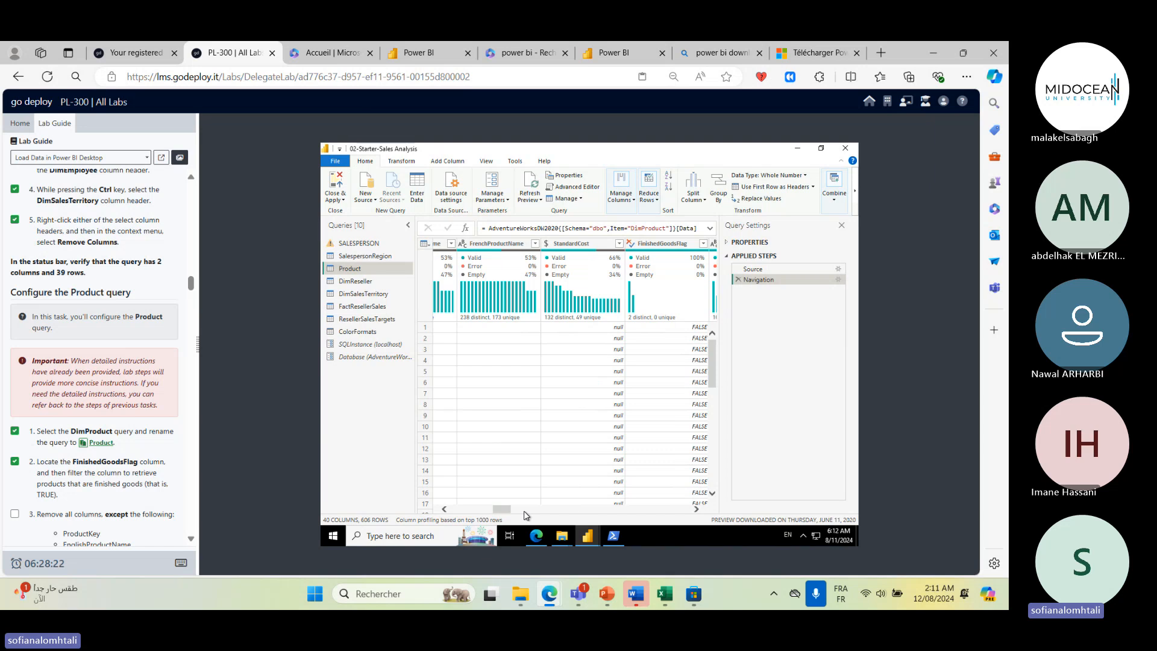
pyautogui.moveTo(497, 512); pyautogui.dragTo(503, 512)
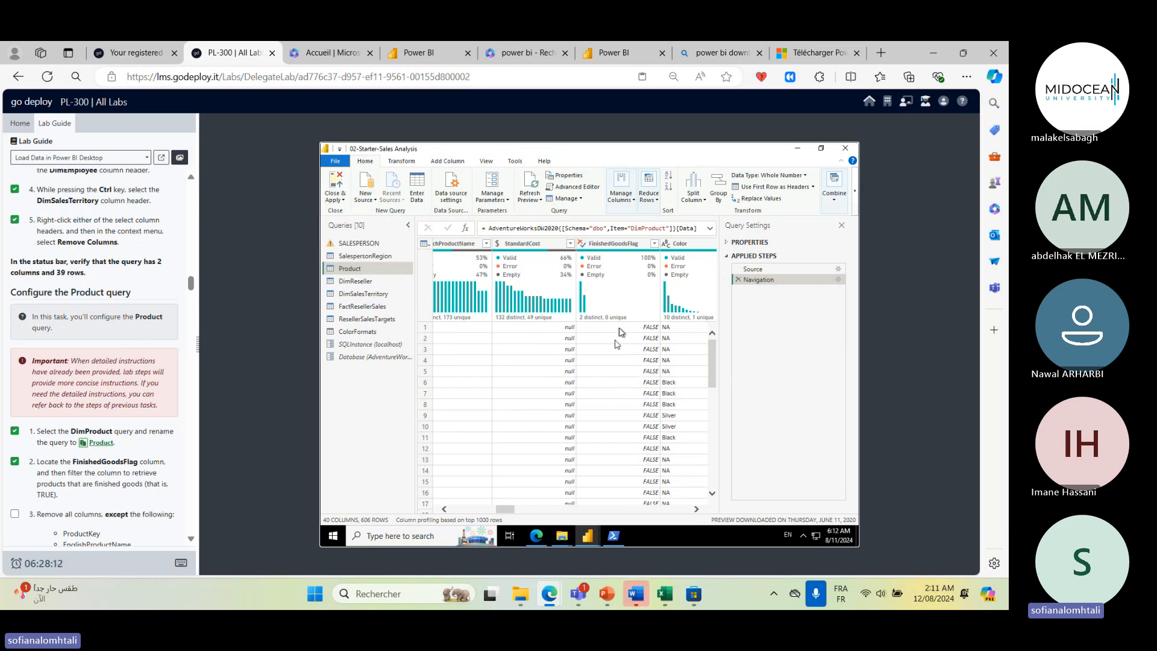
pyautogui.click(621, 244)
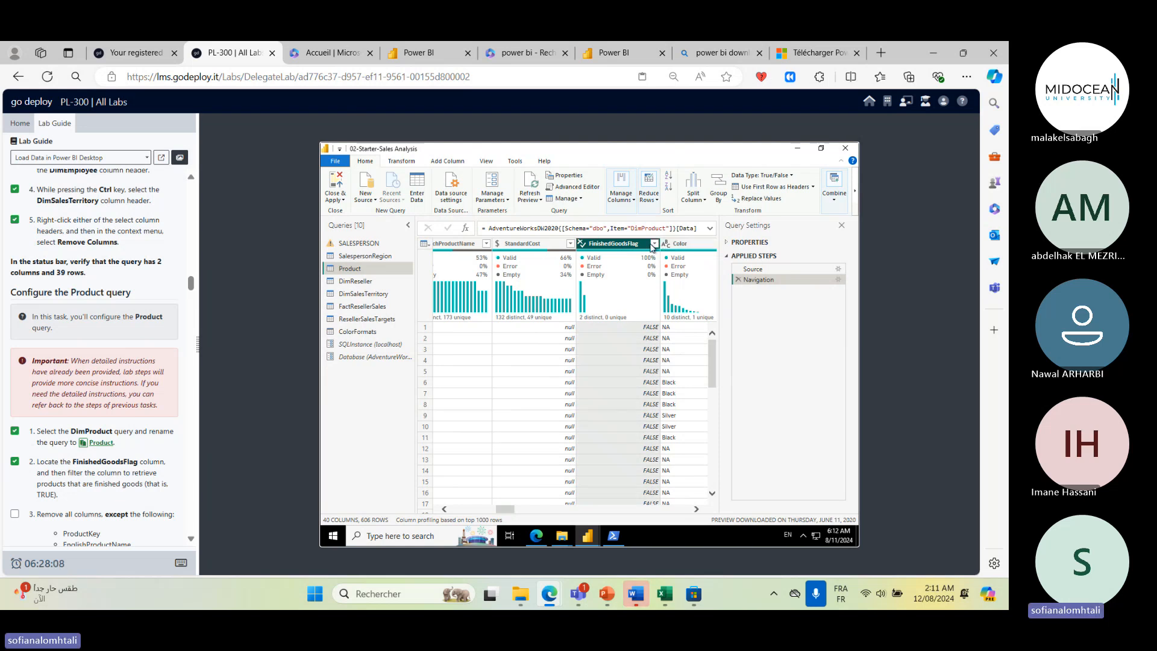
pyautogui.click(573, 201)
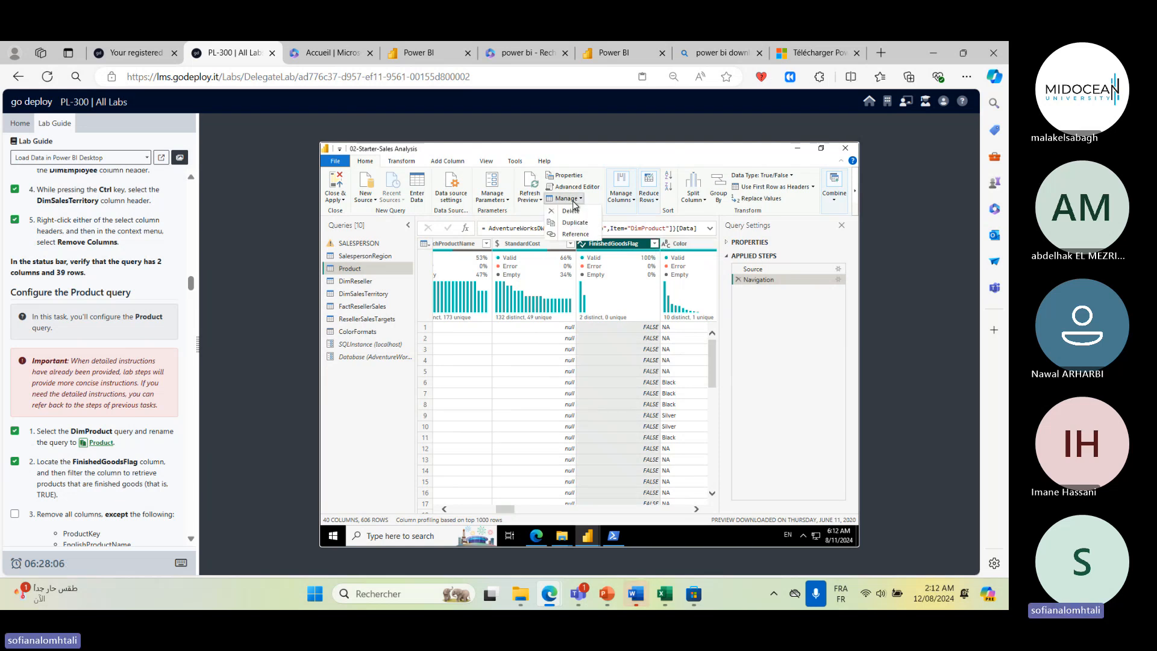
pyautogui.click(495, 191)
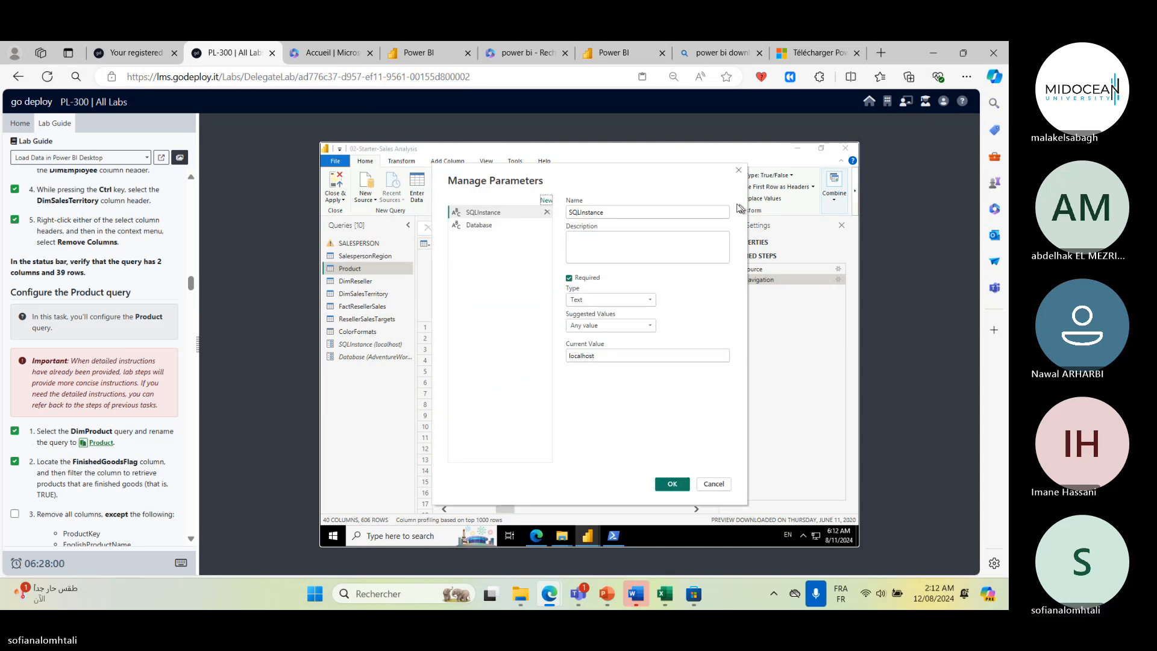
pyautogui.click(738, 170)
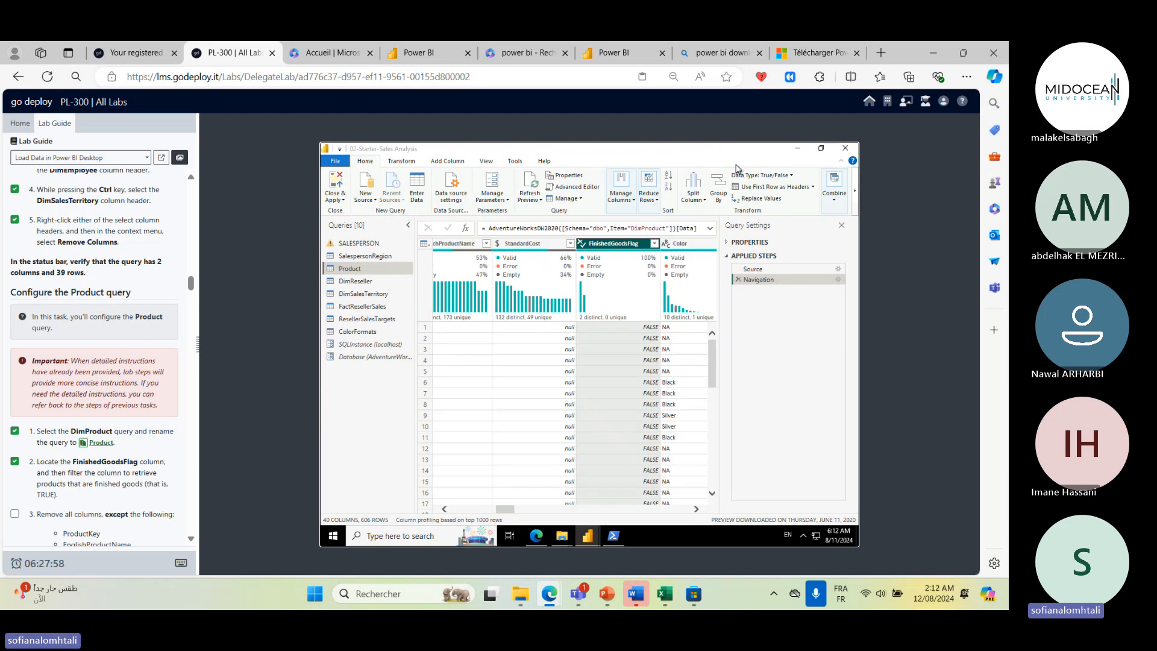
pyautogui.click(634, 203)
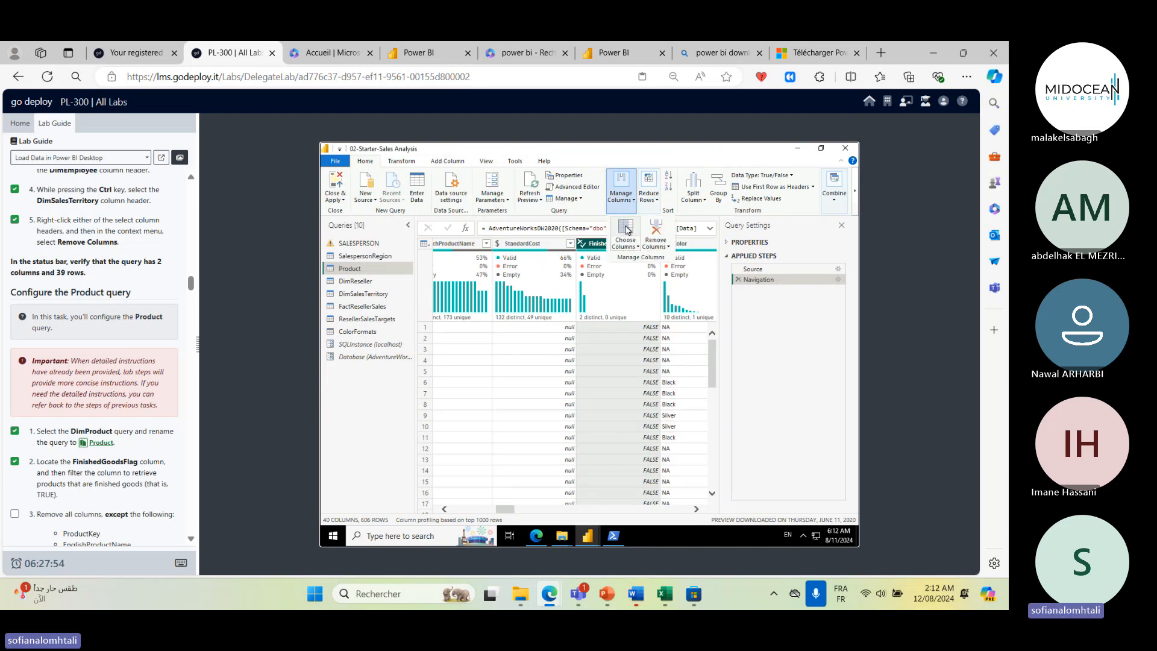
pyautogui.click(626, 231)
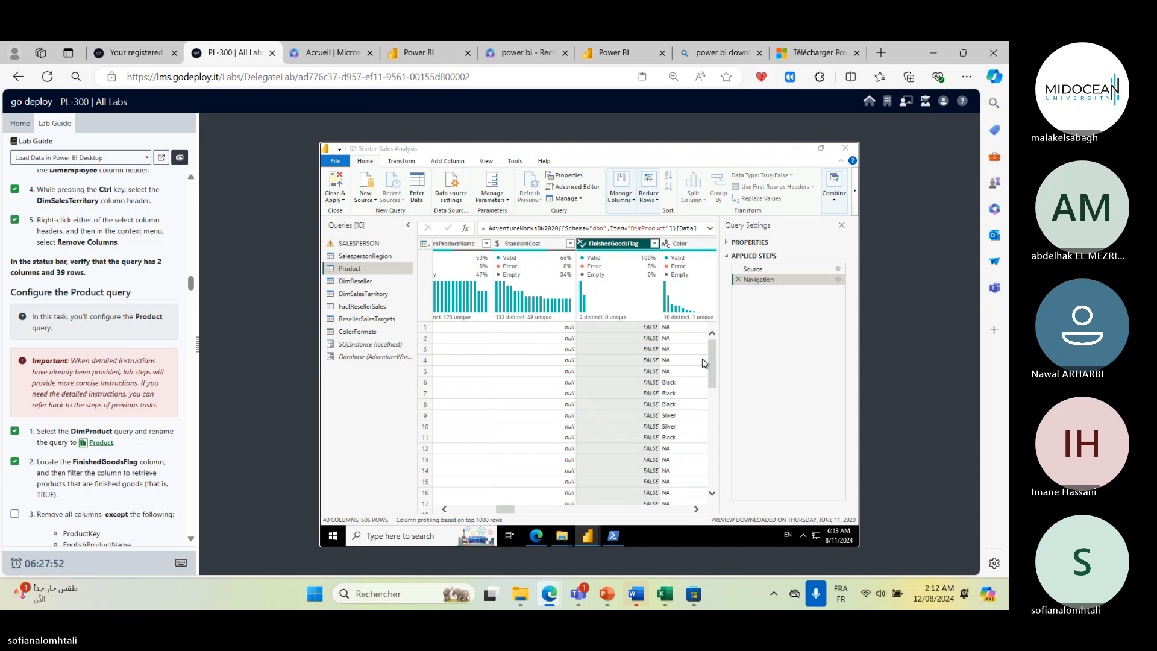
pyautogui.click(648, 475)
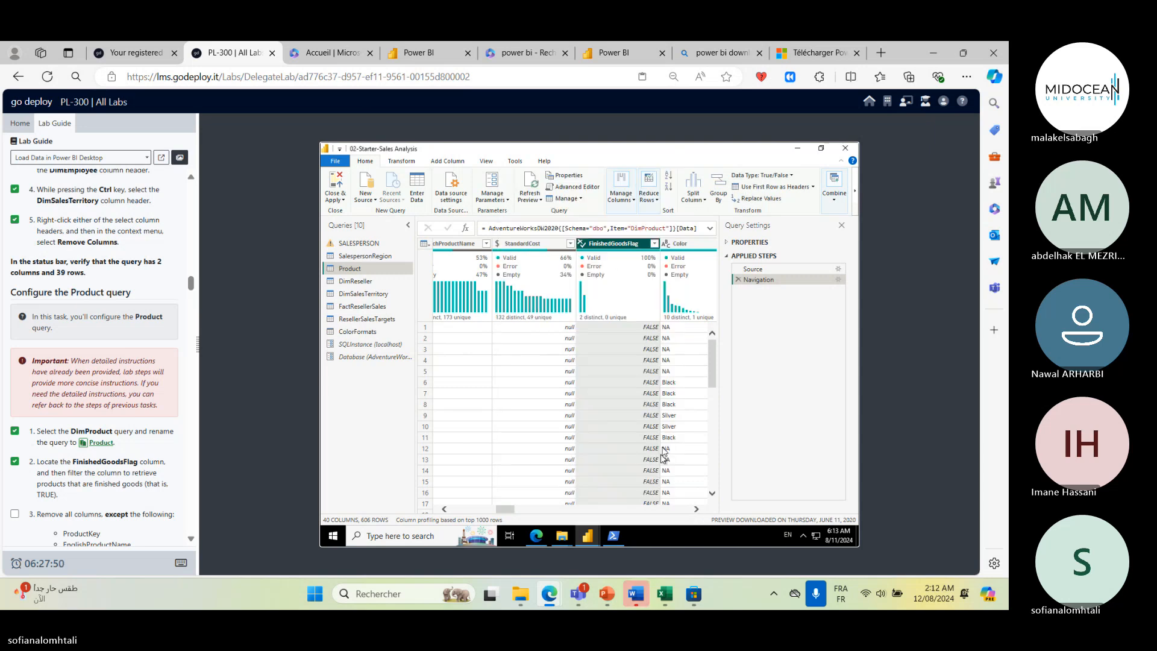
pyautogui.rightClick(638, 246)
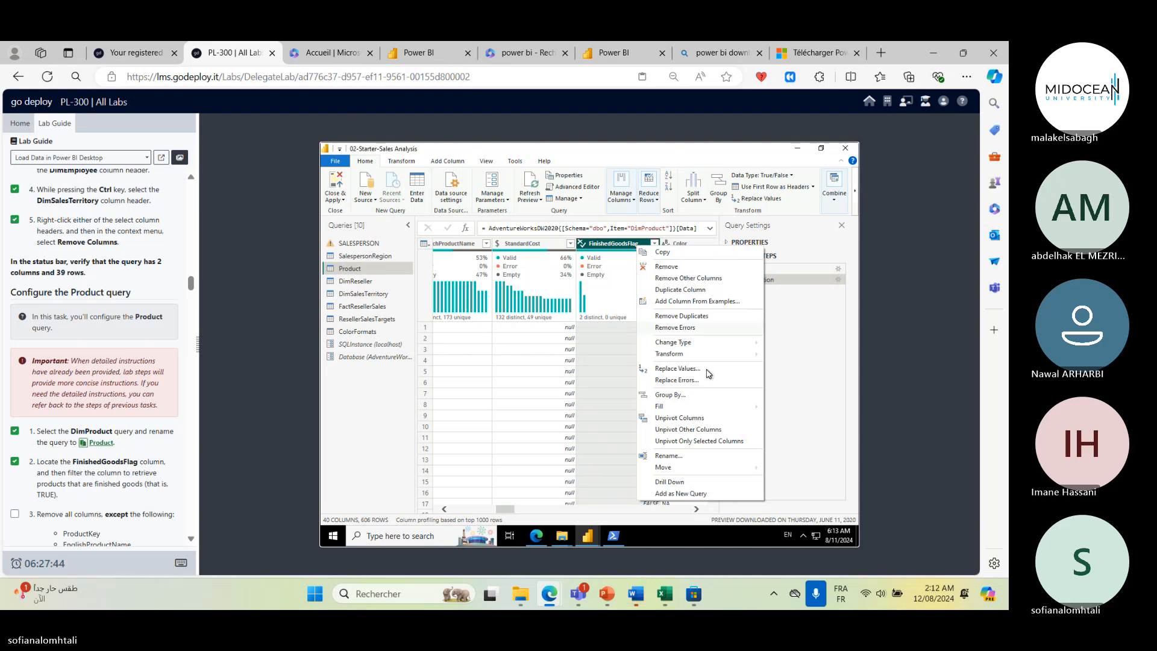
pyautogui.moveTo(710, 354)
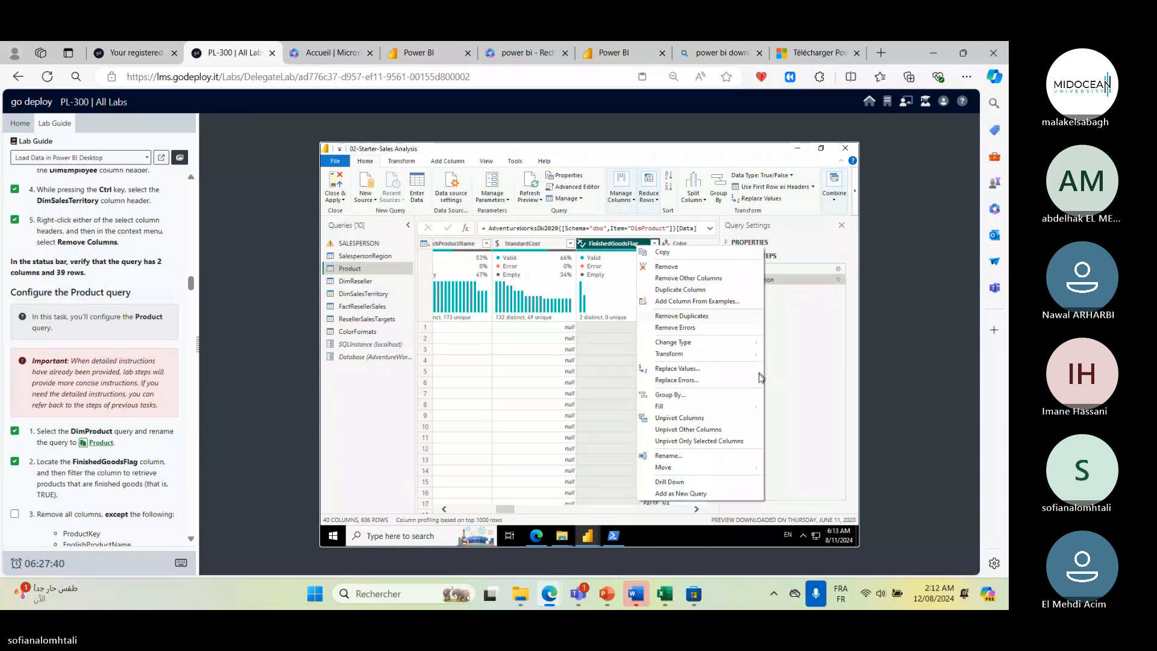
pyautogui.click(837, 395)
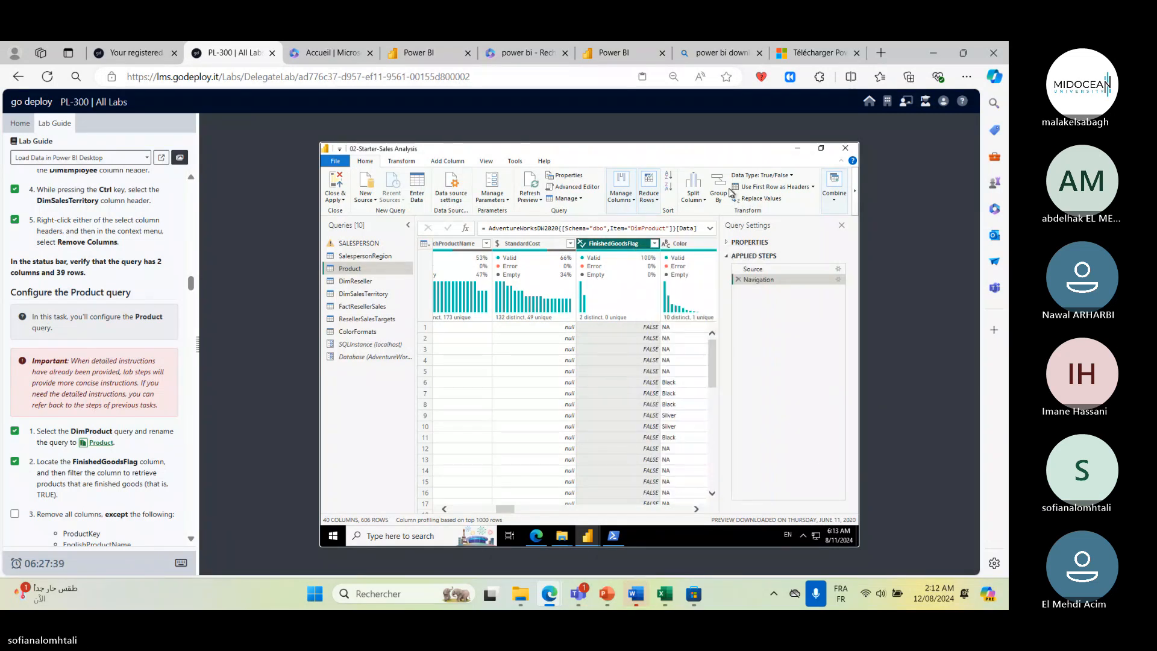
# - Filter the FinishedGoodsFlag column of the Product query to keep only TRUE rows
pyautogui.click(655, 243)
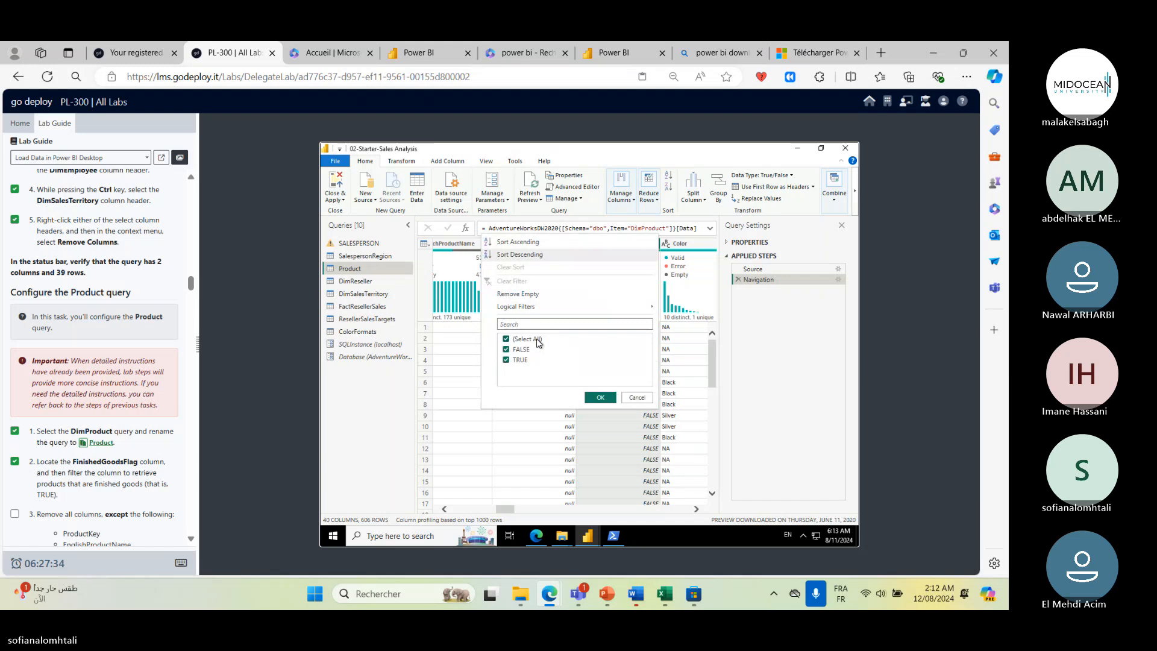
pyautogui.click(506, 349)
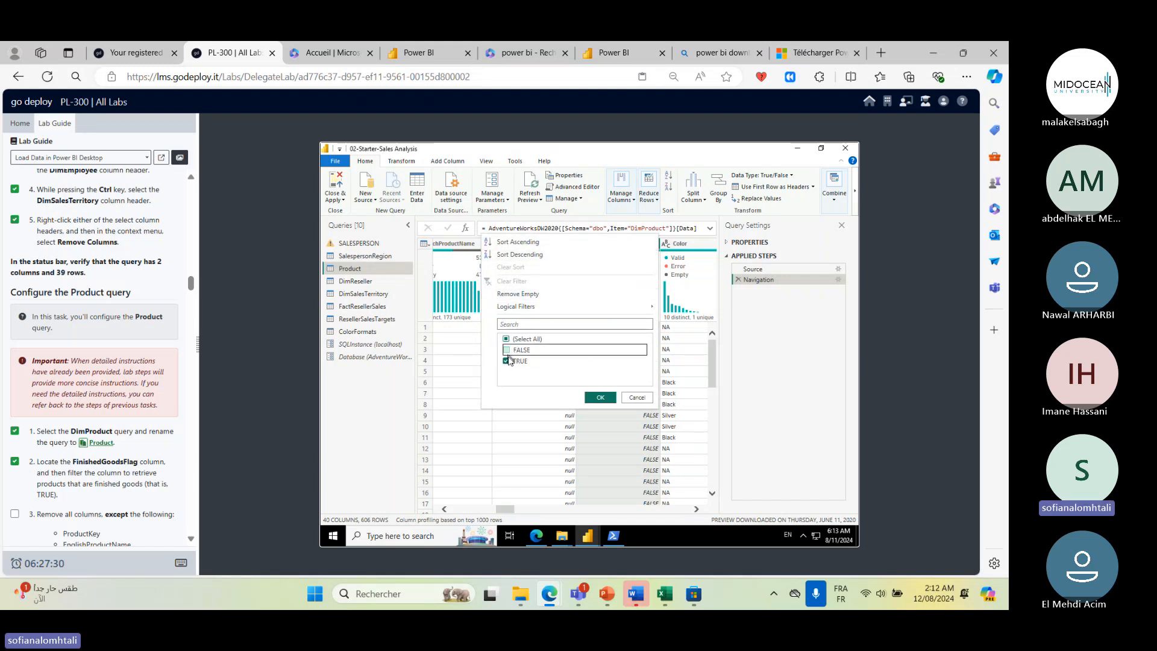
pyautogui.click(601, 398)
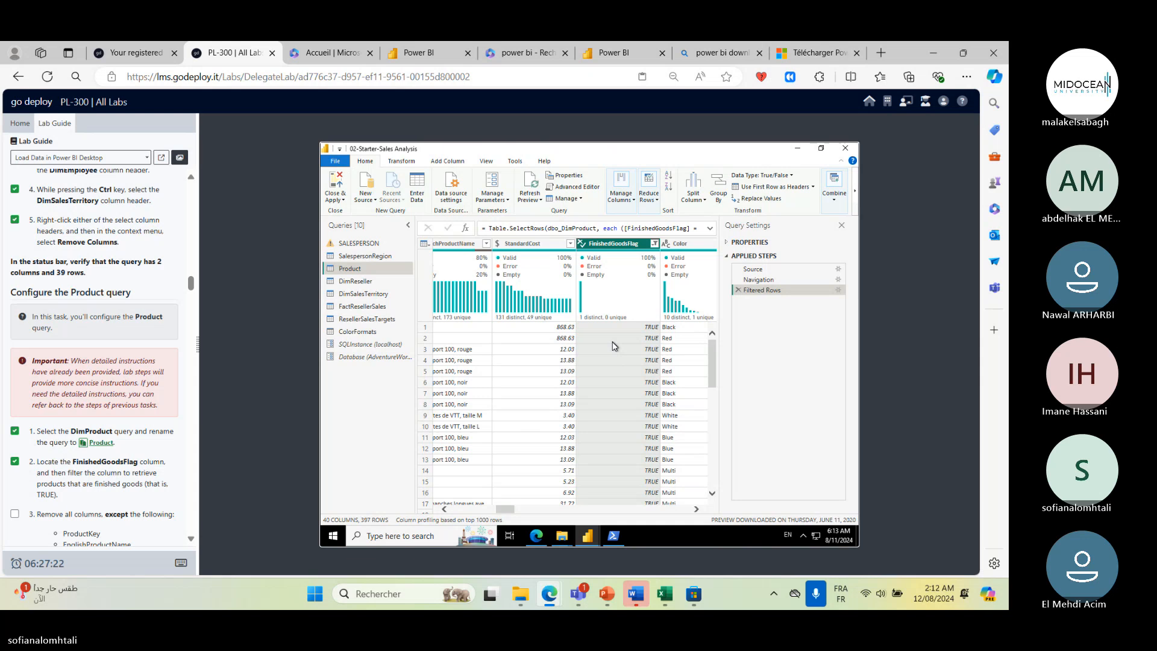
pyautogui.moveTo(488, 536)
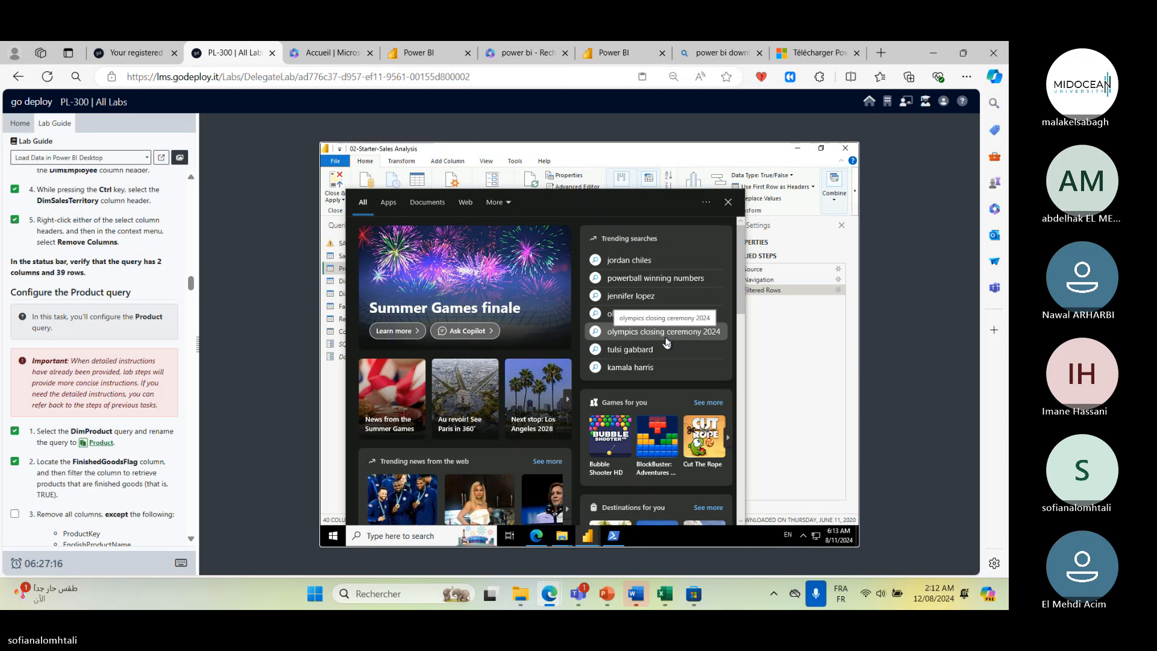
pyautogui.click(816, 328)
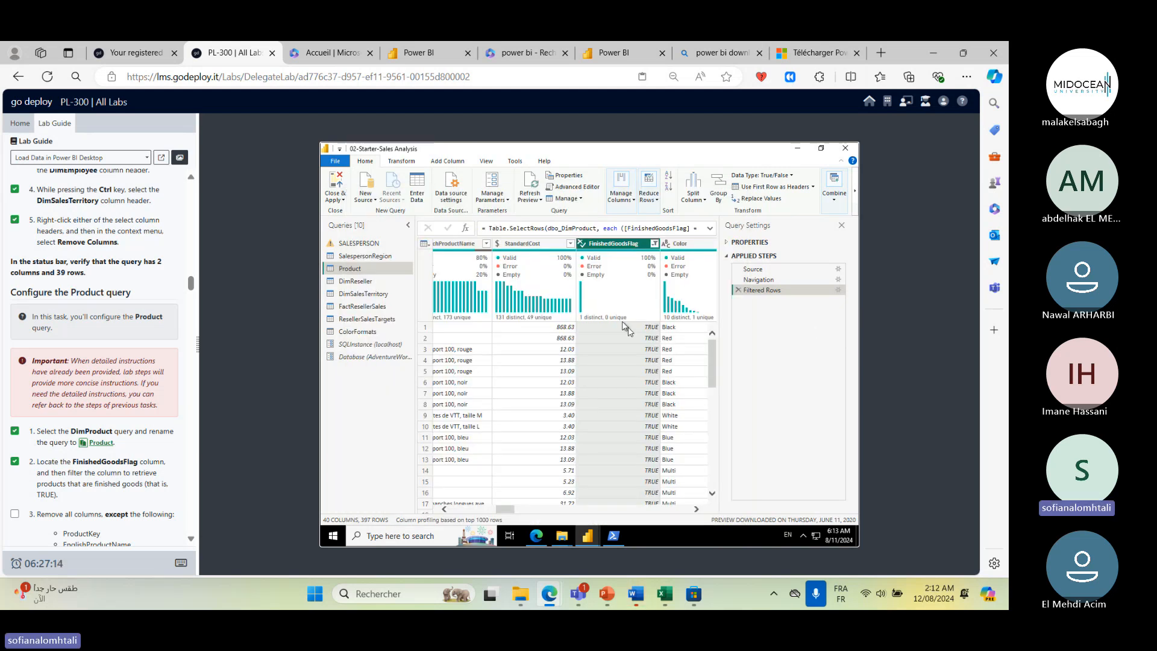
# - Scroll the lab guide to the Product column task, tick it, and highlight the list of columns to keep
pyautogui.scroll(-3, 628, 349)
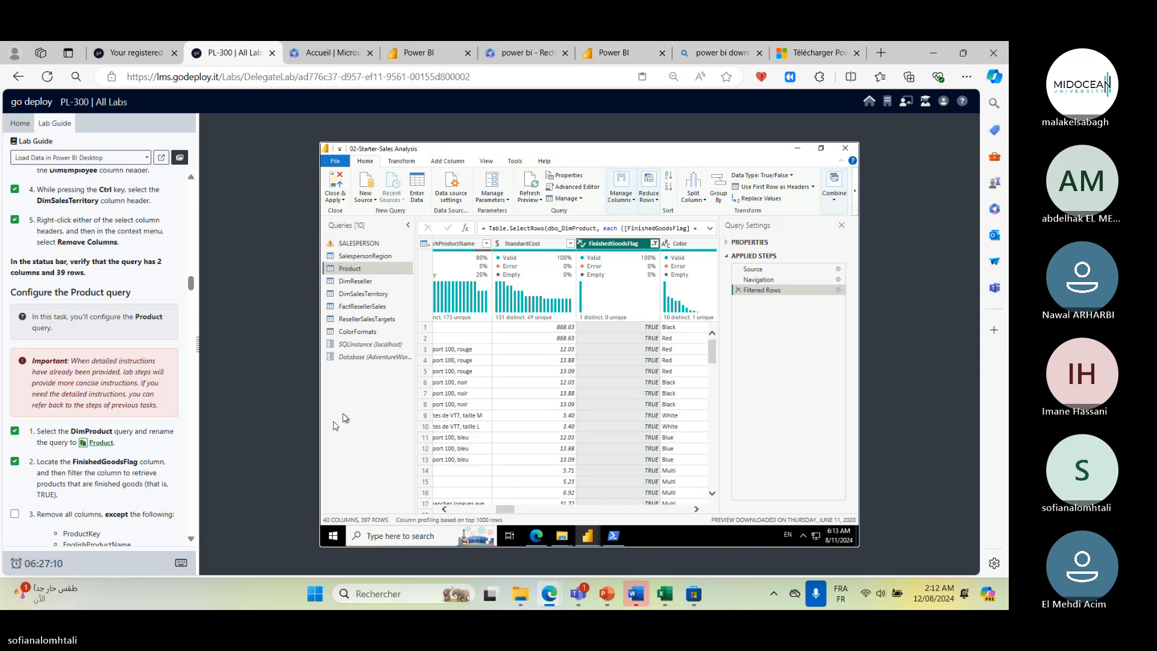
pyautogui.scroll(-1, 120, 508)
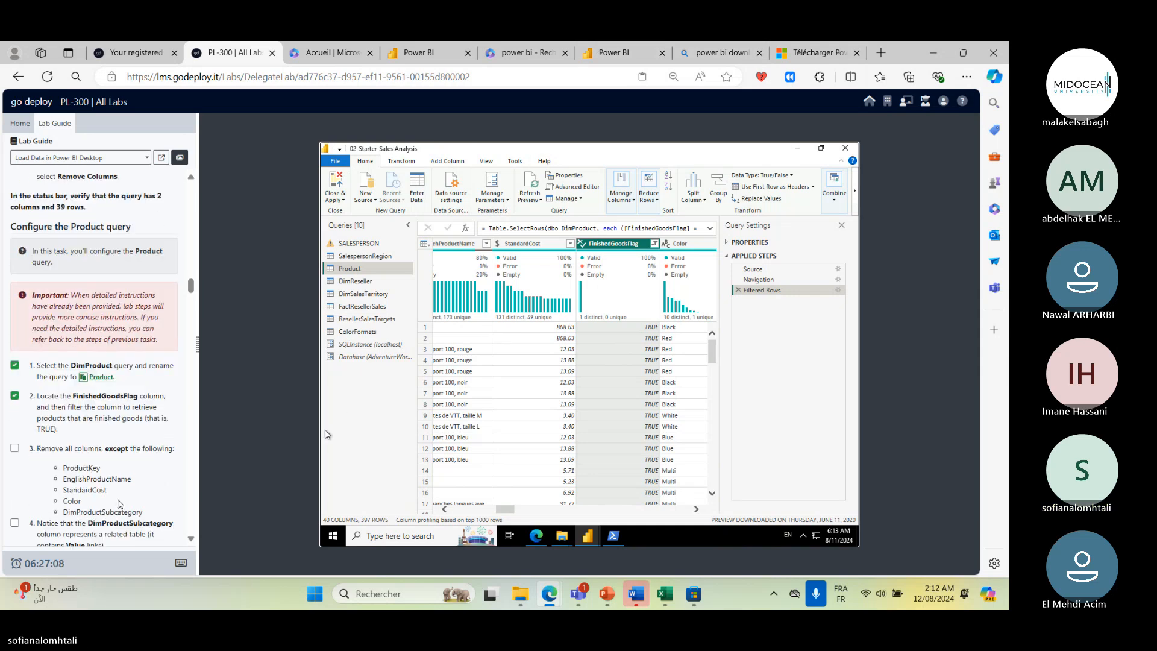
pyautogui.click(14, 450)
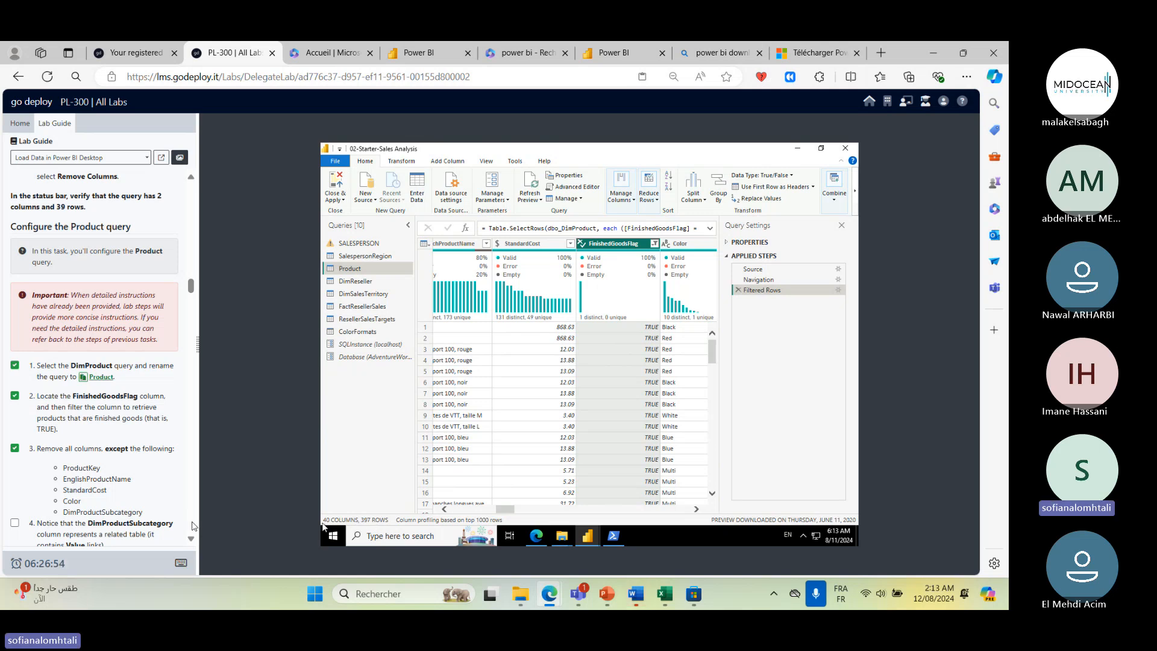
pyautogui.moveTo(61, 470); pyautogui.dragTo(106, 513)
pyautogui.click(453, 324)
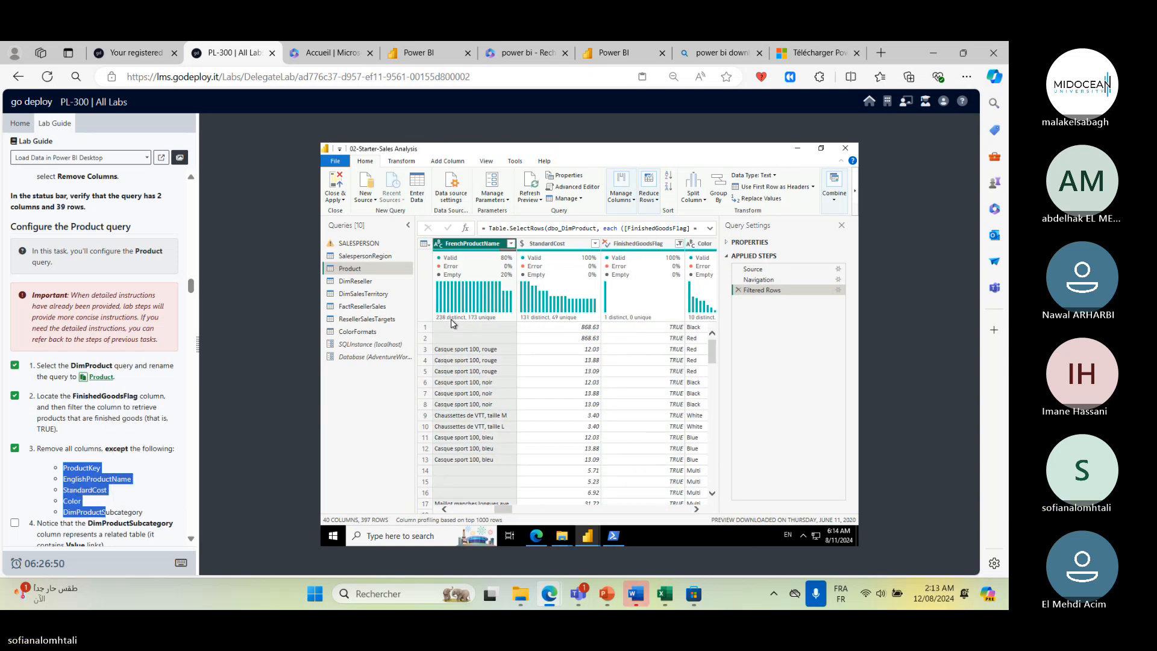
pyautogui.hotkey('ctrl', 'a')
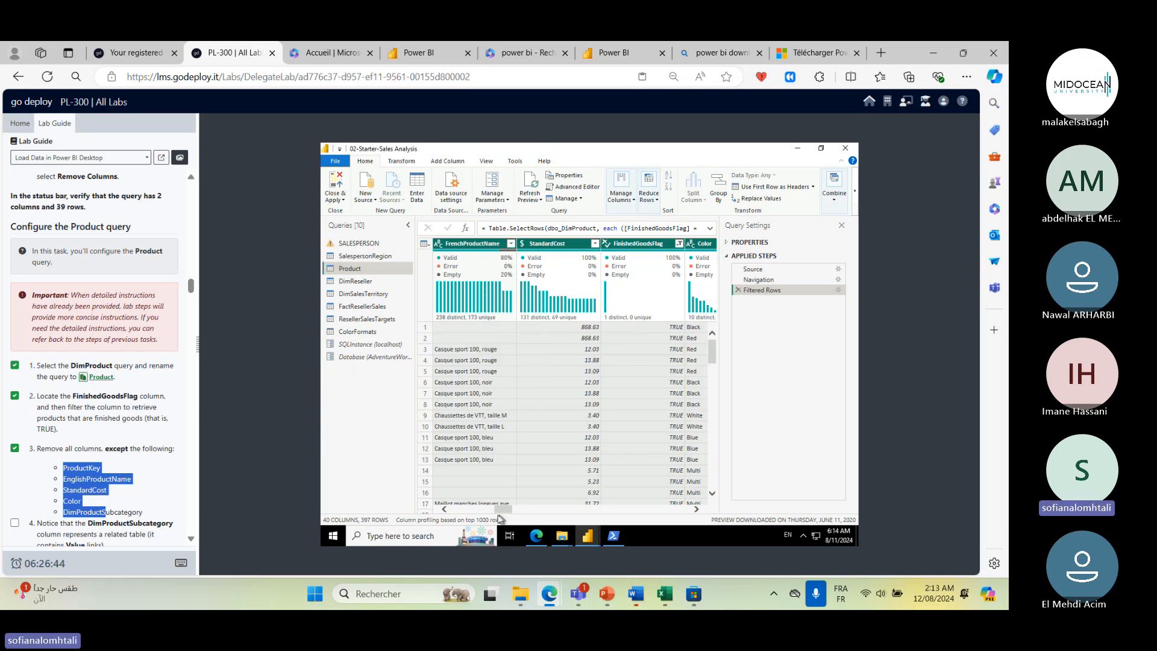
pyautogui.click(454, 510)
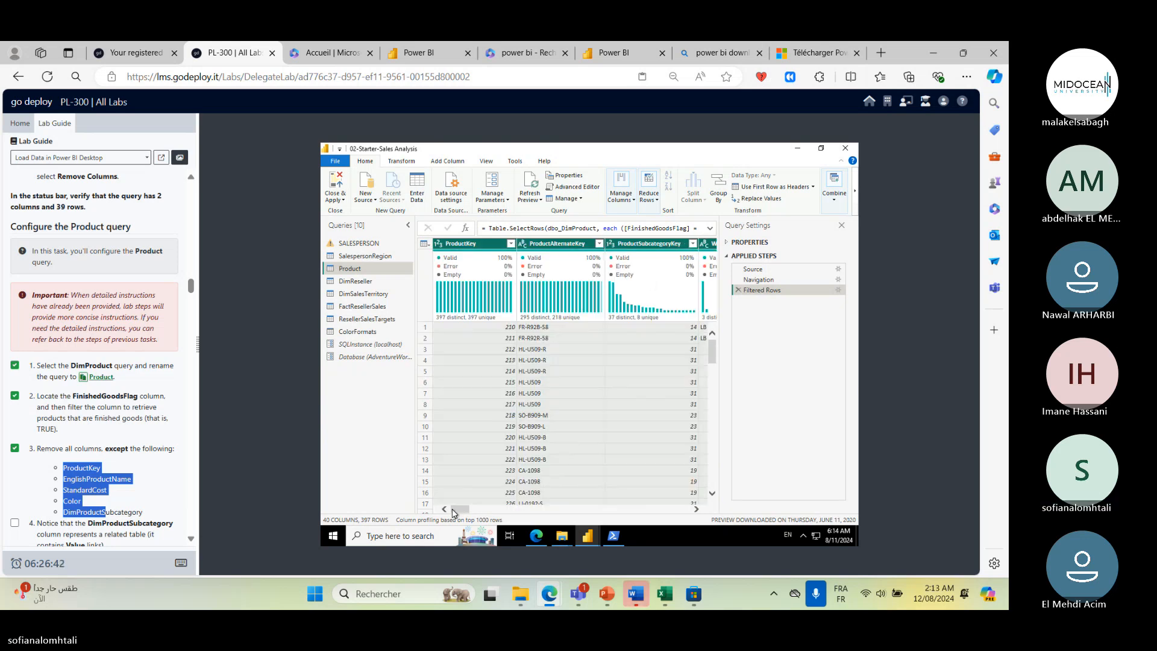
pyautogui.keyDown('ctrl'); pyautogui.click(487, 246); pyautogui.keyUp('ctrl')
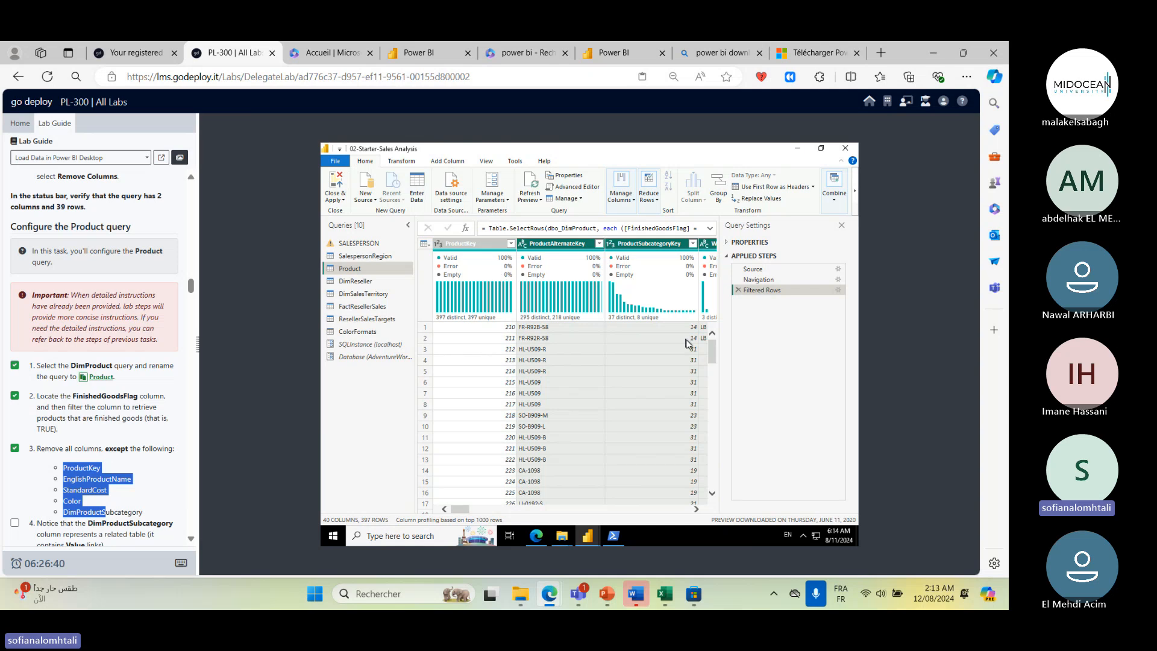
pyautogui.click(697, 511)
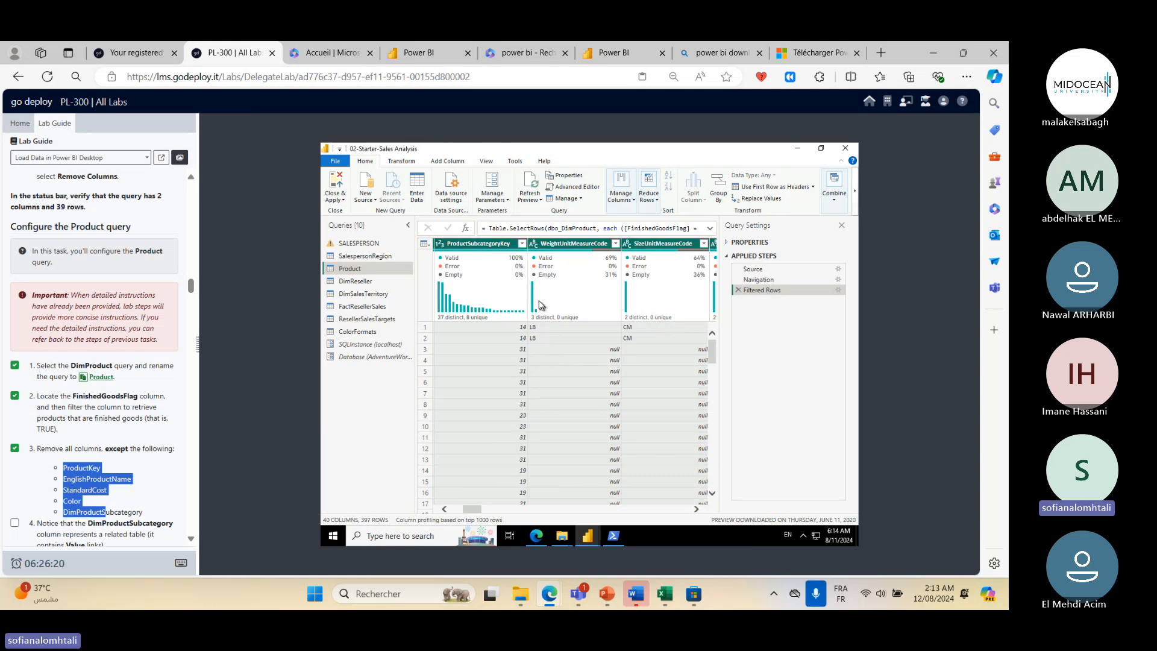
pyautogui.keyDown('ctrl'); pyautogui.click(474, 243); pyautogui.keyUp('ctrl')
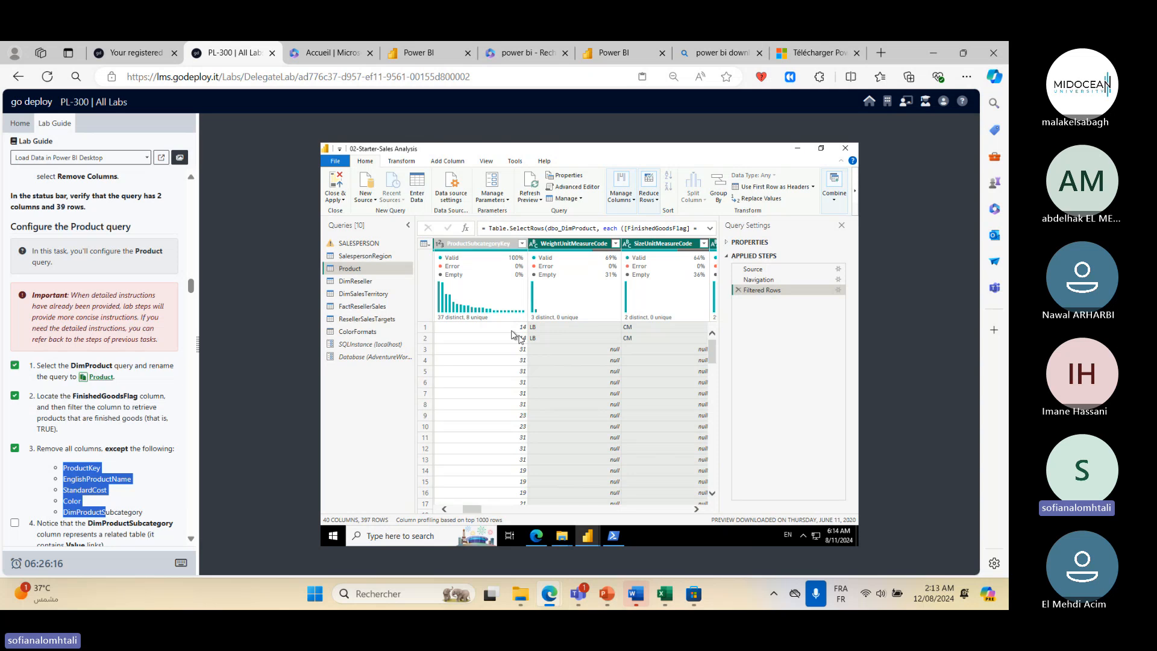
pyautogui.click(697, 511)
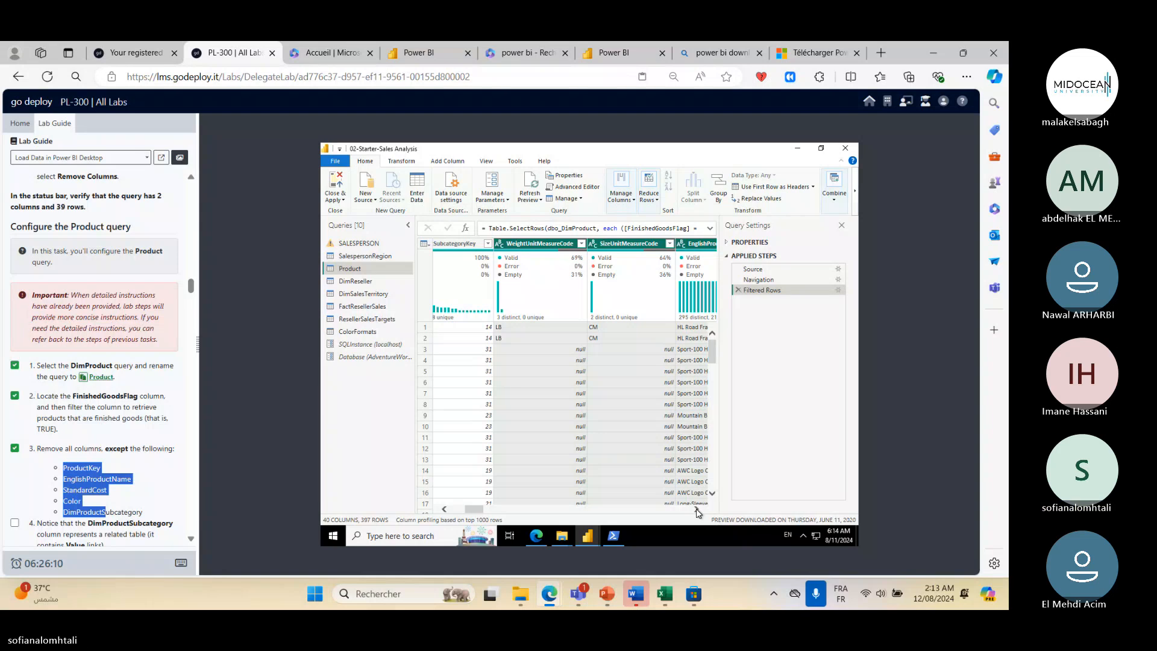
pyautogui.click(697, 511)
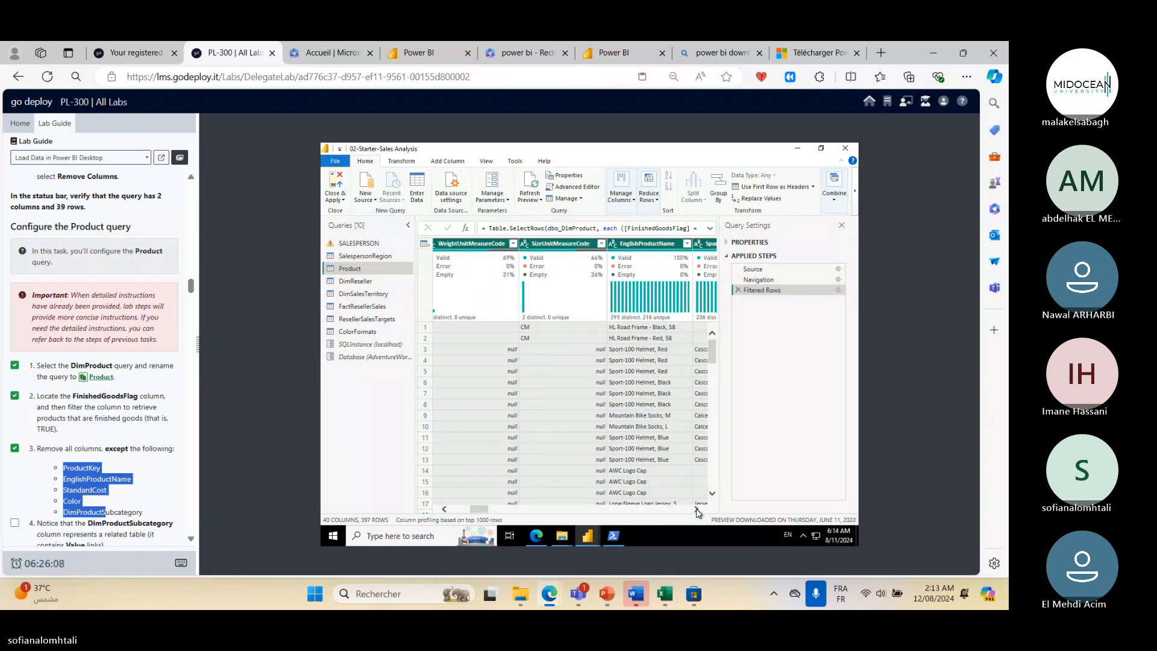
pyautogui.click(697, 511)
pyautogui.click(697, 512)
pyautogui.click(698, 512)
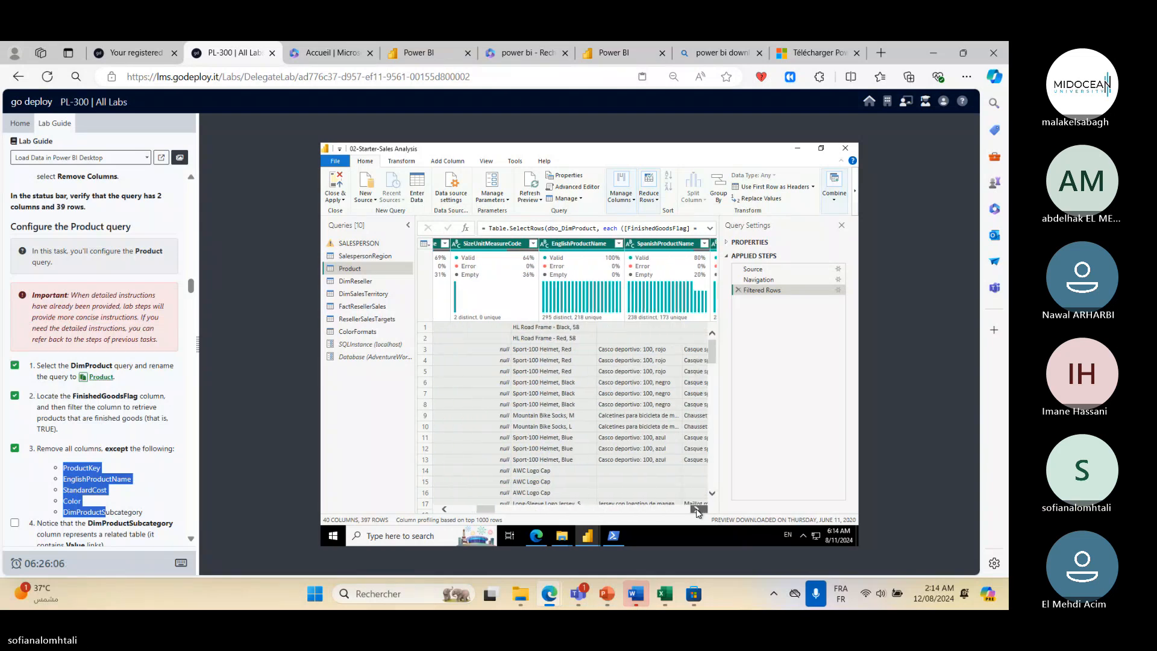
pyautogui.click(697, 512)
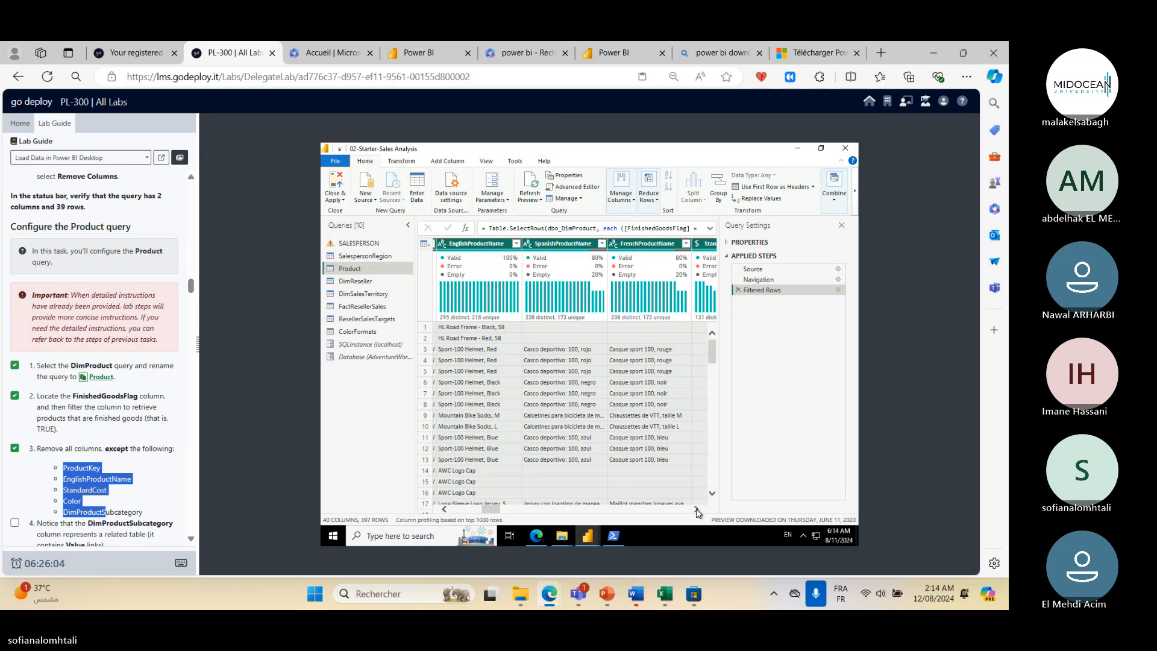
pyautogui.click(500, 247)
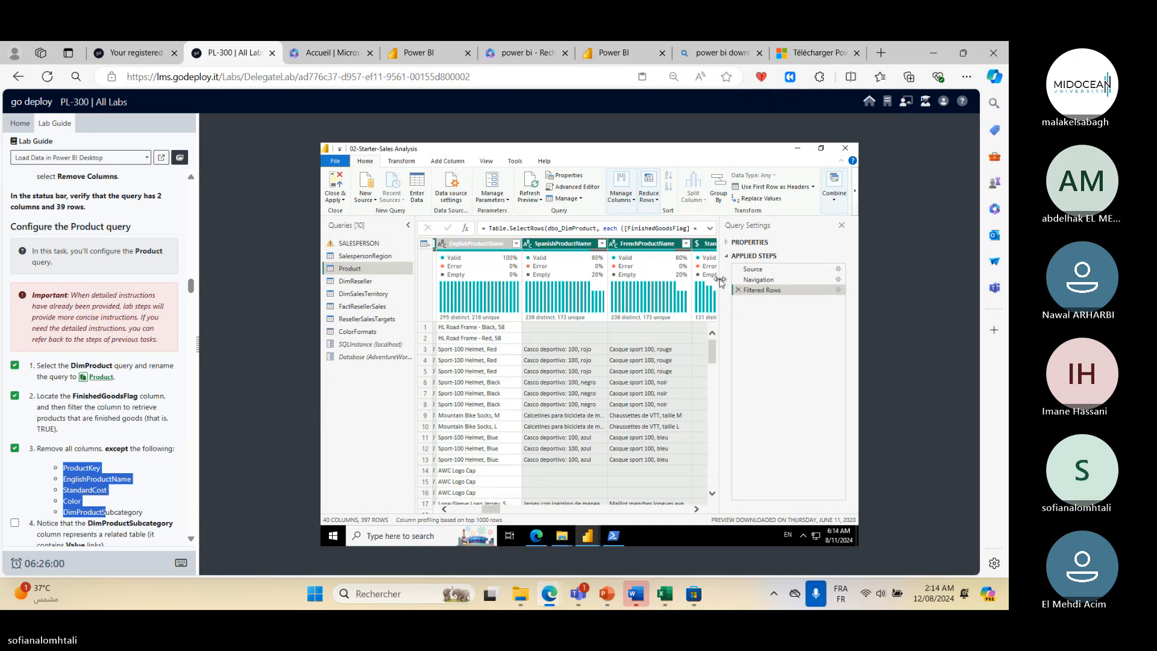
pyautogui.click(696, 510)
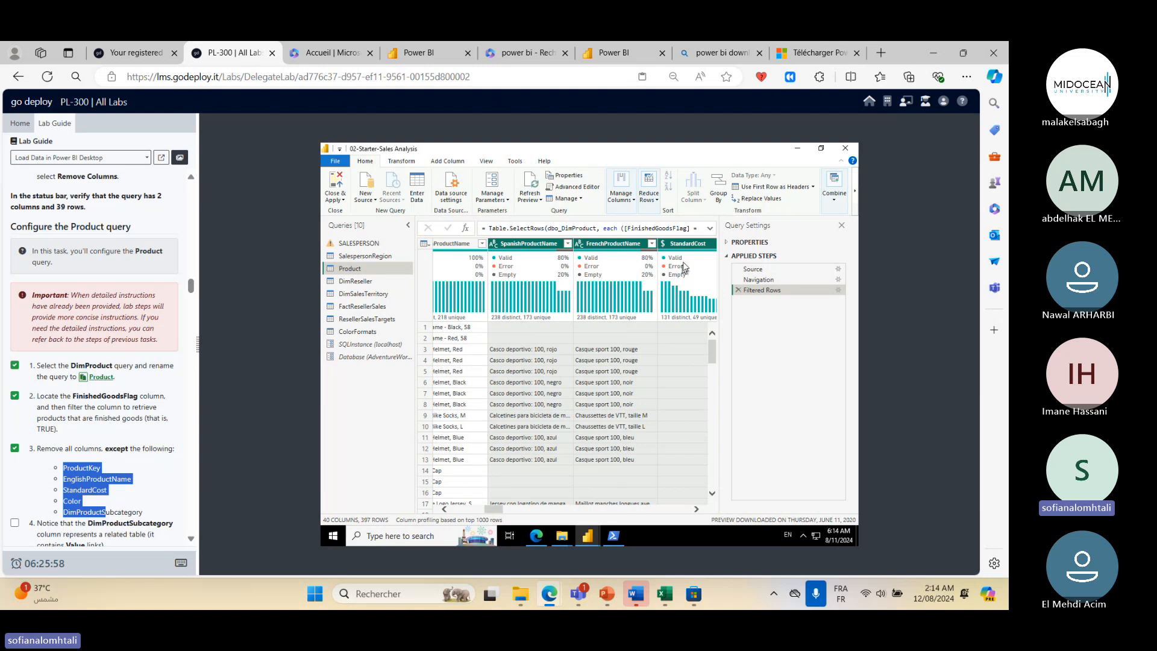
pyautogui.keyDown('ctrl'); pyautogui.click(695, 244); pyautogui.keyUp('ctrl')
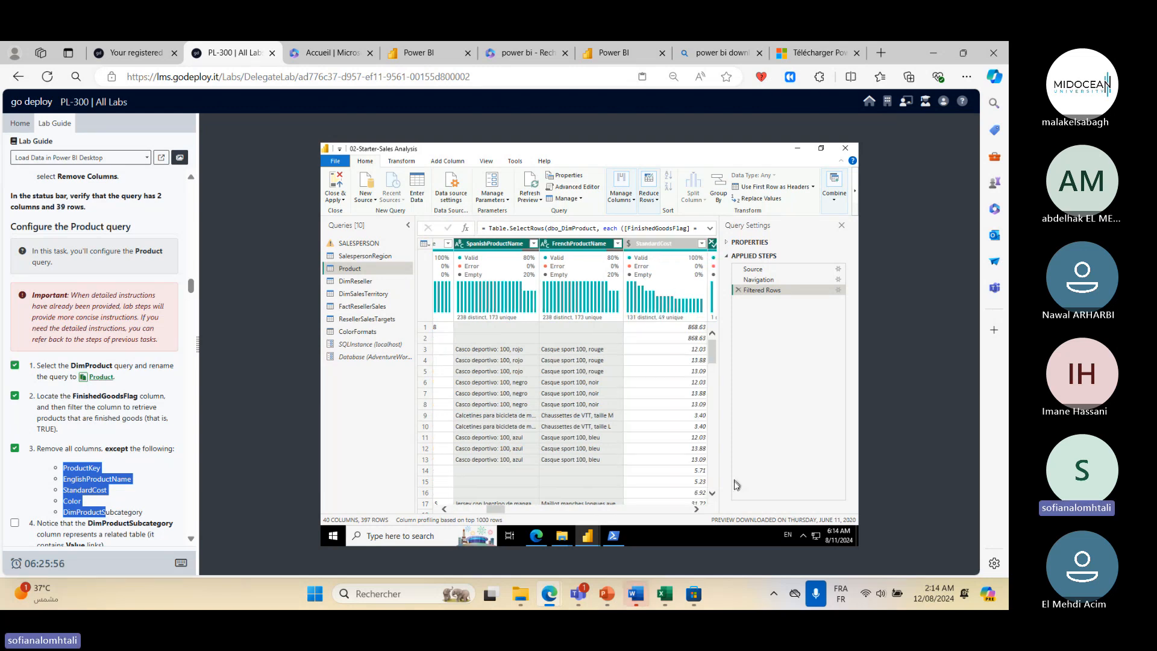
pyautogui.click(697, 510)
pyautogui.click(696, 510)
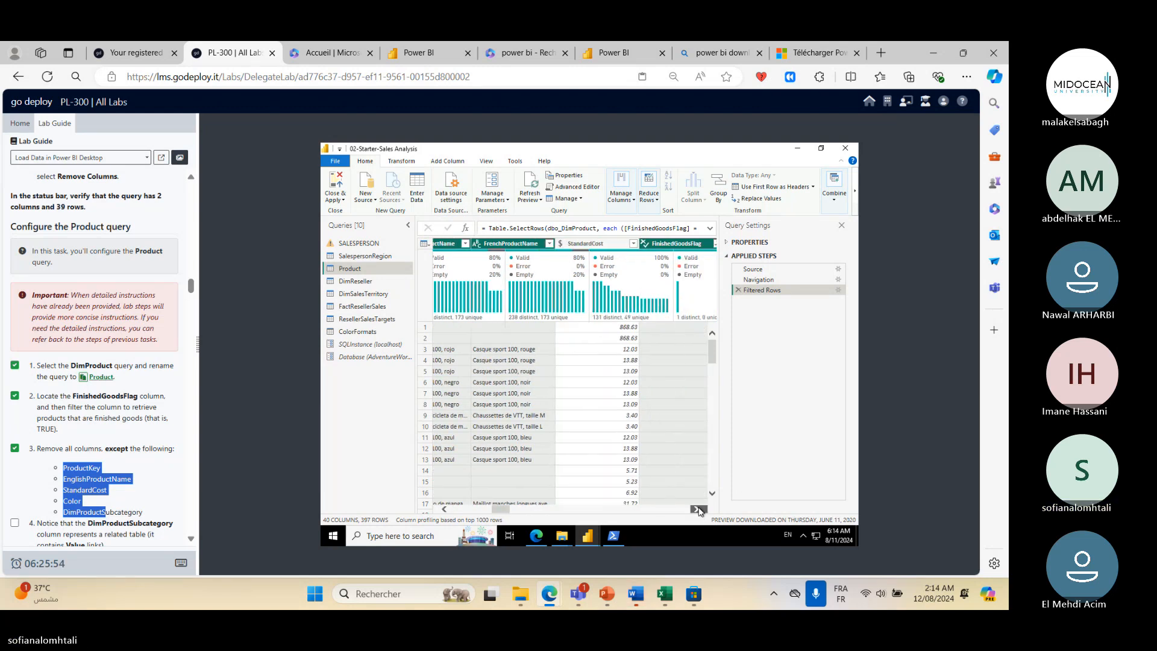
pyautogui.click(697, 510)
pyautogui.click(697, 510)
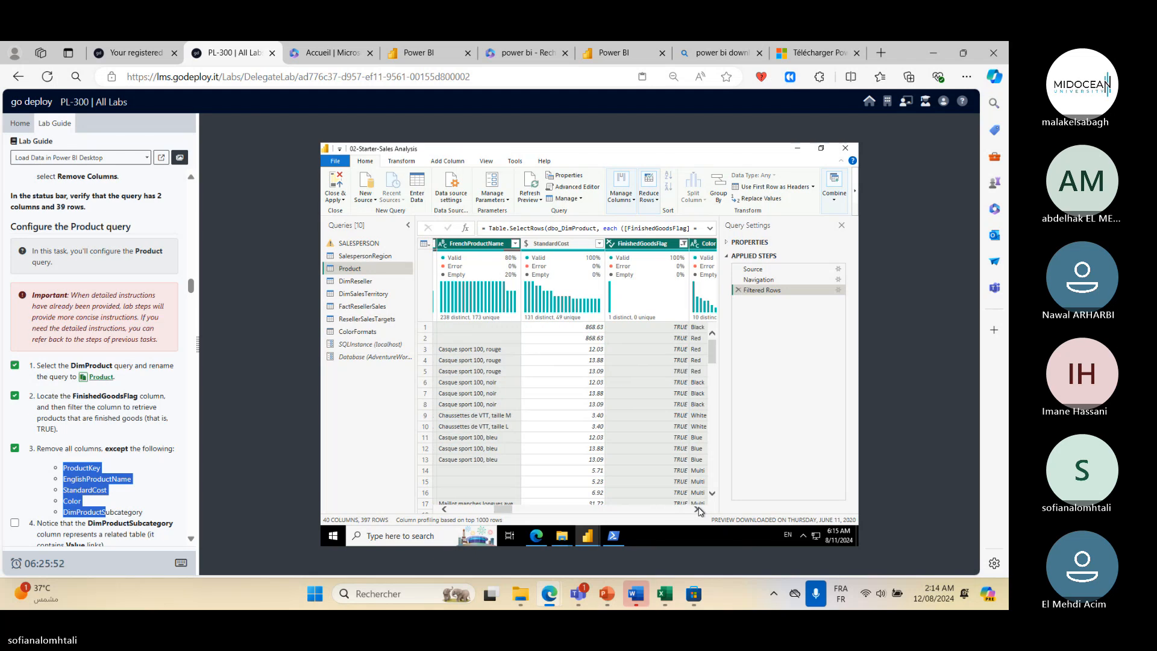
pyautogui.click(698, 509)
pyautogui.keyDown('ctrl'); pyautogui.click(688, 244); pyautogui.keyUp('ctrl')
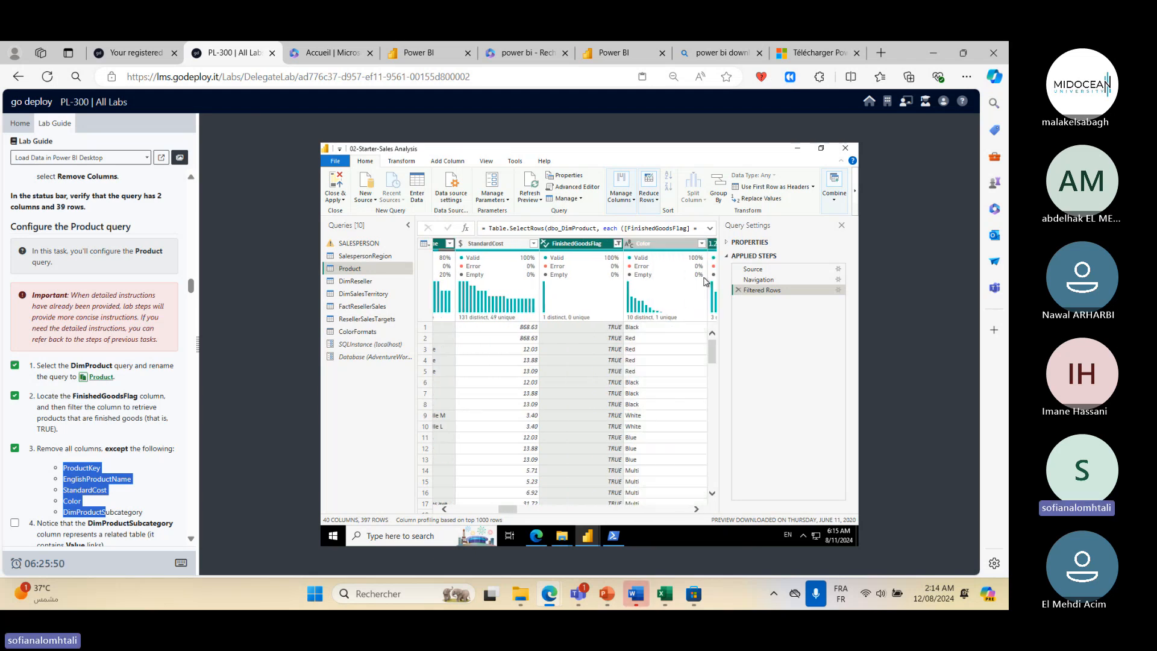
pyautogui.rightClick(583, 327)
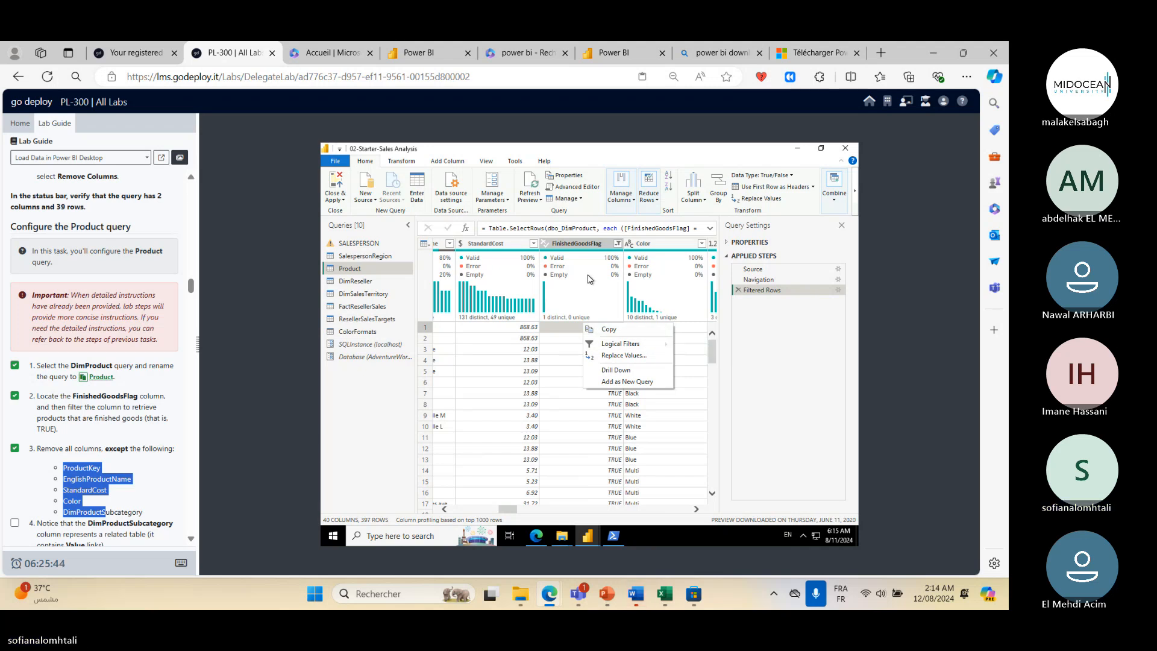
pyautogui.click(775, 408)
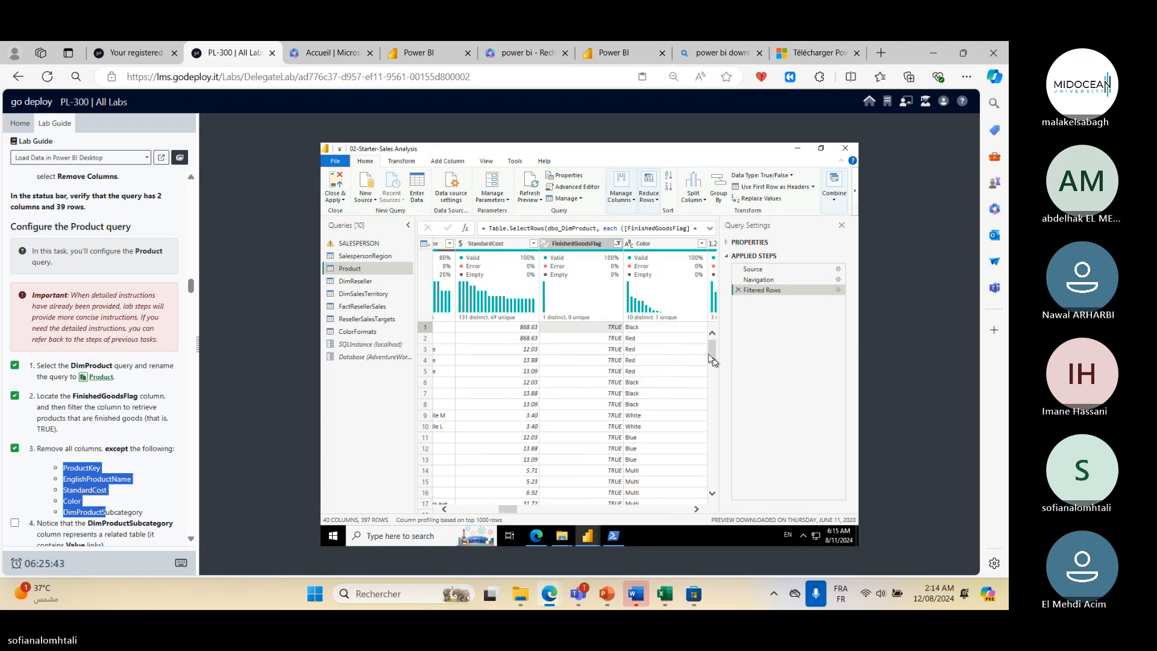
pyautogui.click(588, 243)
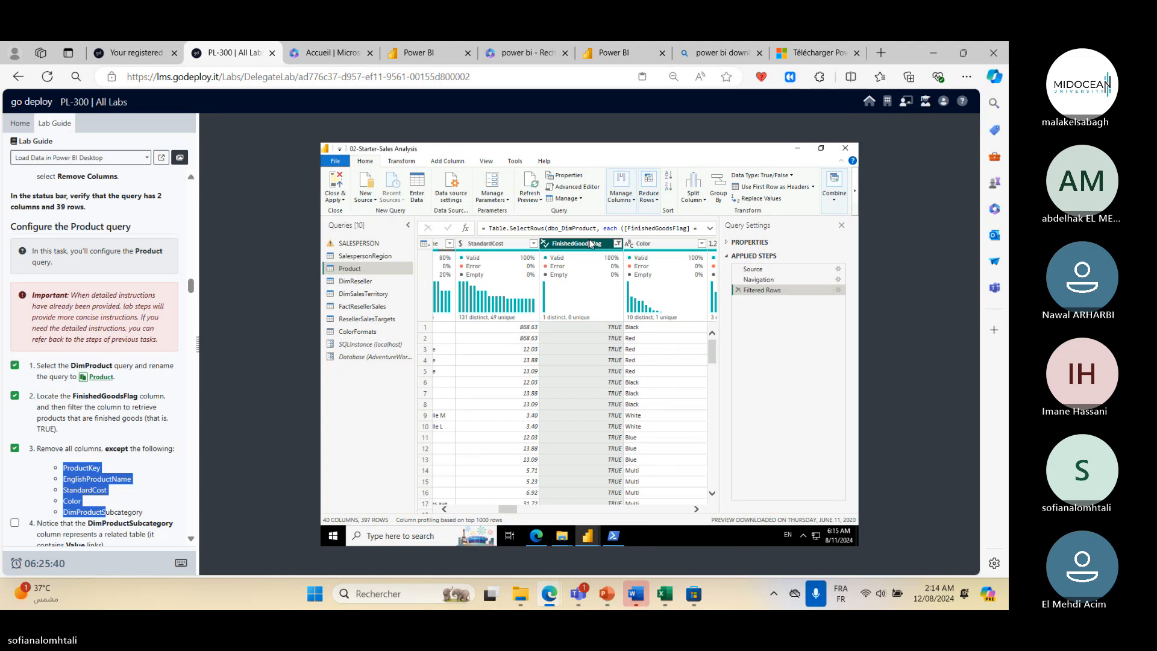
pyautogui.hotkey('ctrl', 'a')
pyautogui.keyDown('ctrl'); pyautogui.click(492, 246); pyautogui.keyUp('ctrl')
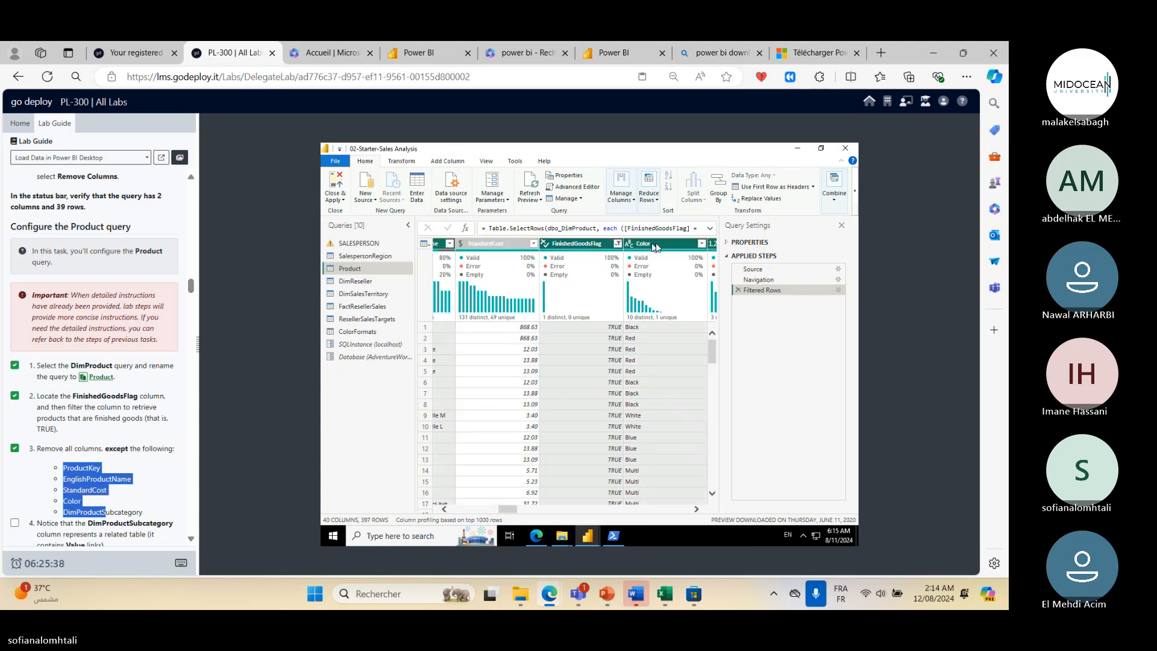
pyautogui.keyDown('ctrl'); pyautogui.click(656, 245); pyautogui.keyUp('ctrl')
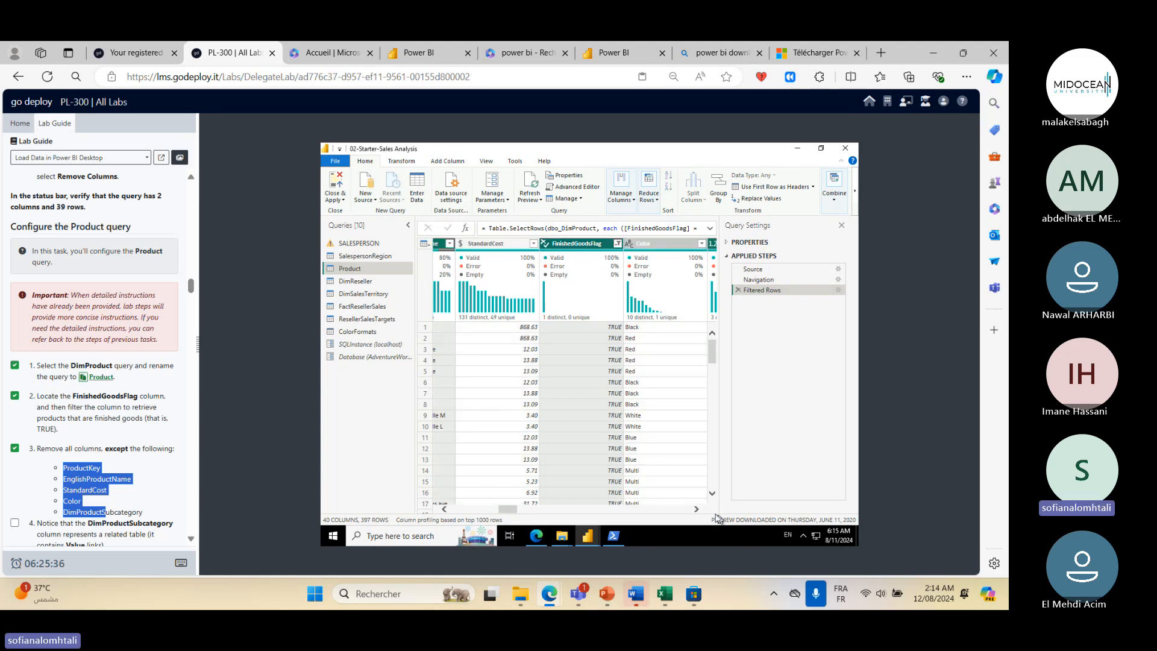
pyautogui.click(697, 510)
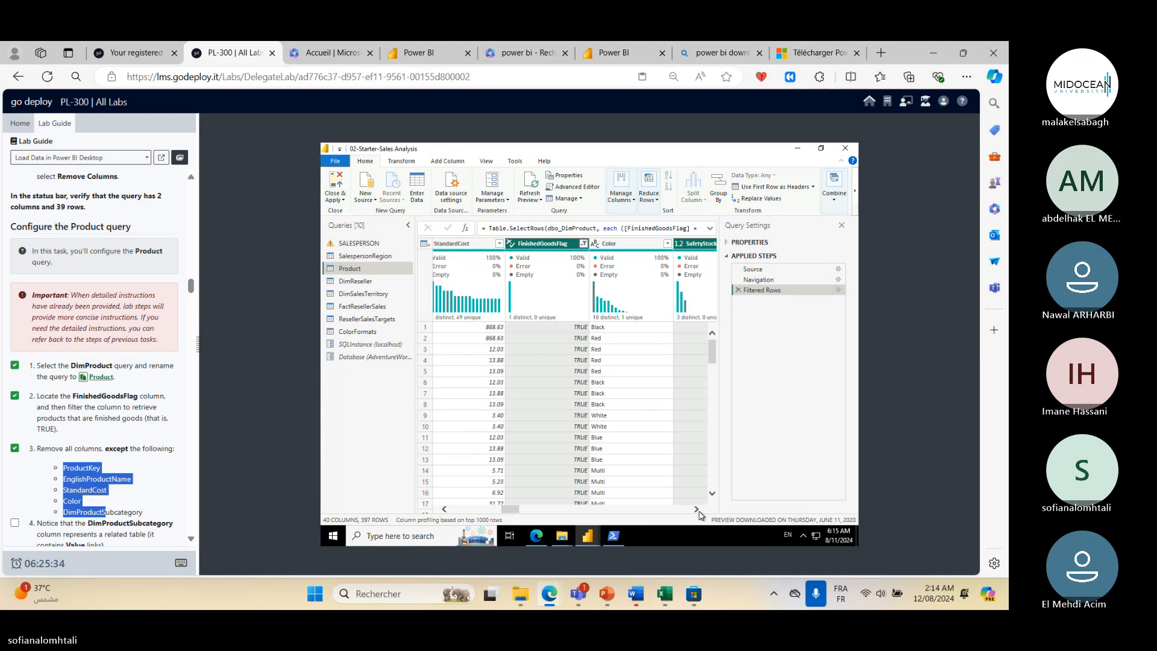
pyautogui.click(698, 513)
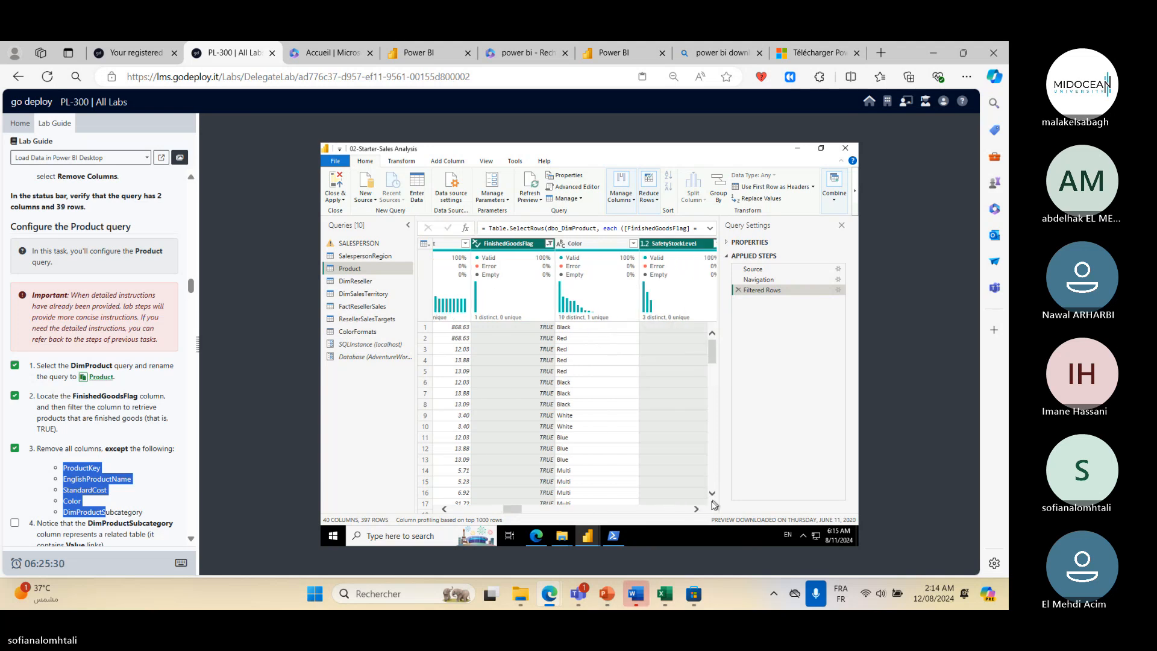
pyautogui.click(699, 513)
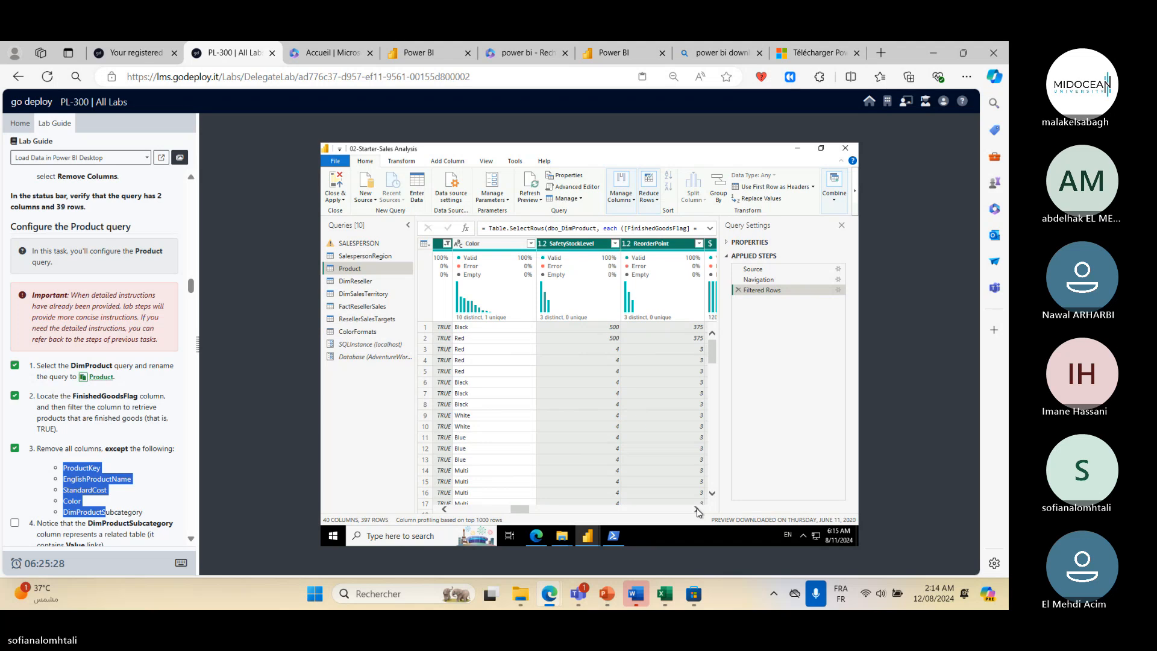
pyautogui.moveTo(518, 508); pyautogui.dragTo(460, 509)
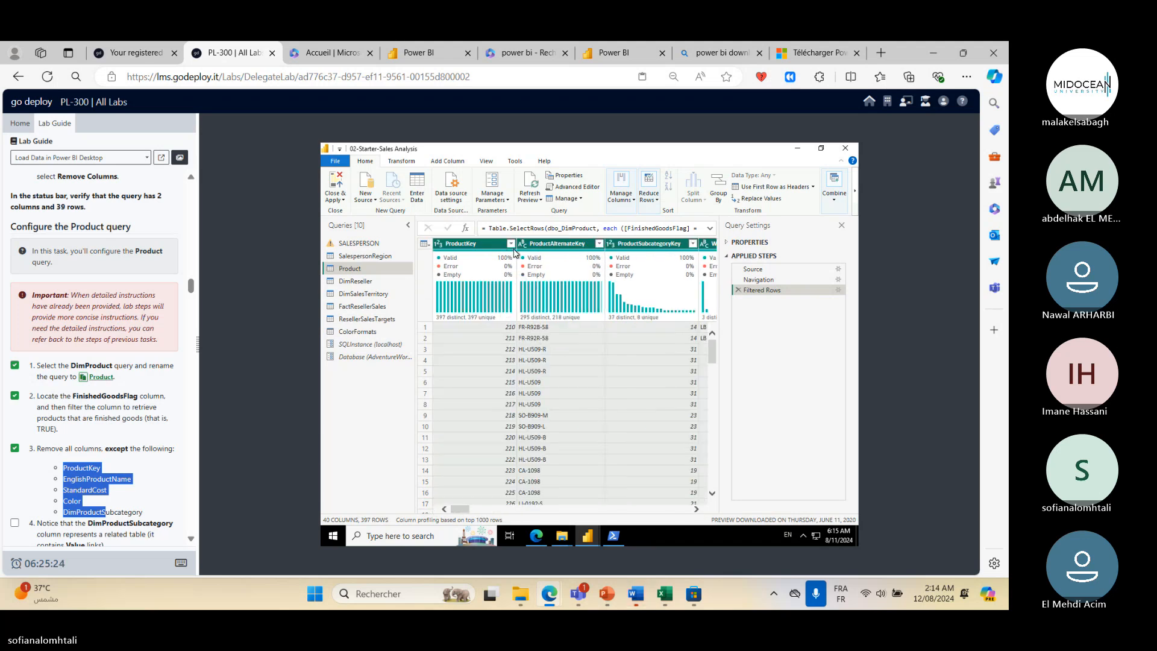
pyautogui.click(490, 246)
pyautogui.keyDown('ctrl'); pyautogui.click(674, 244); pyautogui.keyUp('ctrl')
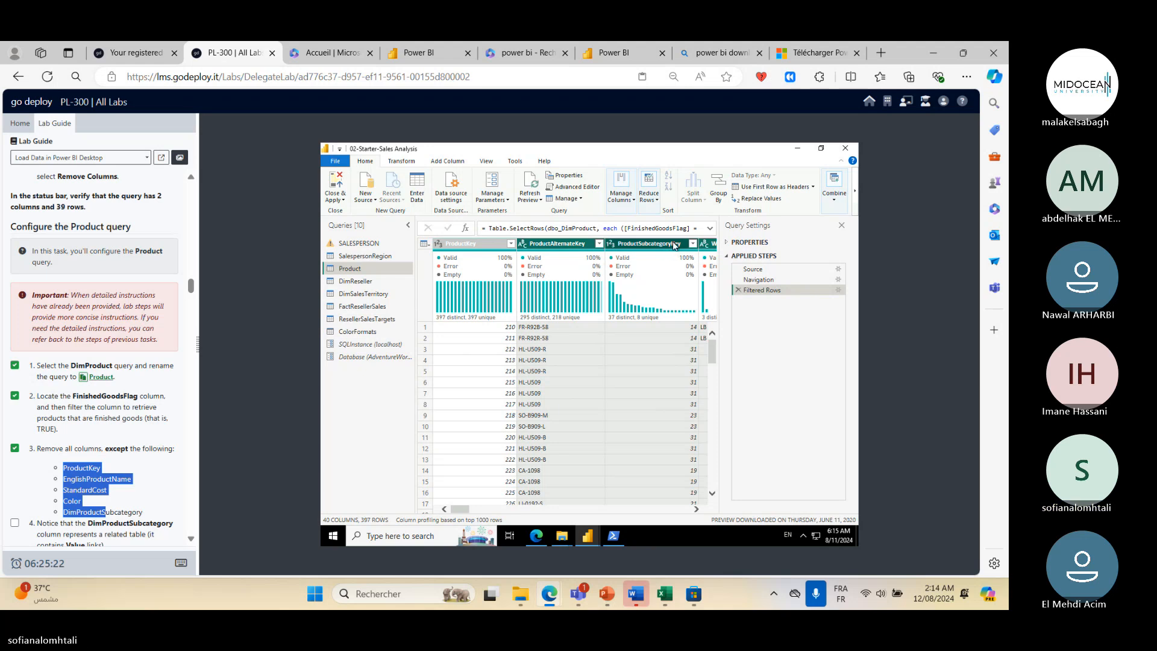
pyautogui.keyDown('ctrl'); pyautogui.click(674, 244); pyautogui.keyUp('ctrl')
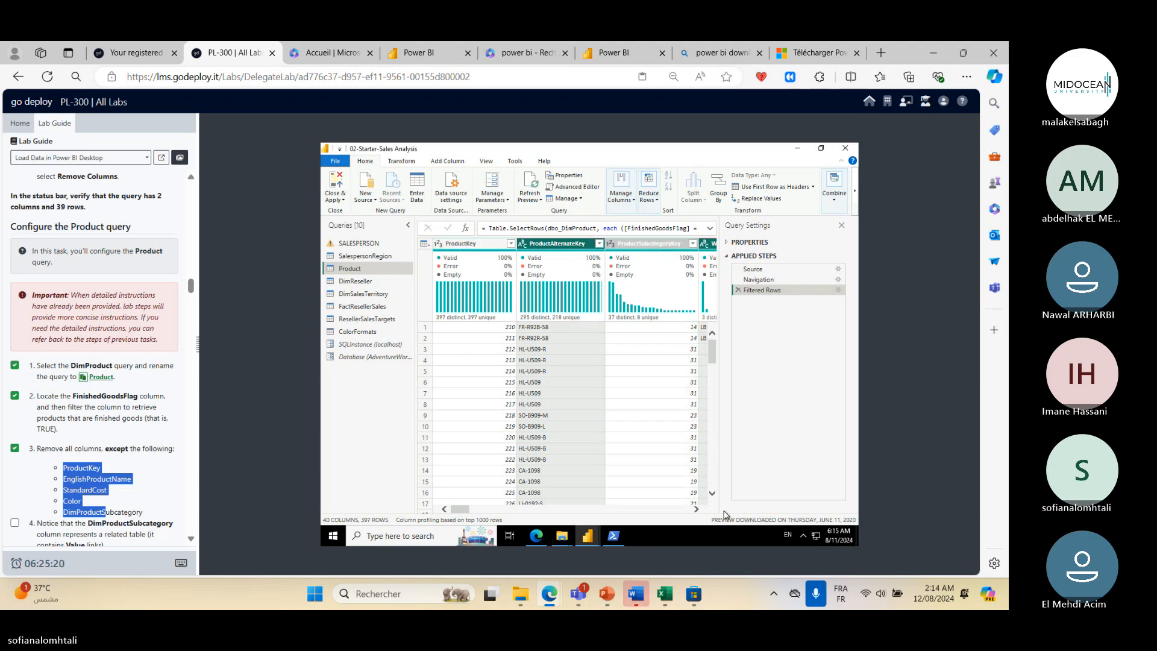
pyautogui.click(697, 510)
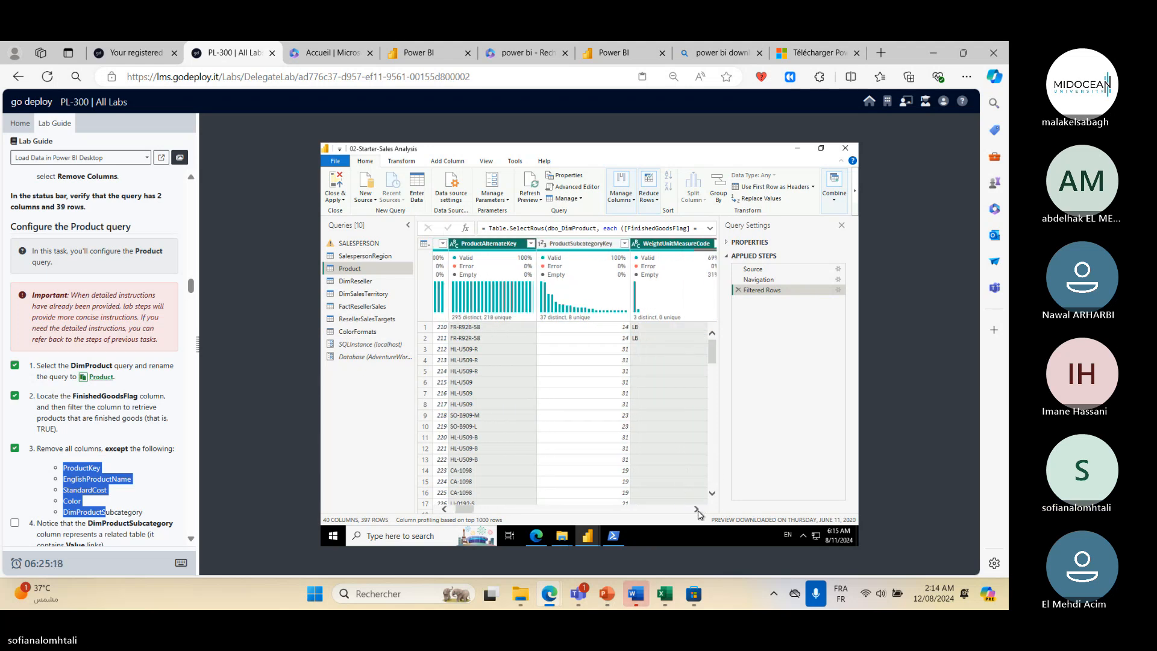
pyautogui.click(697, 510)
pyautogui.click(697, 511)
pyautogui.click(697, 511)
pyautogui.click(697, 510)
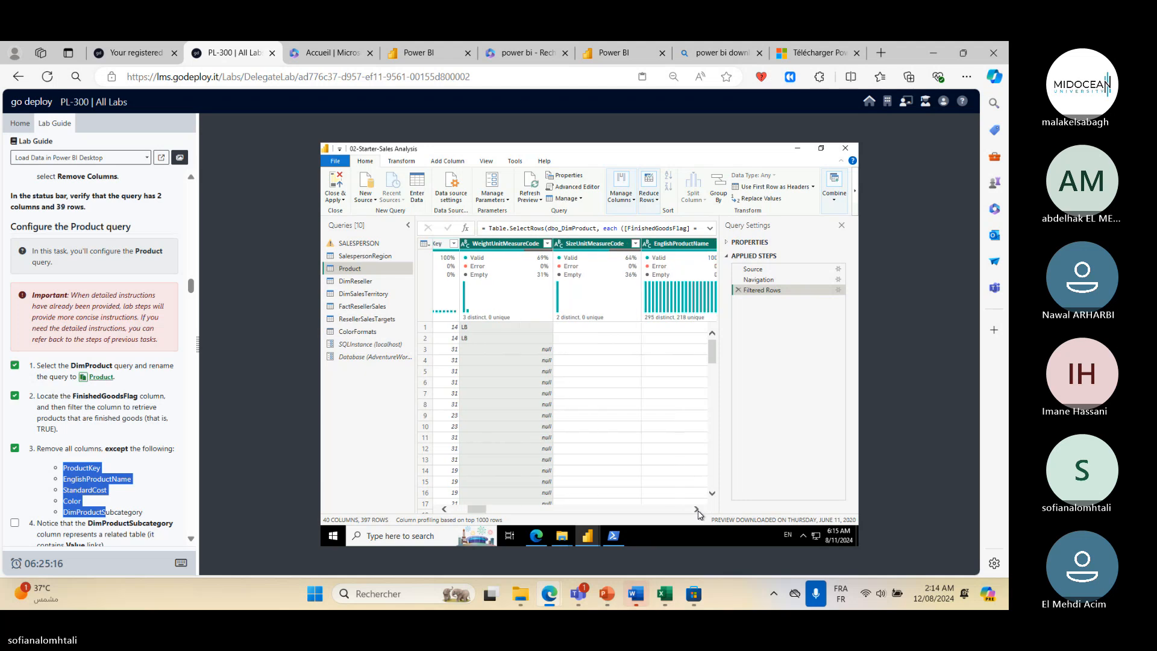
pyautogui.click(697, 511)
pyautogui.click(698, 511)
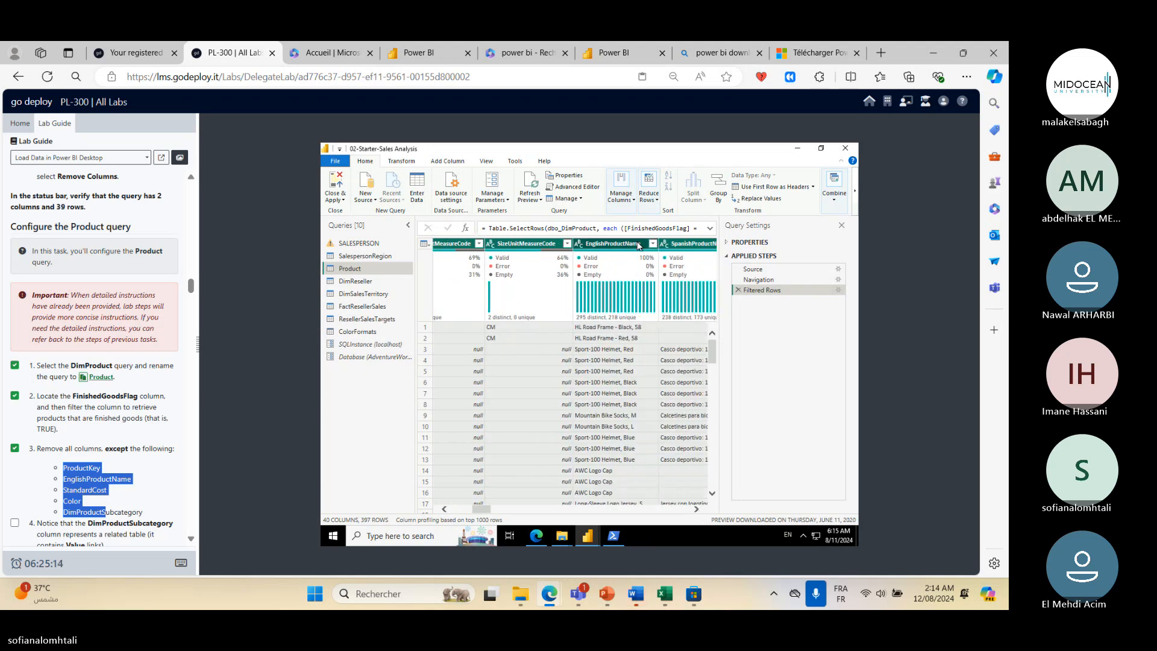
pyautogui.click(638, 246)
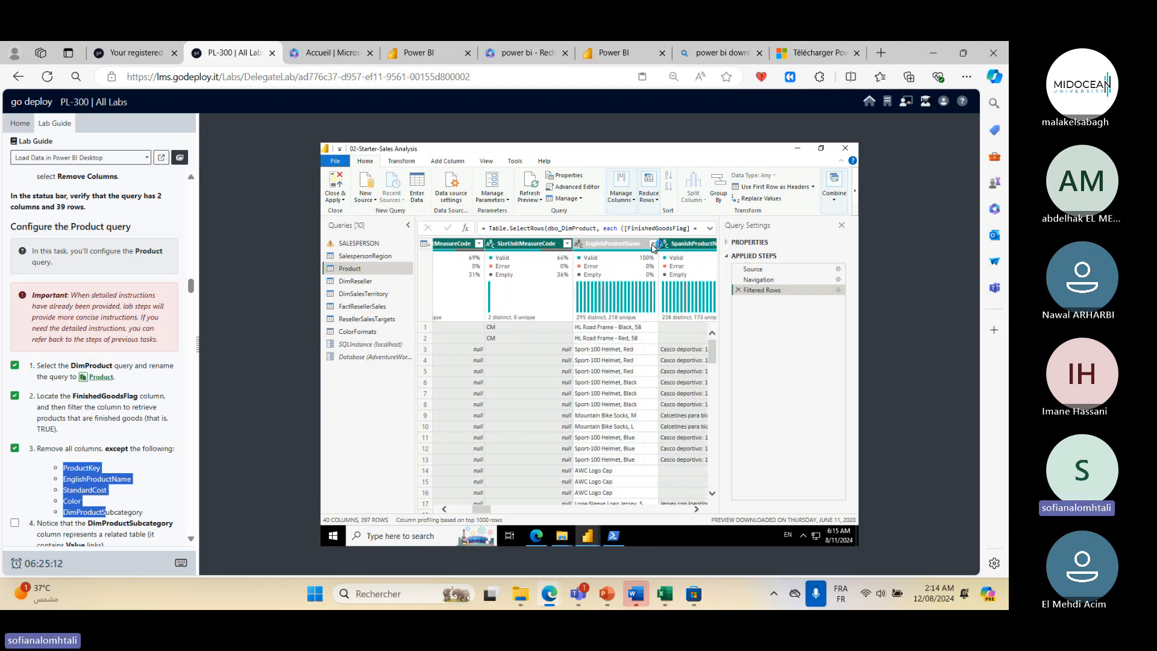
pyautogui.rightClick(653, 246)
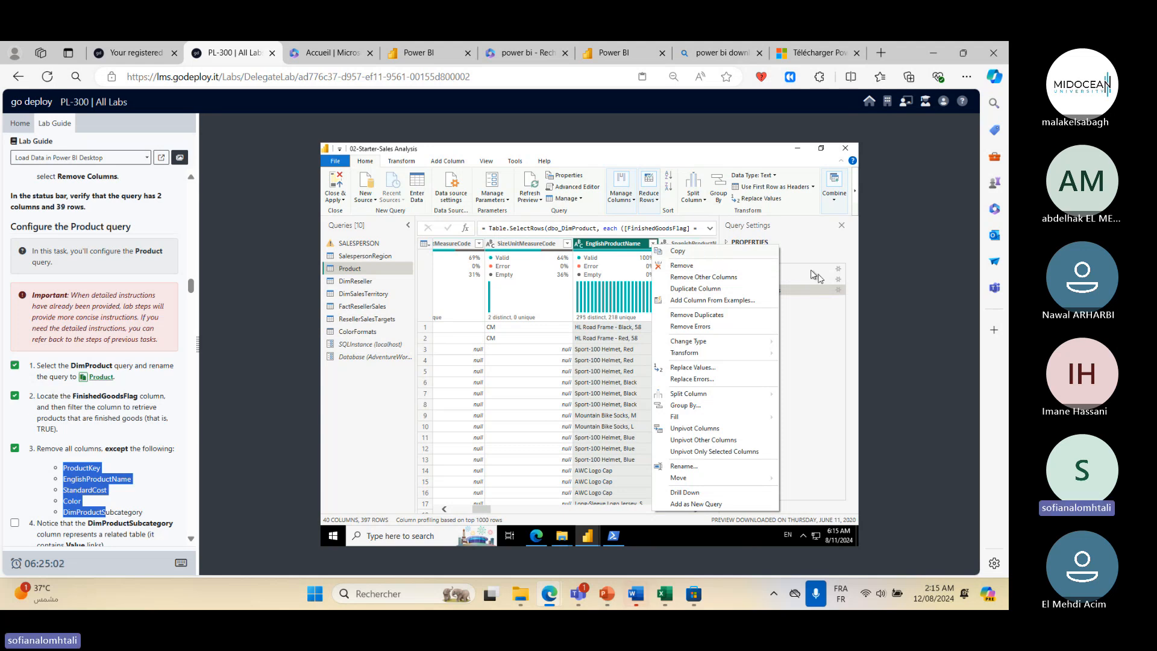
pyautogui.click(812, 347)
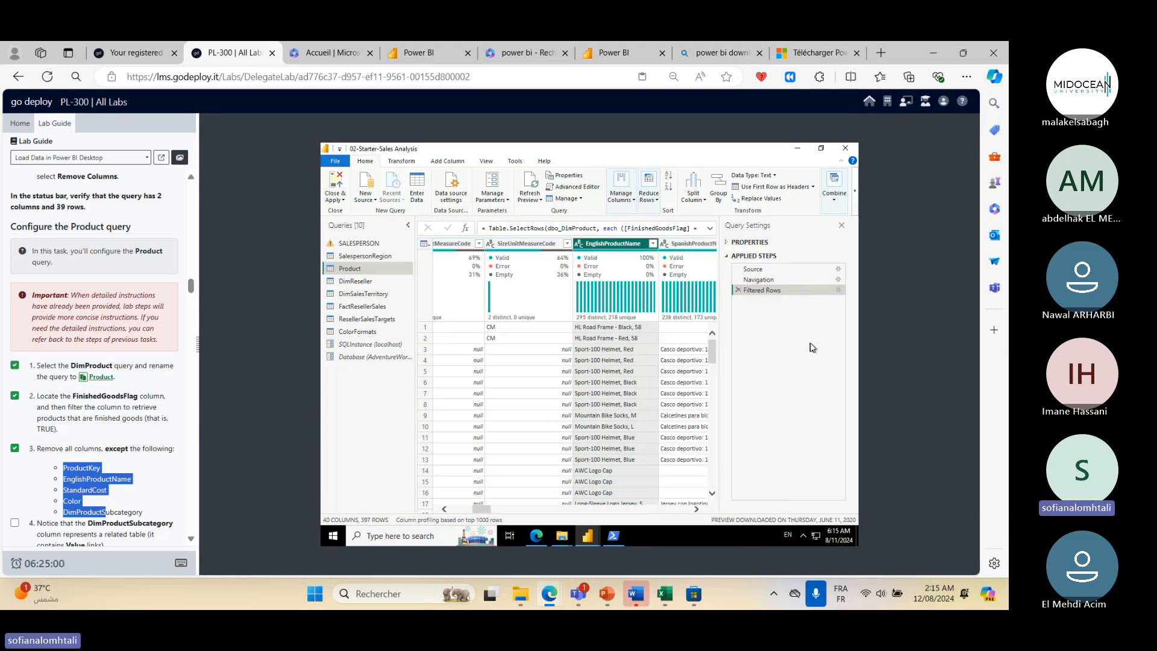
# - Remove all columns of the Product query except ProductKey and ProductSubcategoryKey
pyautogui.click(696, 509)
pyautogui.click(697, 509)
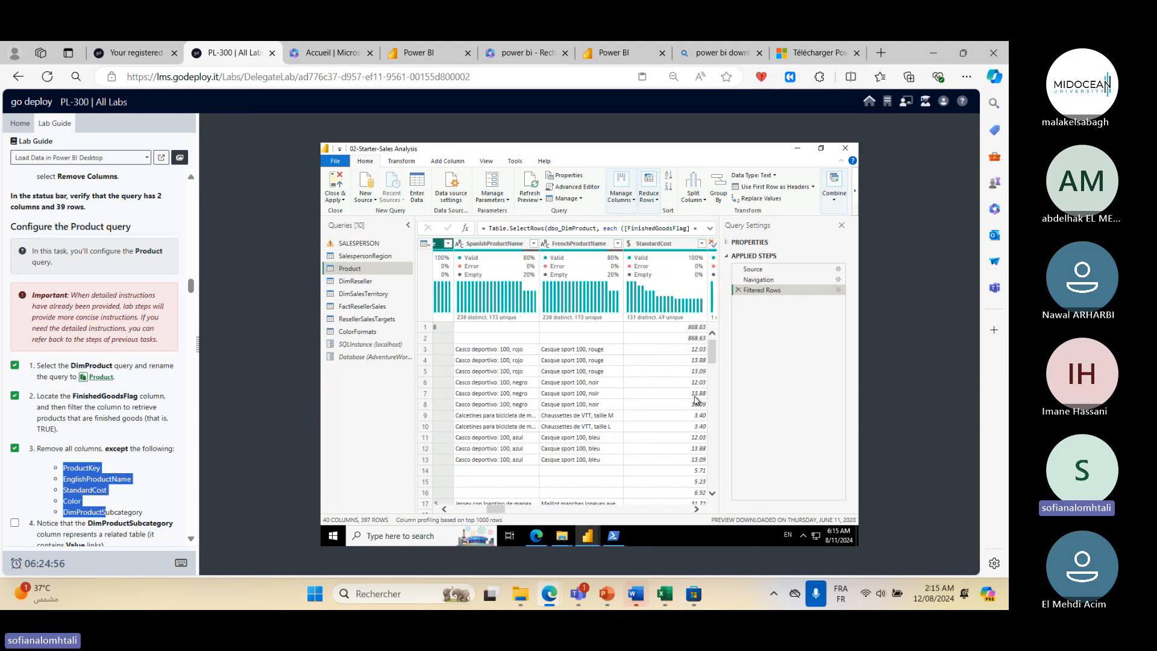
pyautogui.hotkey('ctrl', 'a')
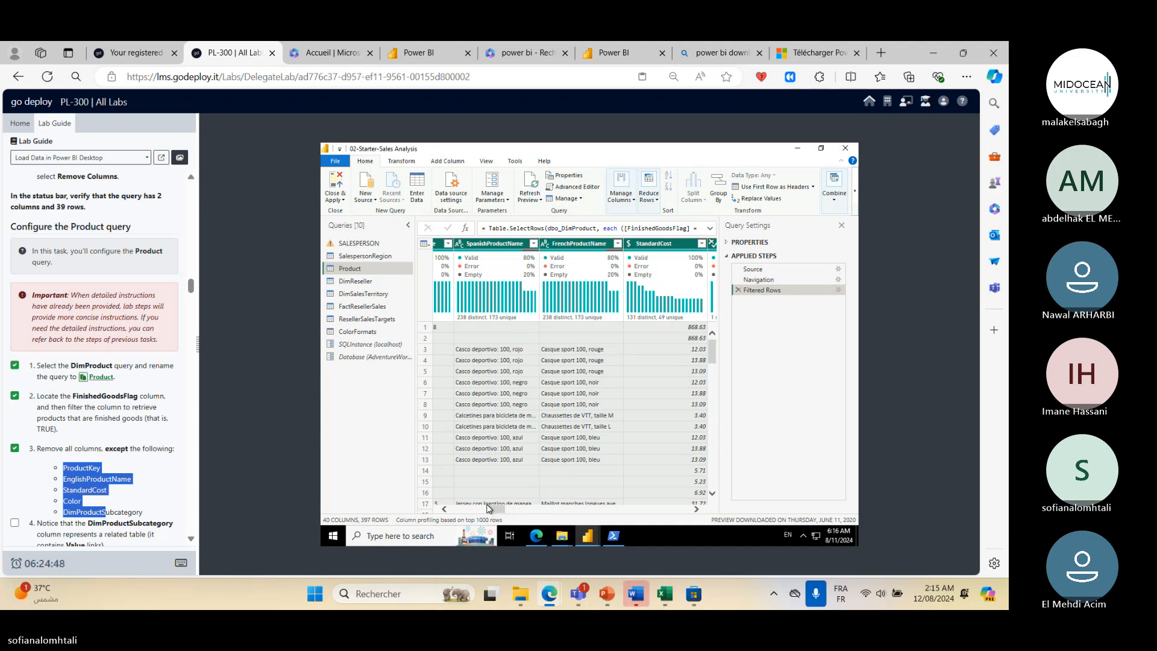
pyautogui.moveTo(490, 508); pyautogui.dragTo(402, 514)
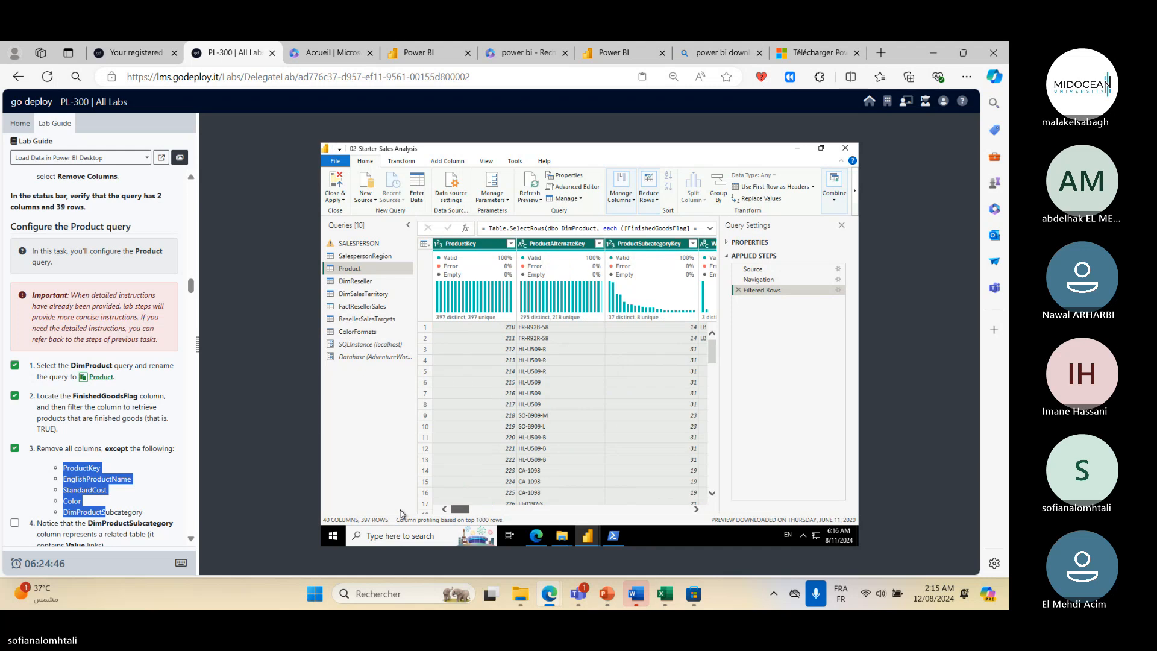
pyautogui.keyDown('ctrl'); pyautogui.click(482, 242); pyautogui.keyUp('ctrl')
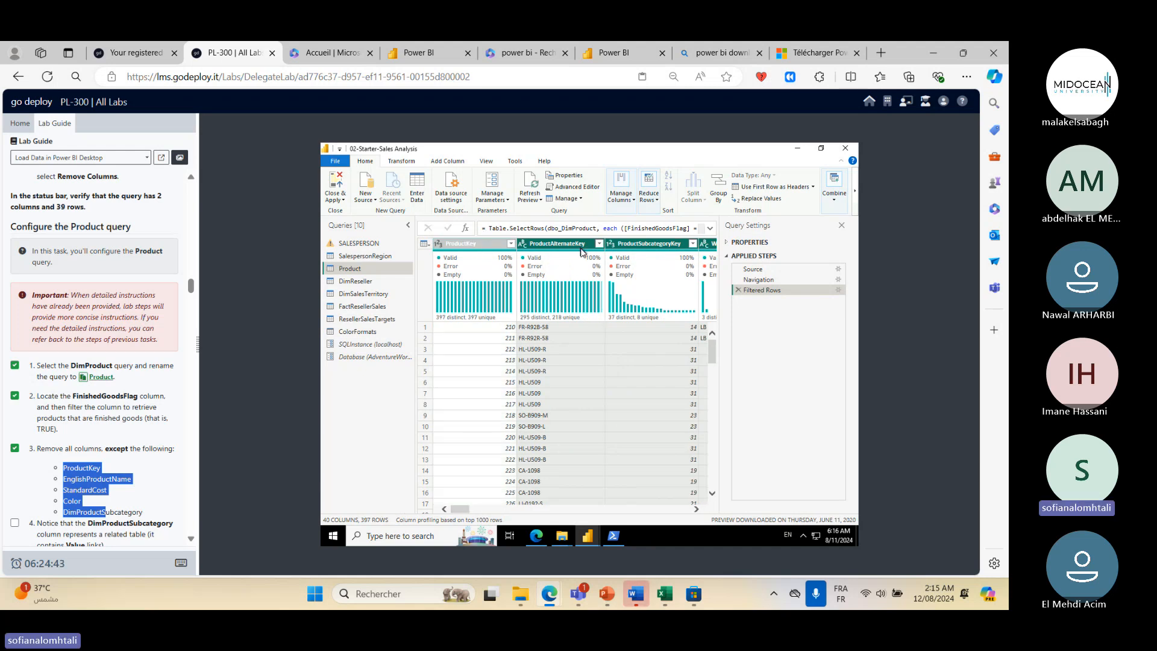
pyautogui.click(696, 509)
pyautogui.keyDown('ctrl'); pyautogui.click(634, 244); pyautogui.keyUp('ctrl')
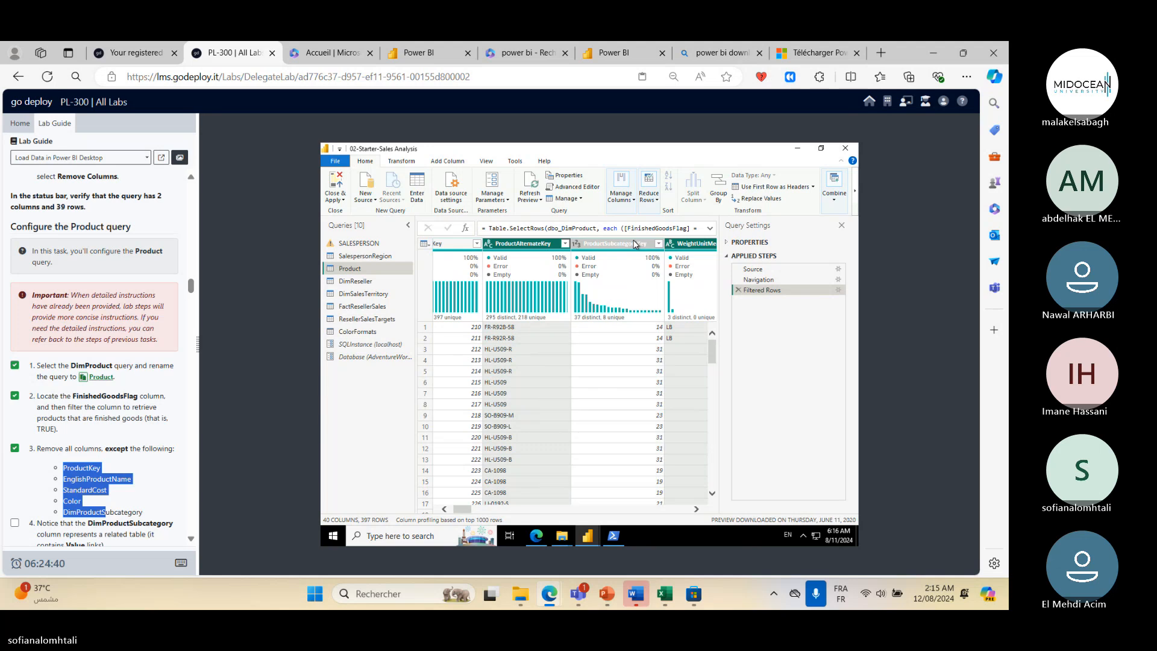
pyautogui.rightClick(565, 250)
pyautogui.click(591, 269)
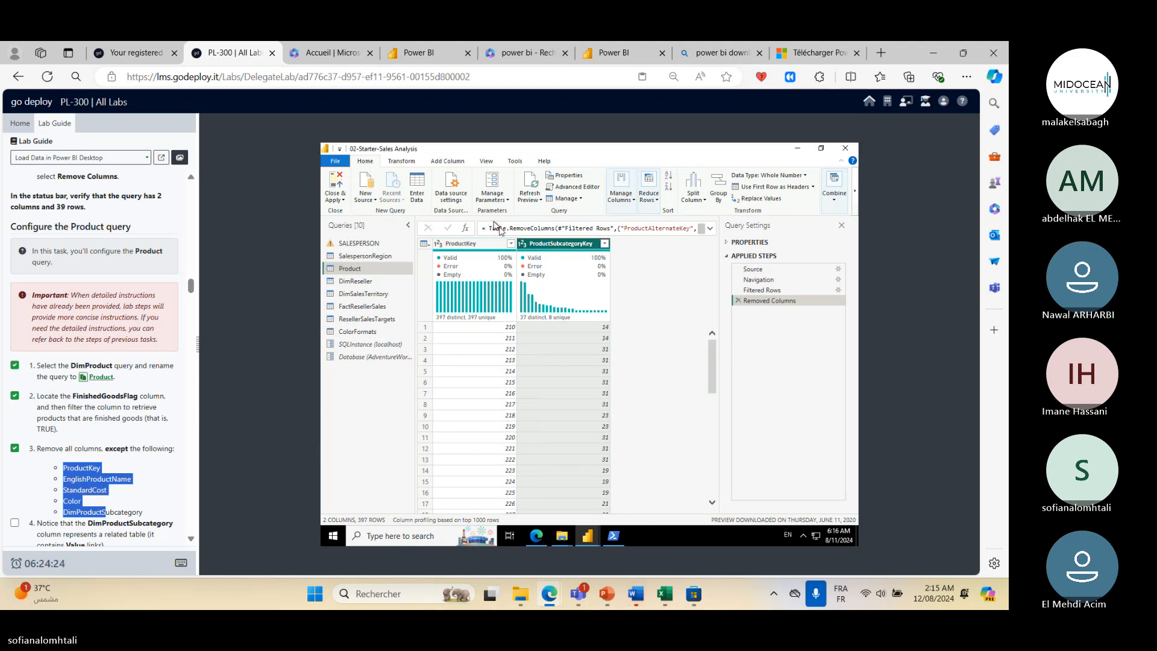
# - Scroll the lab guide to the renaming task and rename the ProductSubcategoryKey column to Subcategory
pyautogui.scroll(-2, 87, 492)
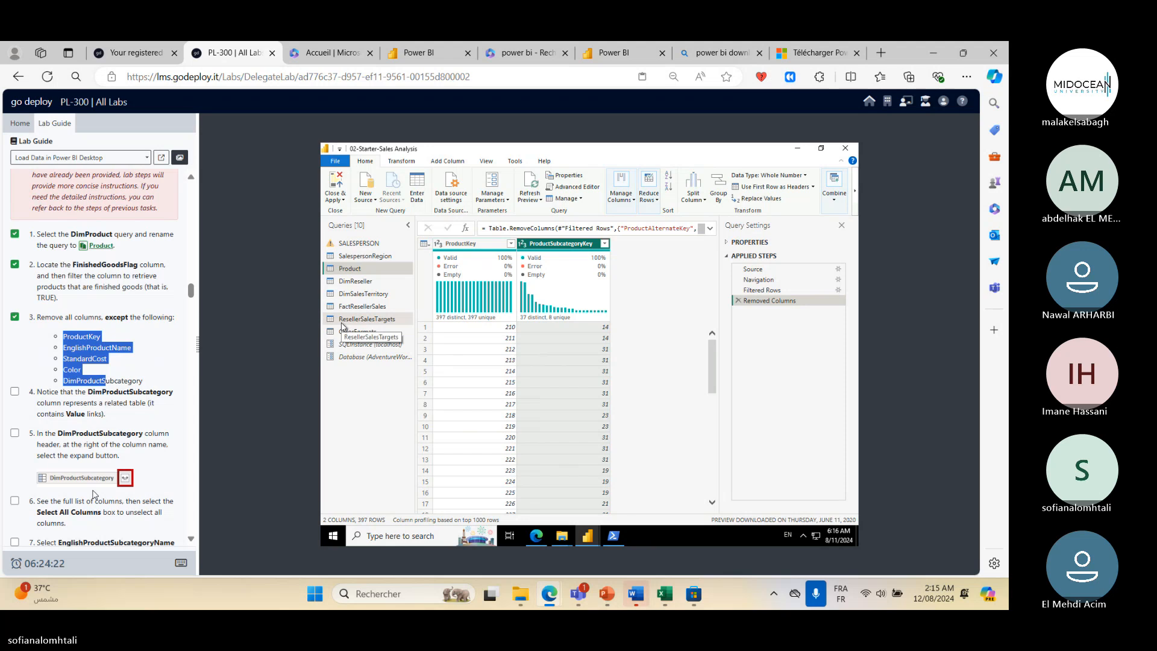
pyautogui.scroll(-4, 98, 493)
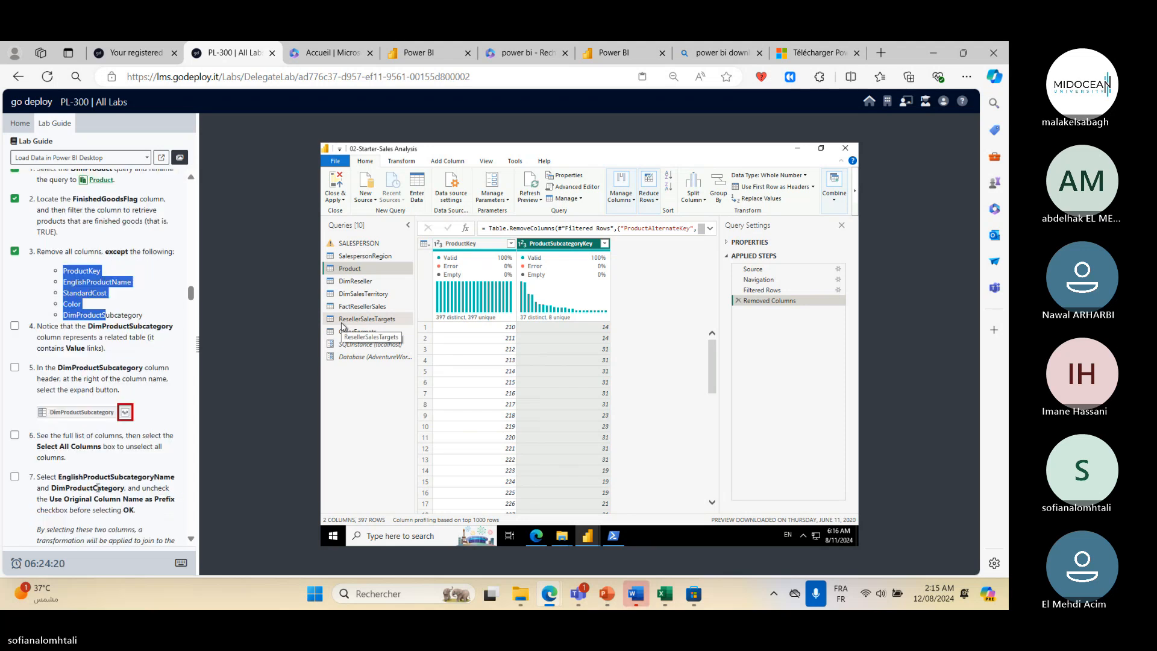
pyautogui.scroll(-3, 100, 487)
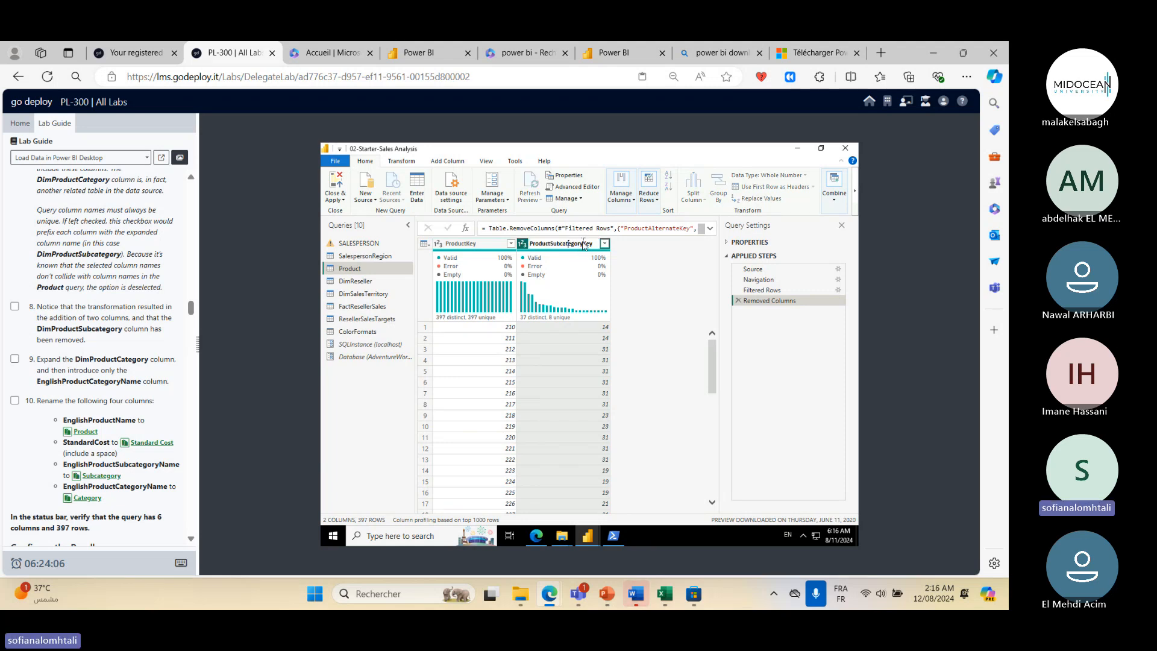
pyautogui.doubleClick(583, 244)
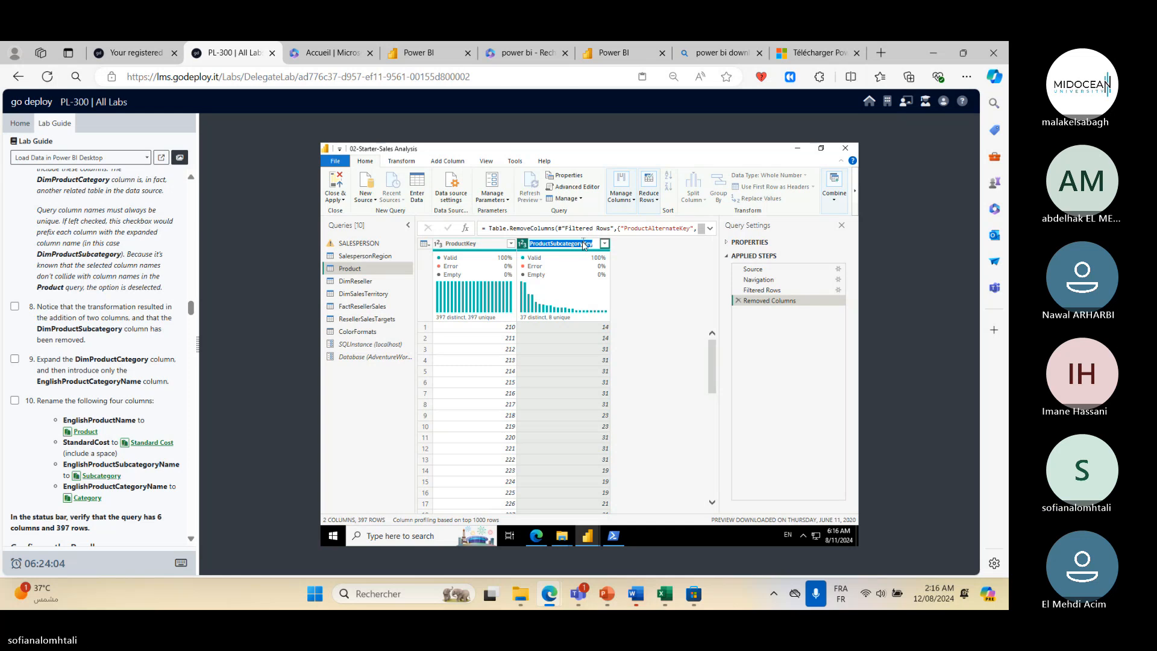
pyautogui.write('Subcategory')
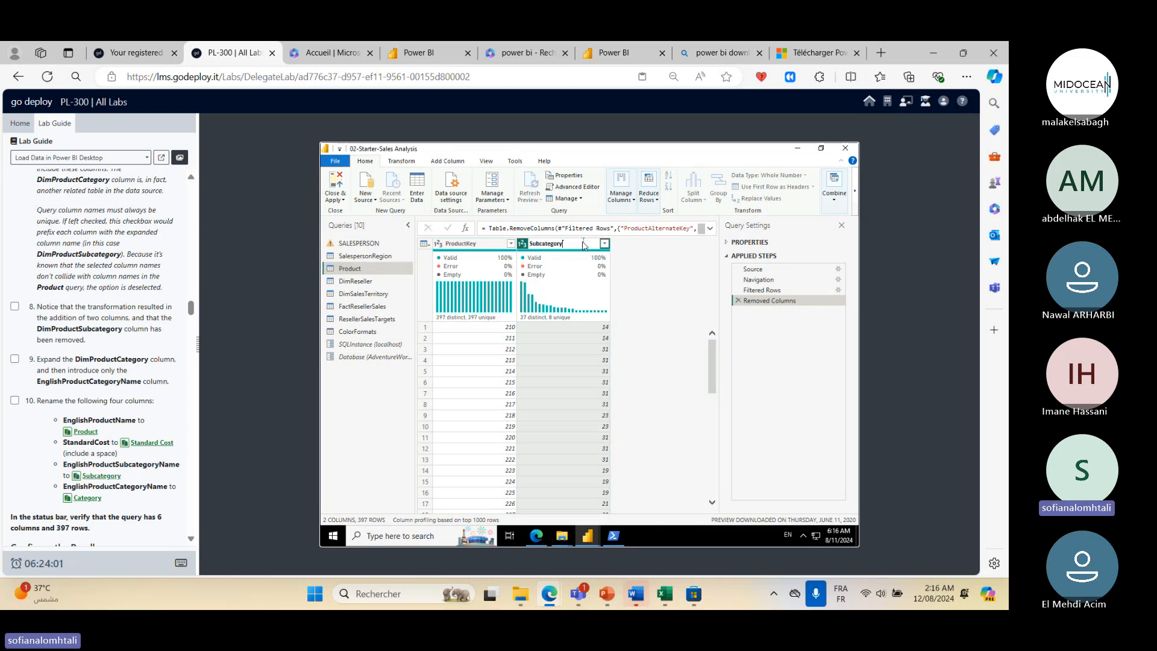
pyautogui.press('Return')
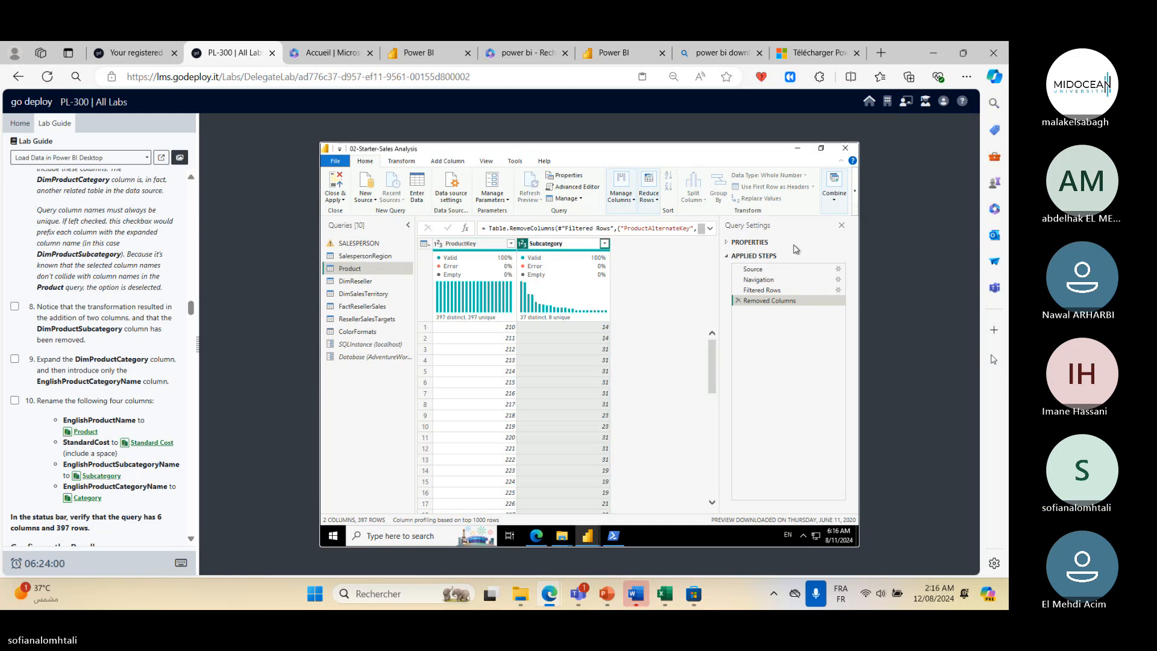
# - Rename the ProductKey column of the Product query to ProductID
pyautogui.click(483, 245)
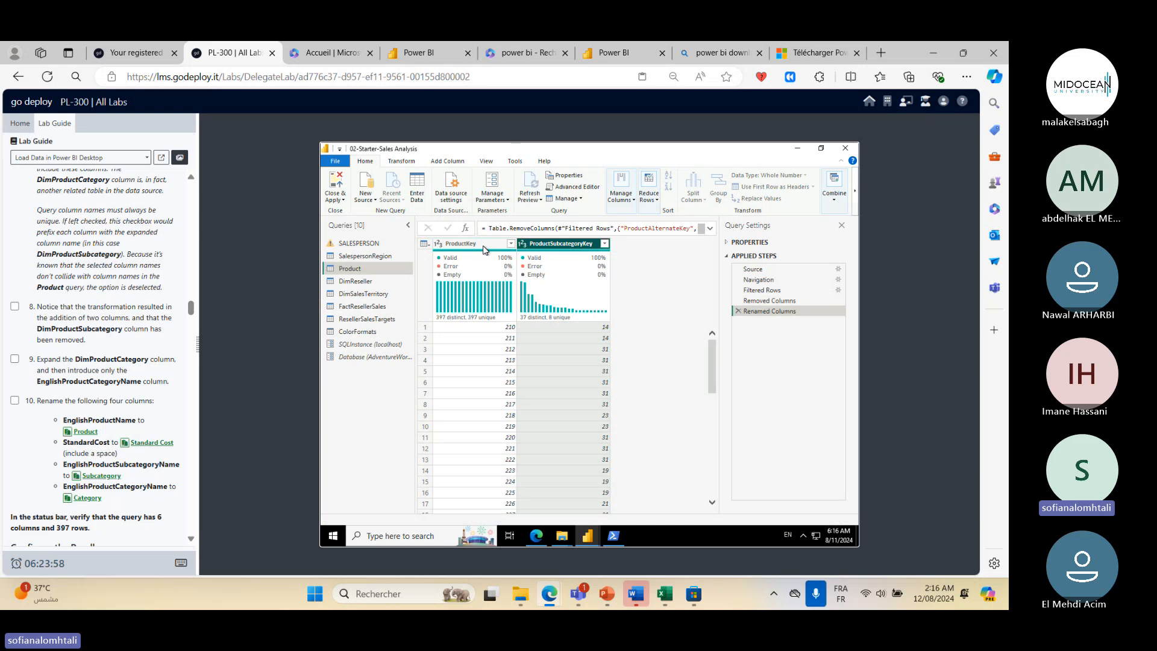
pyautogui.doubleClick(483, 245)
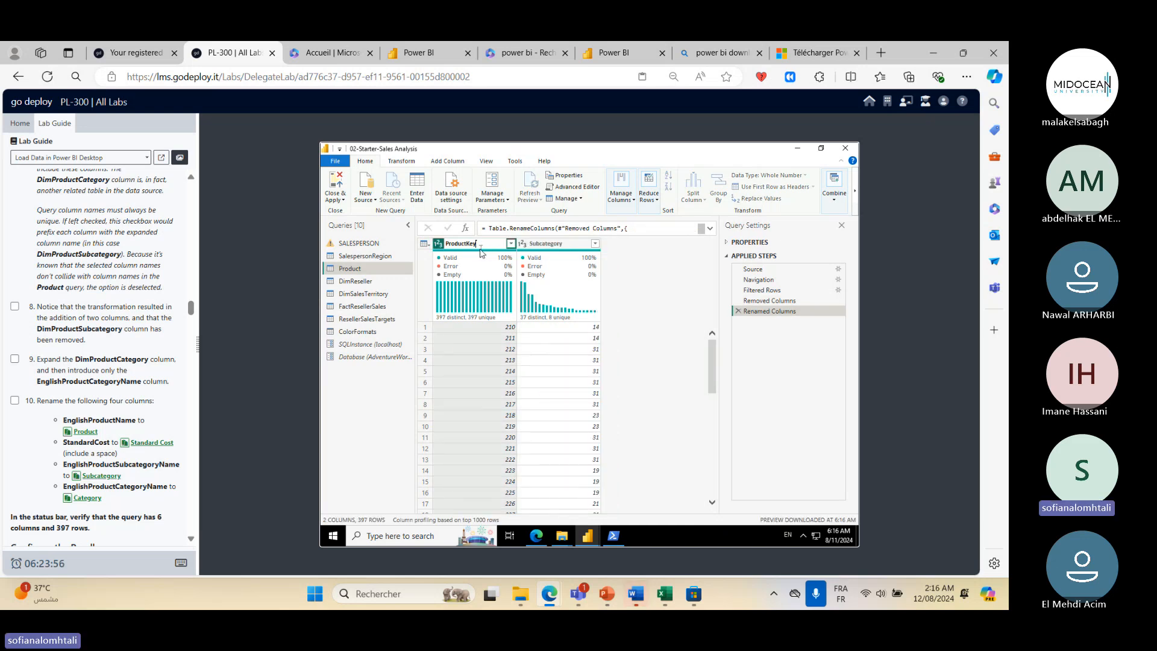
pyautogui.write('ProductID')
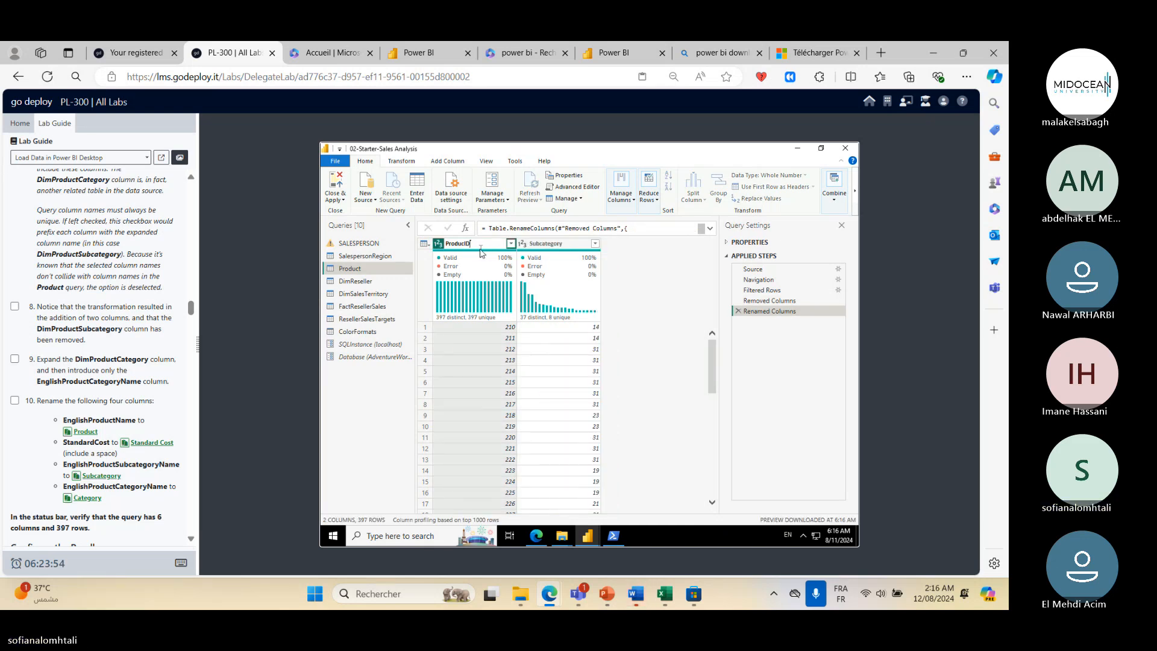
pyautogui.press('Return')
# - Scroll through the lab guide to review the Configure the Reseller query task
pyautogui.scroll(-4, 90, 442)
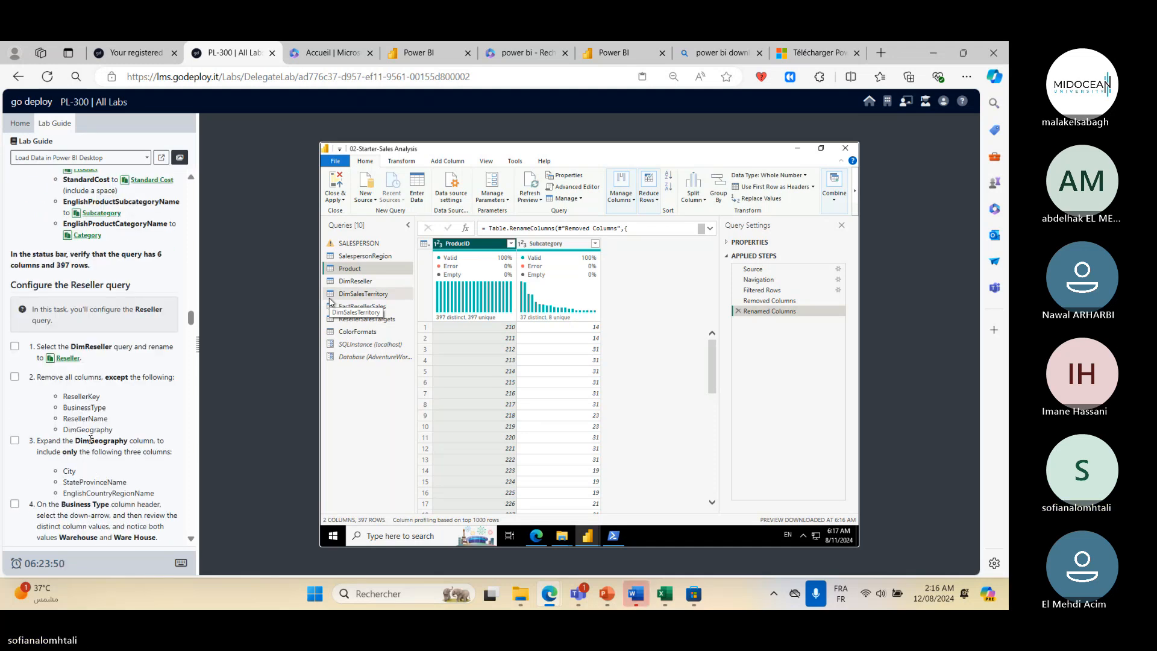
pyautogui.scroll(-3, 90, 439)
pyautogui.scroll(4, 90, 440)
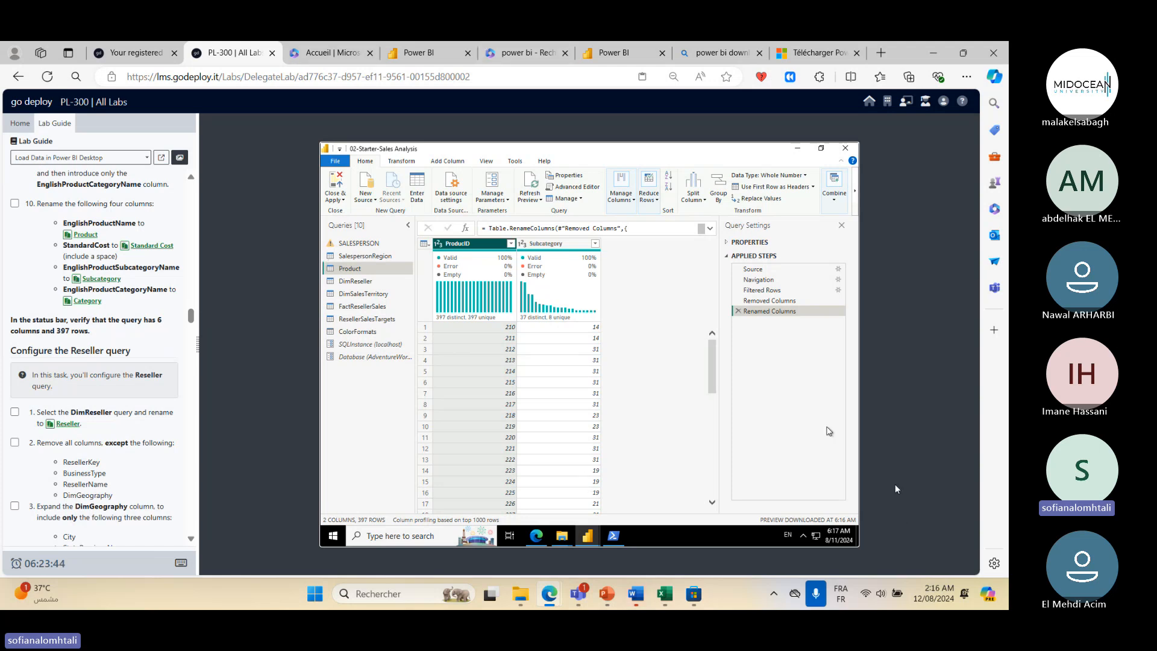
pyautogui.click(933, 447)
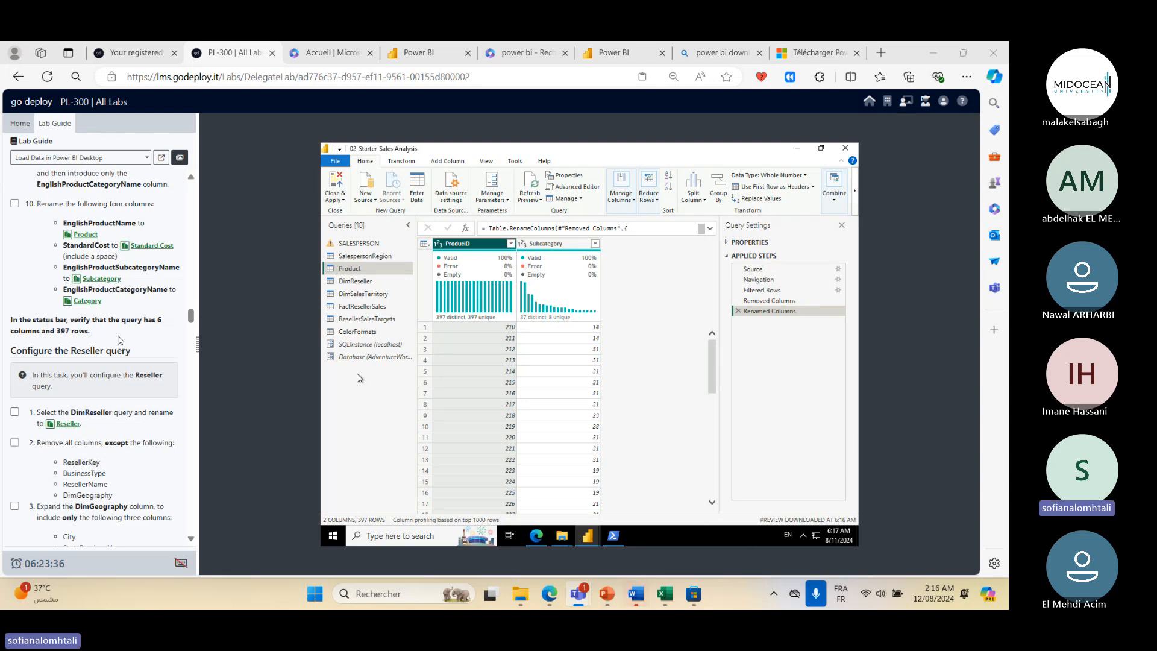
pyautogui.scroll(-1, 121, 336)
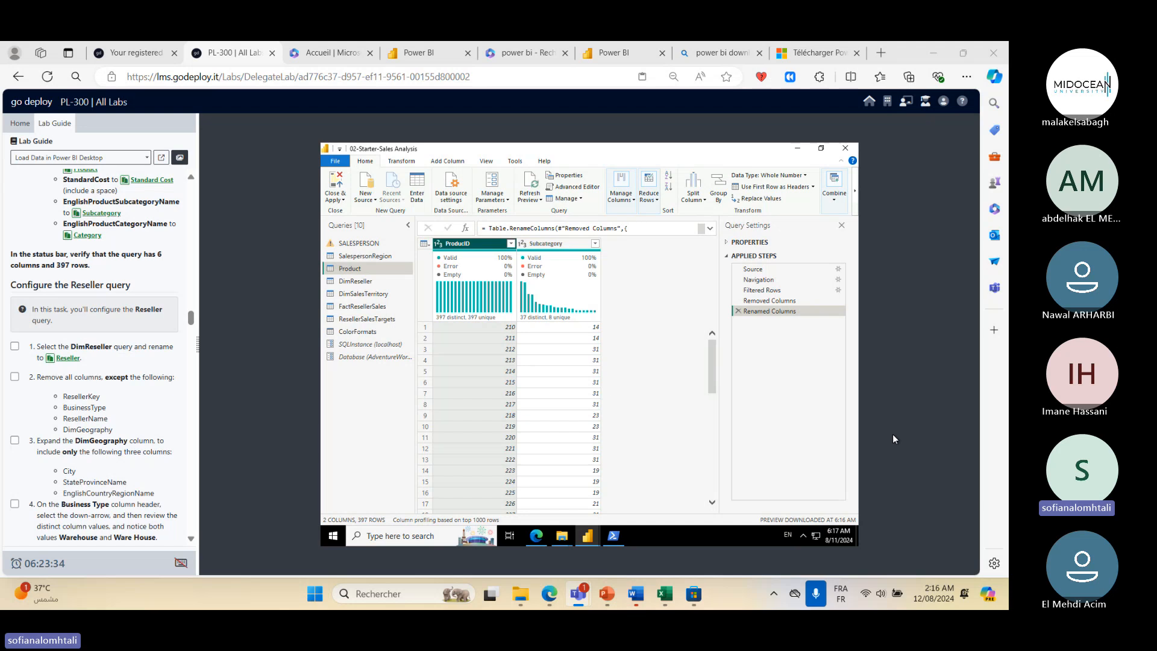
pyautogui.click(887, 449)
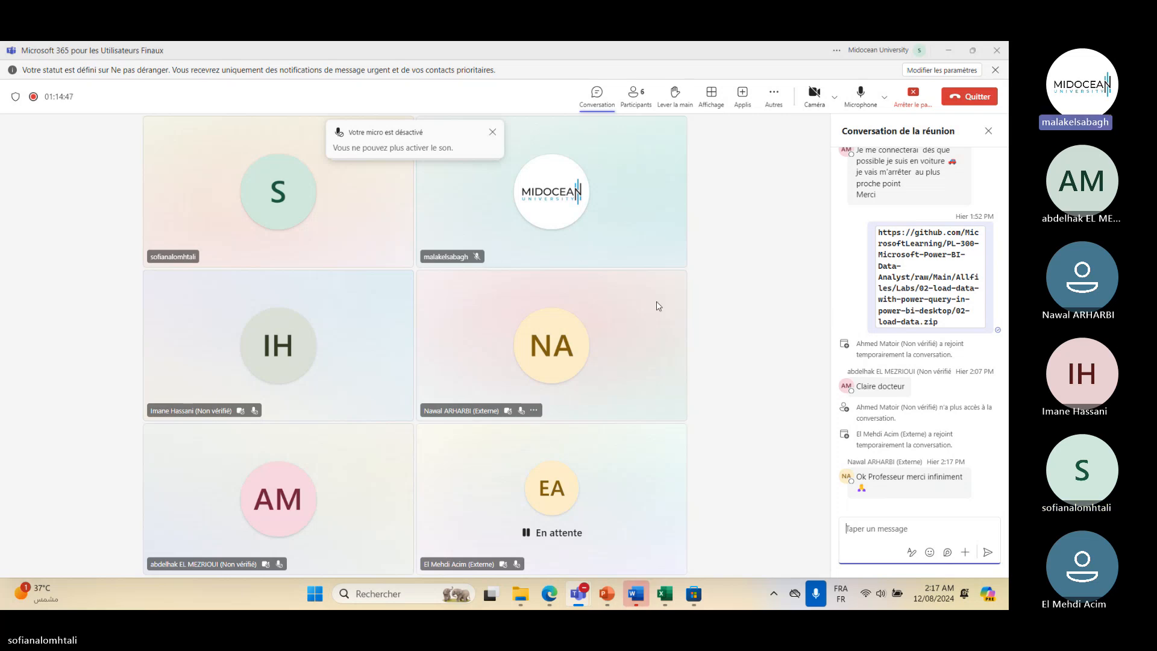
# - Capture two screen snips of the Teams meeting window and stop sharing the screen
pyautogui.press('super+shift+s')
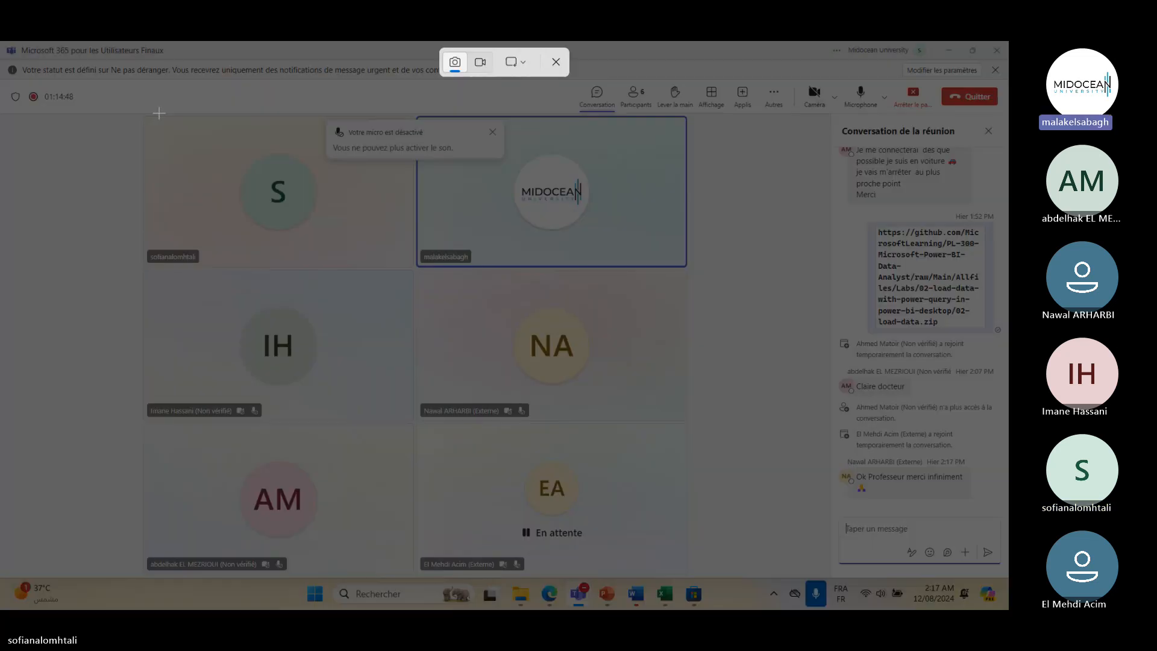
pyautogui.moveTo(139, 112); pyautogui.dragTo(693, 576)
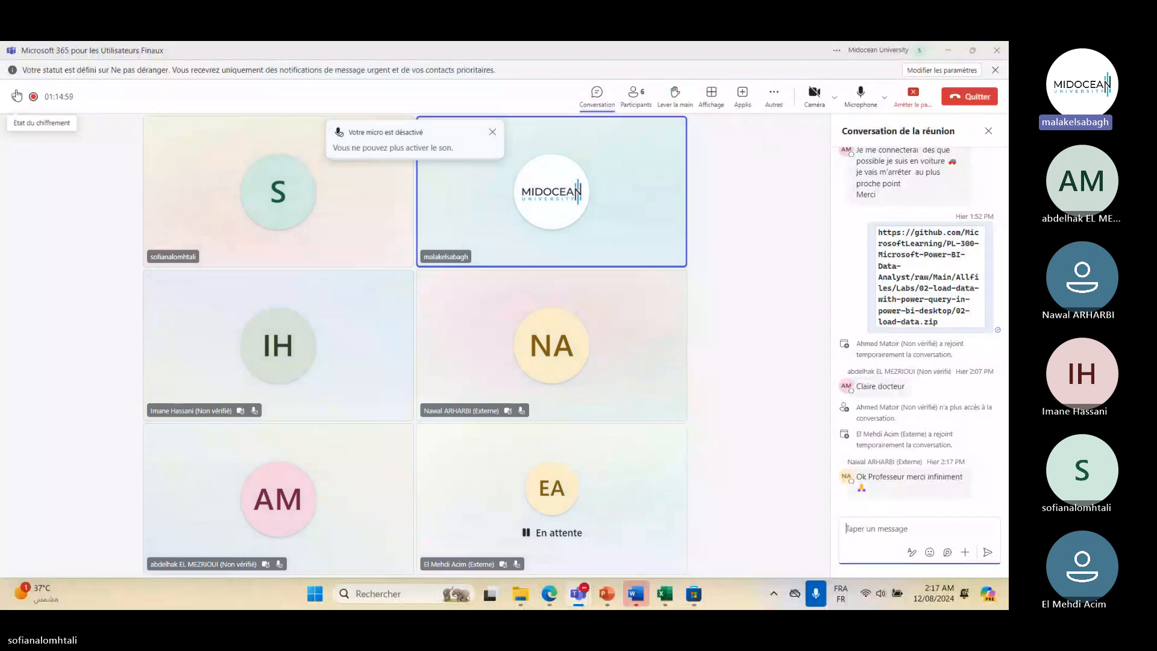
pyautogui.press('super+shift+s')
pyautogui.moveTo(2, 78); pyautogui.dragTo(400, 174)
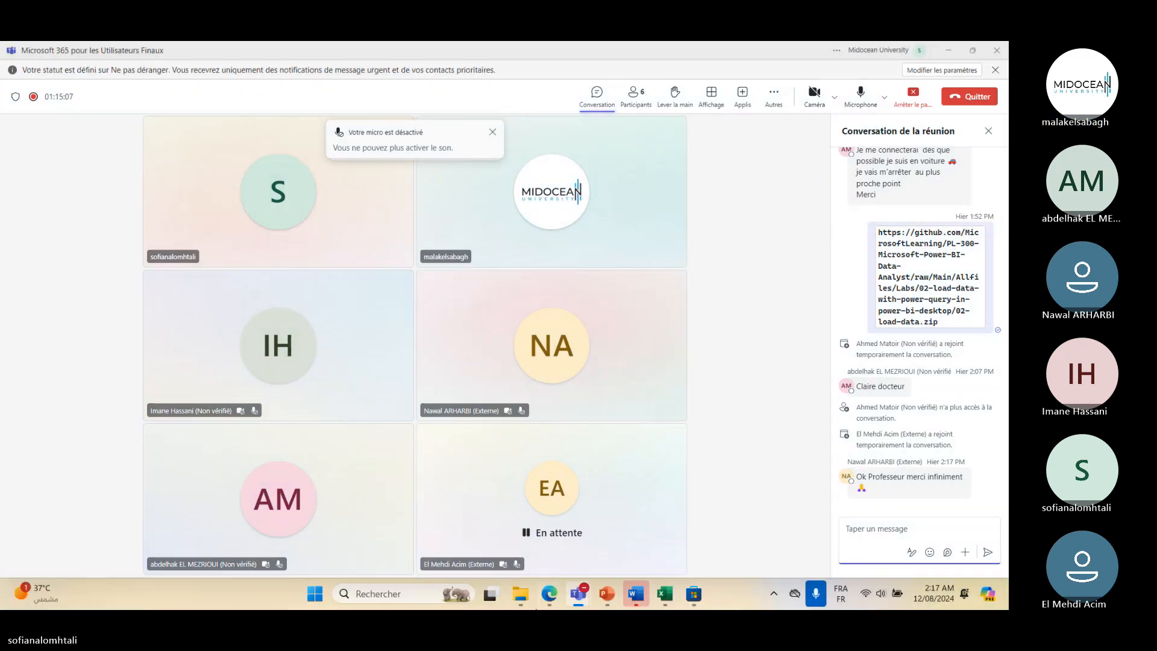
pyautogui.moveTo(565, 597)
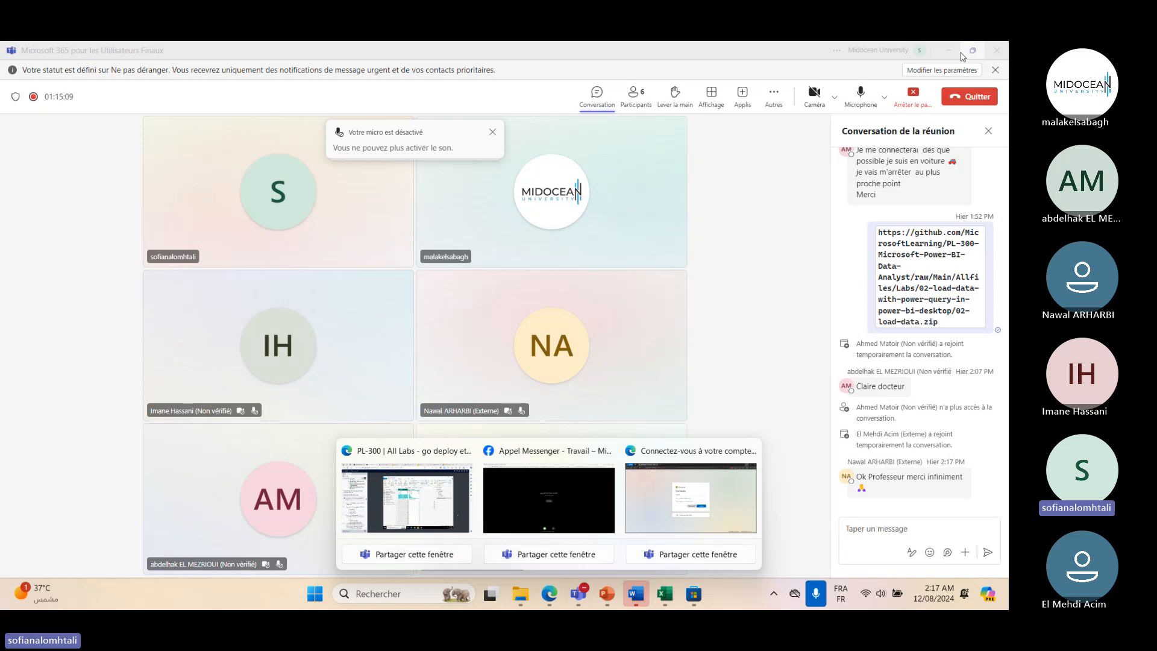
pyautogui.click(912, 92)
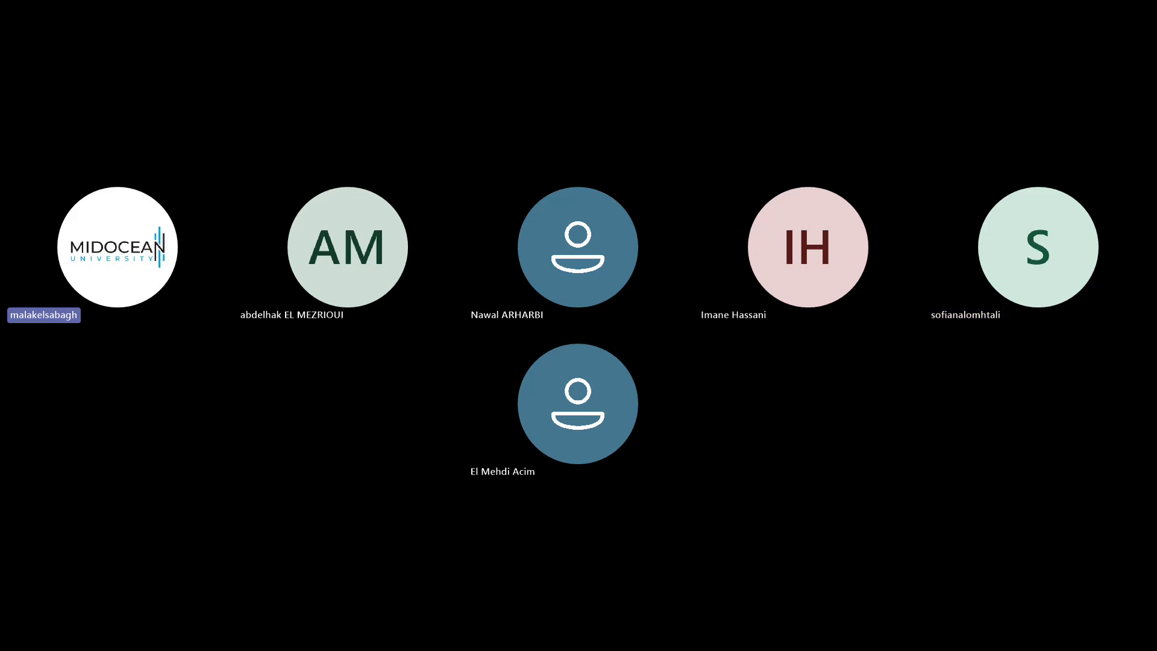